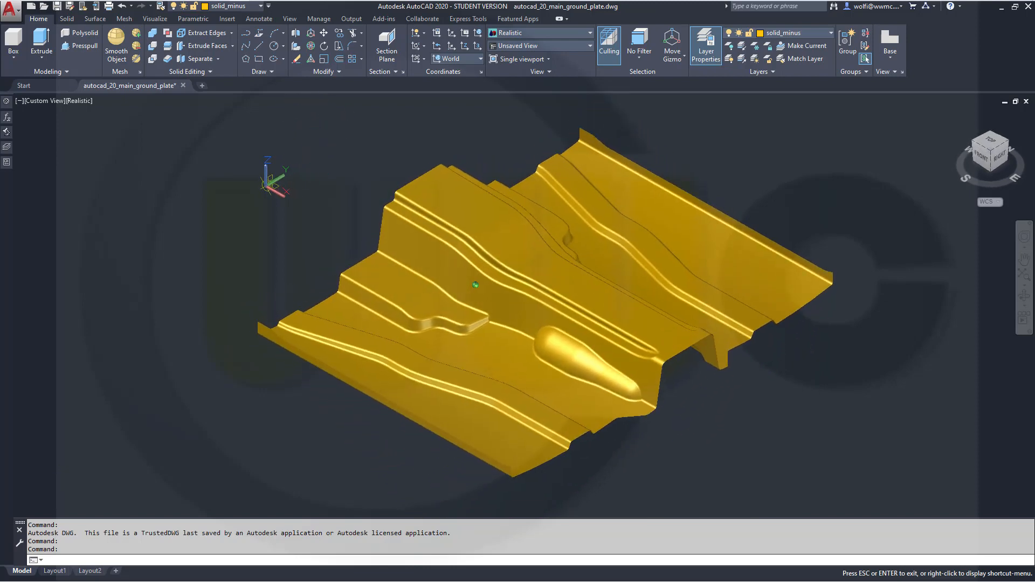
key(Escape)
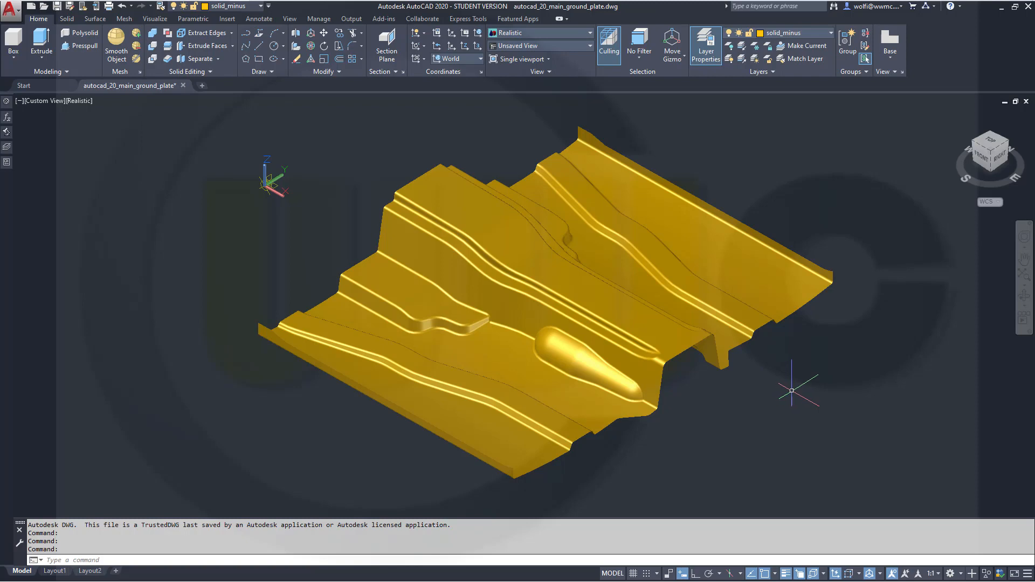
shift+middle_drag(791, 390, 814, 389)
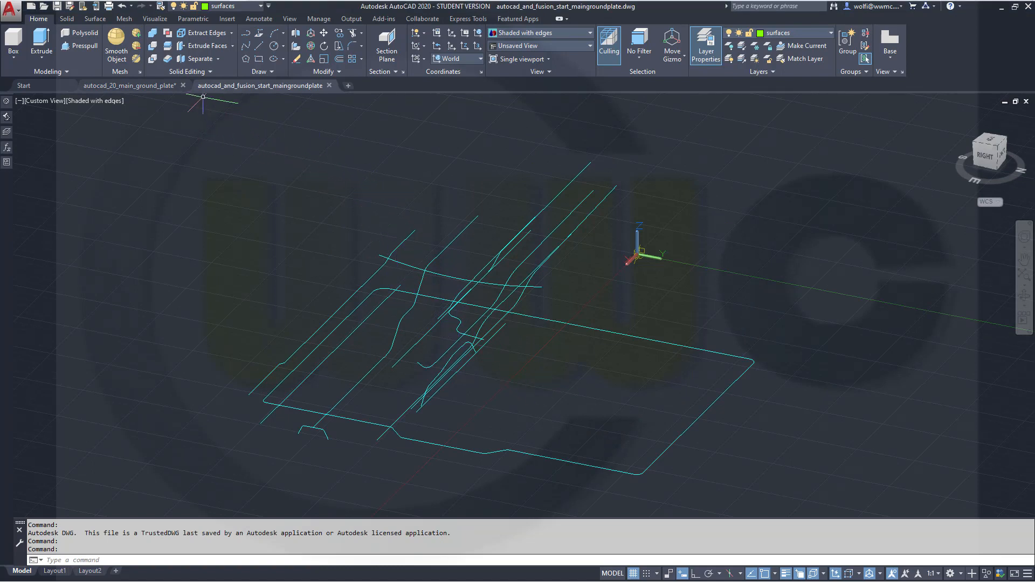
Step: In the autocad_and_fusion_start_maingroundplate drawing, sweep the small open trapezoidal profile along the long wavy curve at its end as a surface
mouse_move(242, 92)
shift+middle_drag(603, 431, 721, 430)
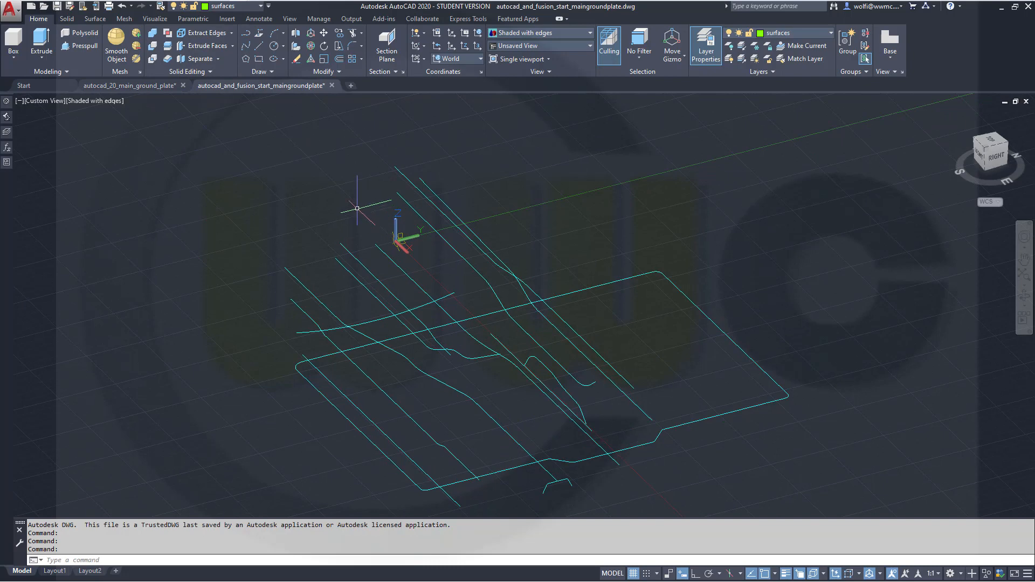
click(99, 20)
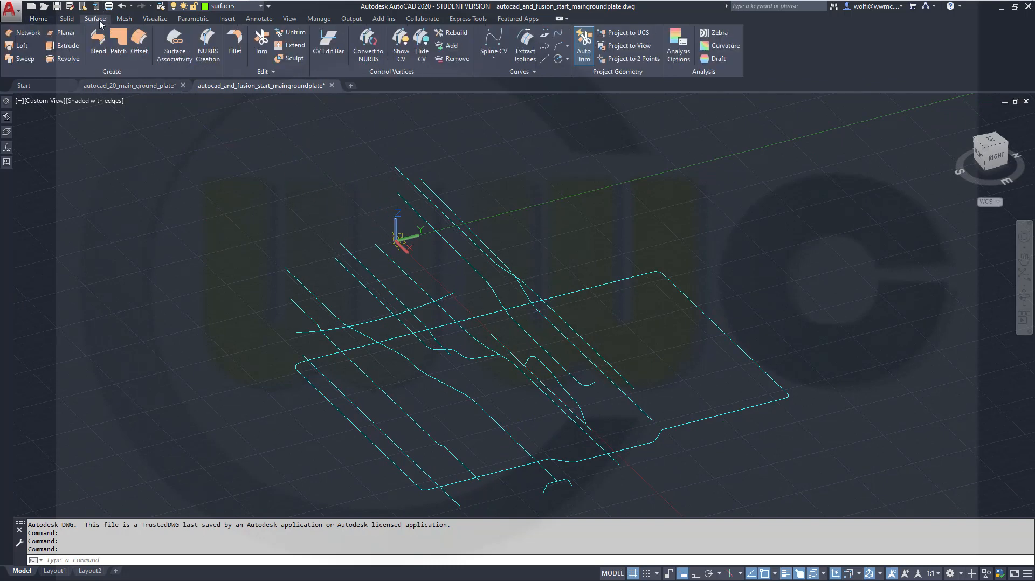
click(21, 59)
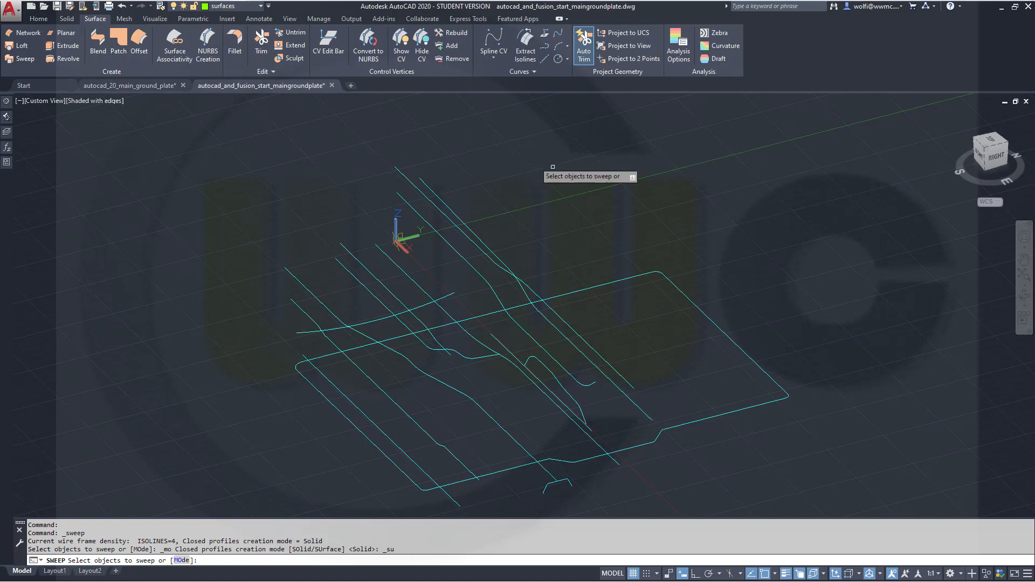
click(546, 488)
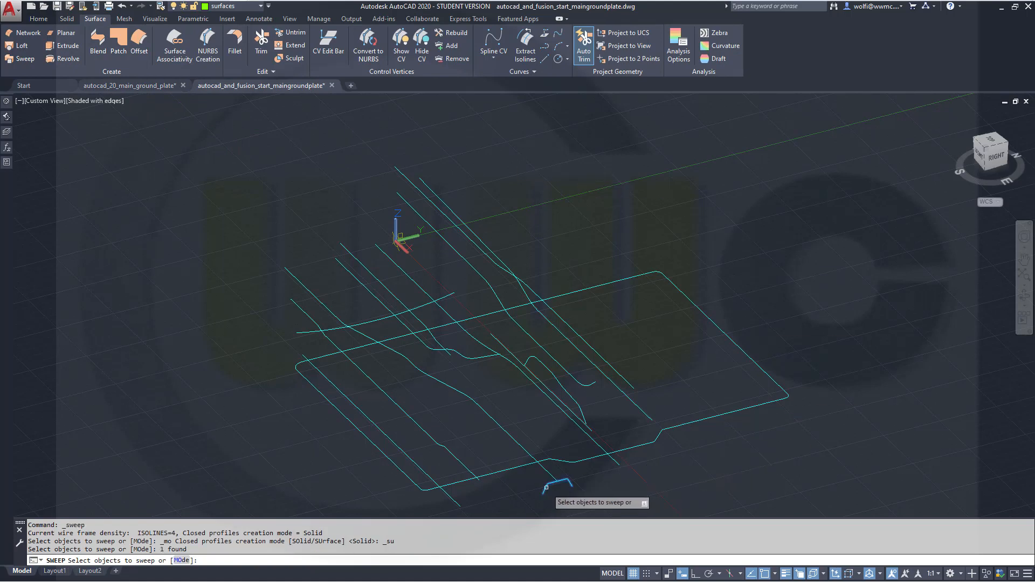
right_click(682, 480)
click(715, 487)
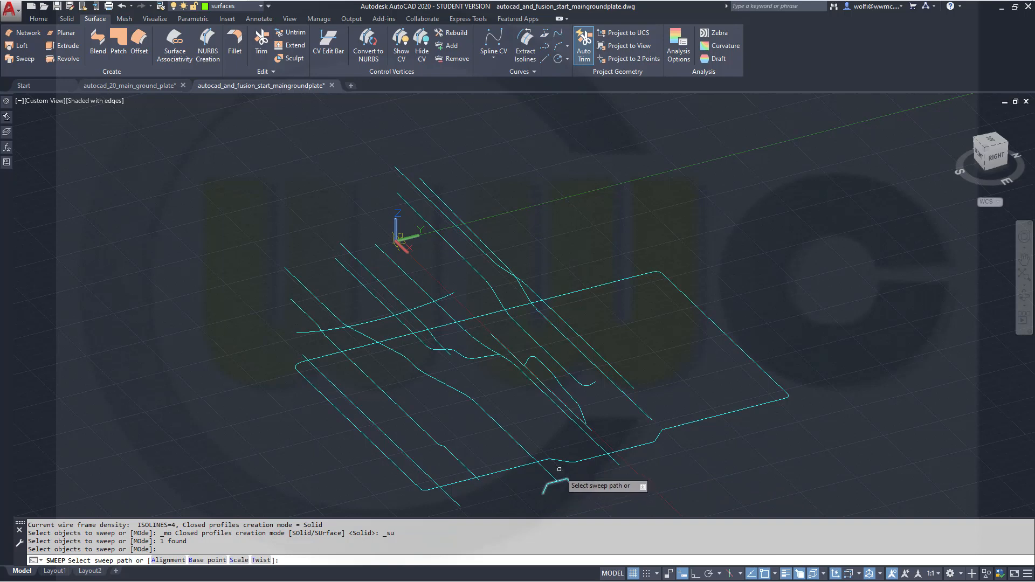
right_click(673, 477)
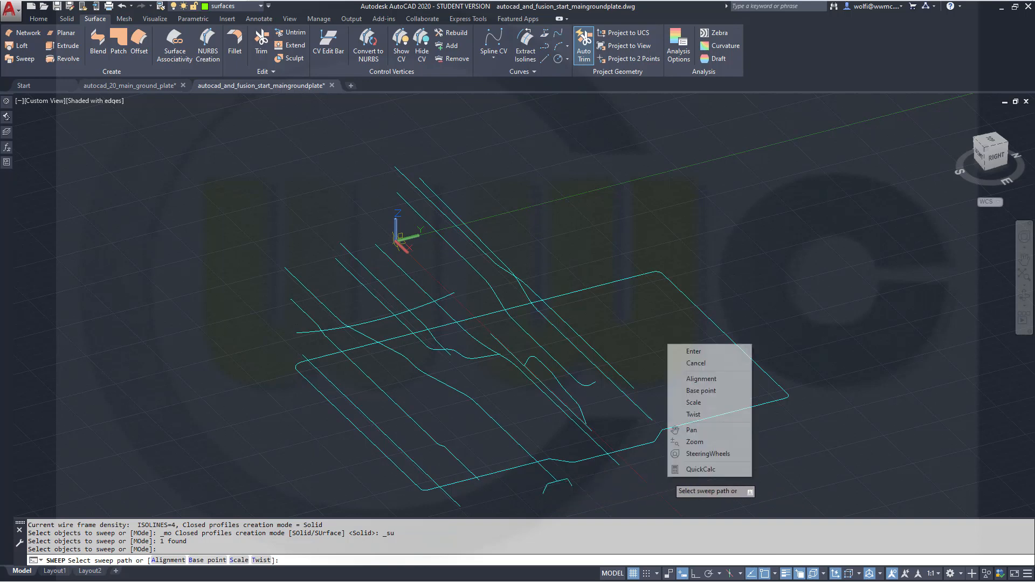
click(662, 481)
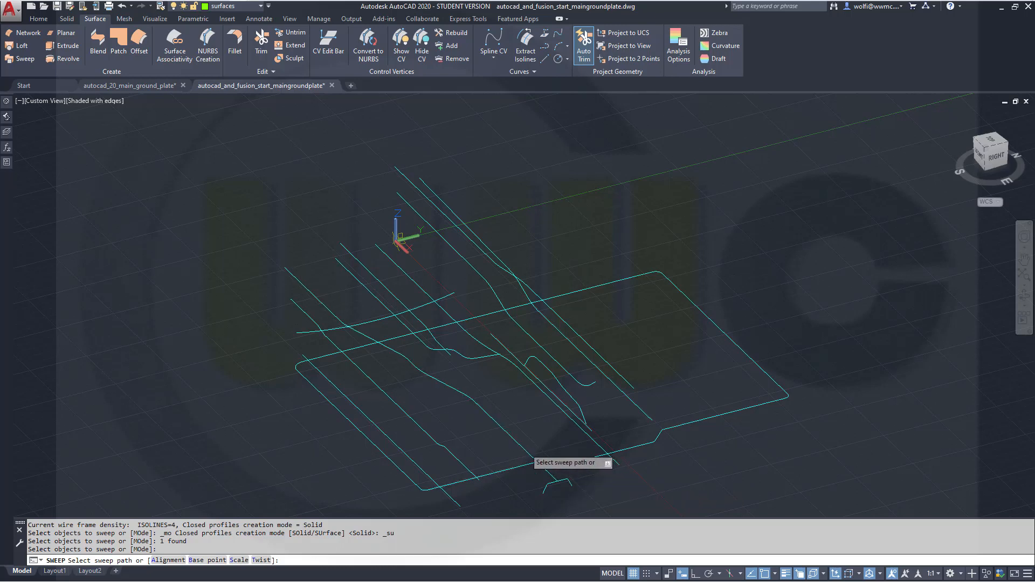
click(525, 448)
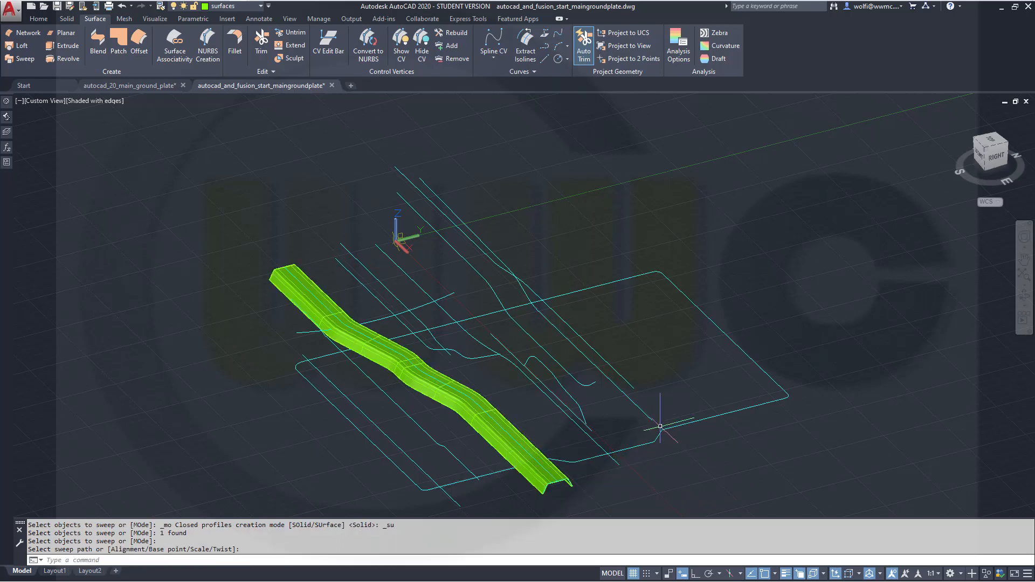
Step: Draw a 200-unit line straight up in Z from the rear endpoint of the S-bent curve beside the swept surface
mouse_move(668, 381)
shift+middle_down()
mouse_move(630, 354)
mouse_move(642, 351)
mouse_move(642, 361)
shift+middle_up()
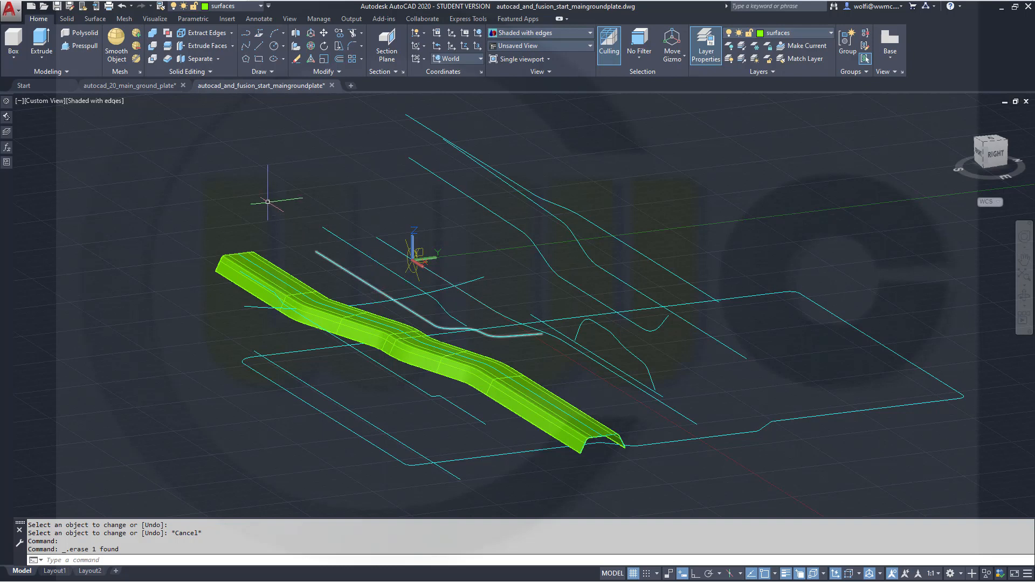
click(260, 44)
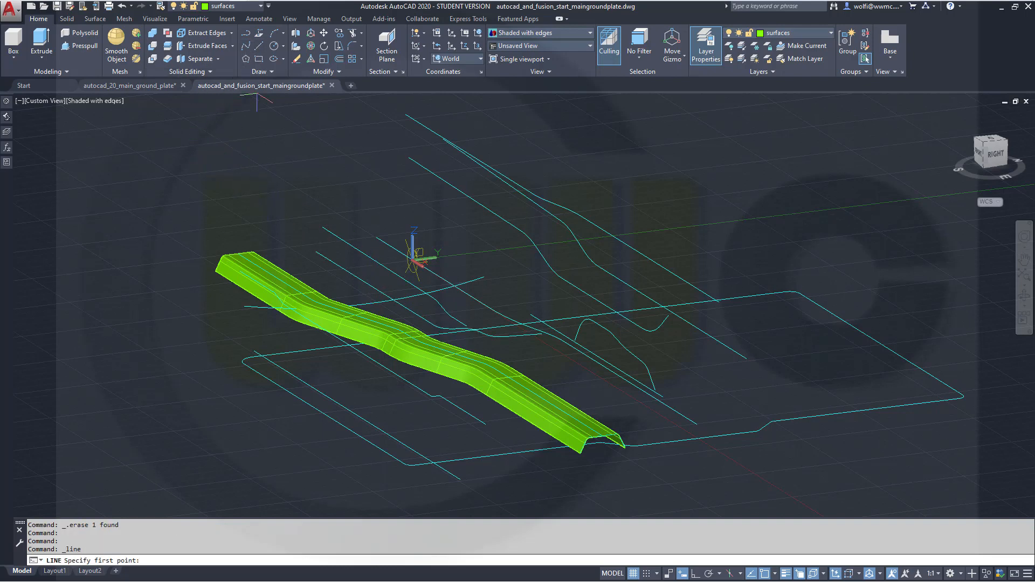
click(316, 252)
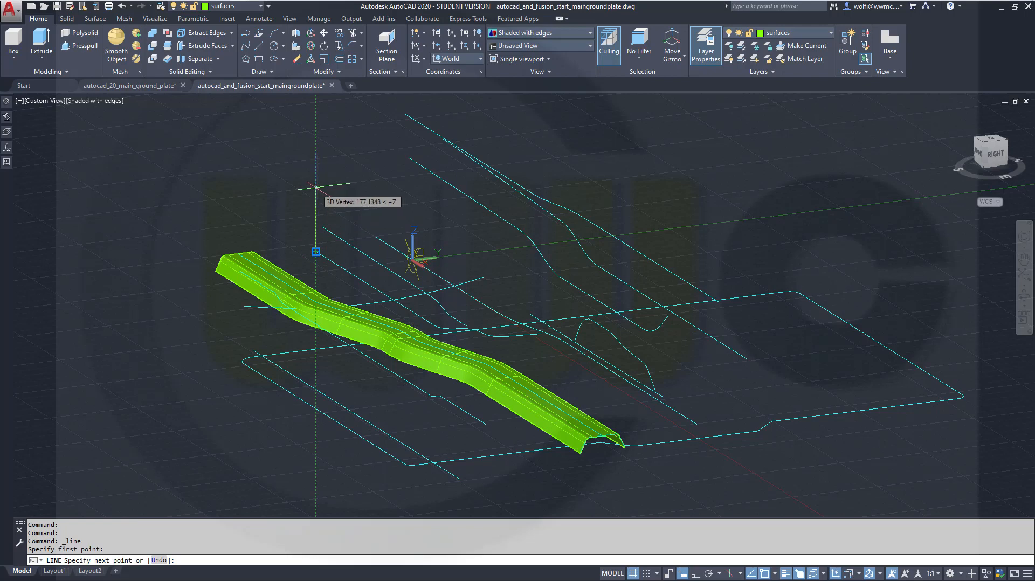
text(200)
key(Return)
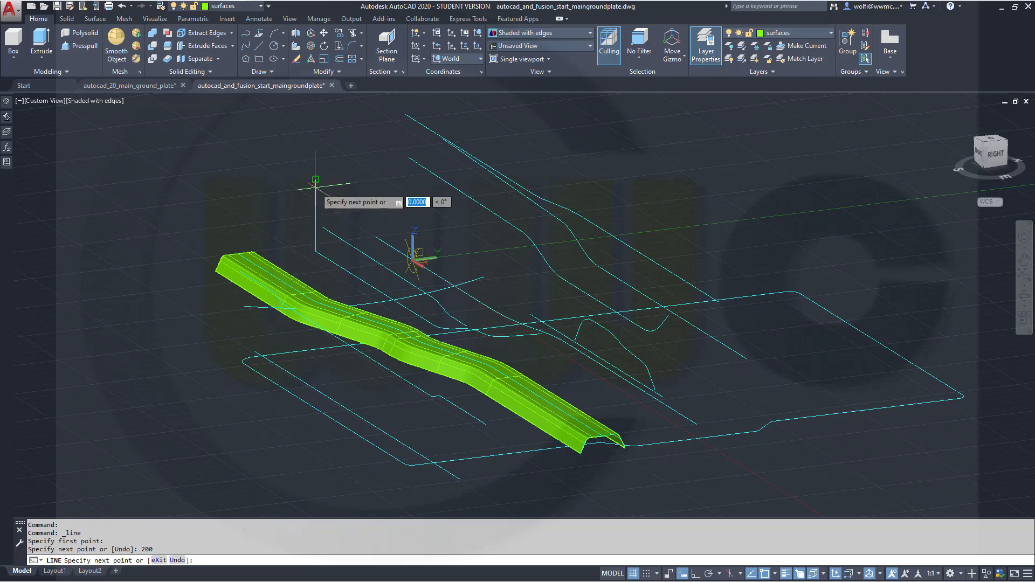
key(Escape)
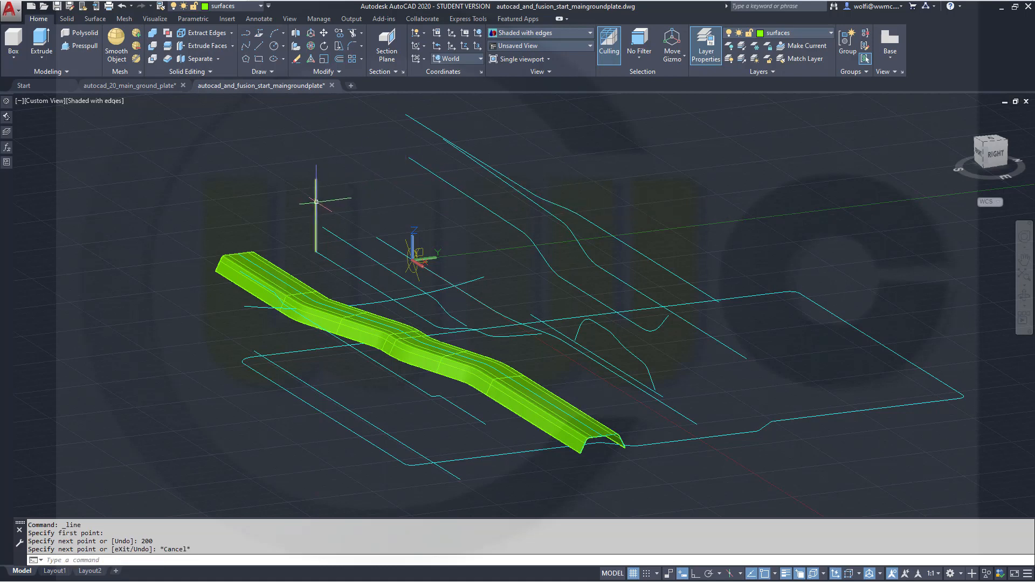
Step: Move the 200-unit vertical line to the sketches layer
click(316, 202)
click(260, 7)
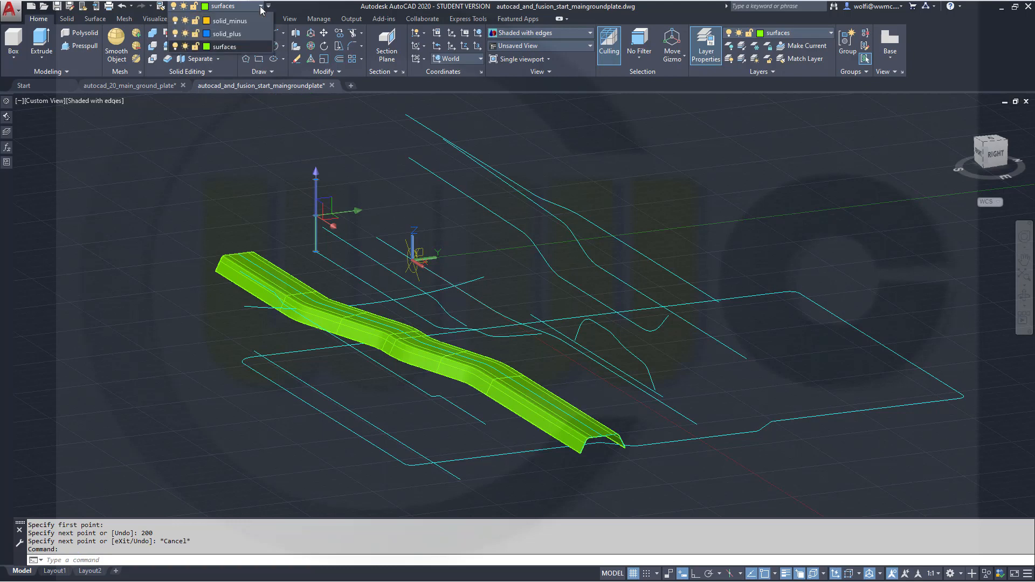
click(261, 97)
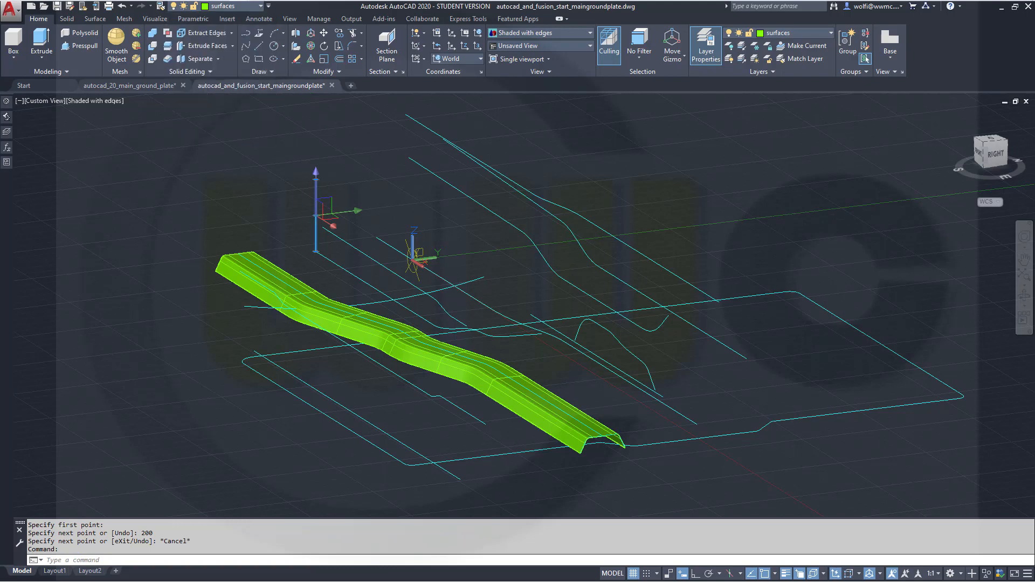
key(Escape)
key(Escape)
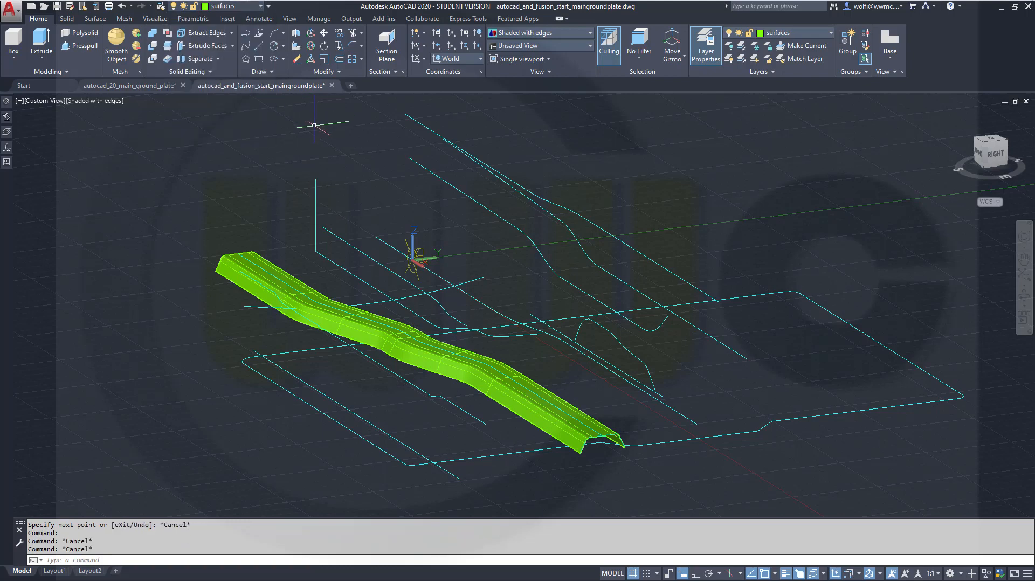
Step: Rotate the 200-unit line by -10° in 3D about the X axis, using its lower endpoint as the base point
click(310, 46)
click(316, 195)
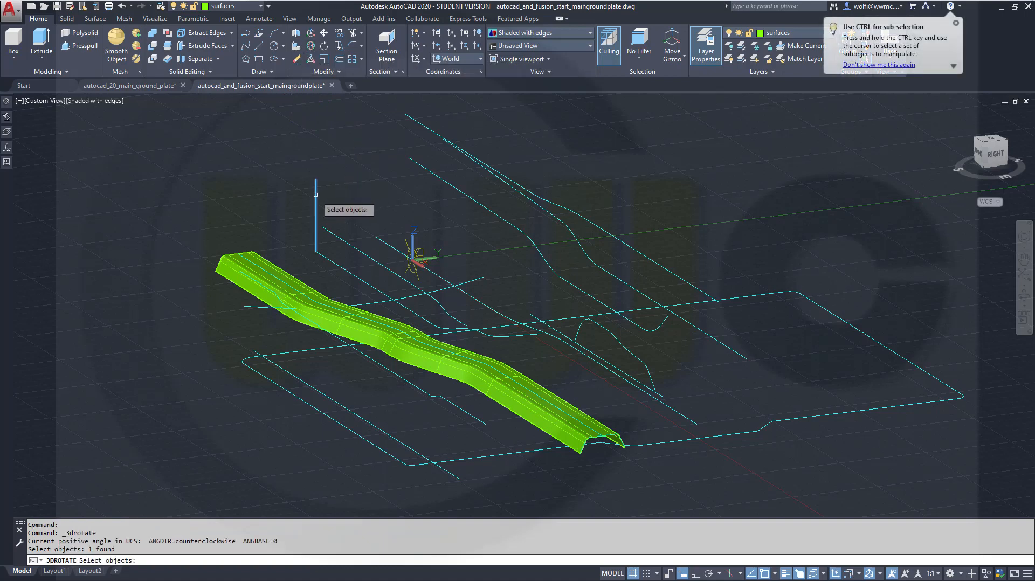
key(Return)
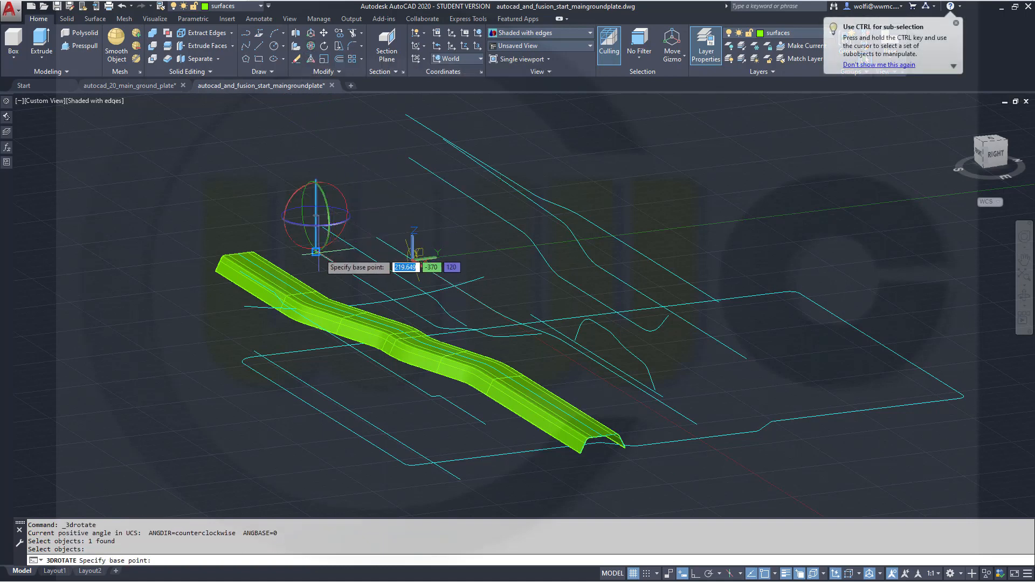
click(315, 251)
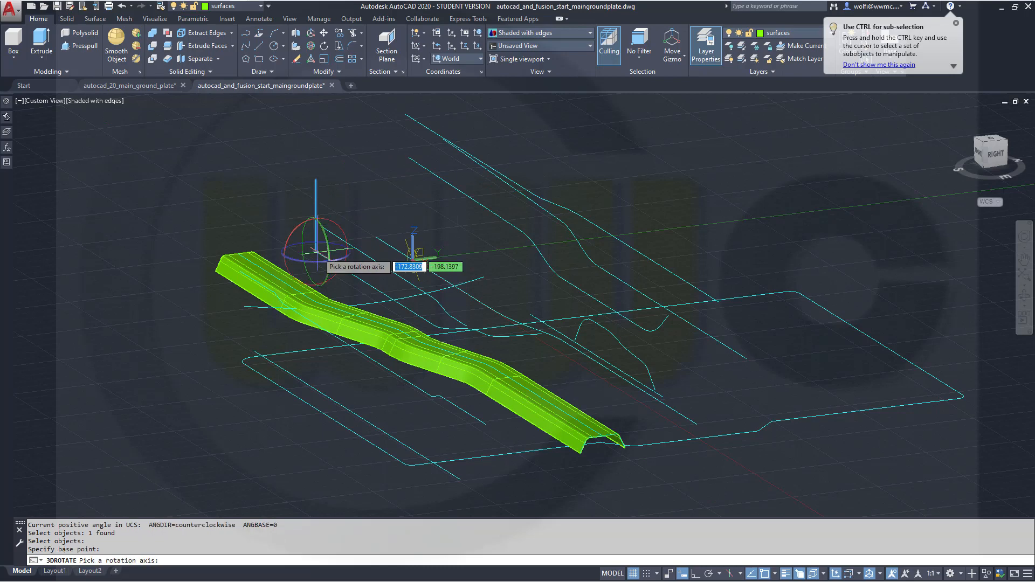
click(293, 238)
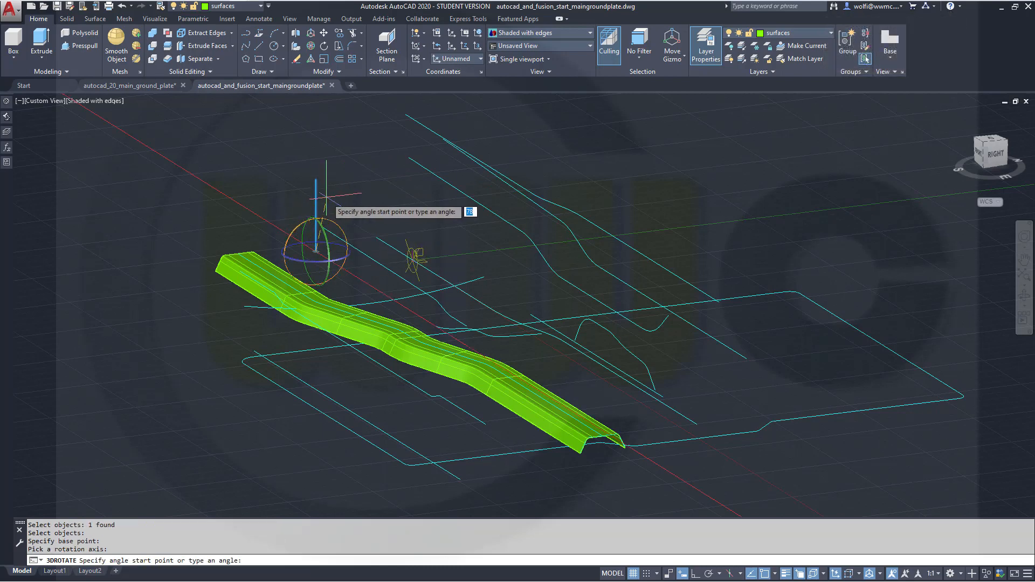
text(-10)
key(Return)
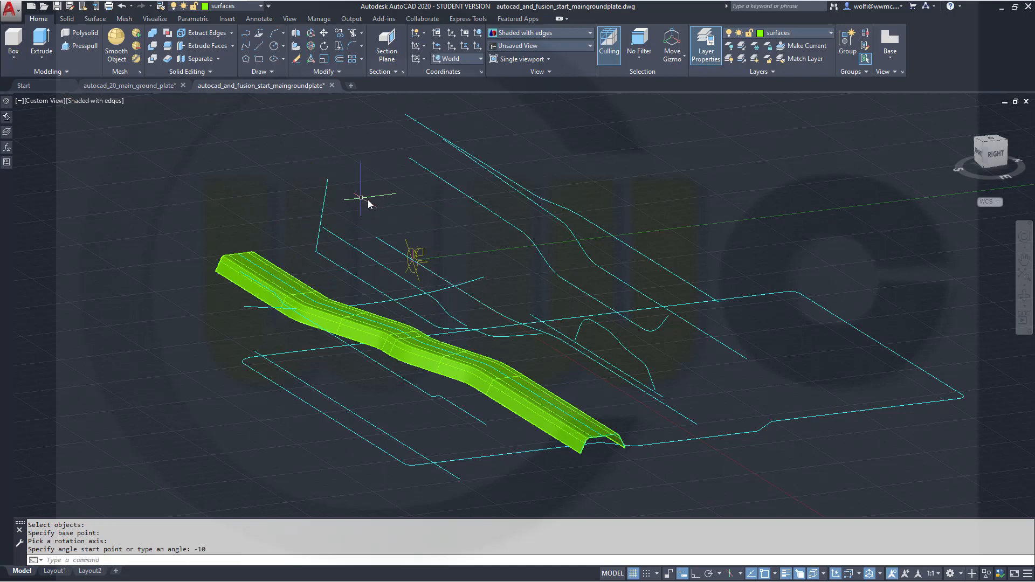
key(Escape)
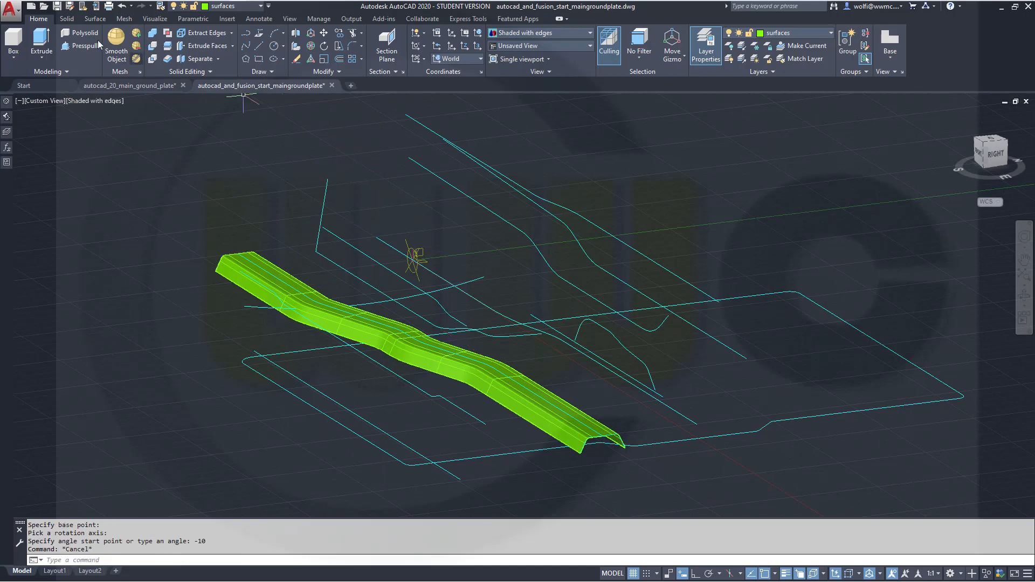
Step: Sweep the tilted line along the S-bent curve at its lower end to create a wall surface
click(93, 19)
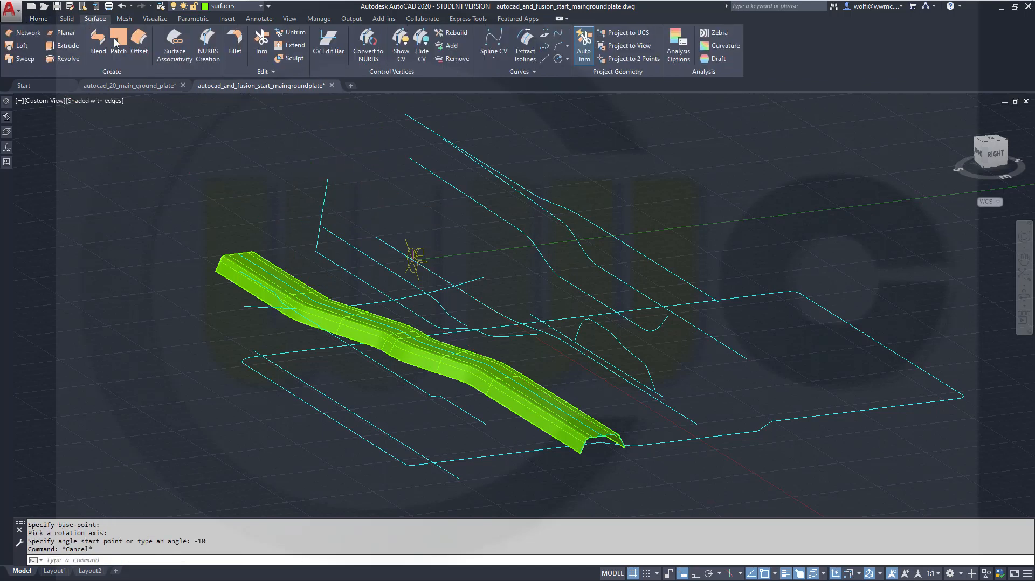
click(22, 58)
click(323, 206)
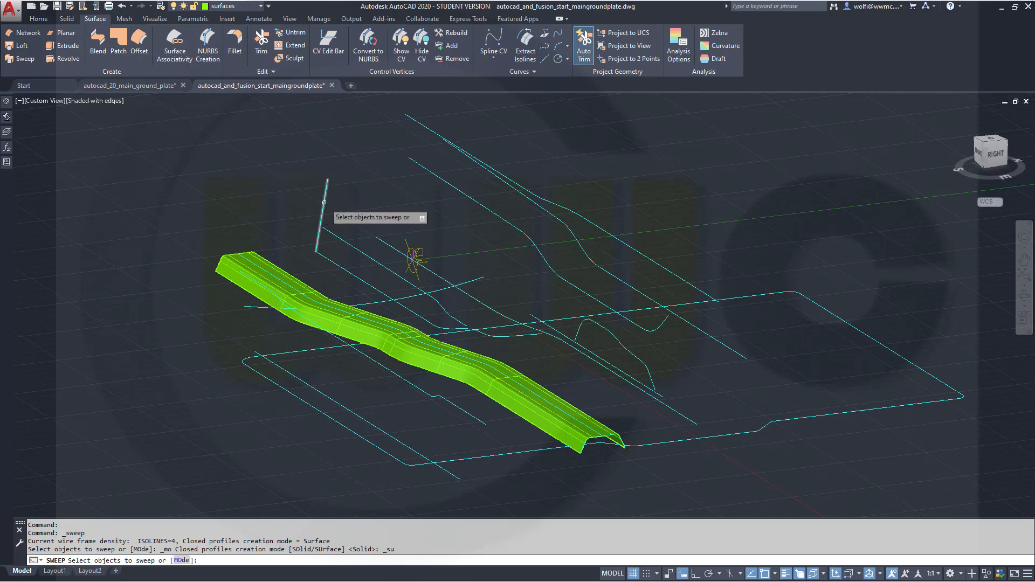
right_click(358, 170)
click(380, 179)
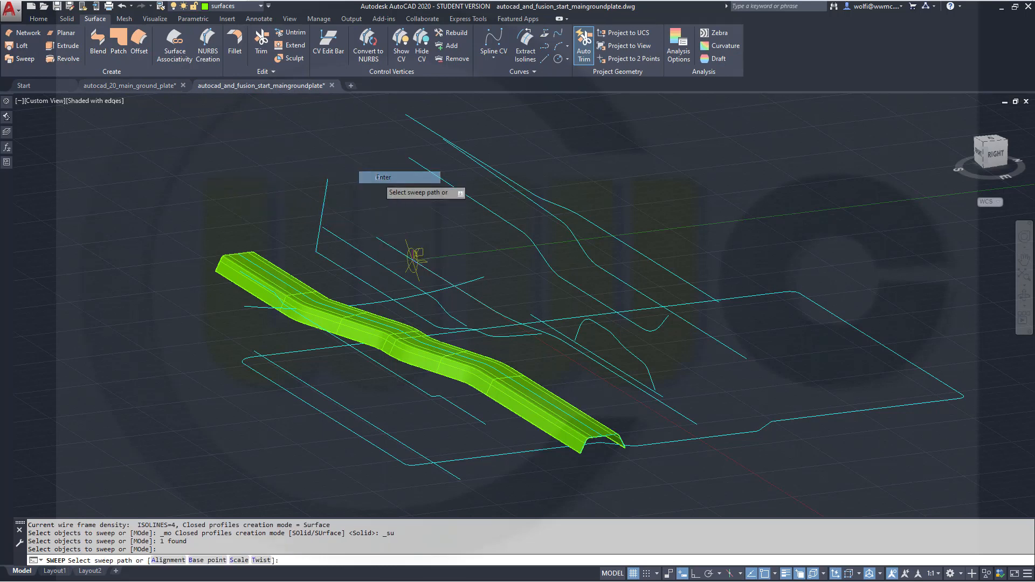
click(353, 272)
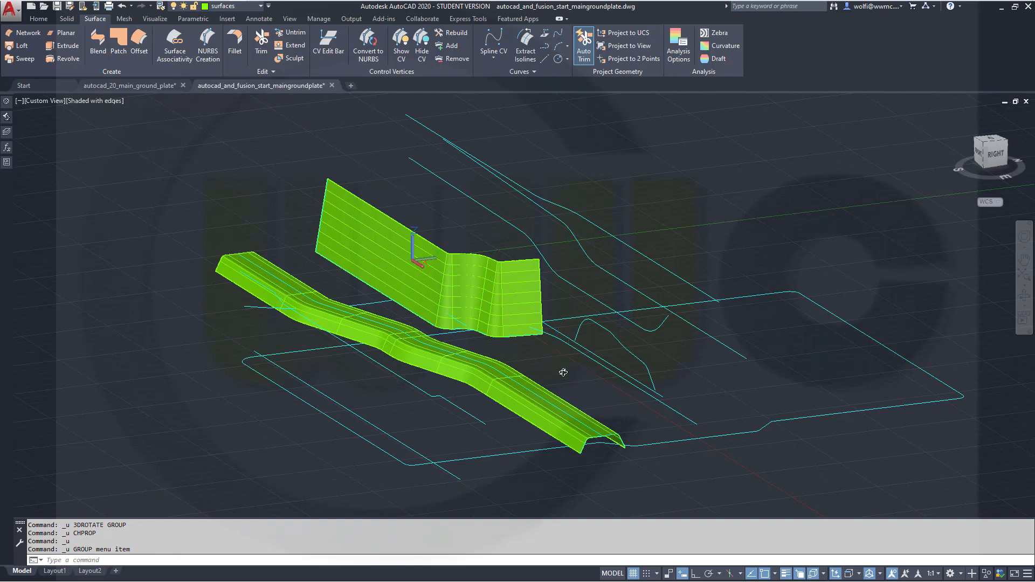
Step: Draw a 500-unit line straight up in Z from the rear endpoint of the curve behind the new wall surface
shift+middle_drag(563, 372, 426, 276)
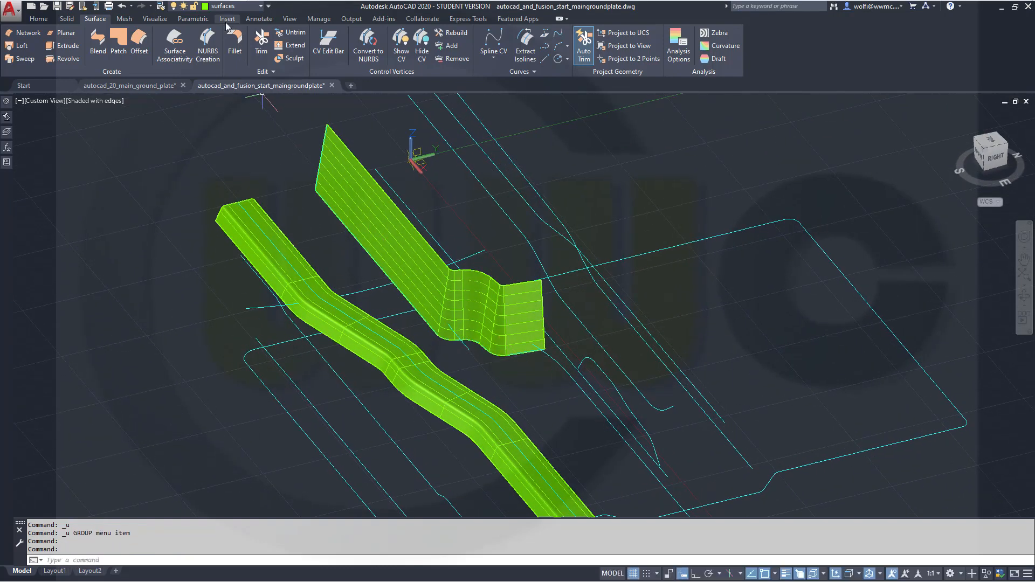
text(l)
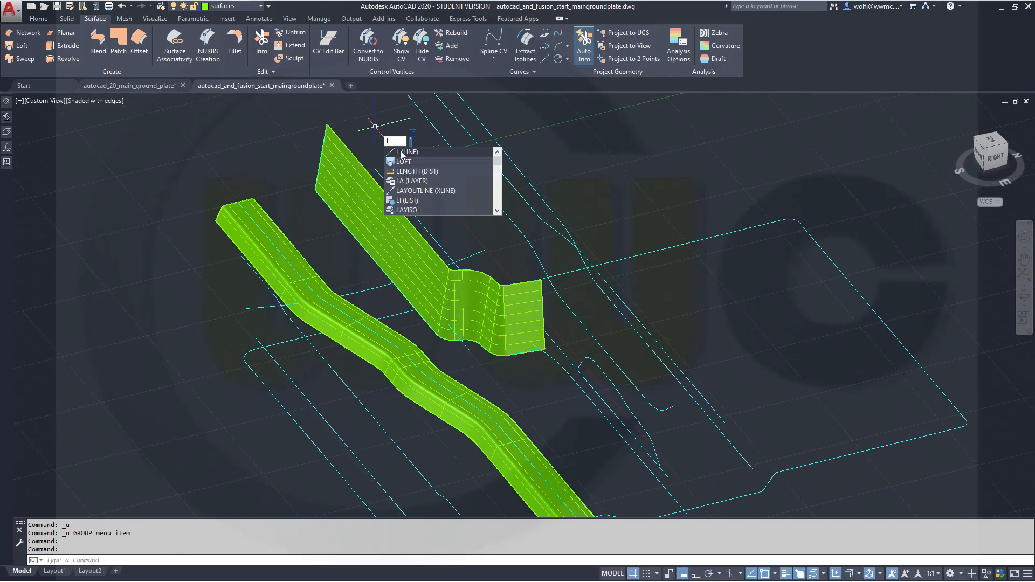
click(403, 152)
click(377, 164)
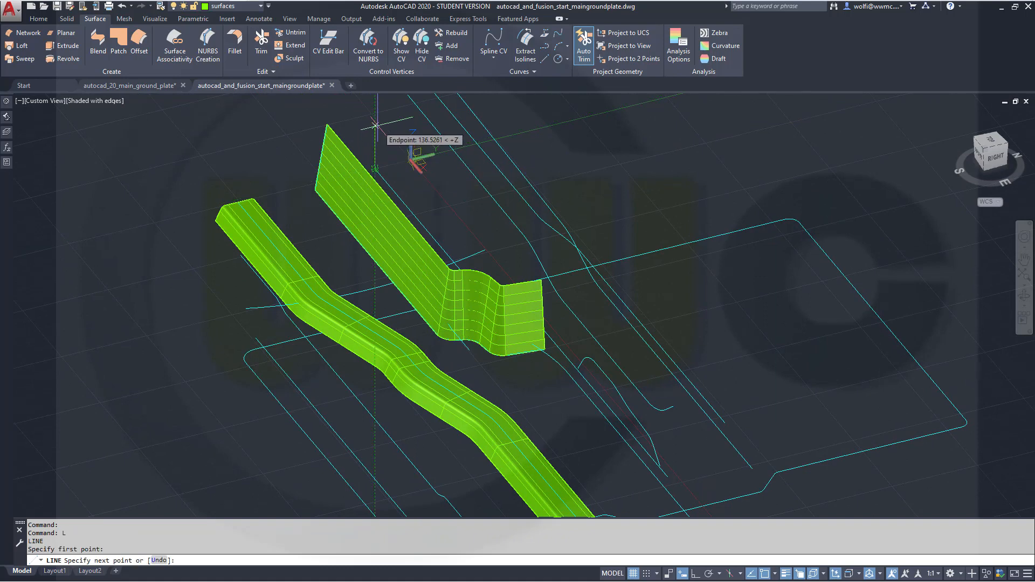
text(500)
key(Return)
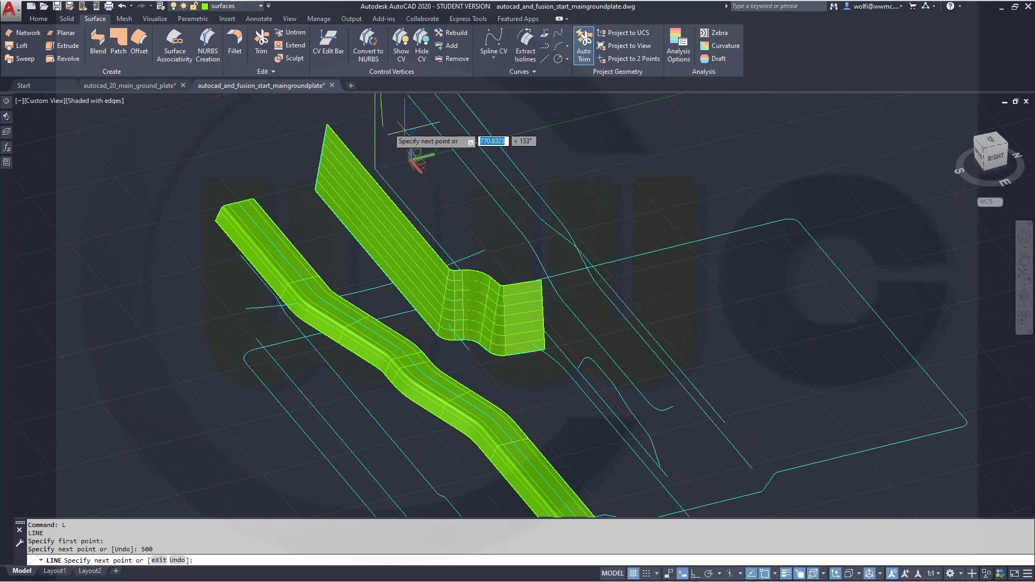
key(Escape)
key(Escape)
middle_drag(404, 134, 413, 277)
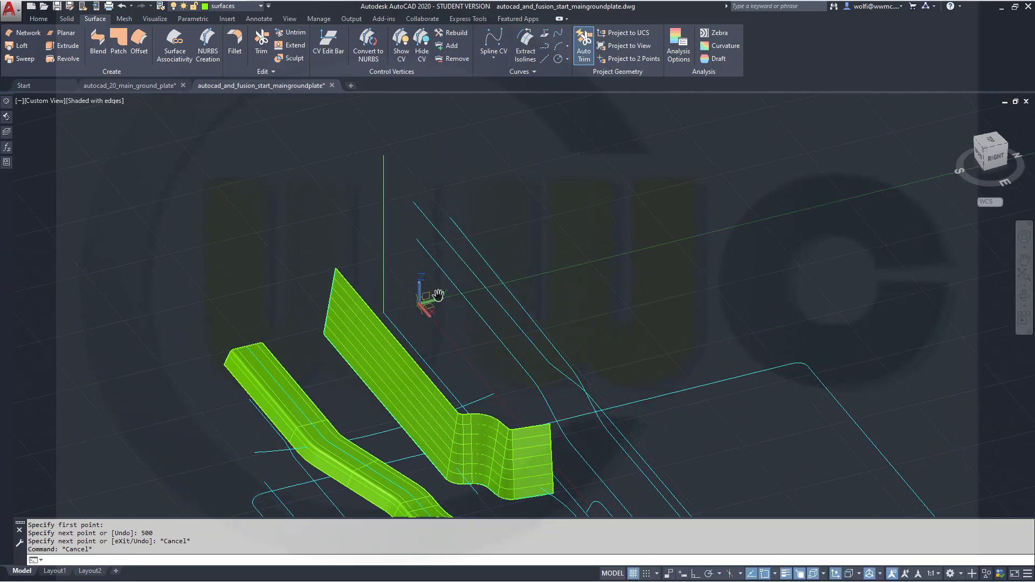
Step: Move the 500-unit vertical line to the sketches layer
click(383, 209)
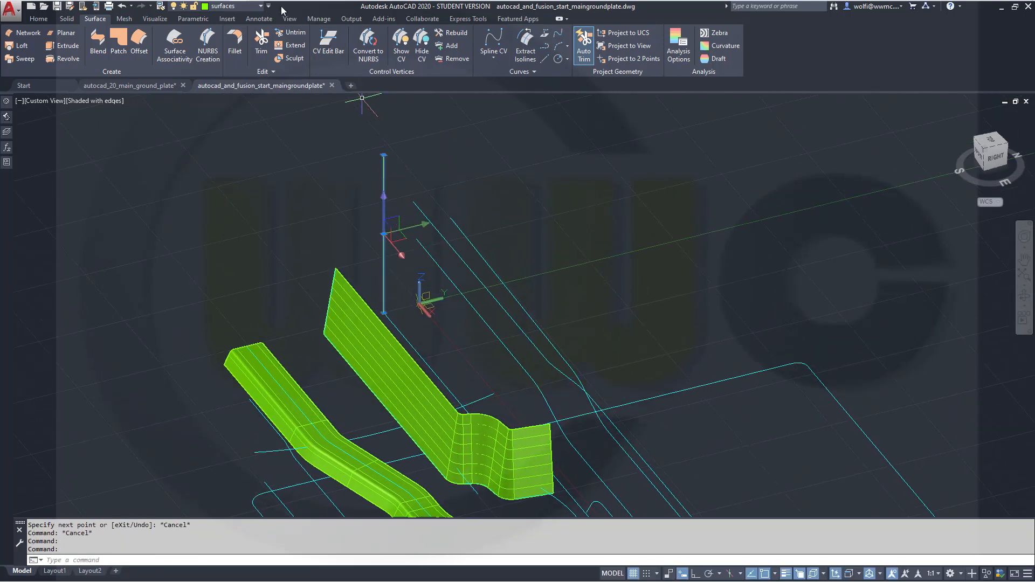
click(258, 6)
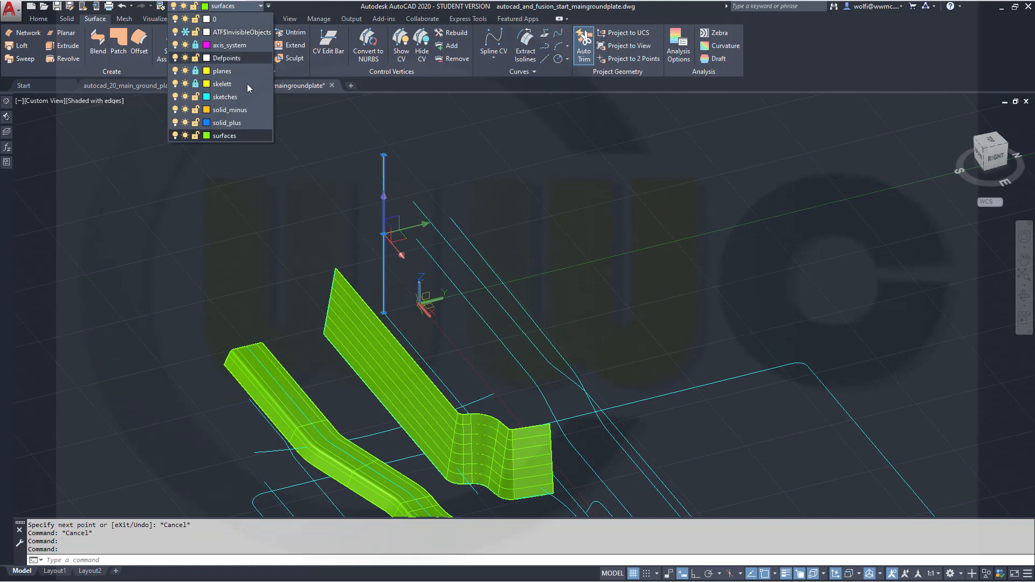
click(248, 97)
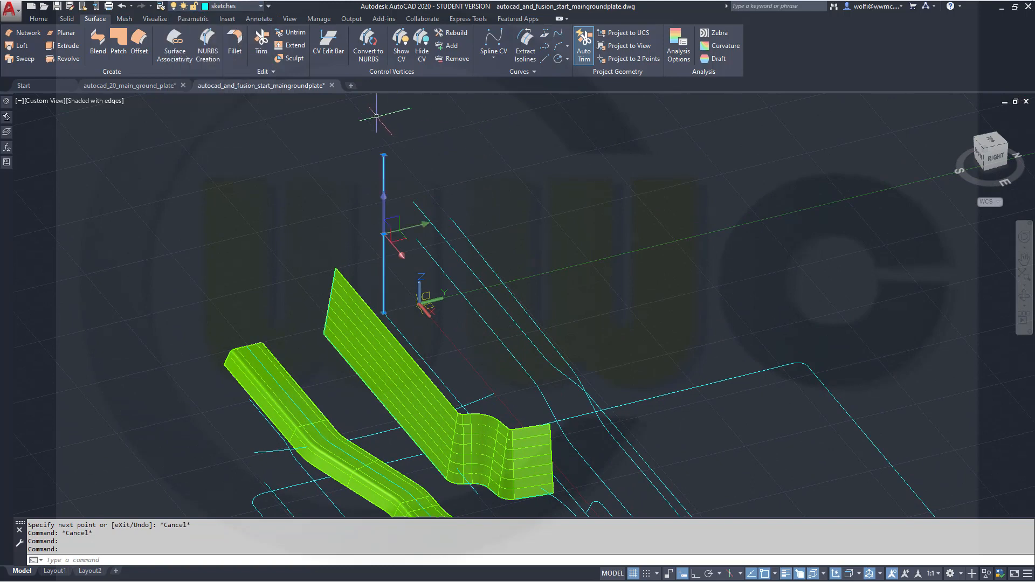
key(Escape)
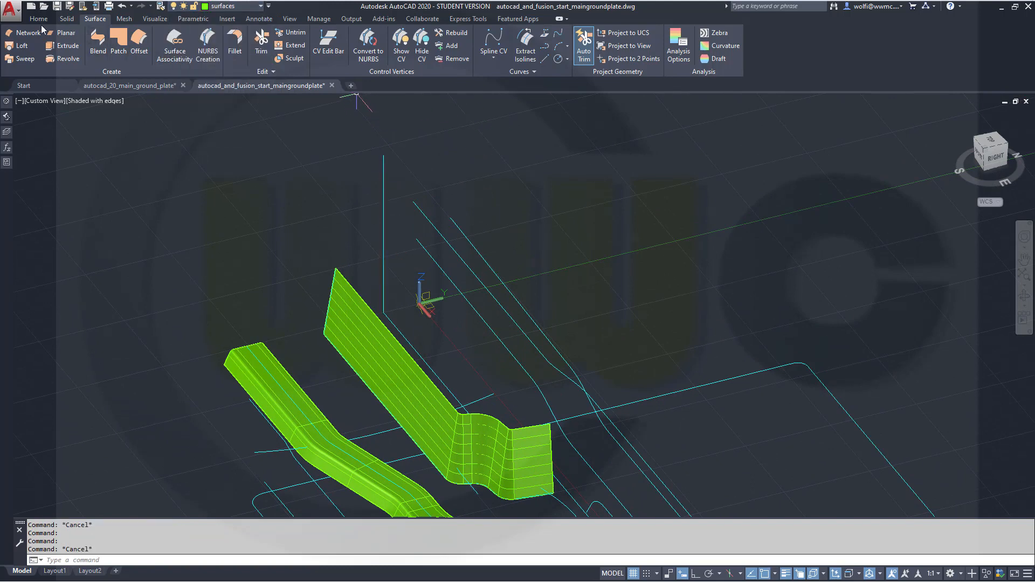
Step: Rotate the 500-unit line by -10° in 3D about the X axis, using its lower endpoint as the base point
click(63, 22)
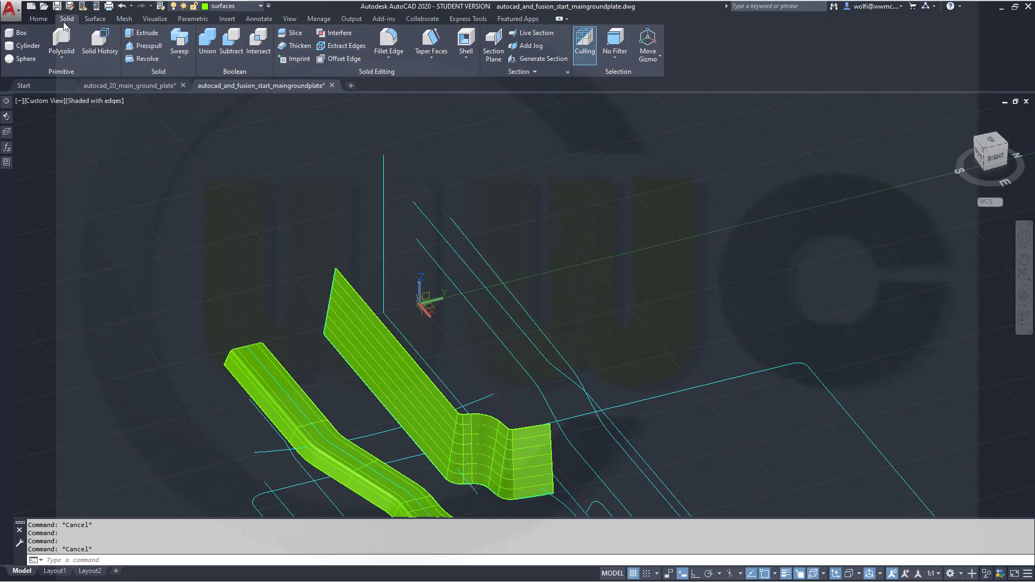
click(35, 22)
click(312, 47)
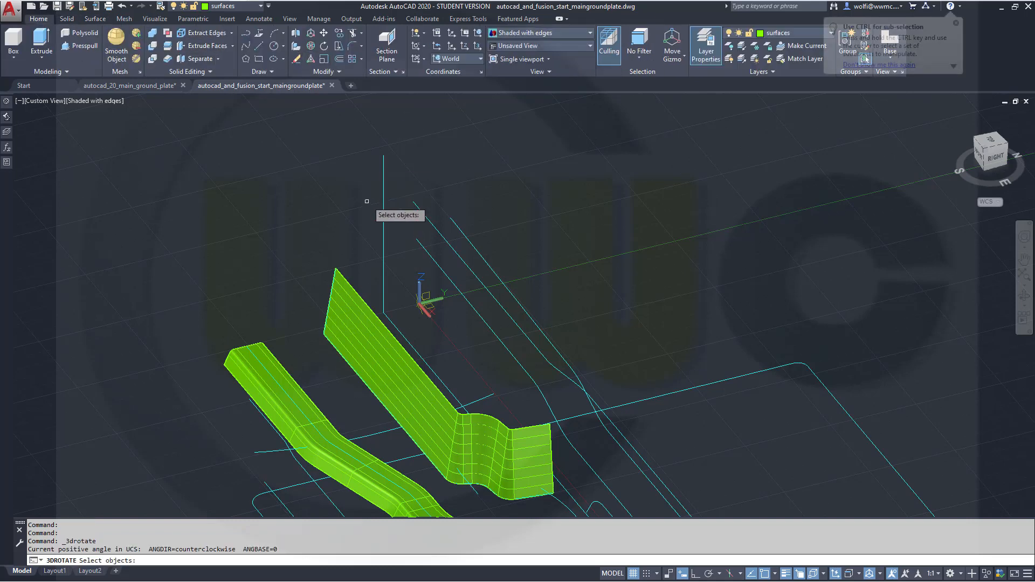
click(384, 207)
key(Return)
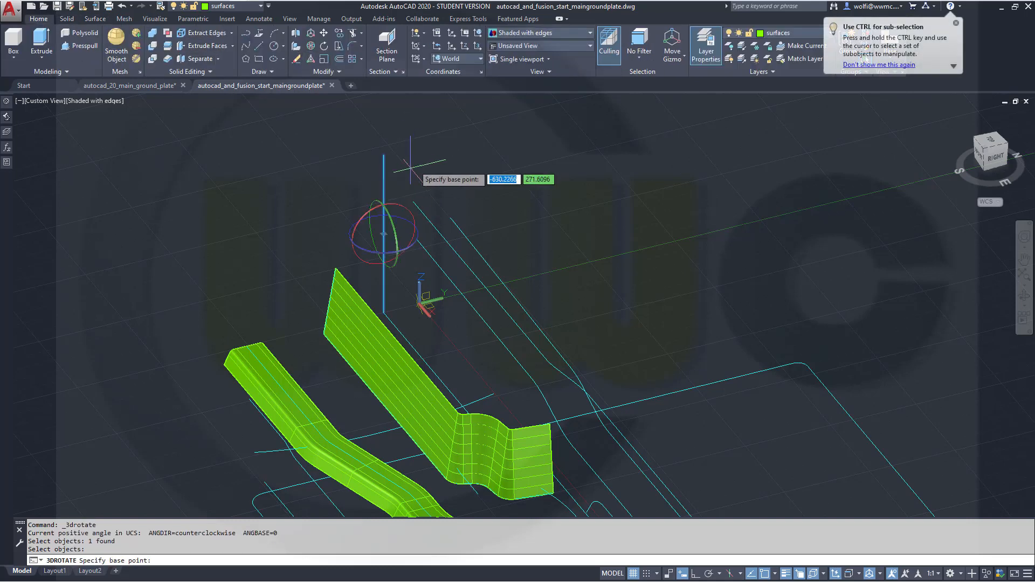
click(384, 312)
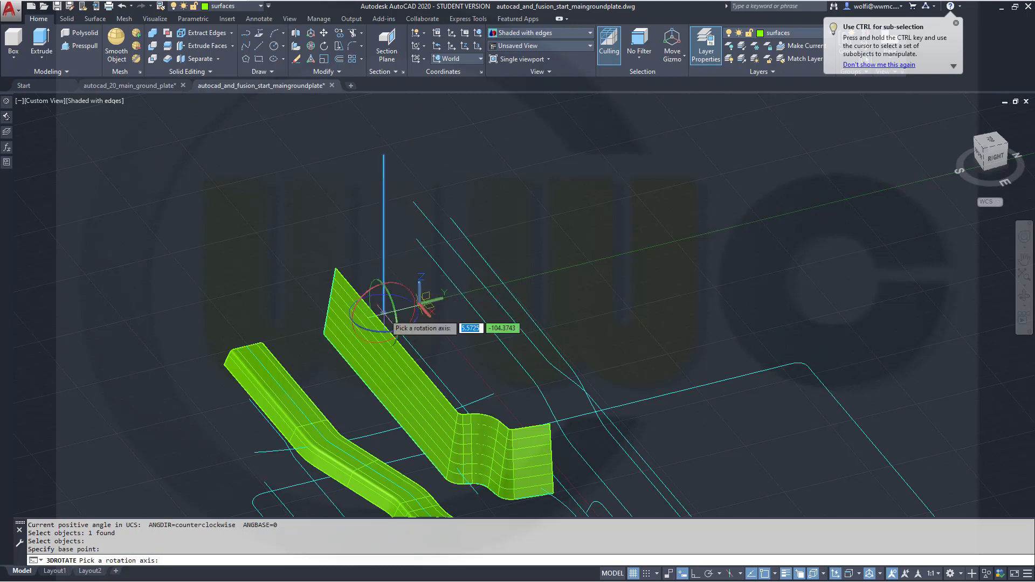
click(393, 299)
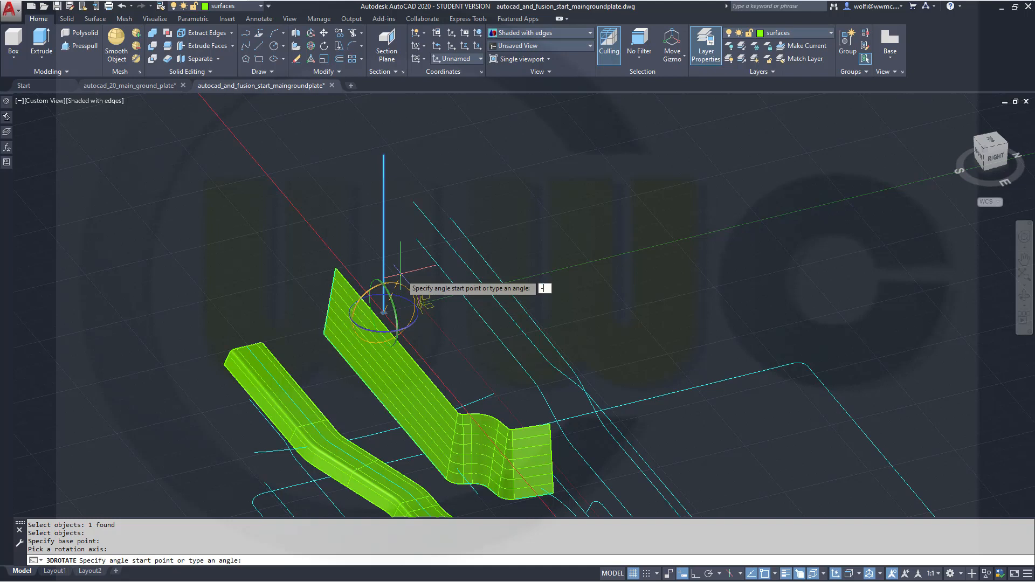
key(Return)
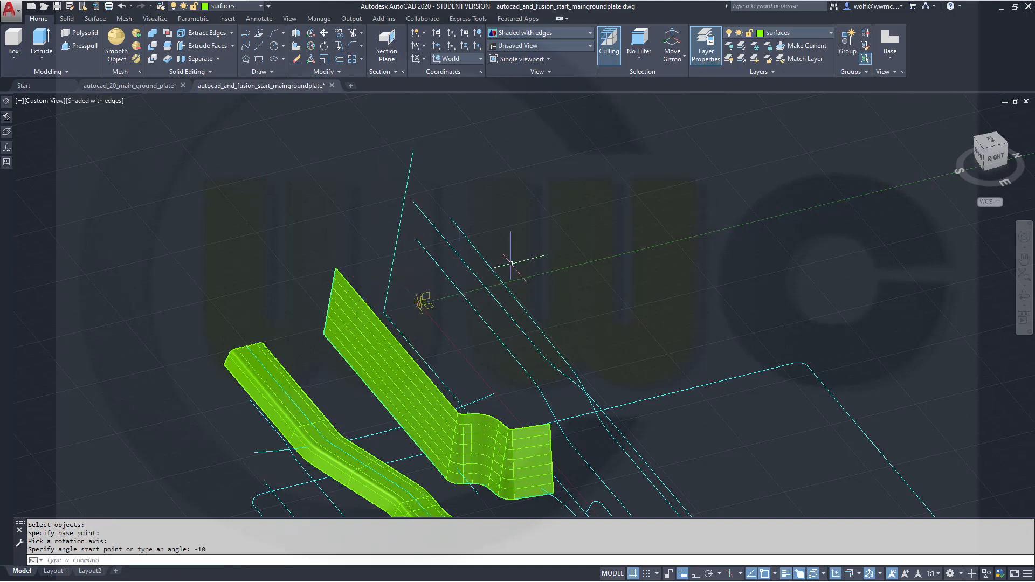
Step: Sweep the tilted 500-unit line along the curve at its lower end to create the tall rear wall surface
click(101, 19)
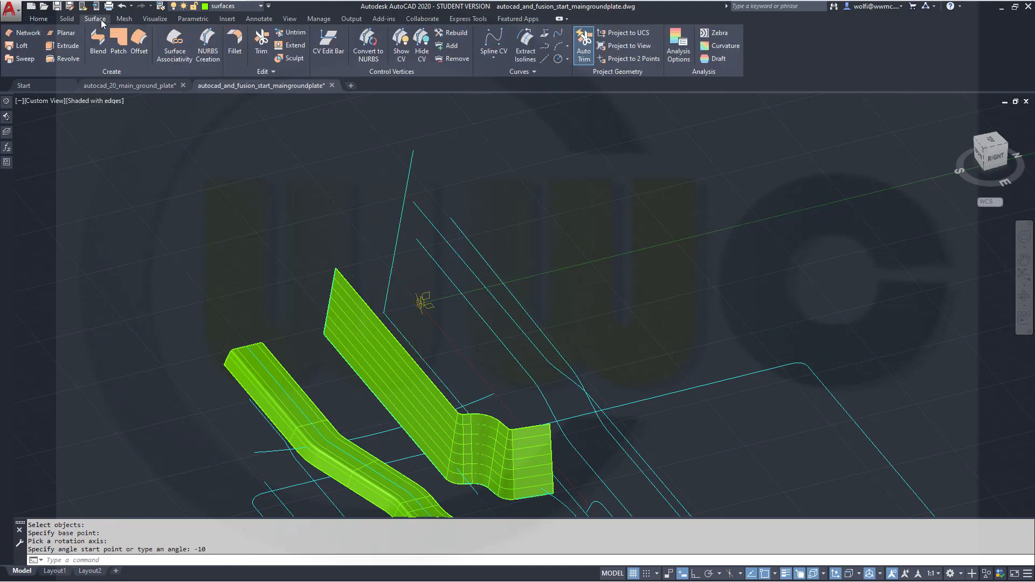
click(25, 60)
click(407, 185)
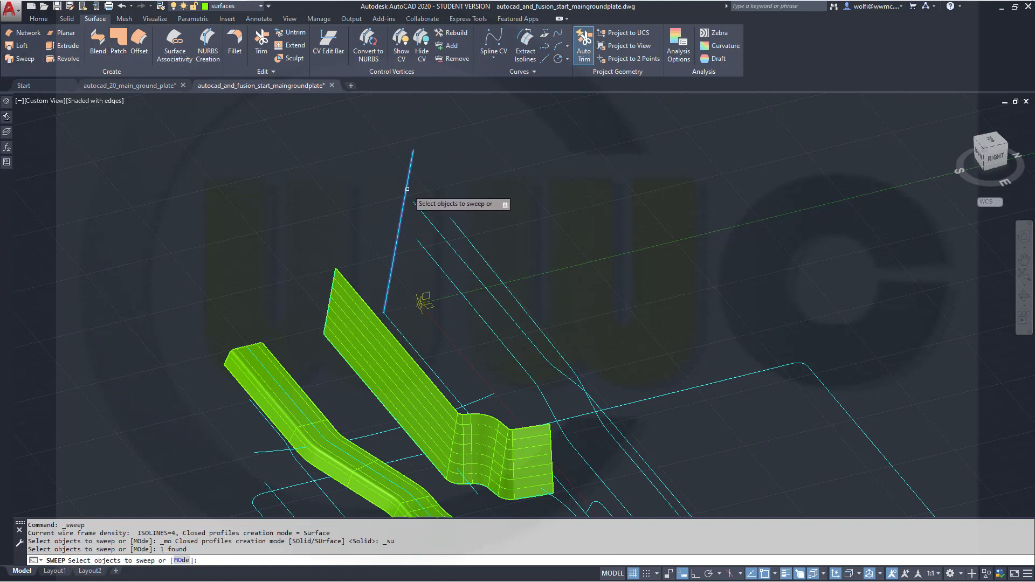
right_click(504, 159)
click(518, 167)
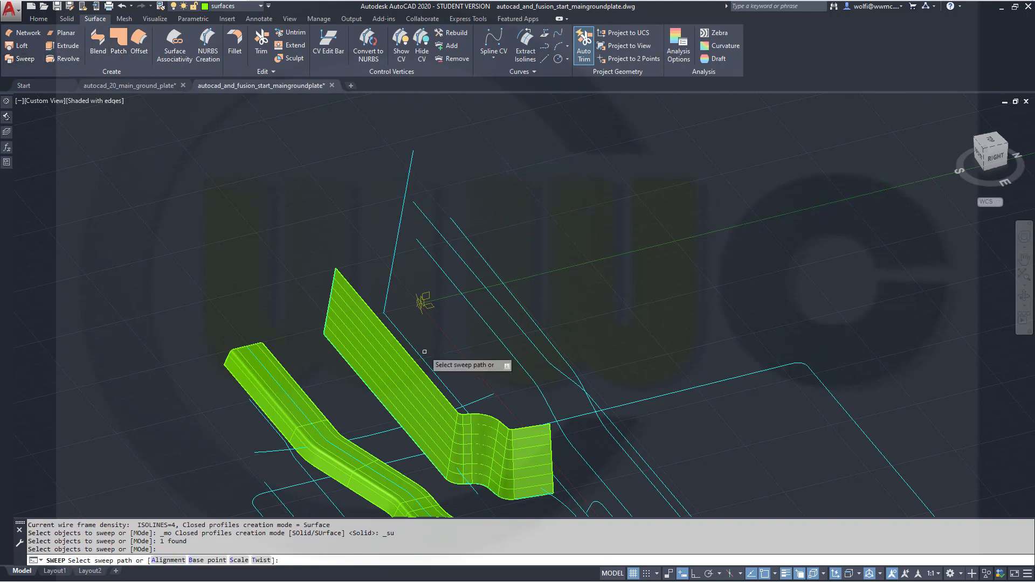
click(430, 366)
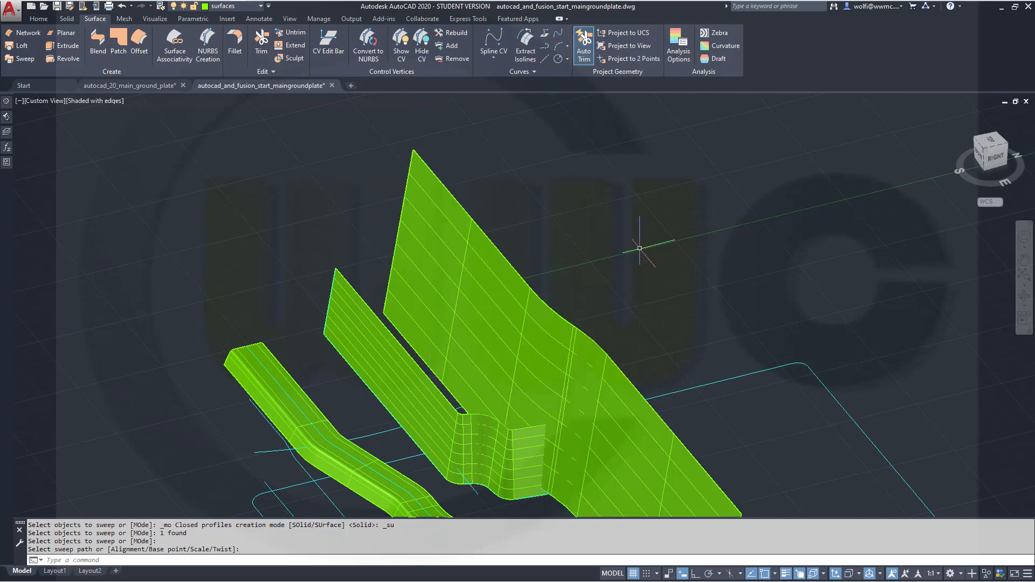
key(Escape)
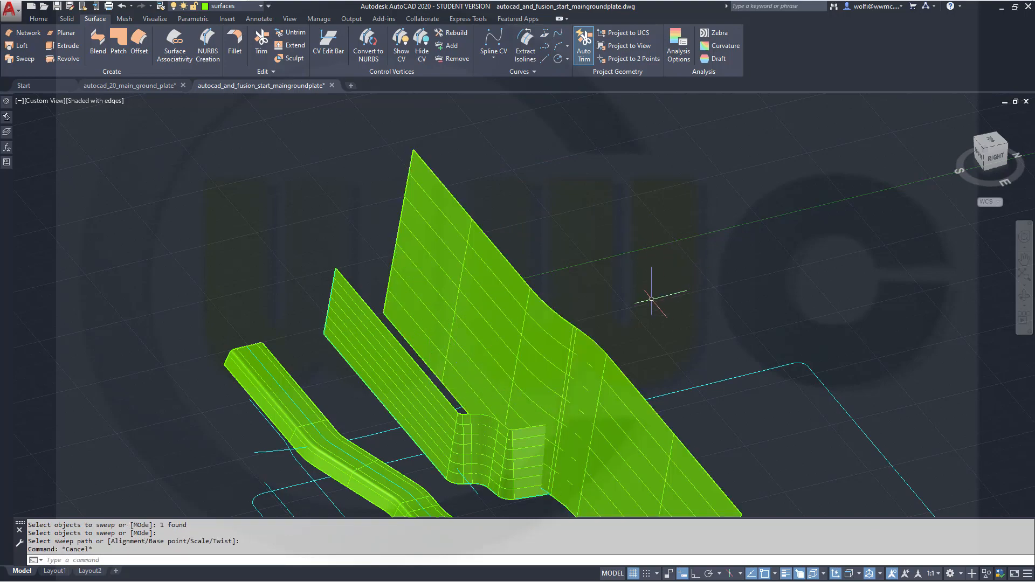
Step: Isolate the tall rear wall surface and the smaller S-bent wall surface in front of it
mouse_move(659, 293)
shift+middle_down()
mouse_move(658, 307)
mouse_move(671, 296)
mouse_move(661, 312)
shift+middle_up()
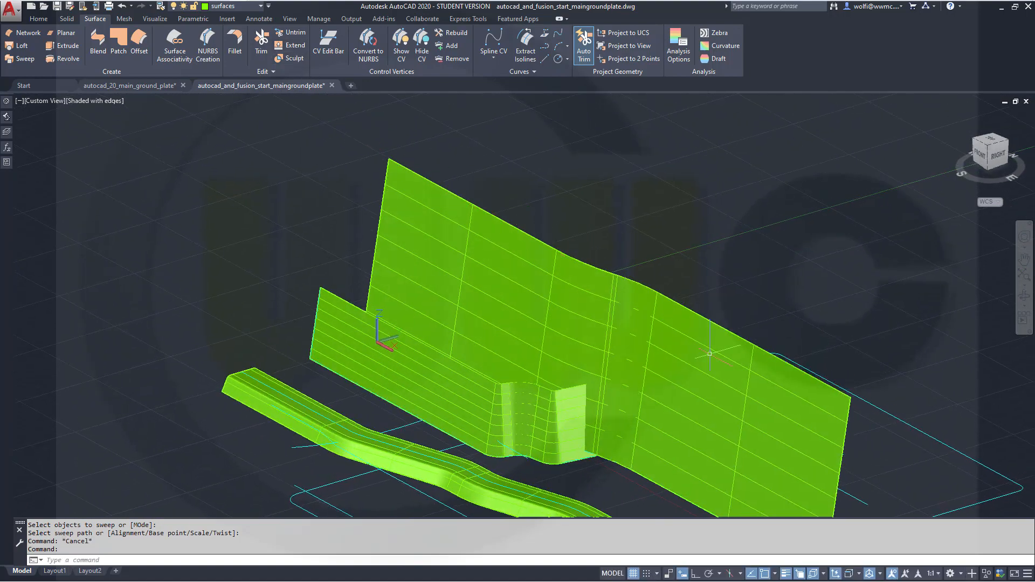
click(999, 573)
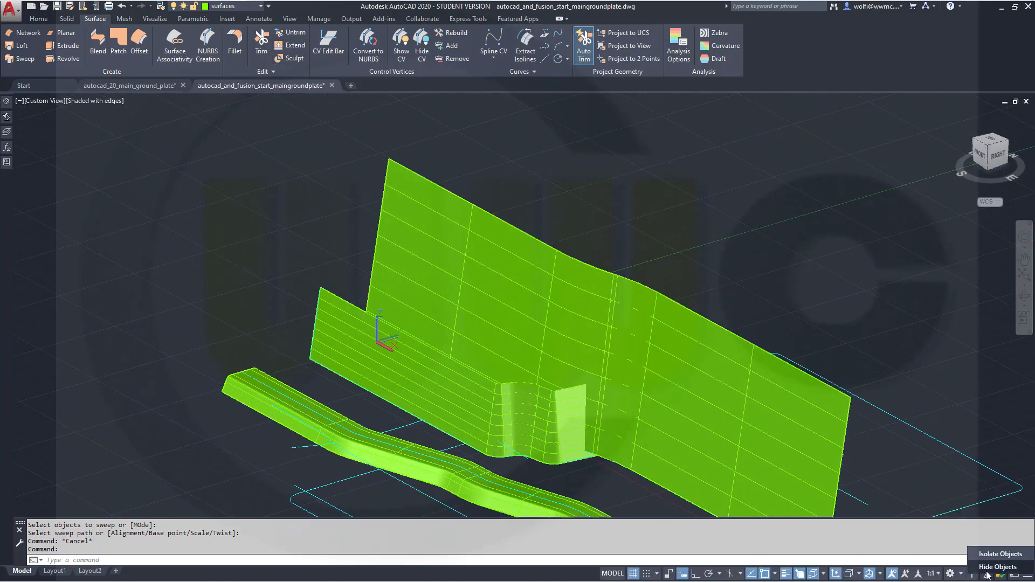
click(989, 555)
click(659, 406)
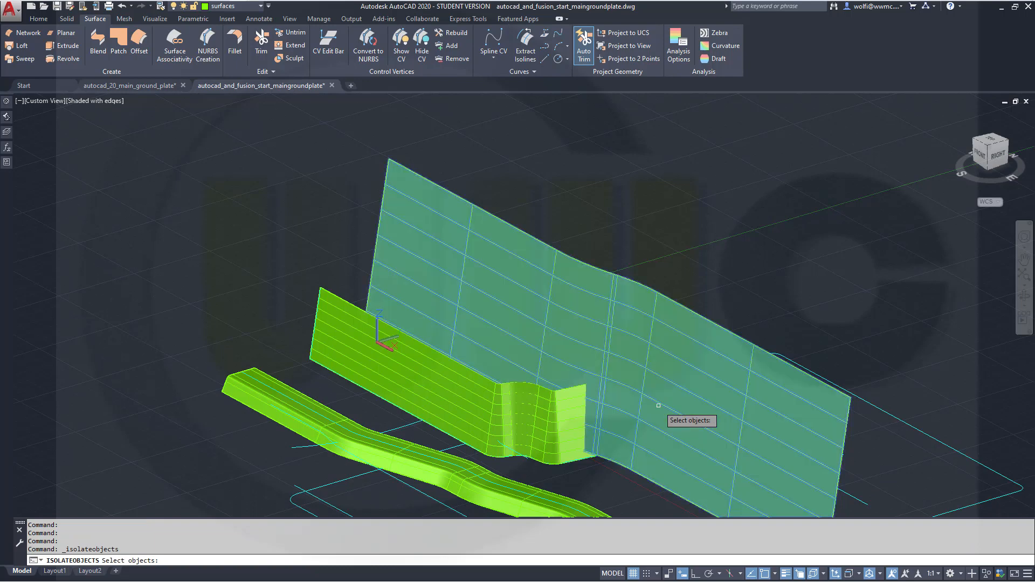
click(474, 395)
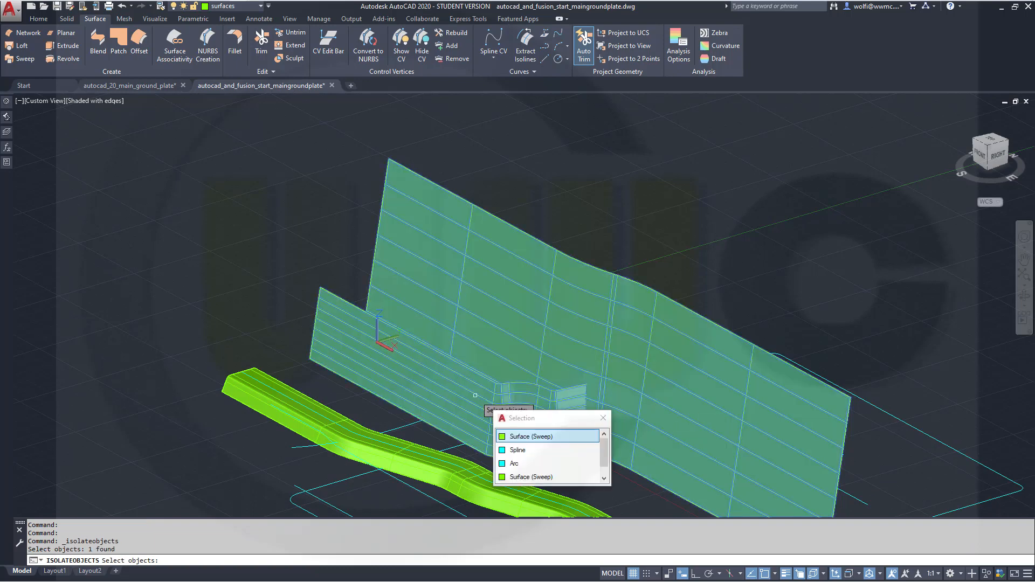
click(531, 435)
key(Return)
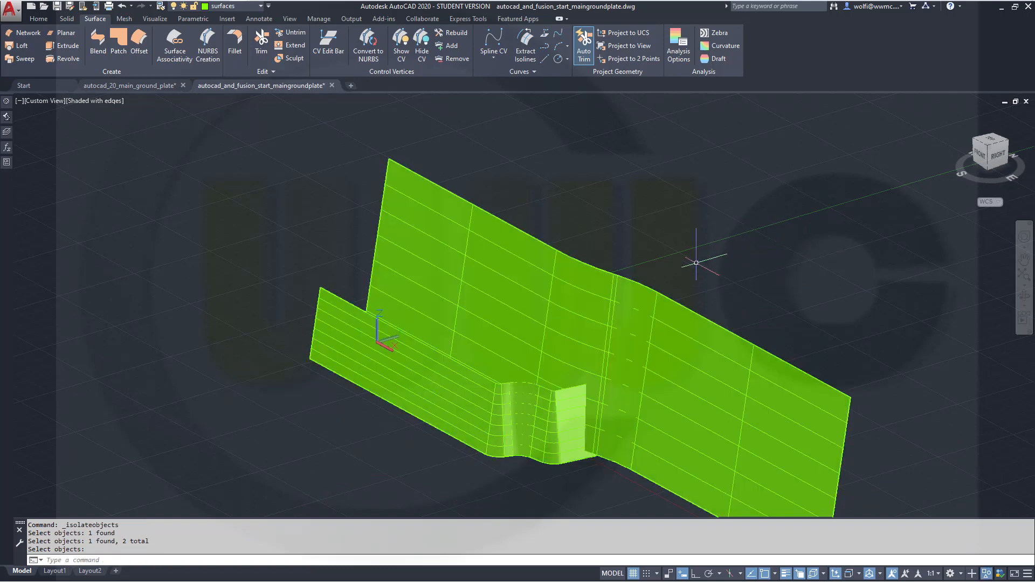
shift+middle_drag(790, 224, 710, 222)
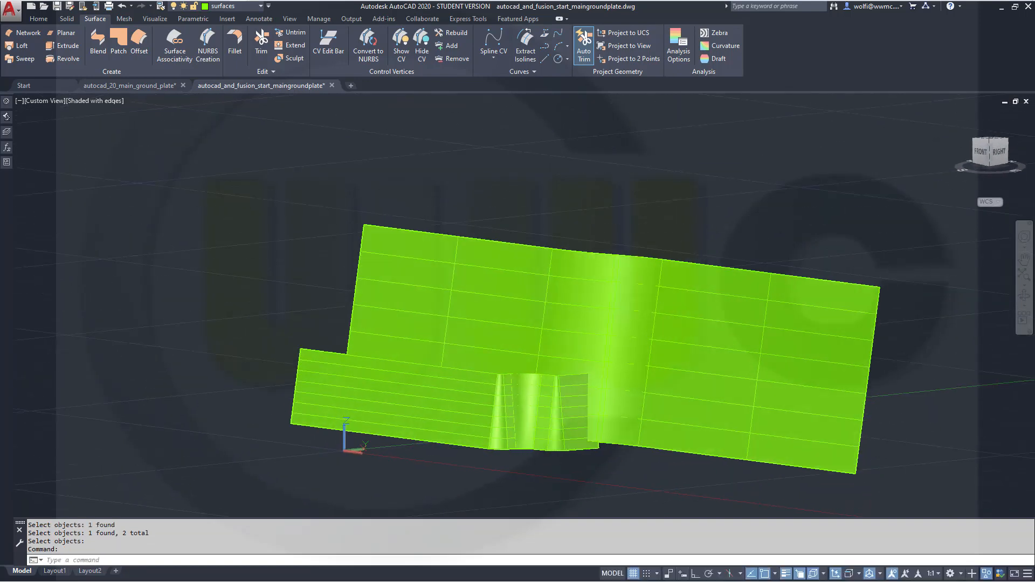
click(290, 46)
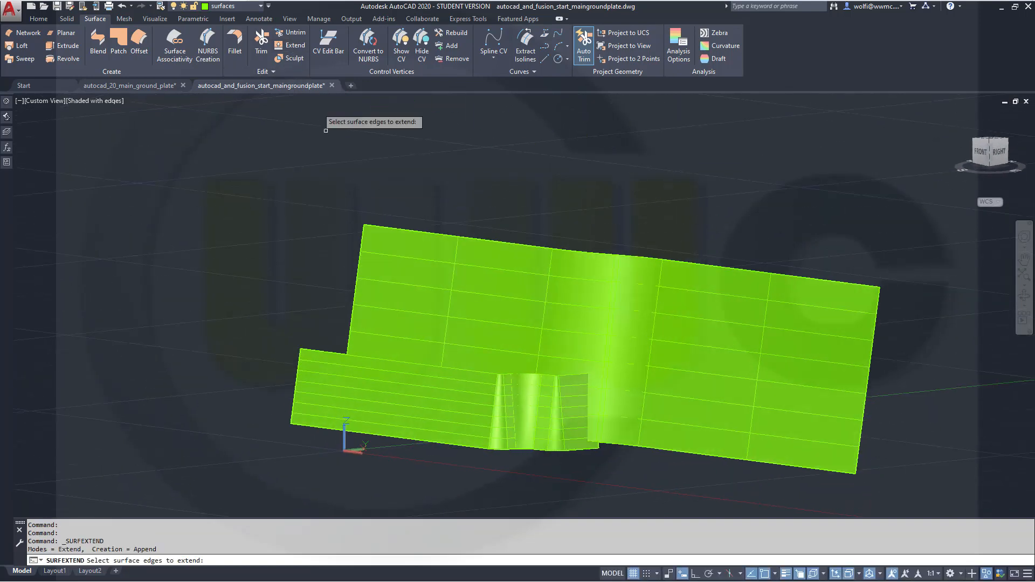
click(310, 425)
key(Return)
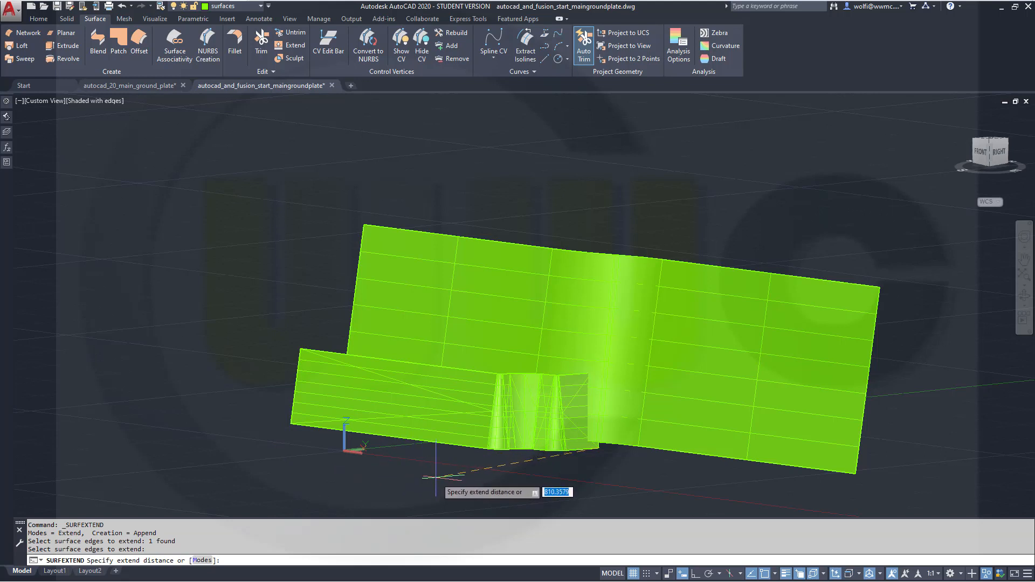
key(Escape)
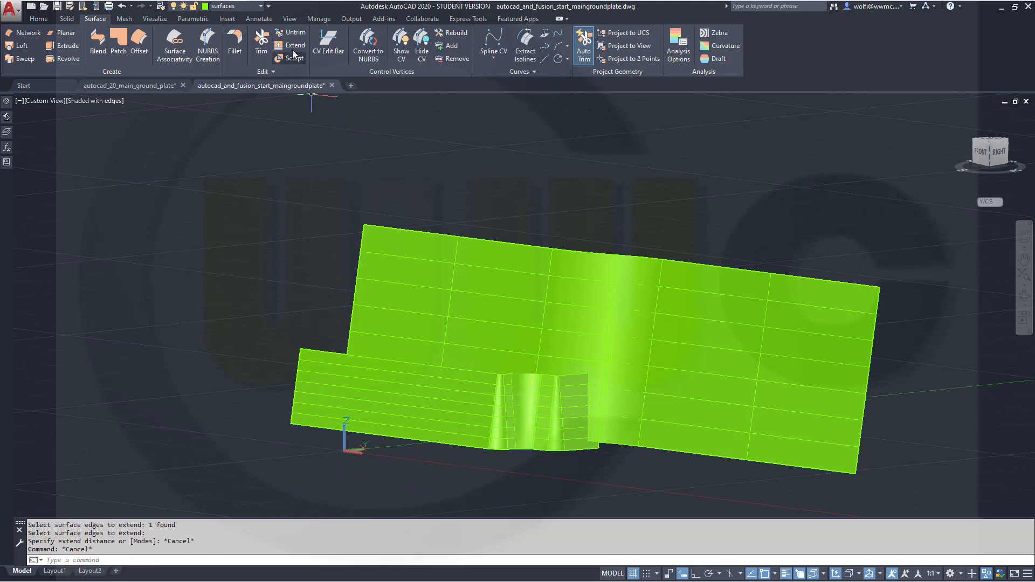
Step: Extend the lower edge of the smaller S-bent wall surface by 100 units
click(290, 44)
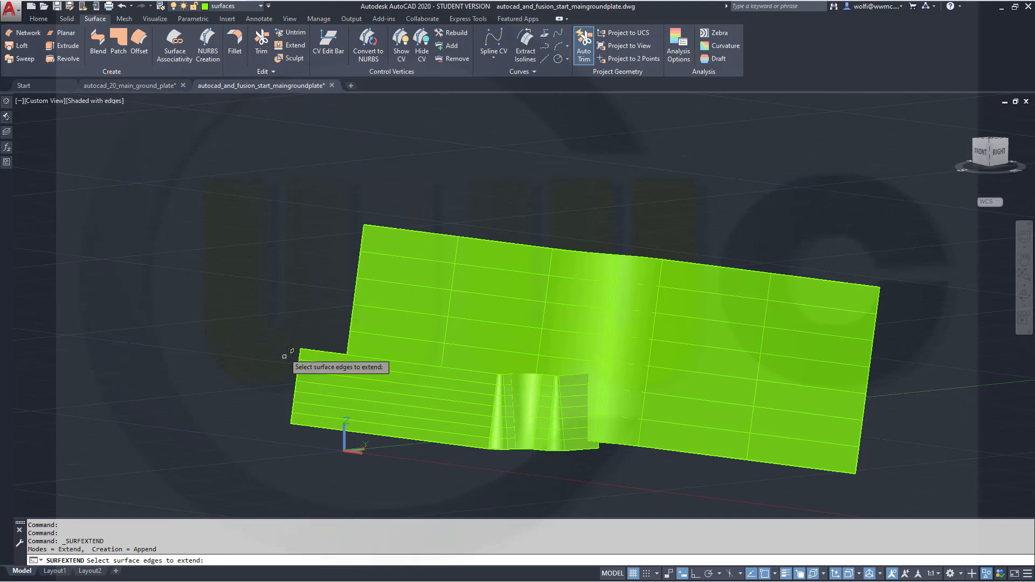
click(308, 425)
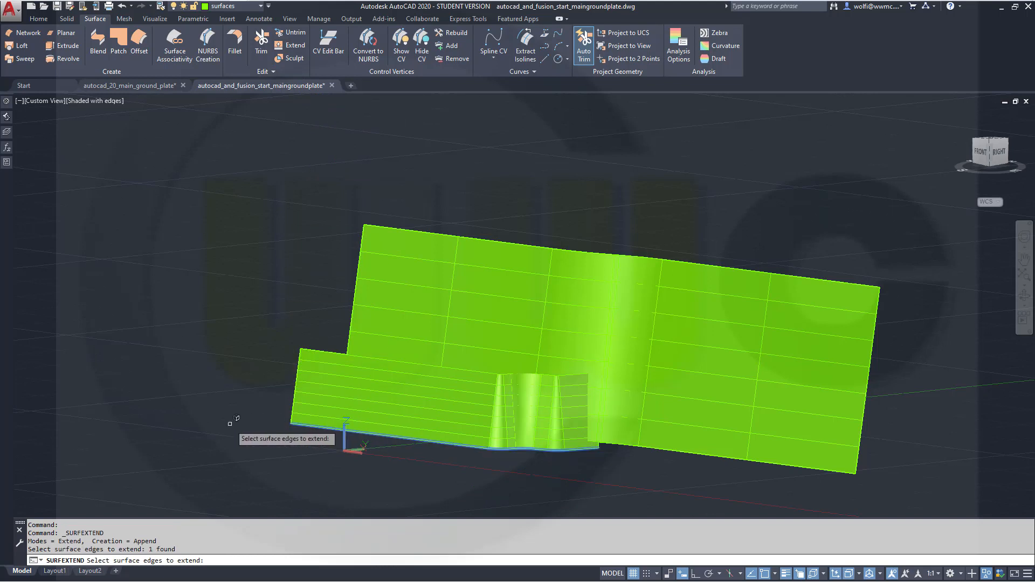
key(Return)
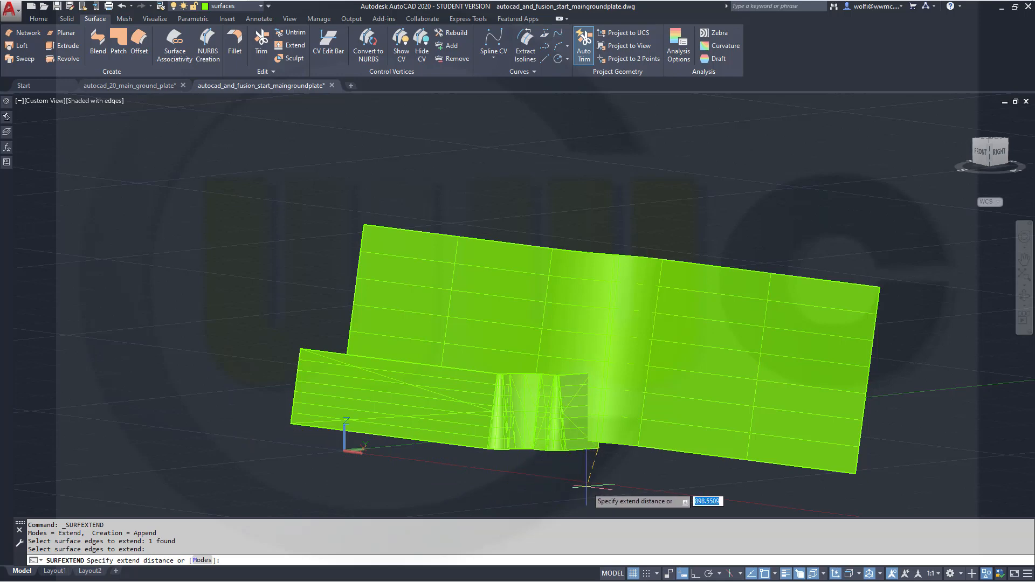
shift+middle_drag(582, 441, 569, 448)
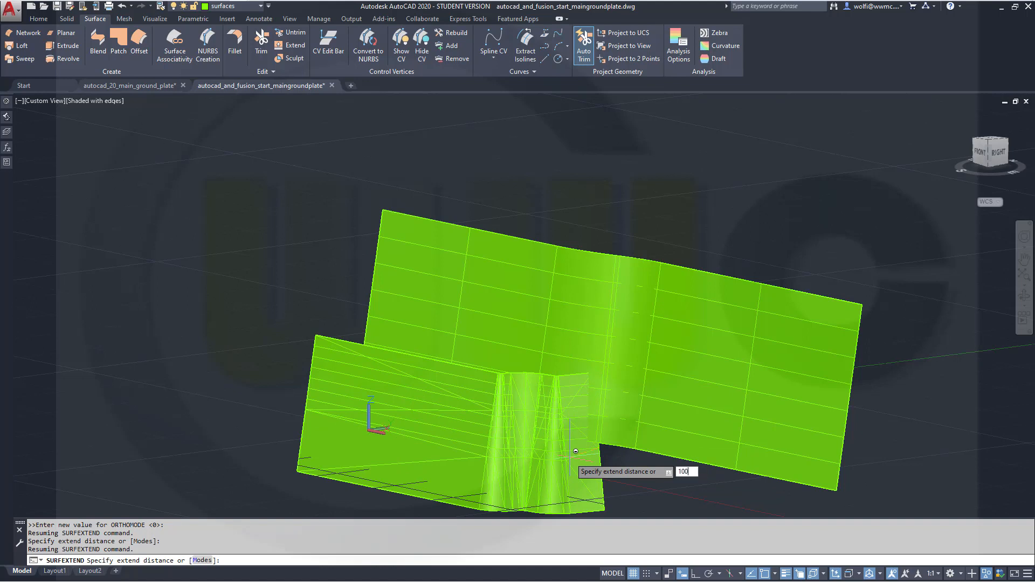
key(Return)
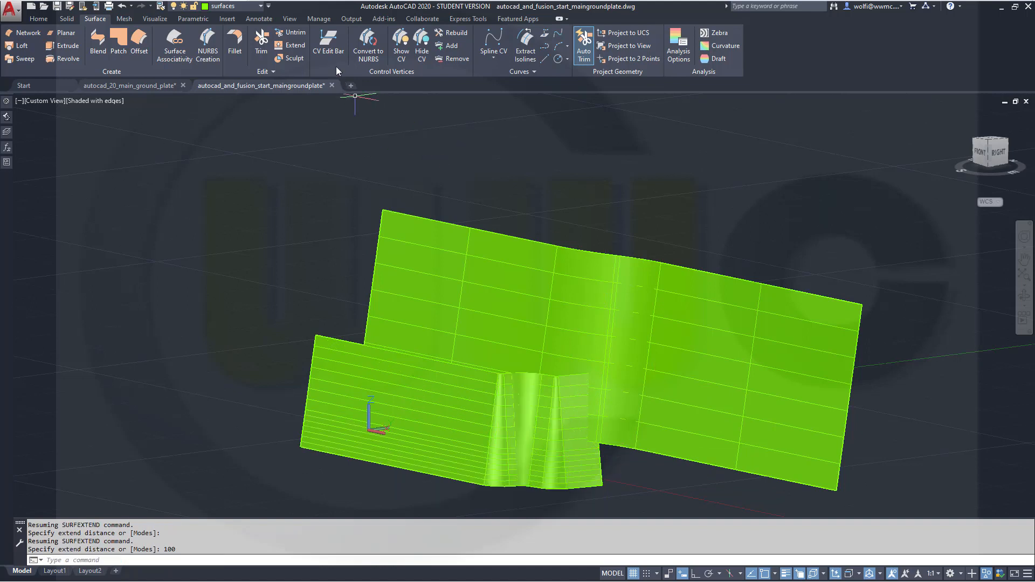
Step: Extend the lower edge of the tall rear wall surface by 100 units
click(296, 45)
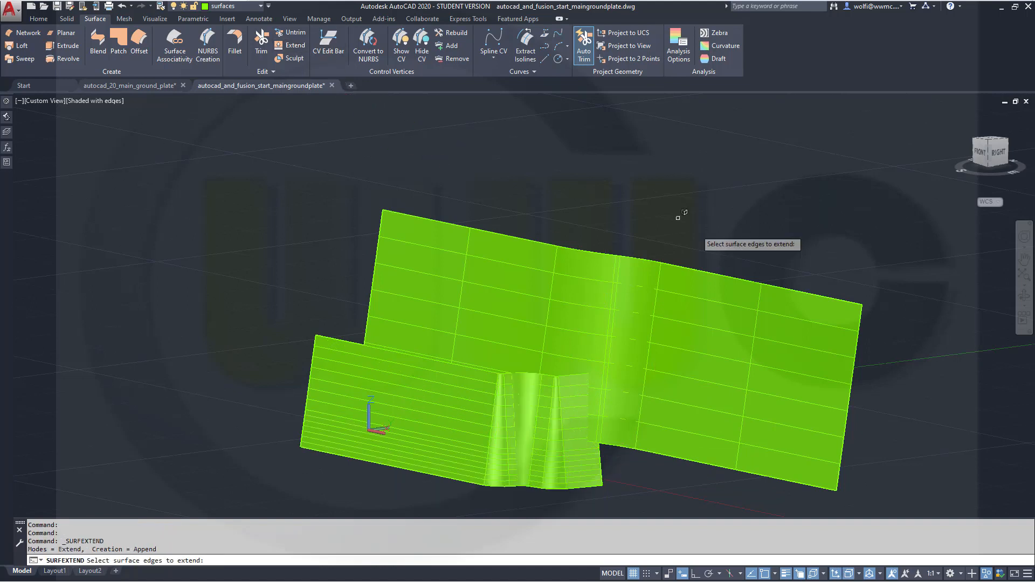
click(695, 463)
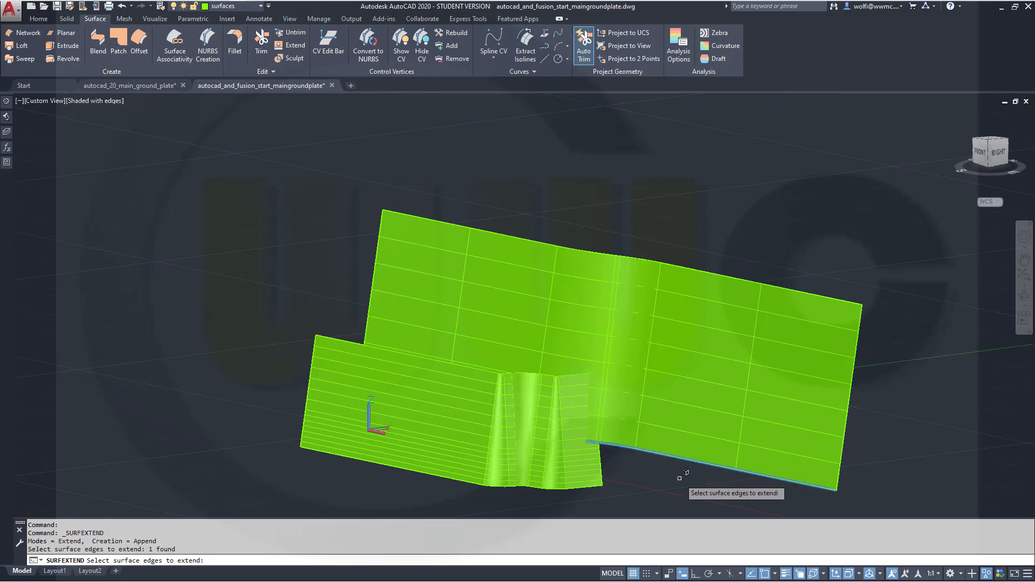
key(Return)
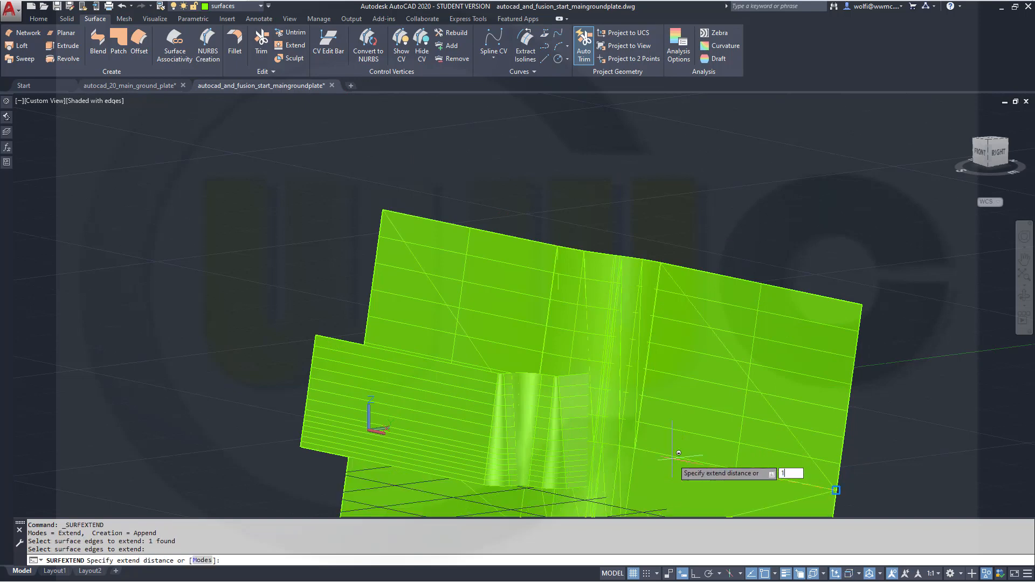
key(Return)
key(Escape)
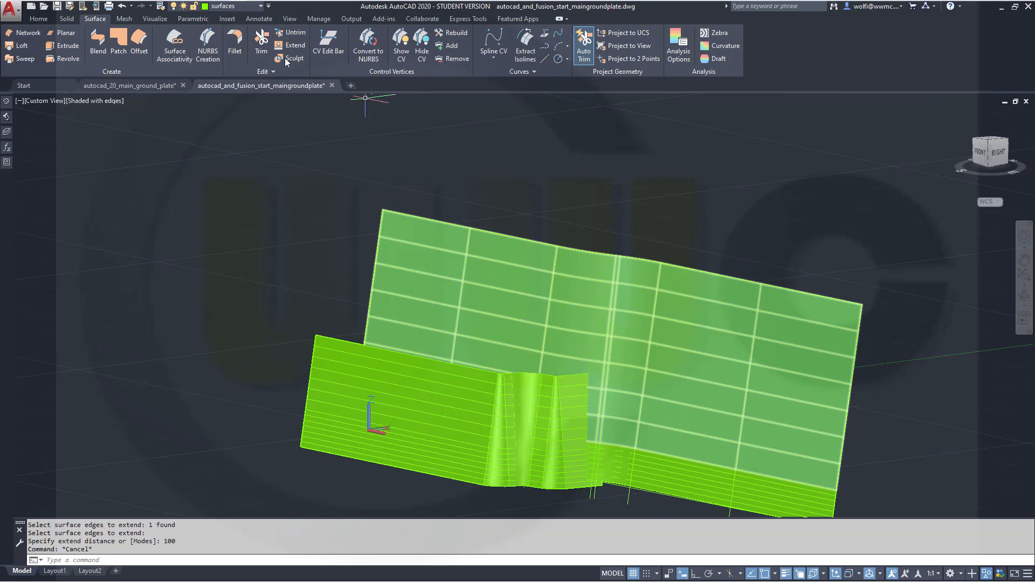
Step: Unite the smaller S-bent wall surface with its lower extension strip
click(61, 21)
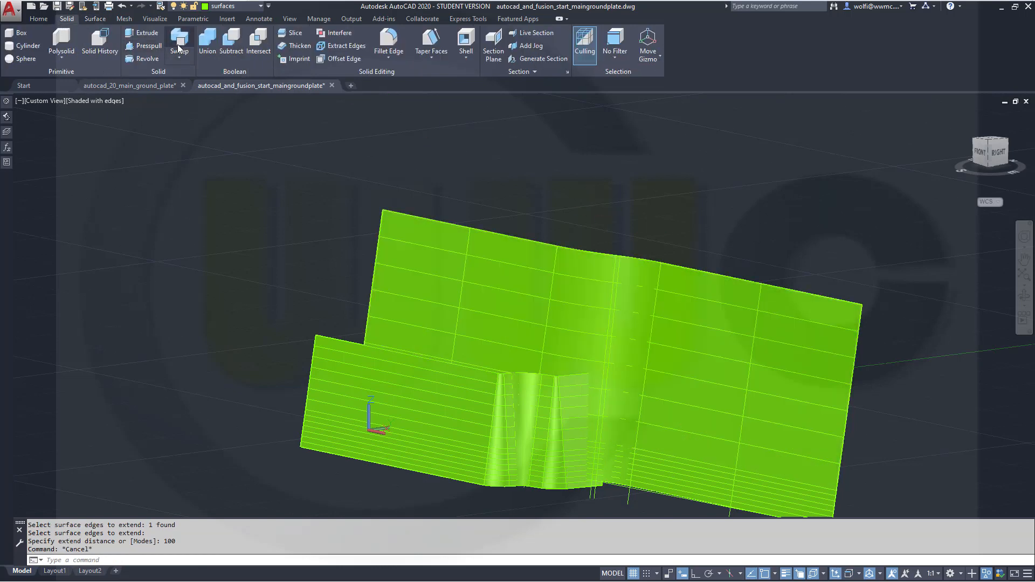
click(207, 44)
click(348, 371)
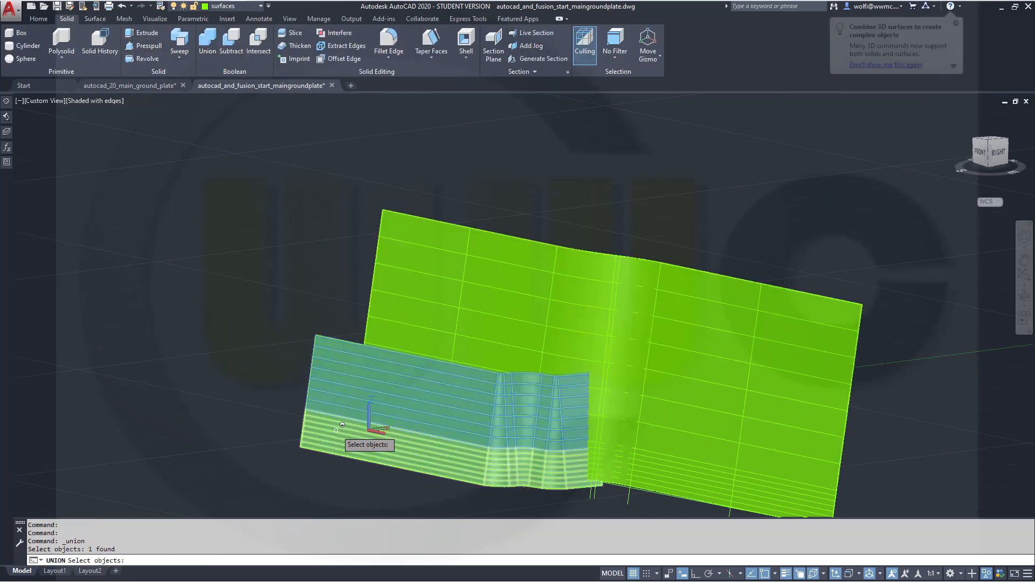
click(342, 425)
key(Return)
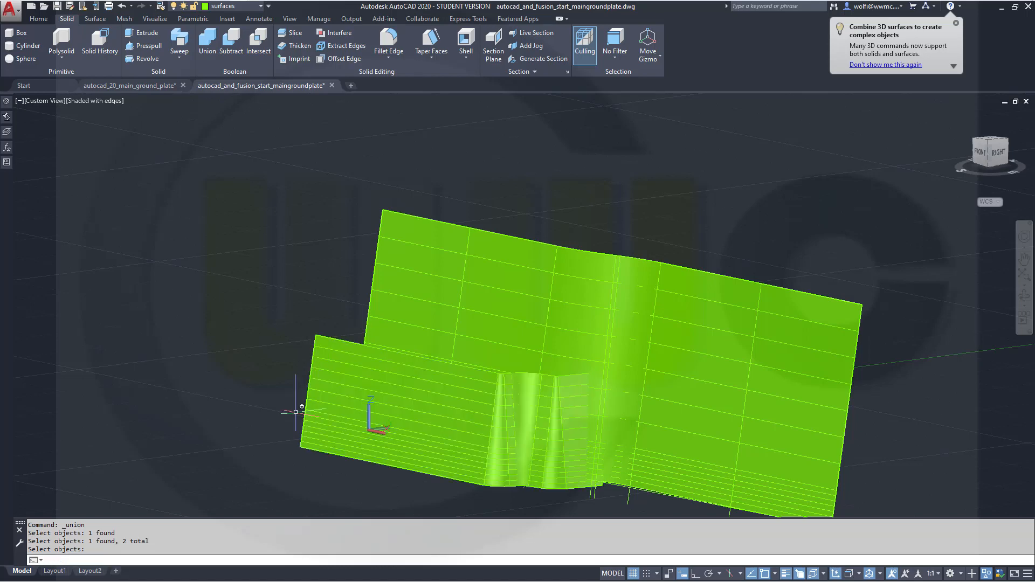
Step: Unite the tall rear wall surface with its lower extension strip
key(Return)
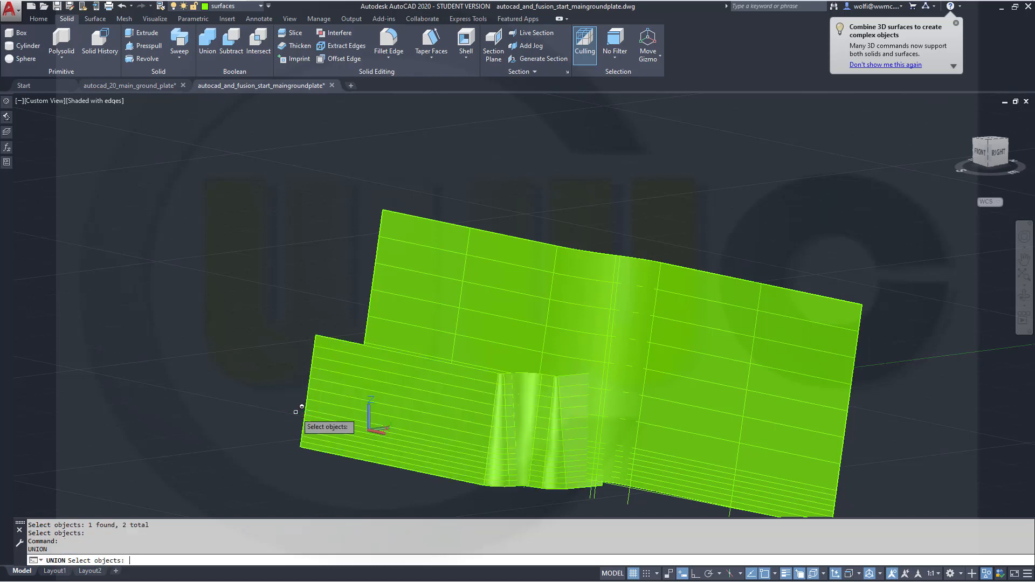
click(731, 478)
click(754, 425)
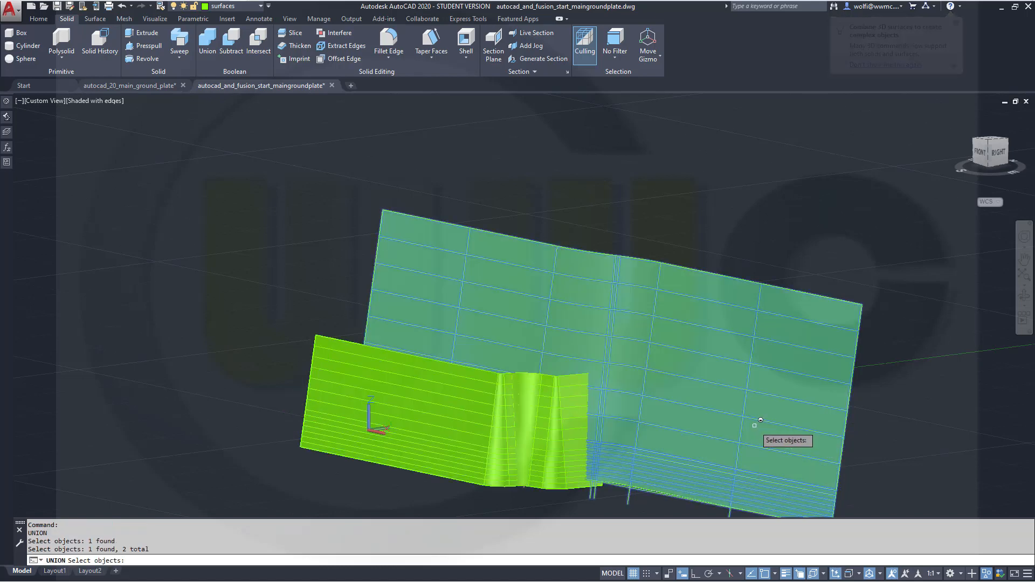
key(Return)
Step: End the object isolation to bring back the rest of the model
shift+middle_drag(622, 385, 601, 405)
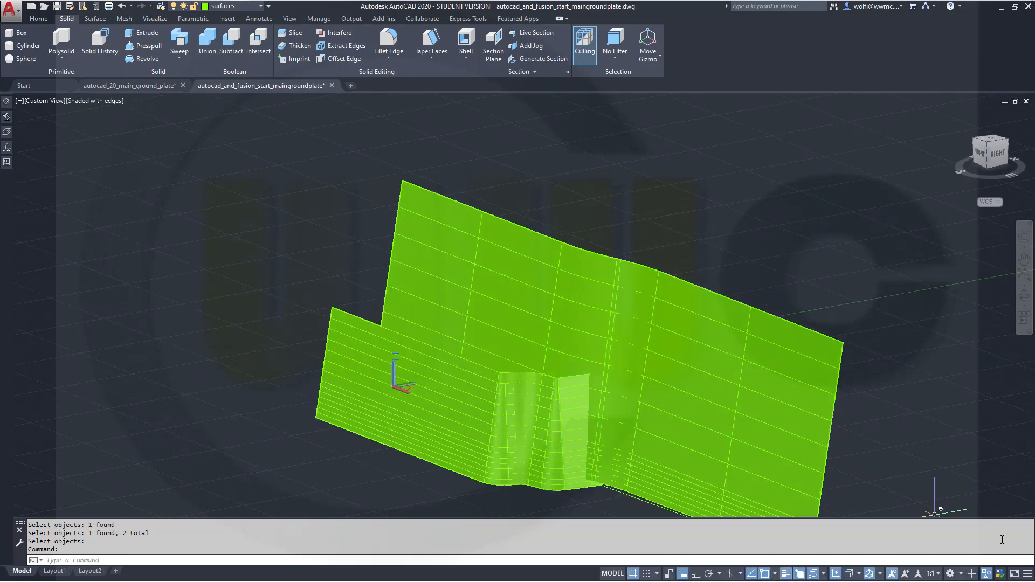
click(973, 574)
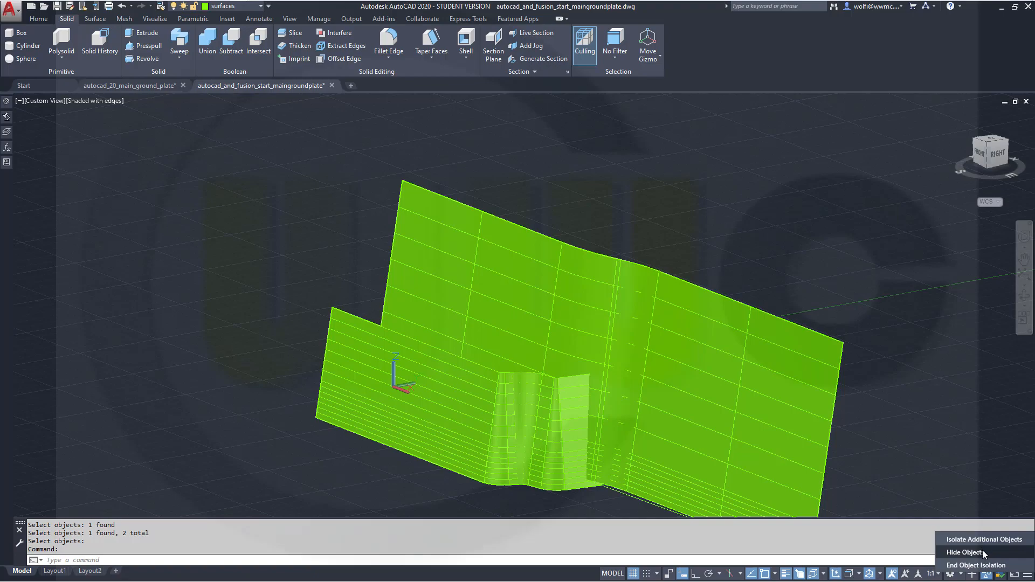
click(976, 565)
middle_drag(700, 433, 534, 324)
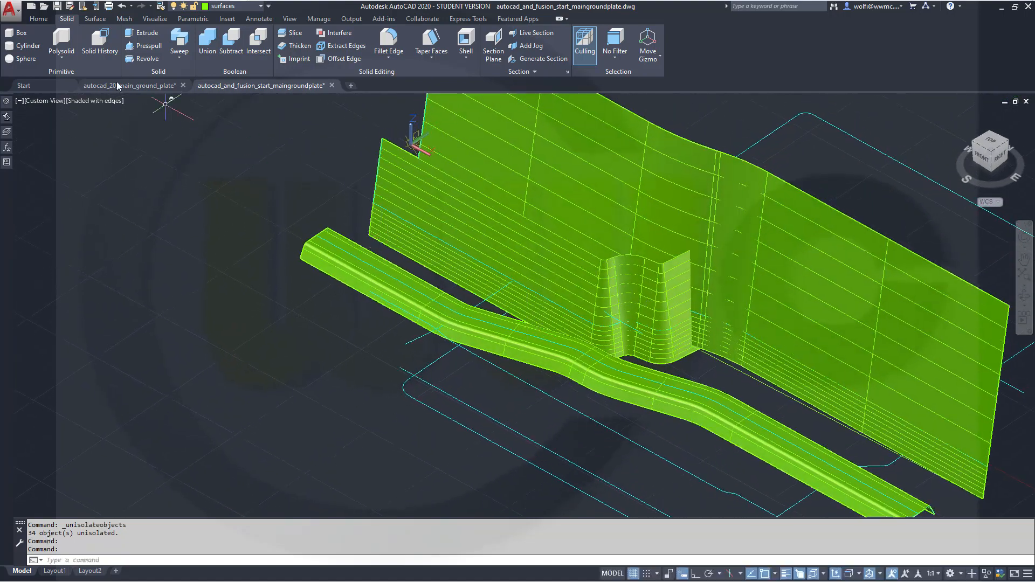
Step: Make solid_minus the current layer and extrude the shallow cross curve beneath the bent rail by 1500 as a surface
click(259, 10)
click(267, 111)
click(95, 19)
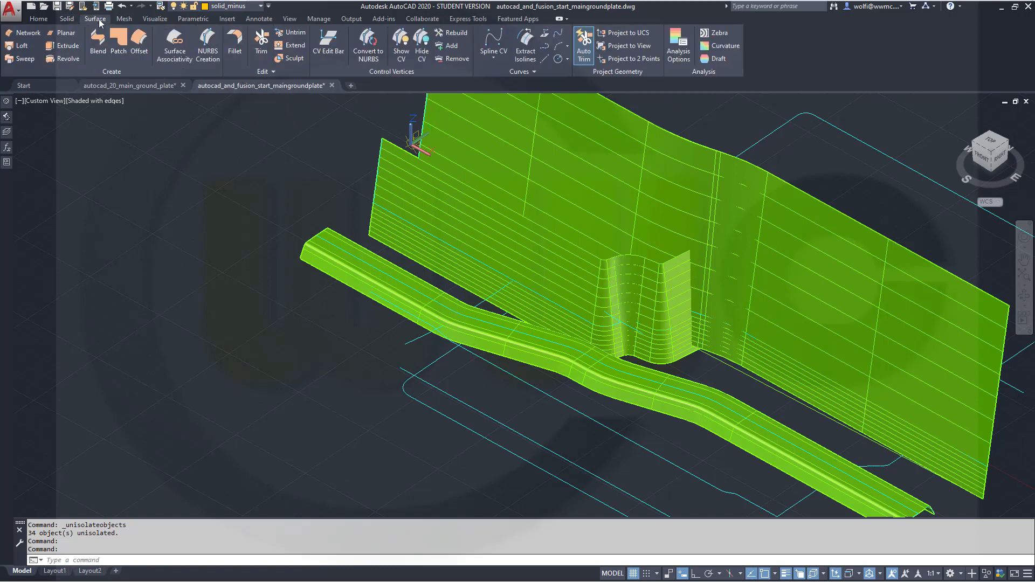
click(62, 45)
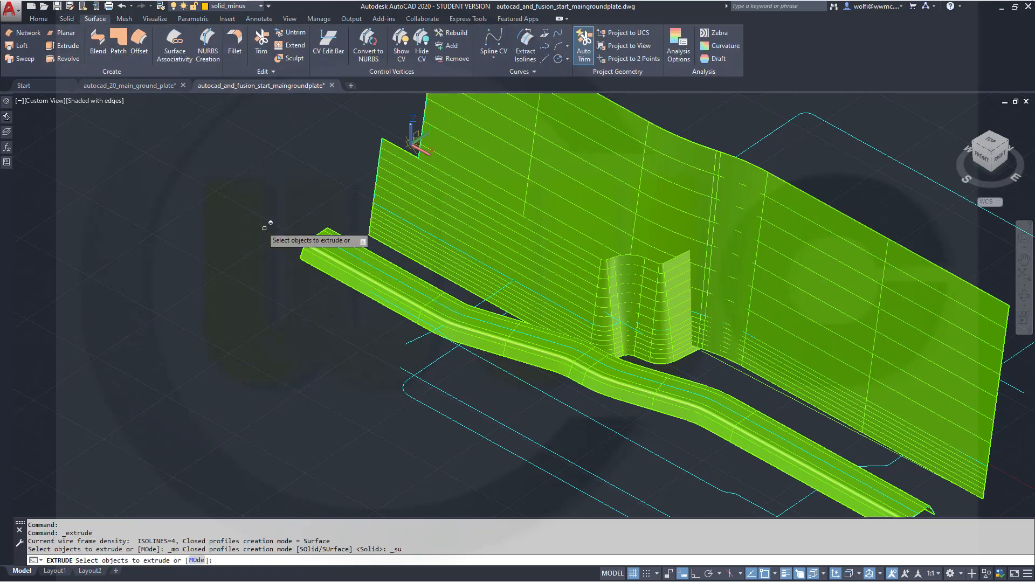
click(425, 331)
right_click(493, 391)
click(519, 396)
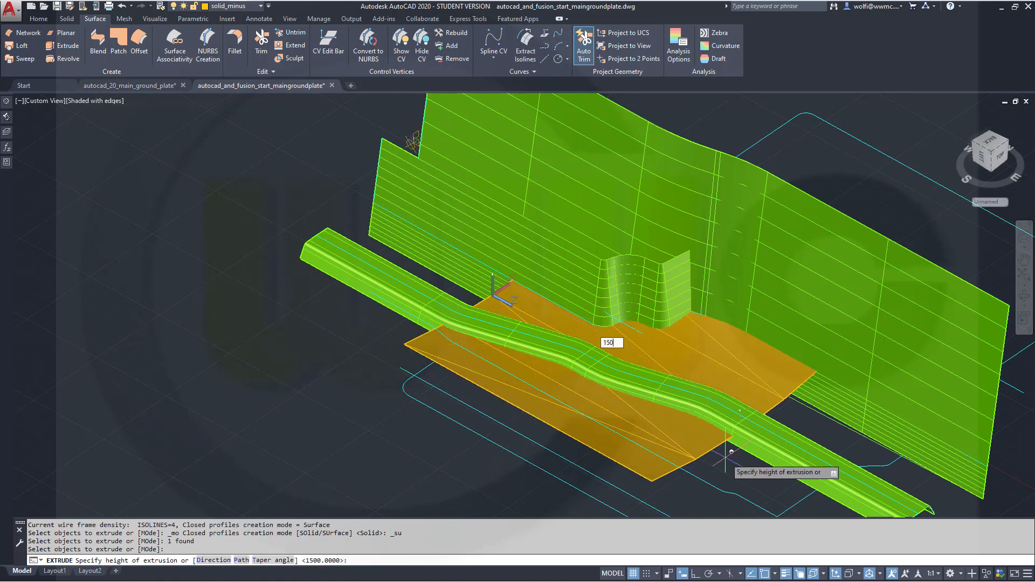
text(1500)
key(Return)
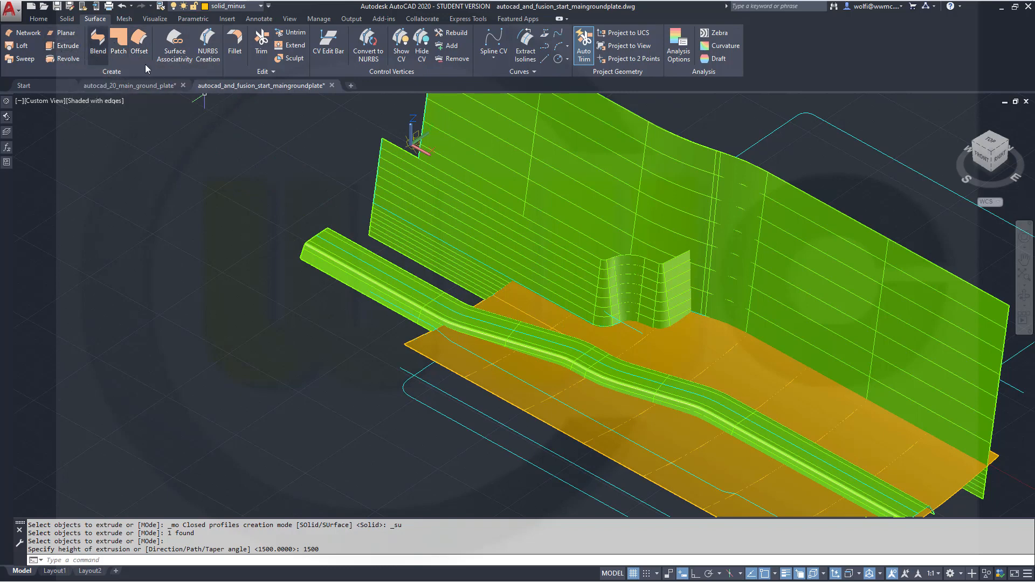
Step: Extend the extruded floor surface by 500 units at its profile-curve edge, where the extrusion starts
click(292, 46)
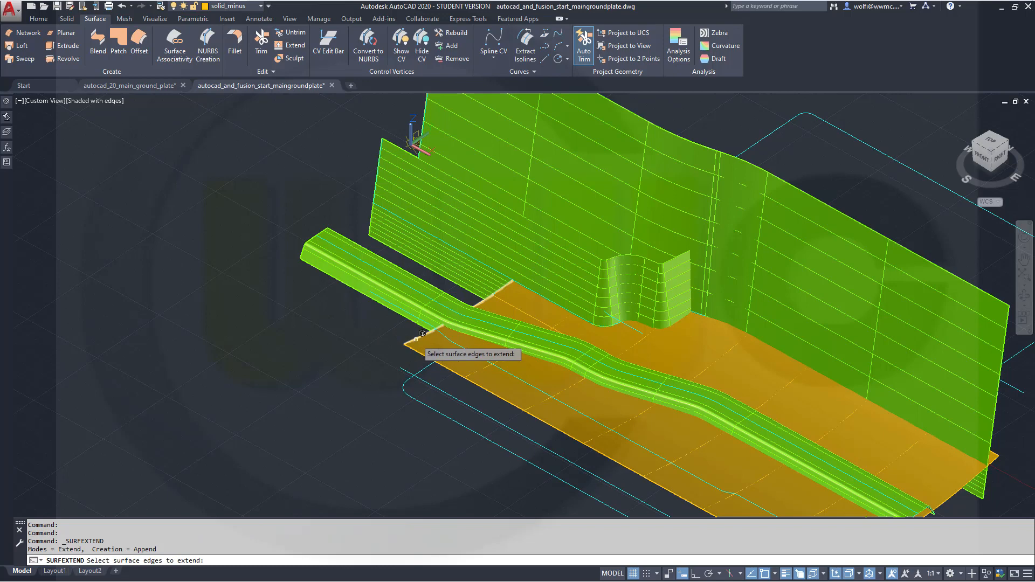
key(Return)
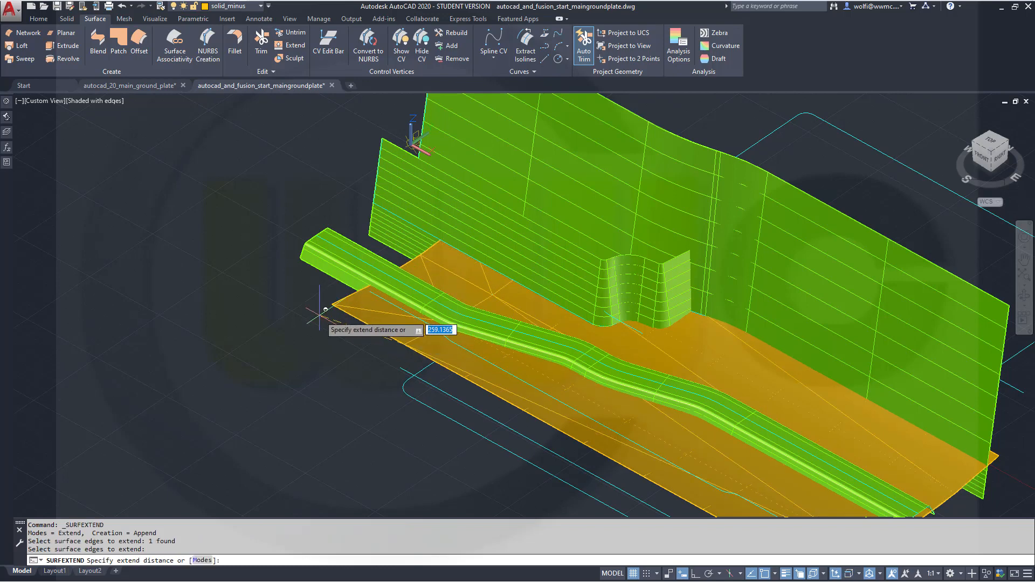
key(Return)
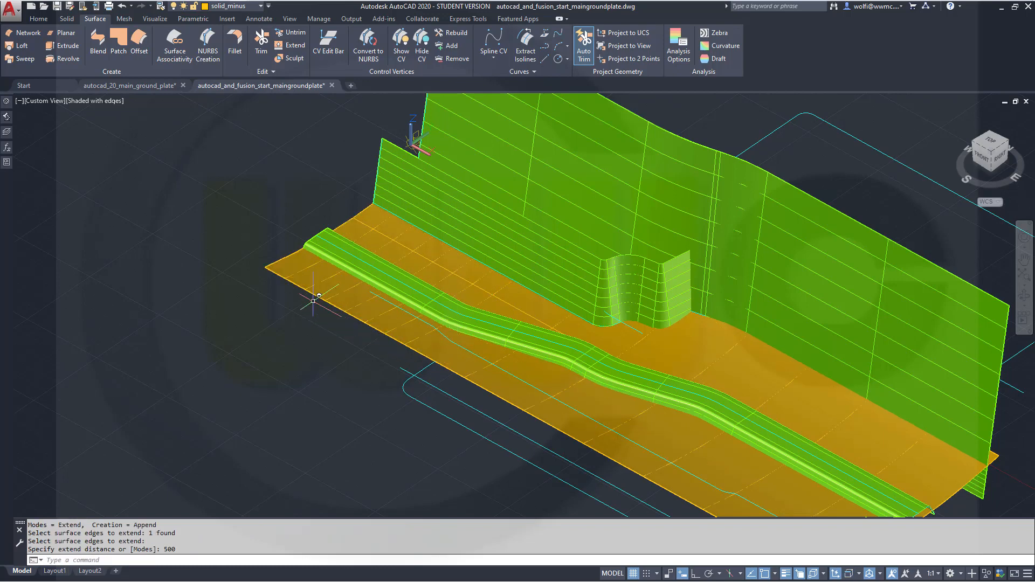
Step: Try to unite the extruded floor surface with its extension
click(68, 19)
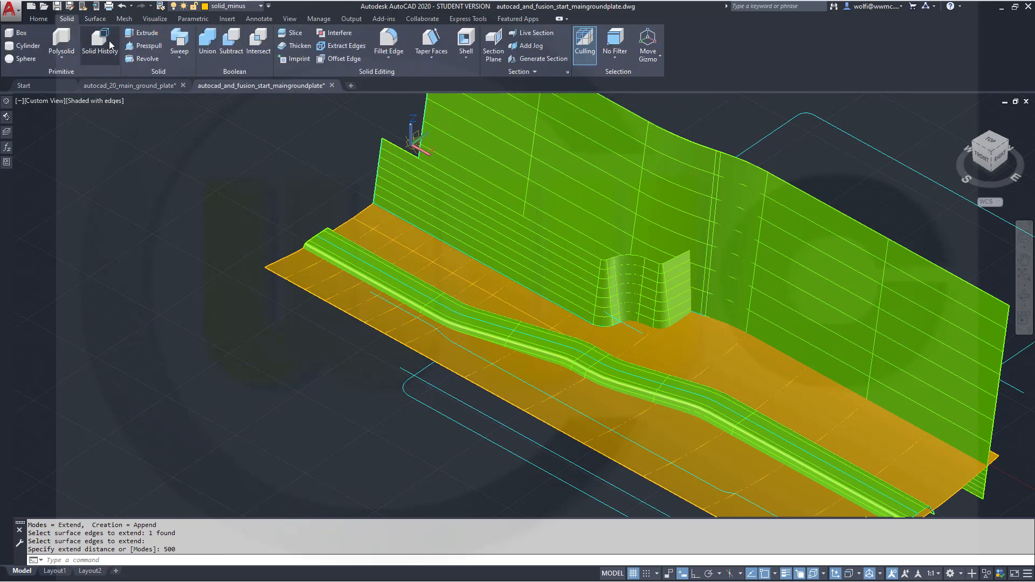
click(211, 54)
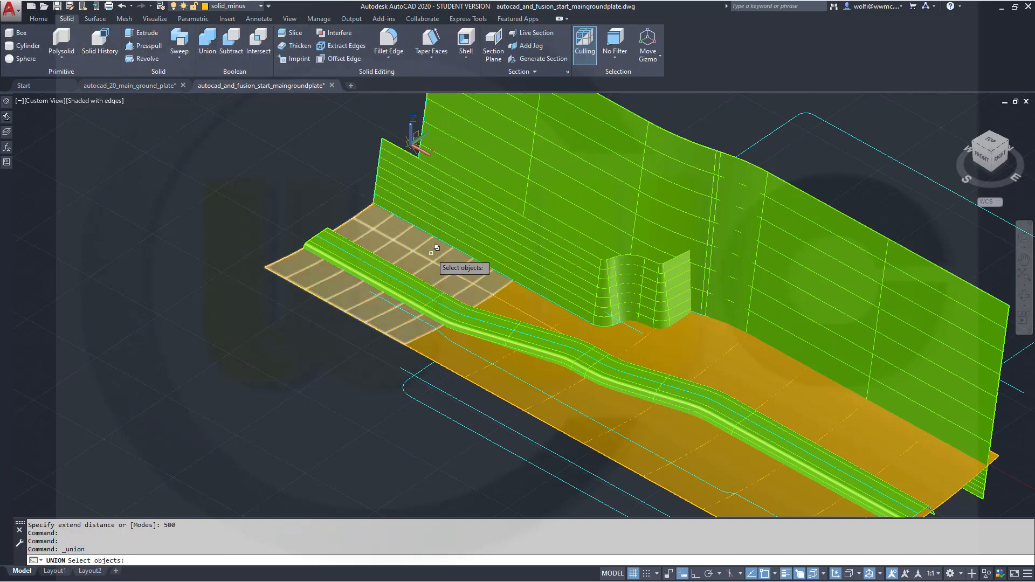
click(437, 248)
click(515, 297)
click(670, 341)
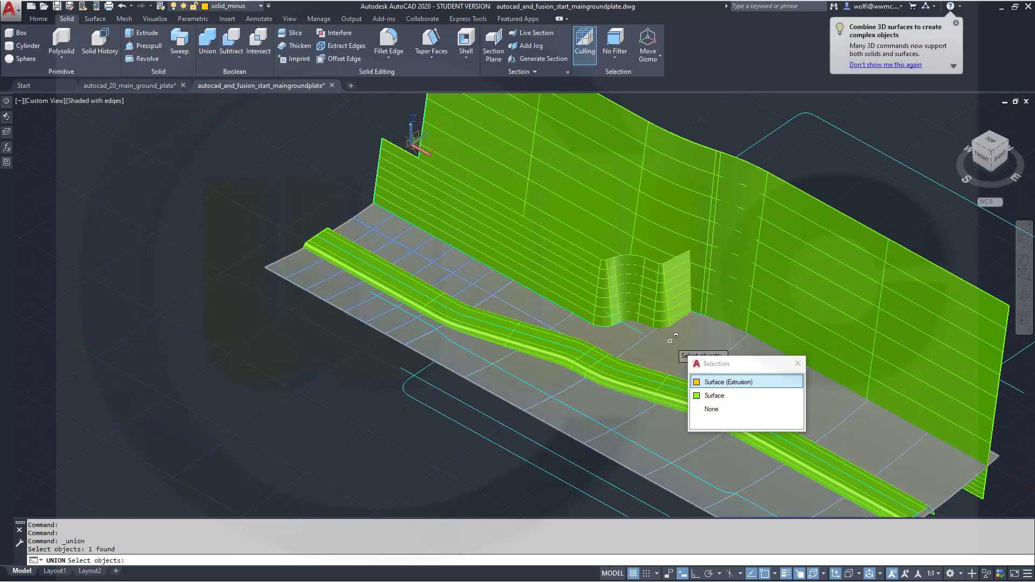
click(711, 383)
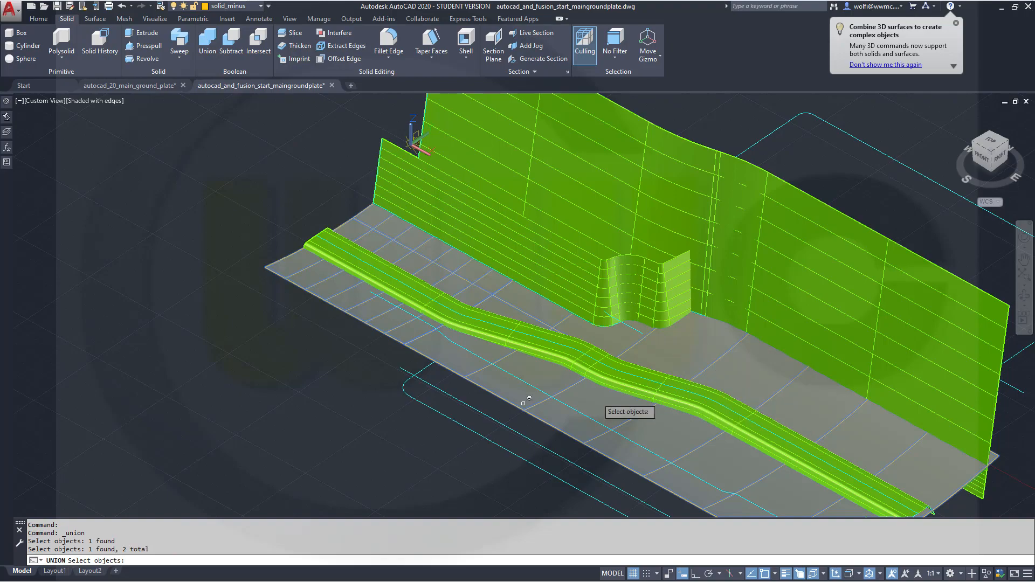
shift+middle_drag(347, 370, 315, 250)
key(Escape)
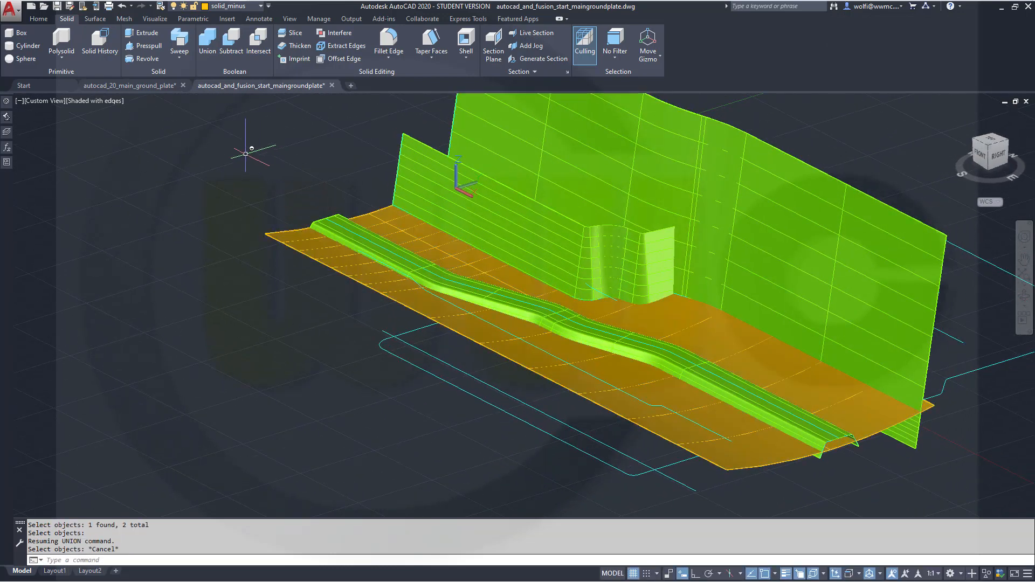
Step: Extrude the curve visible at the foot of the S-bent wall by 400 as a surface running across the walls
click(95, 19)
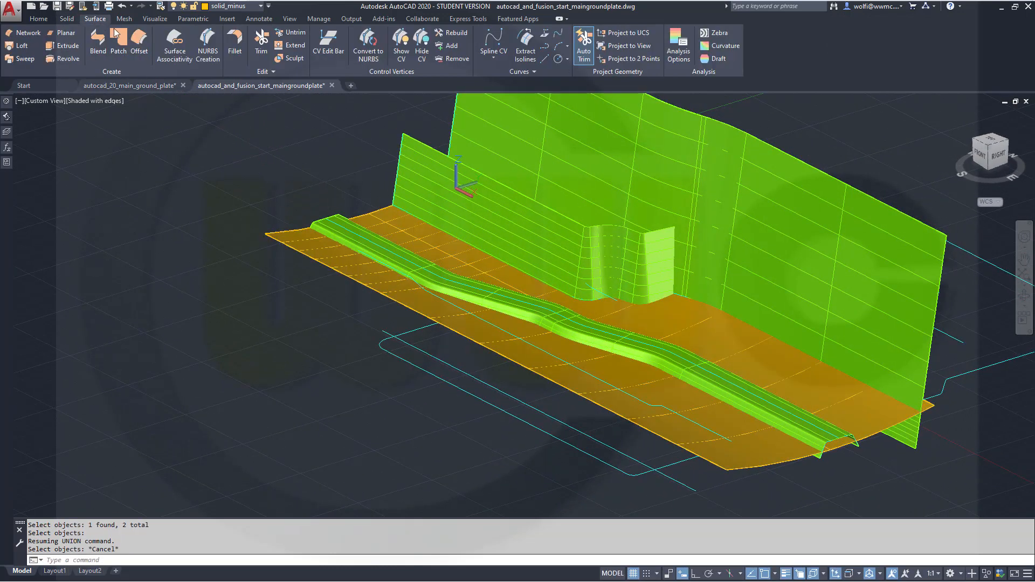
click(70, 47)
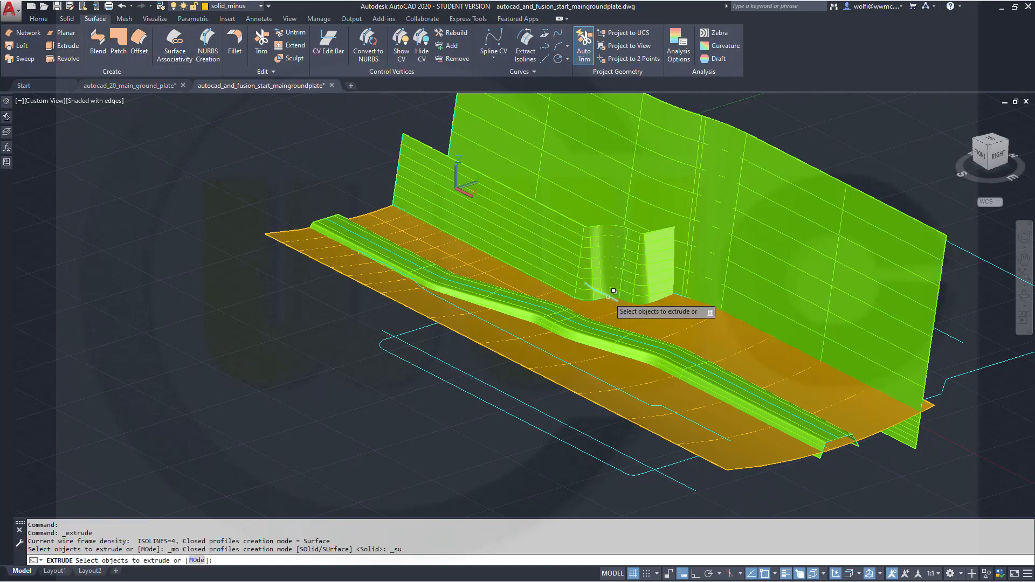
click(623, 309)
click(650, 338)
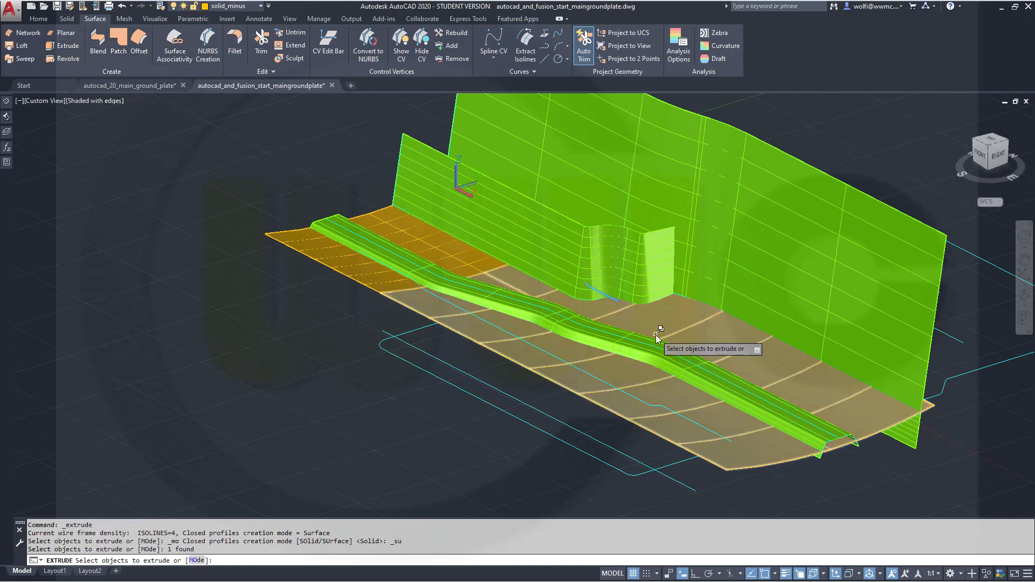
right_click(663, 335)
click(668, 341)
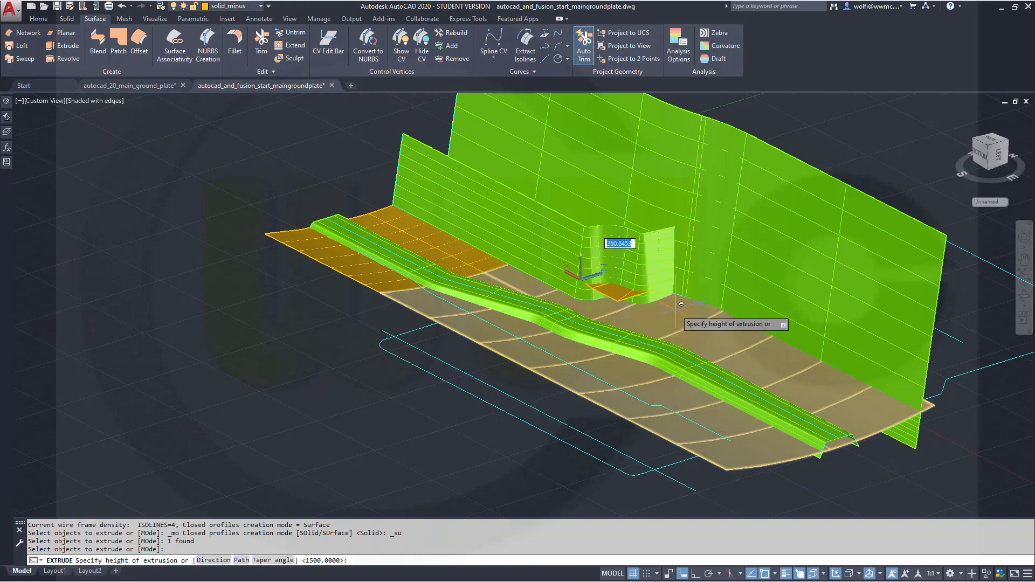
shift+middle_drag(663, 296, 621, 296)
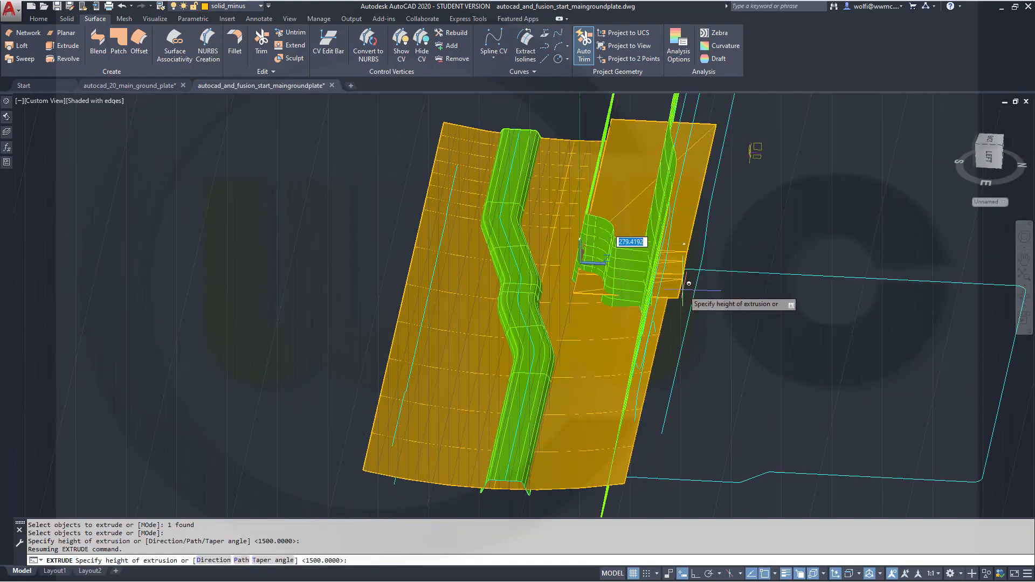
shift+middle_drag(710, 286, 743, 289)
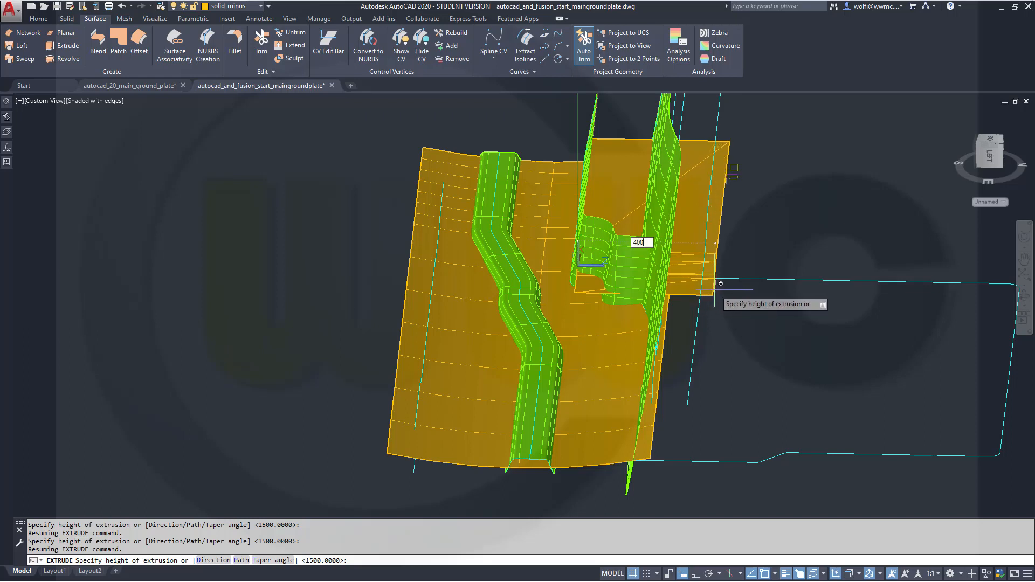
key(Return)
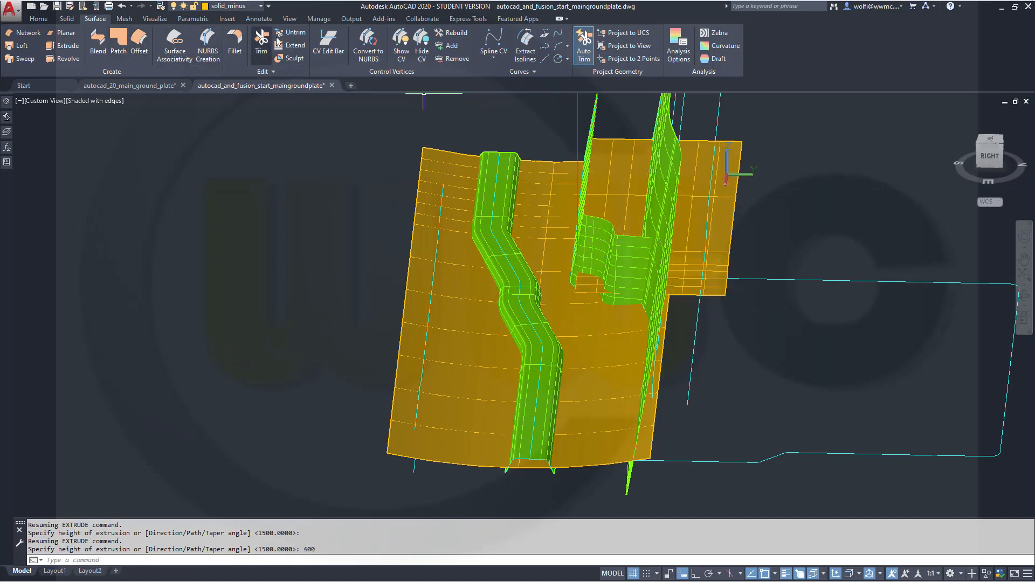
Step: Extend the end edge of the new cross-wall surface near the S-bend by 200 units
click(291, 45)
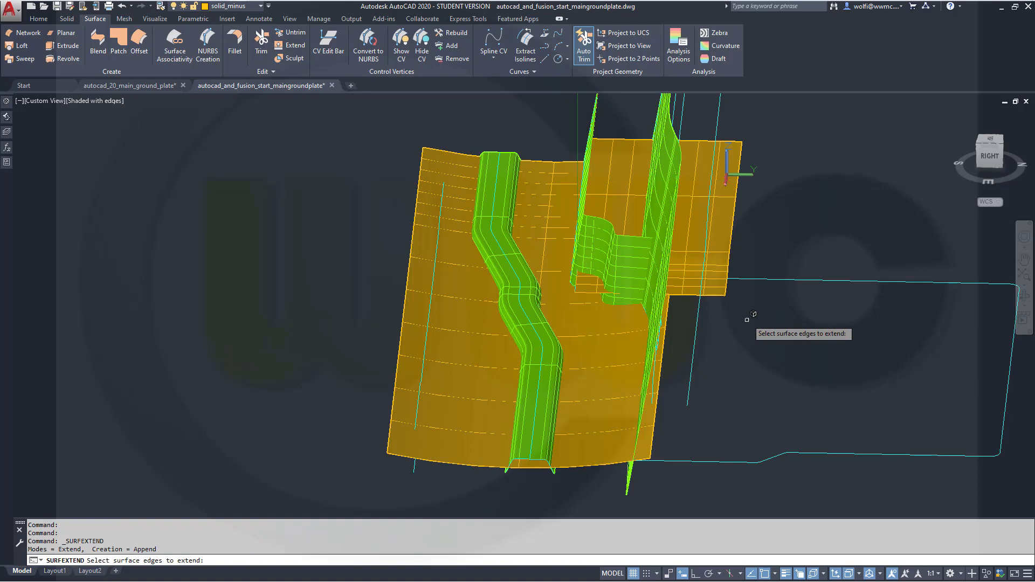
click(713, 294)
key(Return)
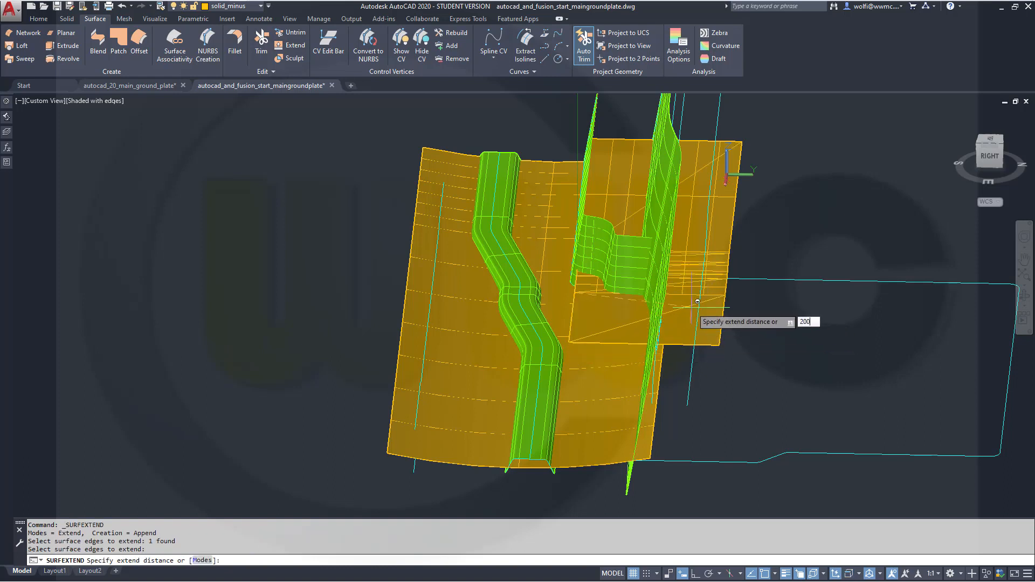
key(Return)
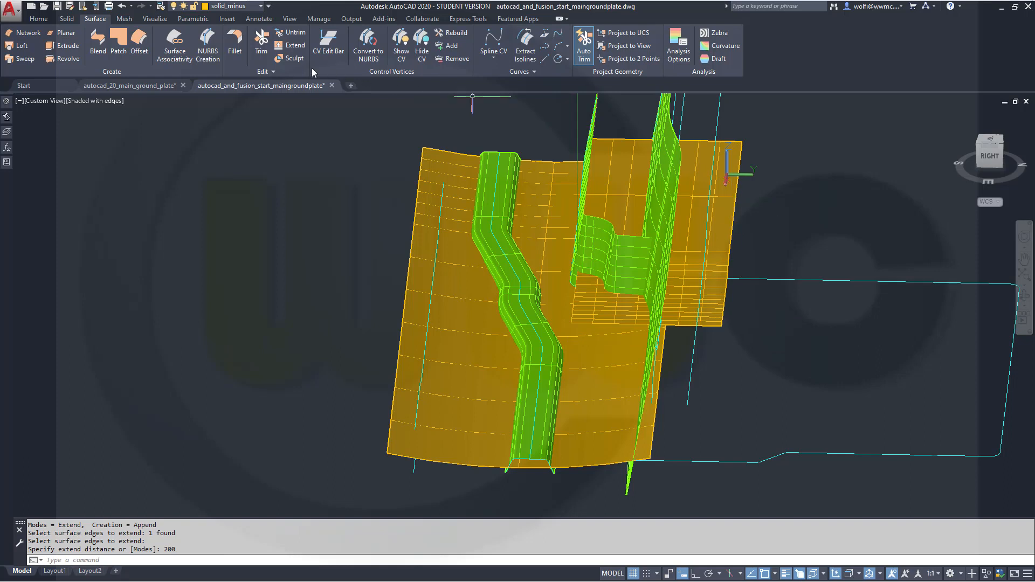
Step: Unite the new cross-wall surface with its extension
click(68, 19)
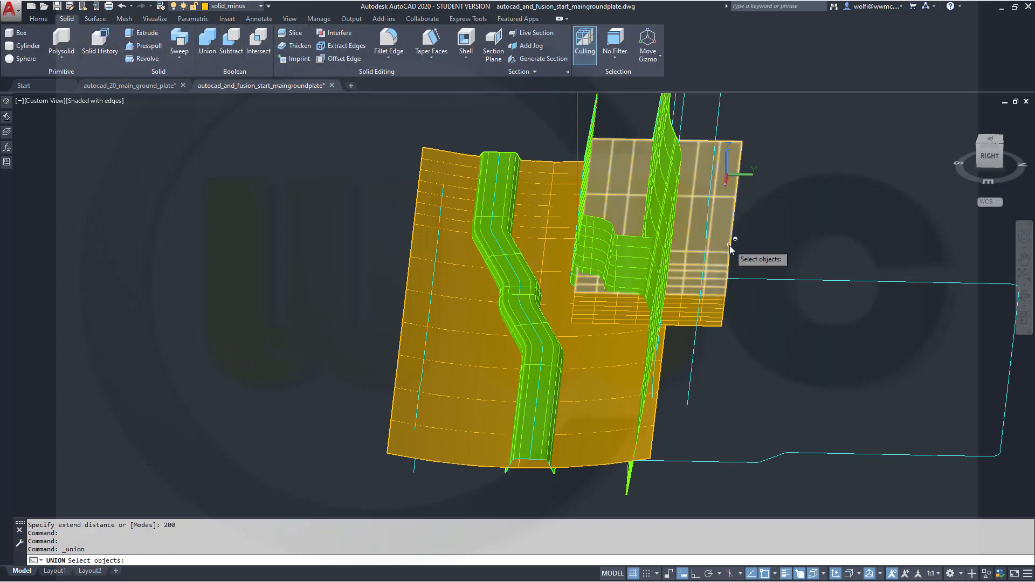
click(723, 306)
click(724, 306)
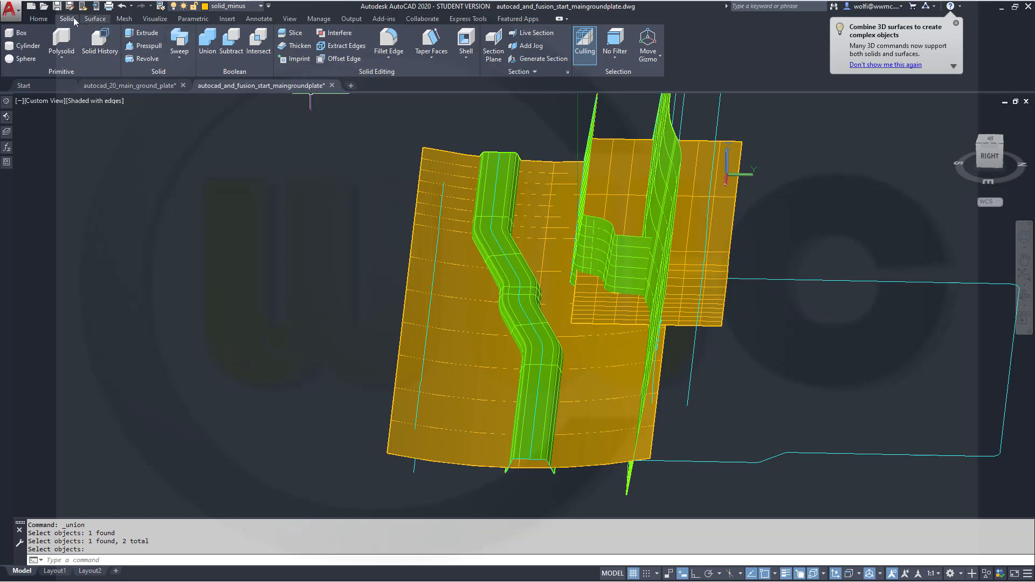
Step: Move the united cross-wall surface 100 units in the negative Y direction from its corner vertex
click(37, 19)
click(312, 34)
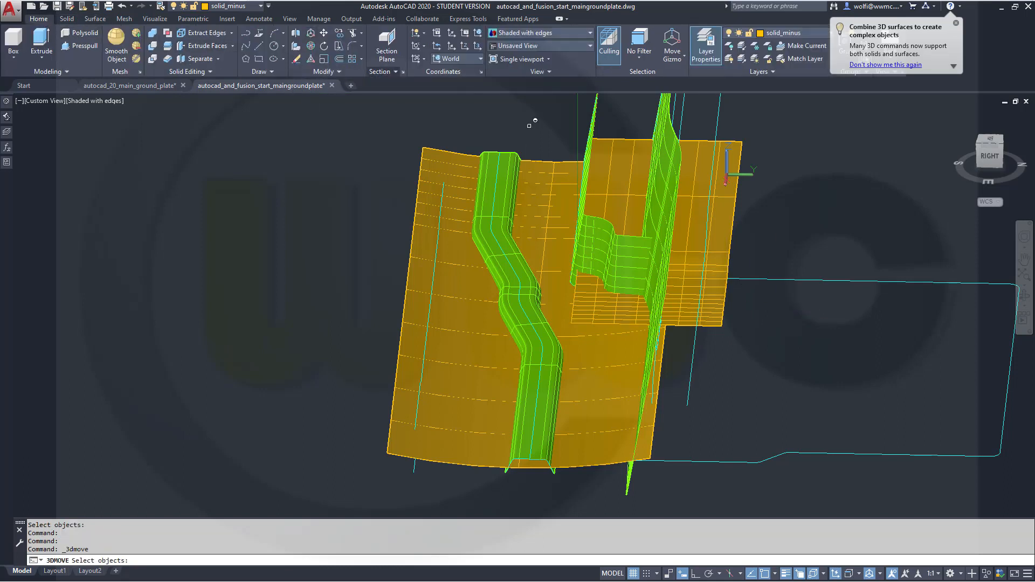
click(724, 284)
click(725, 286)
key(Return)
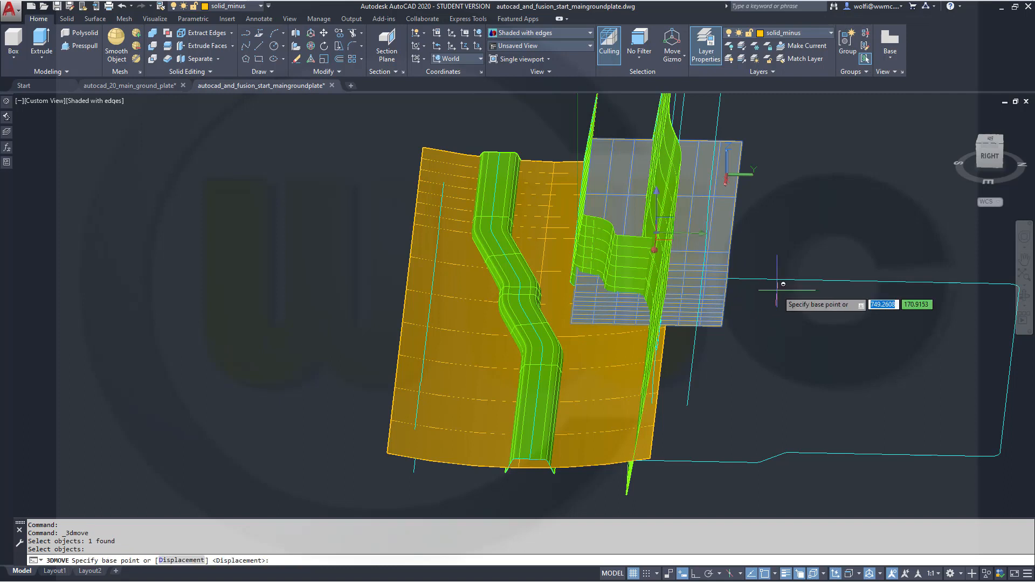
click(721, 326)
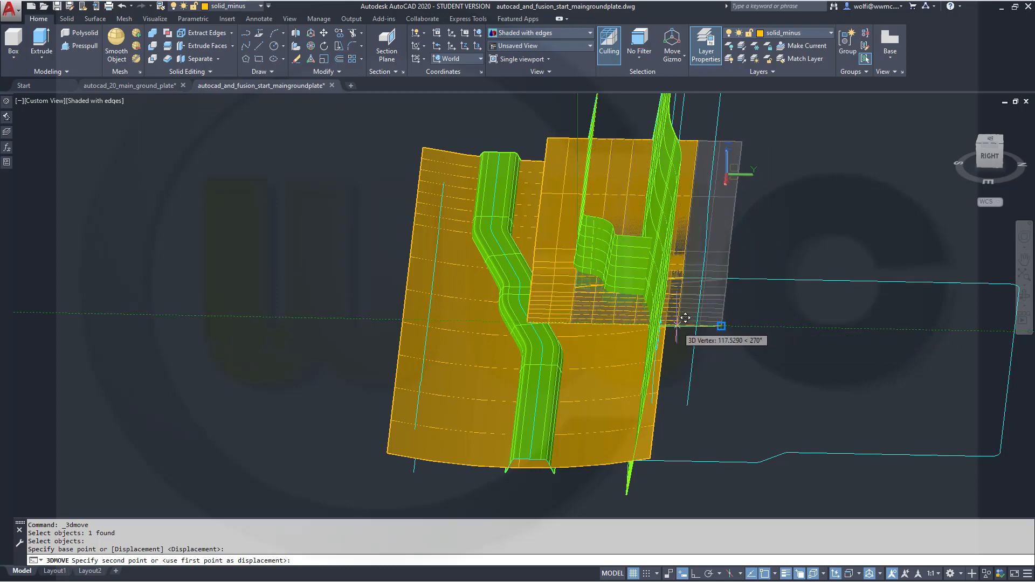
text(100)
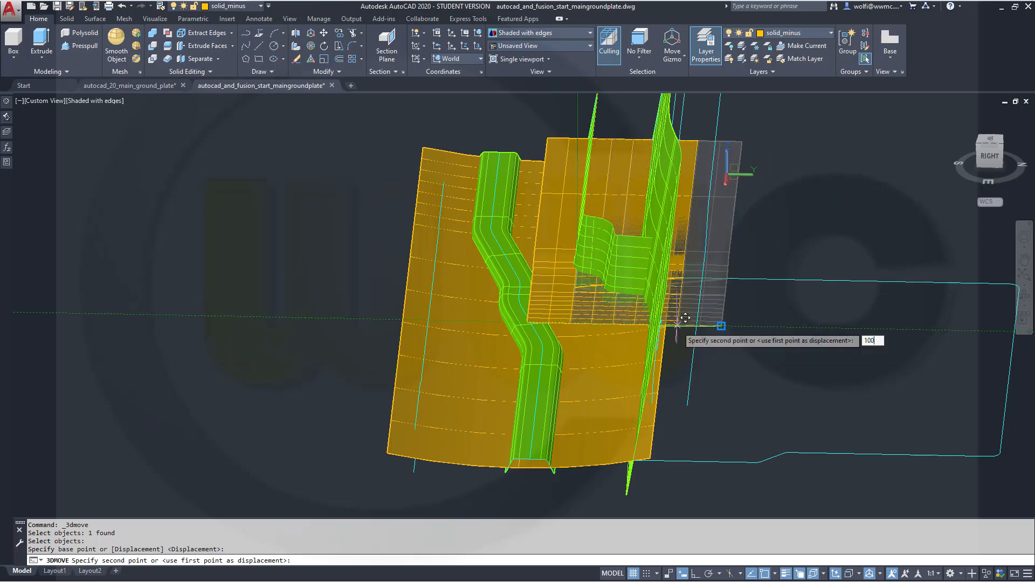
key(Return)
shift+middle_drag(737, 354, 724, 301)
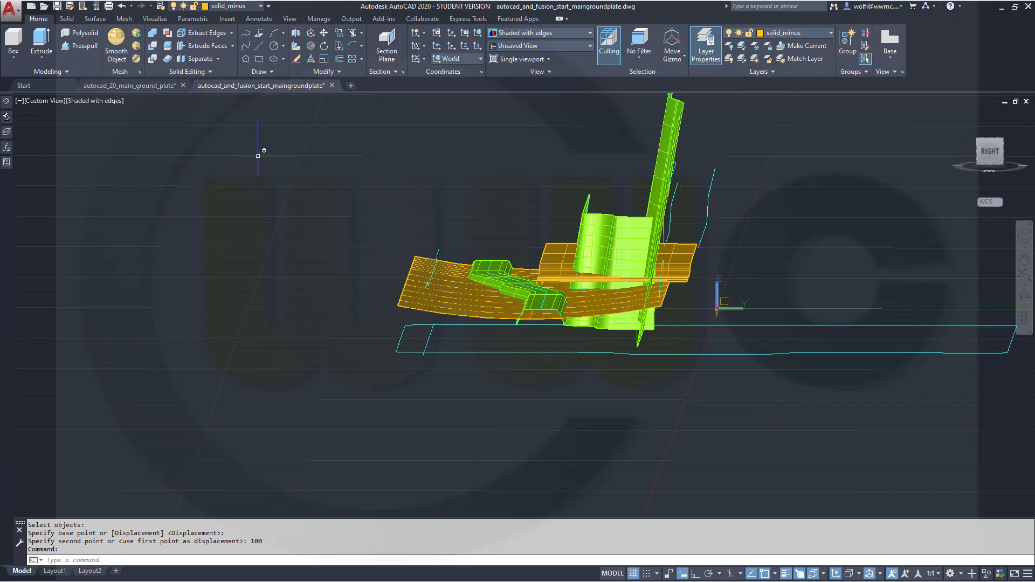
shift+middle_drag(322, 165, 346, 163)
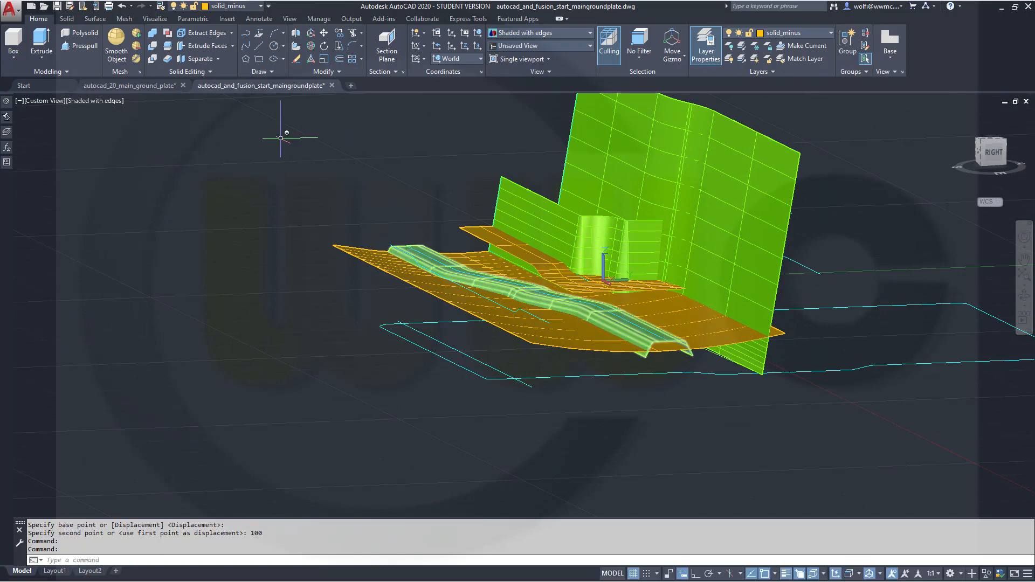
click(95, 19)
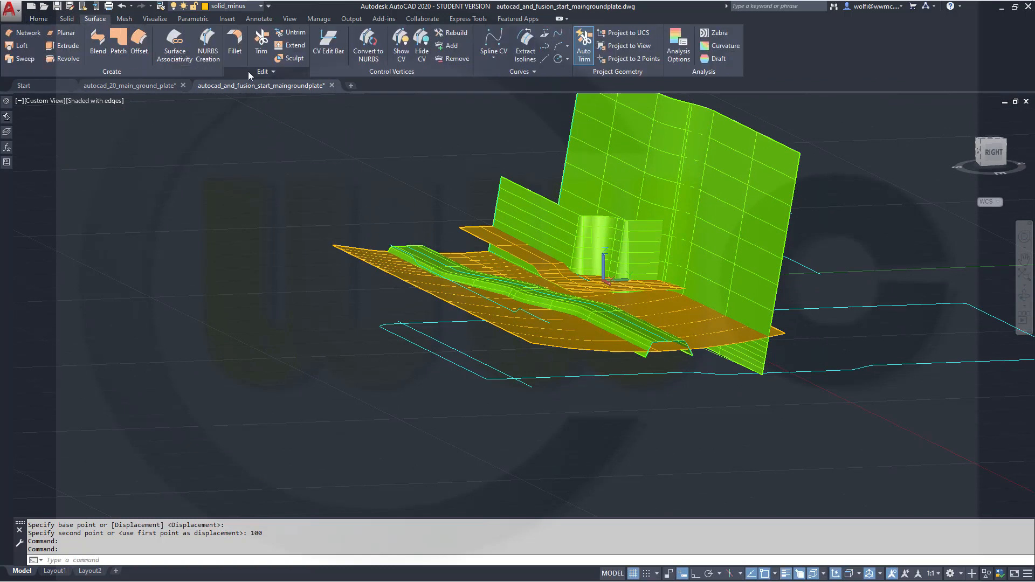
click(261, 43)
shift+middle_drag(285, 205, 291, 256)
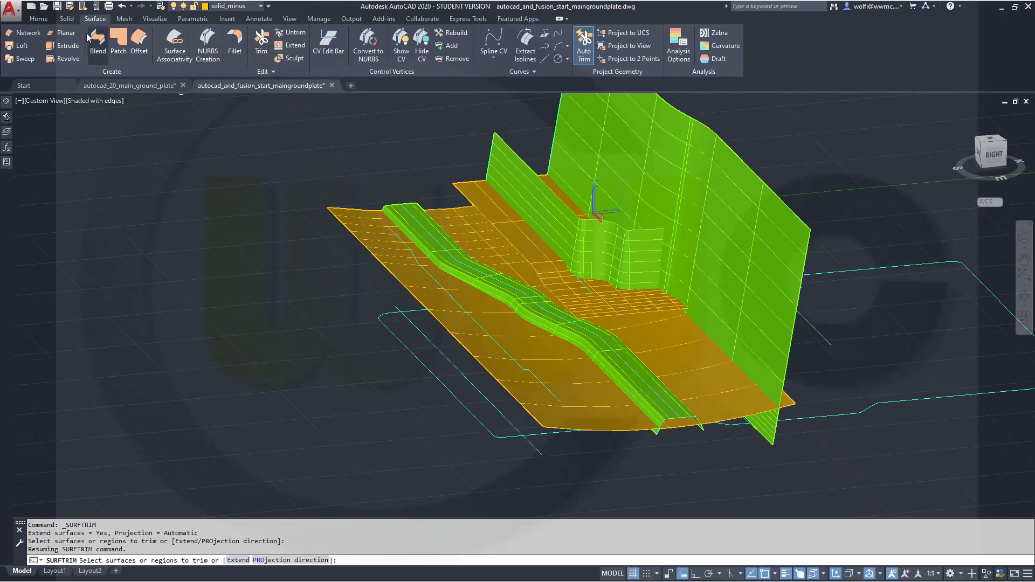
Step: Unite the large curved floor surface with its extension
click(65, 19)
click(207, 46)
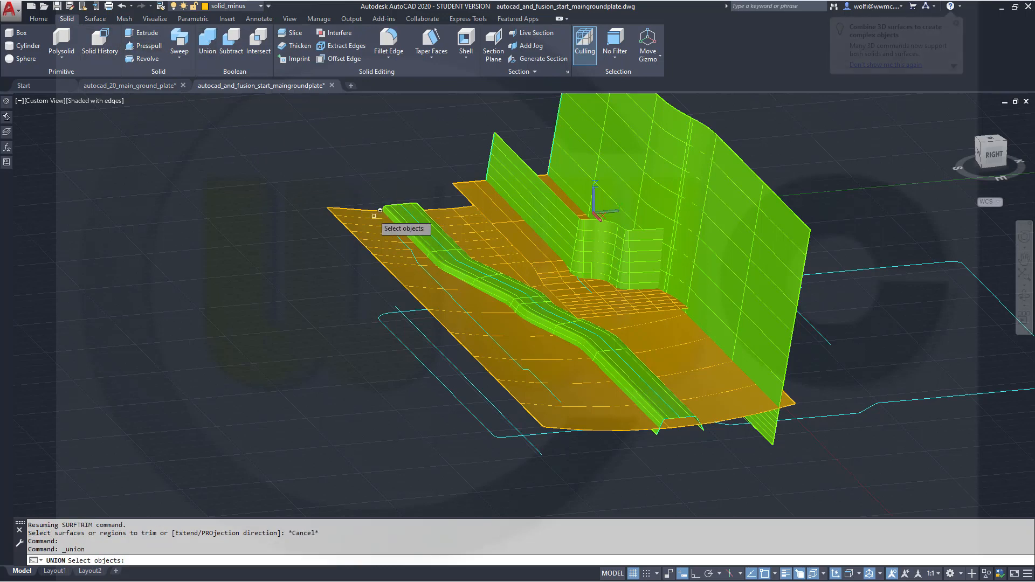
click(439, 288)
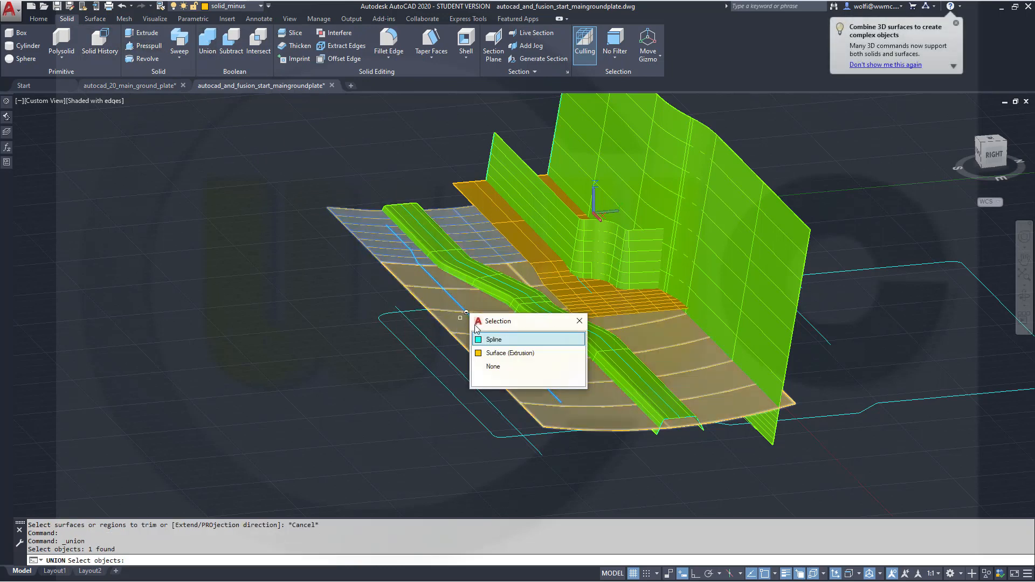
click(483, 352)
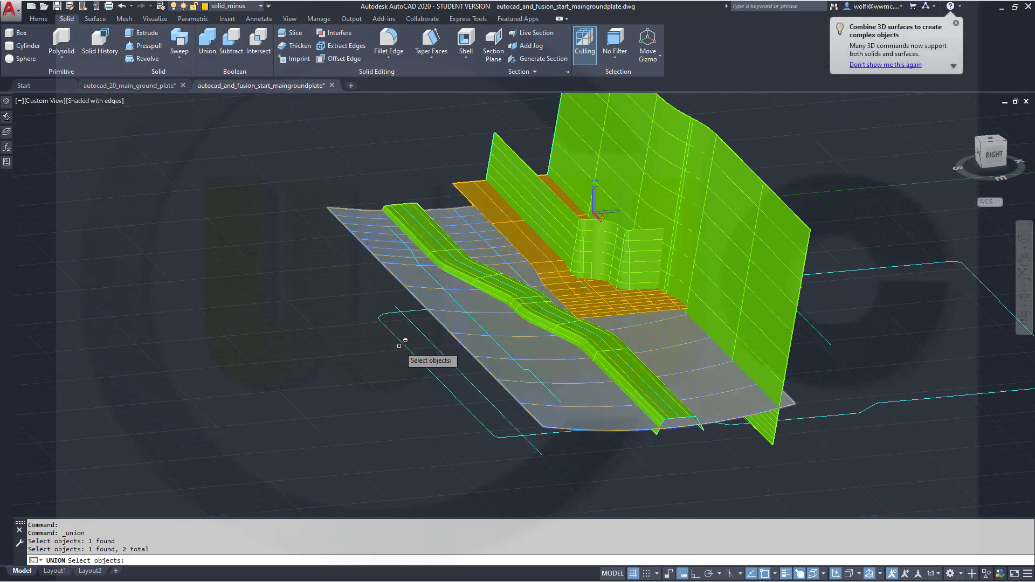
key(Return)
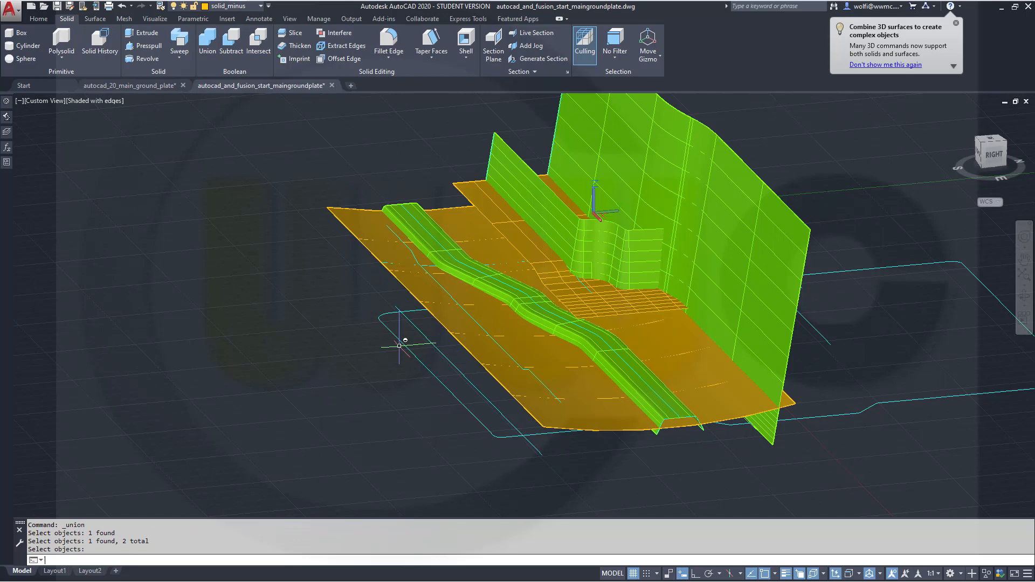
Step: Set up a surface trim with the curved floor and the swept channel both as surfaces to trim and as cutting surfaces
click(96, 19)
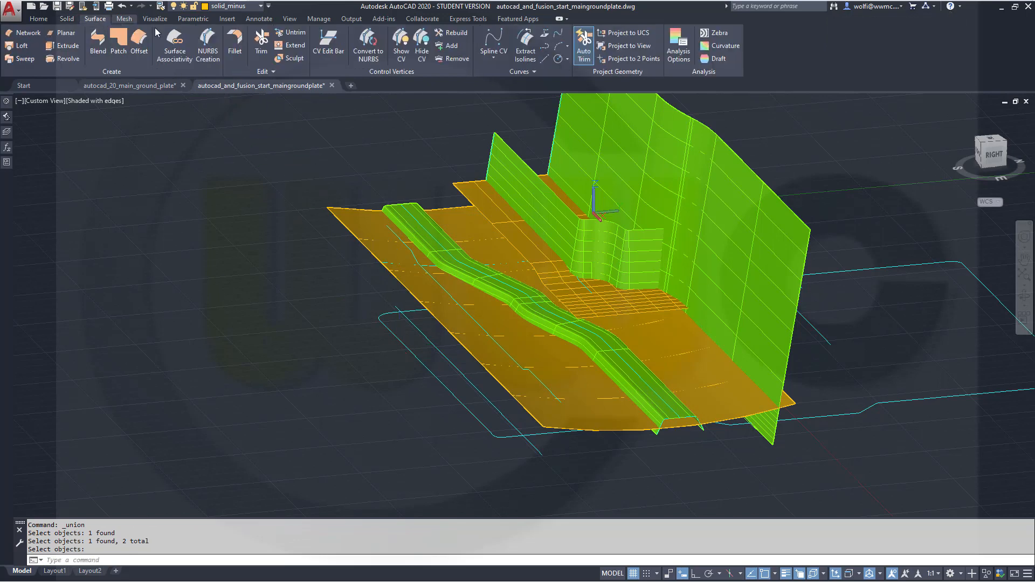
click(261, 40)
click(380, 216)
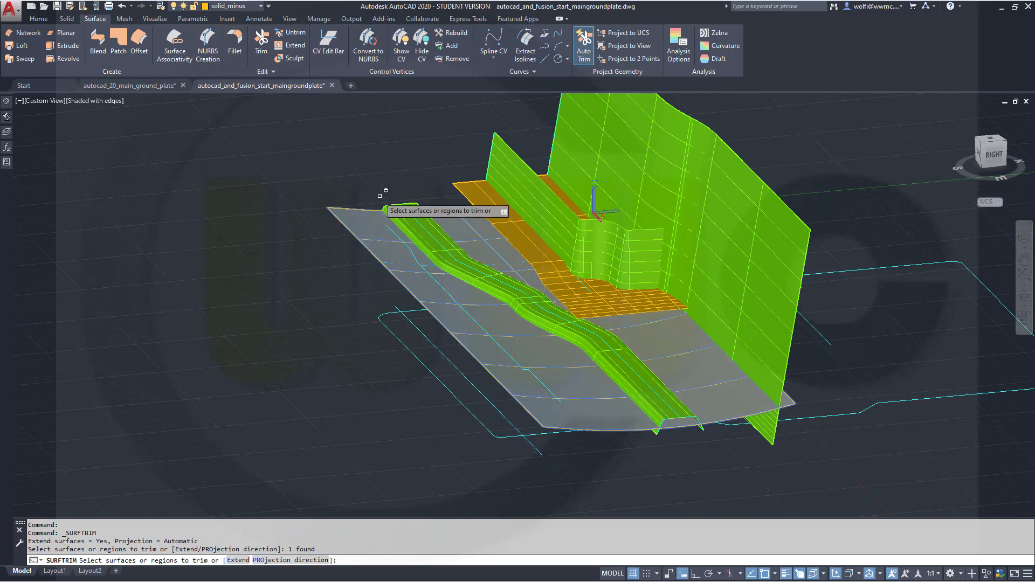
click(418, 219)
click(467, 271)
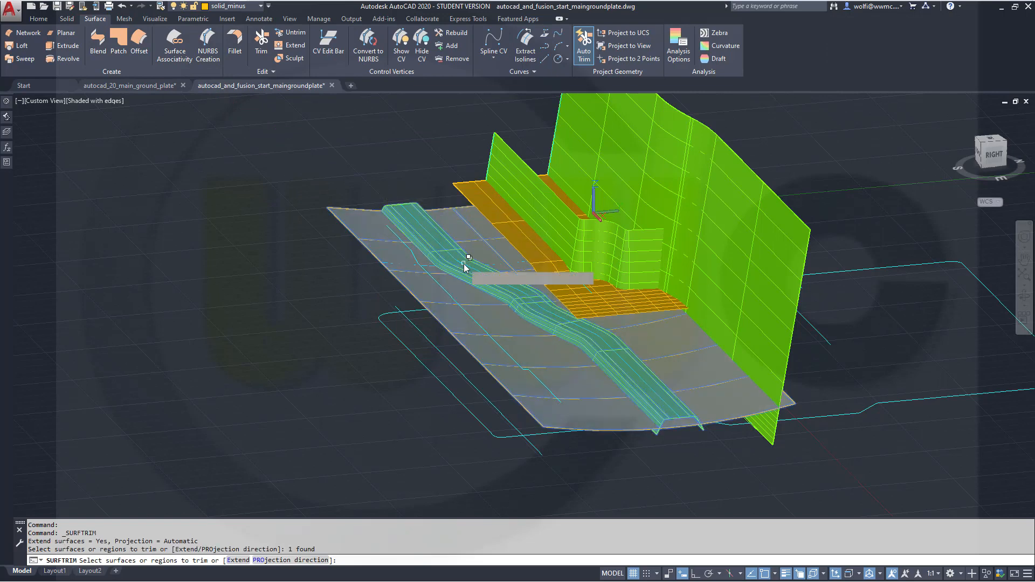
right_click(354, 172)
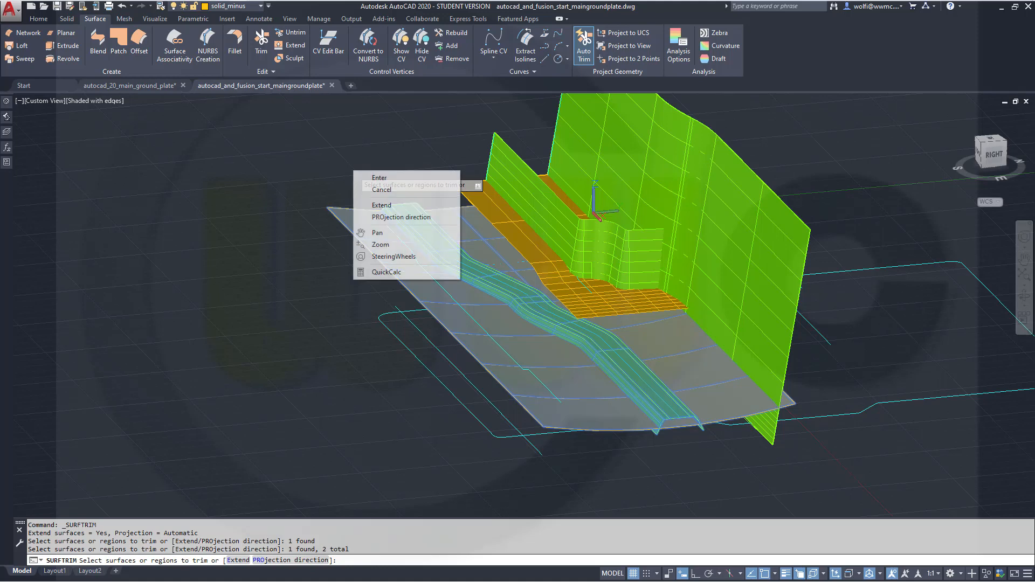
click(379, 177)
click(388, 239)
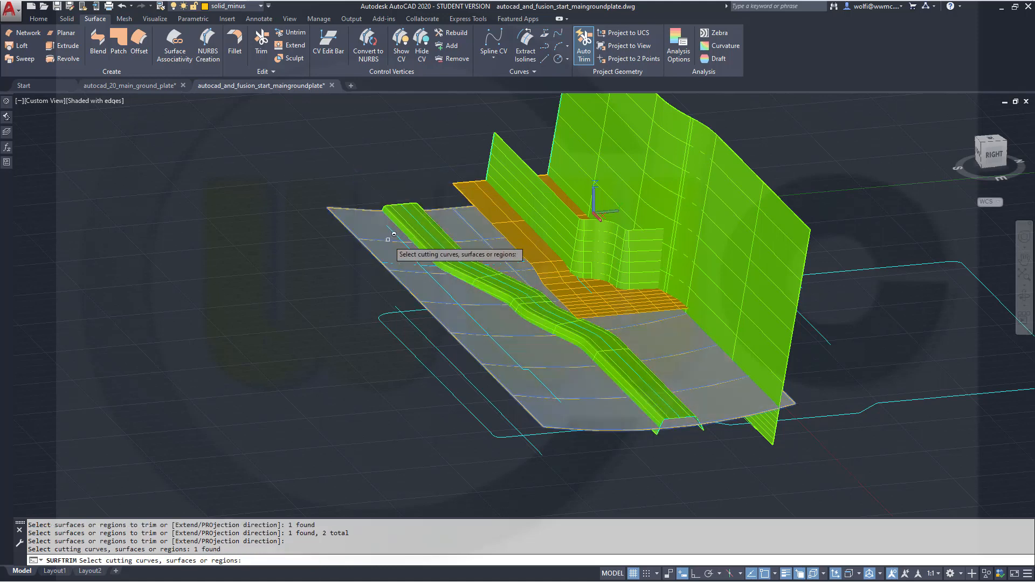
click(419, 235)
click(464, 276)
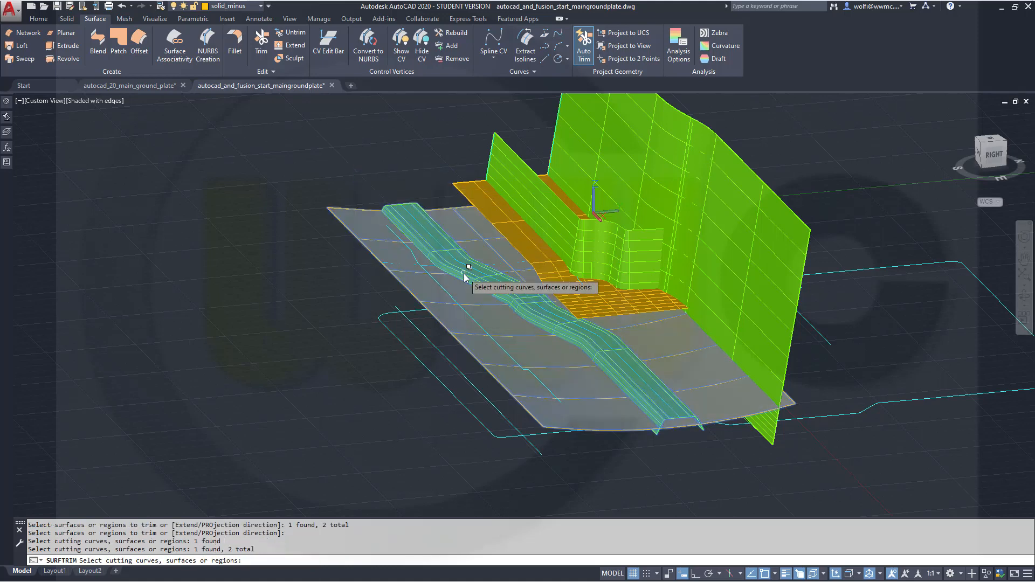
key(Return)
Step: Trim away the floor area enclosed by the channel and both channel flanges protruding below the floor
shift+middle_drag(689, 402, 650, 291)
click(580, 208)
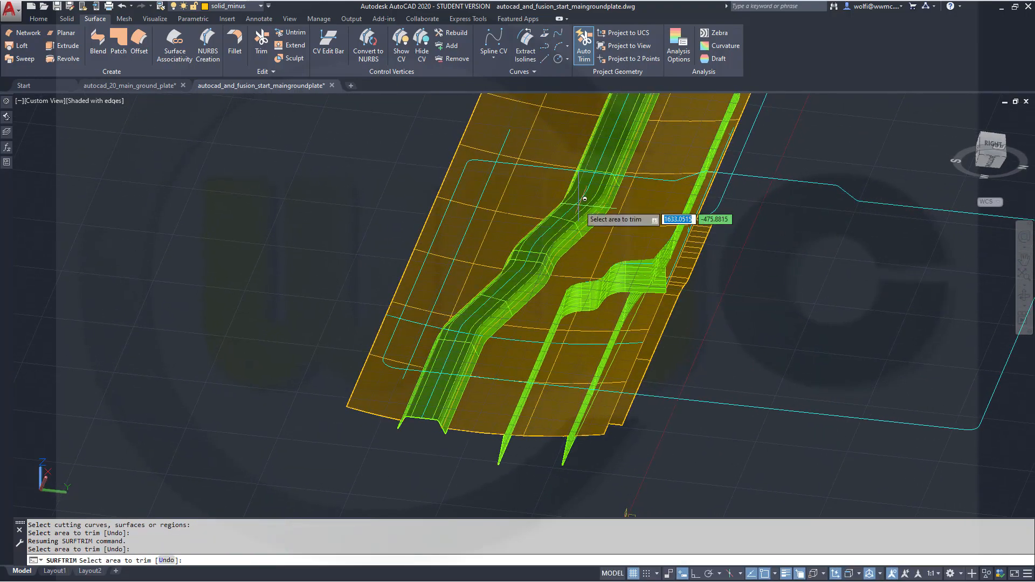
shift+middle_drag(569, 231, 600, 281)
scroll(591, 272, up, 3)
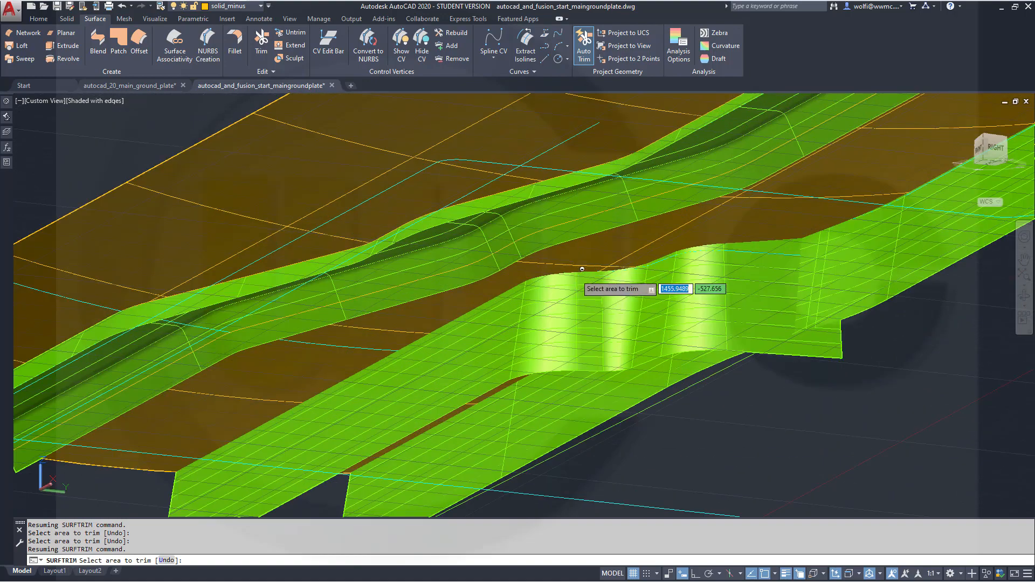
click(489, 203)
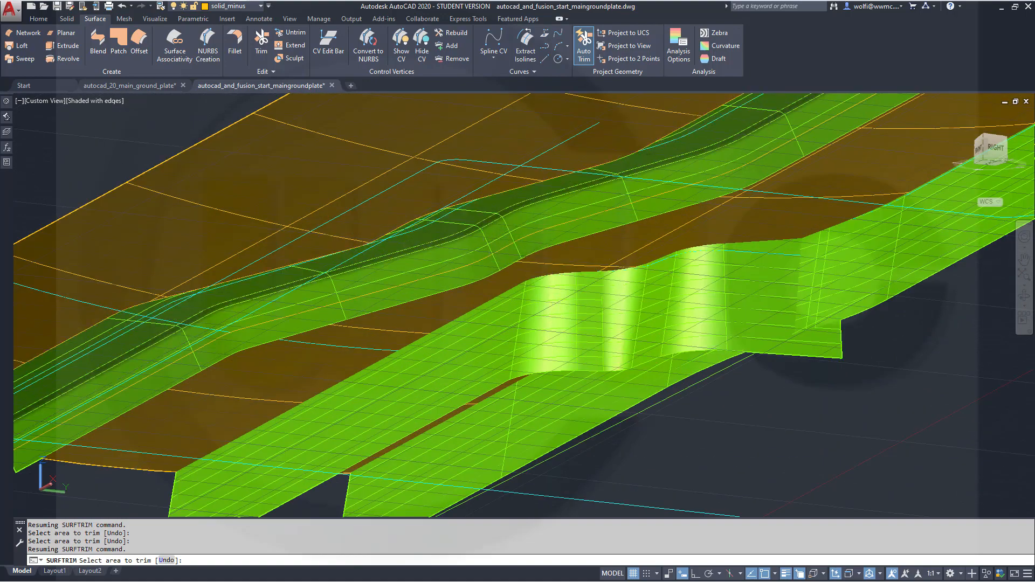
click(505, 254)
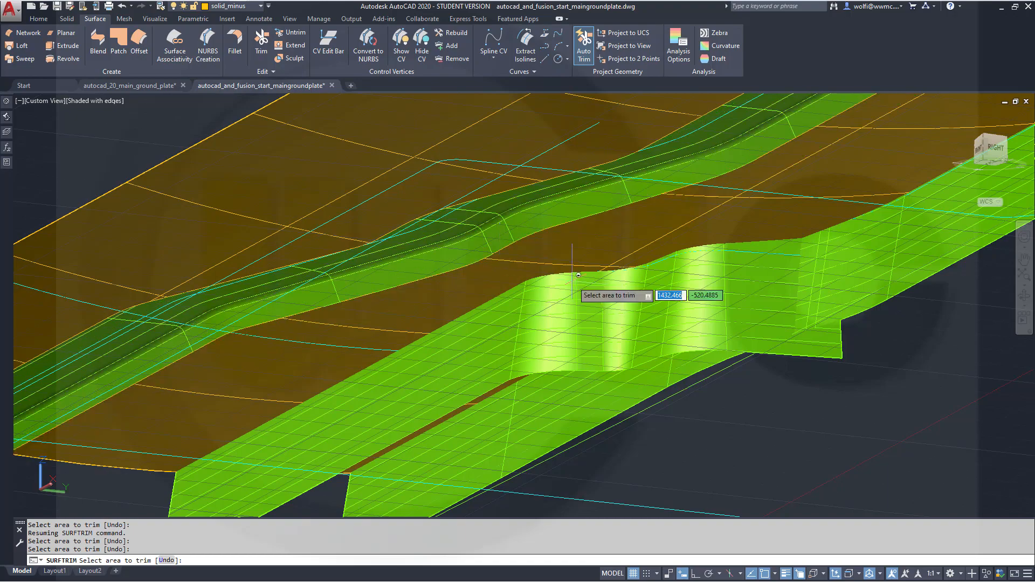
Step: Turn off the grid display
click(633, 574)
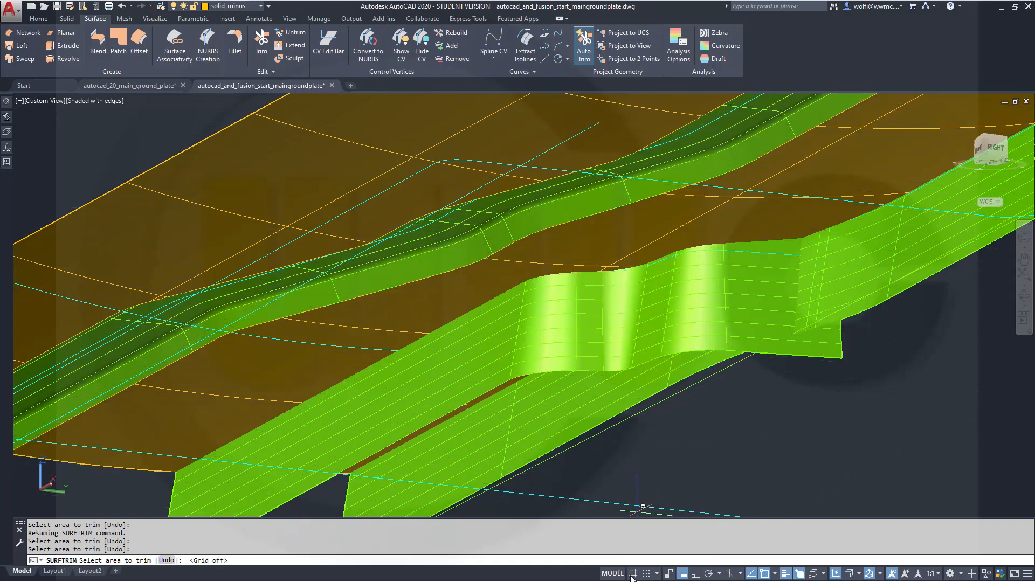
shift+middle_drag(498, 337, 522, 374)
shift+middle_drag(390, 356, 353, 291)
scroll(382, 384, up, 2)
scroll(396, 381, down, 3)
Step: Unite the trimmed floor surface with the swept channel surface
click(69, 20)
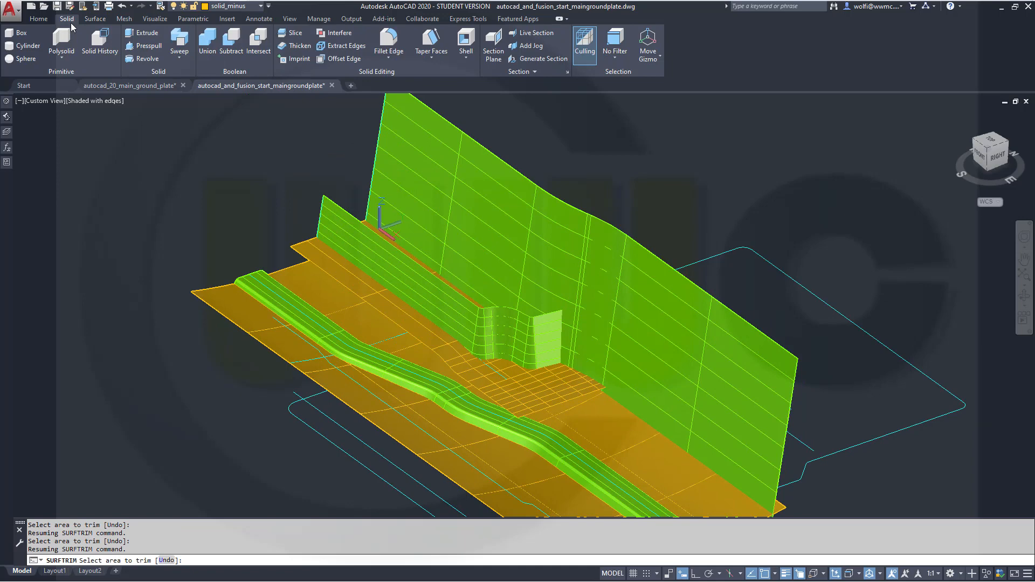
click(207, 44)
click(275, 310)
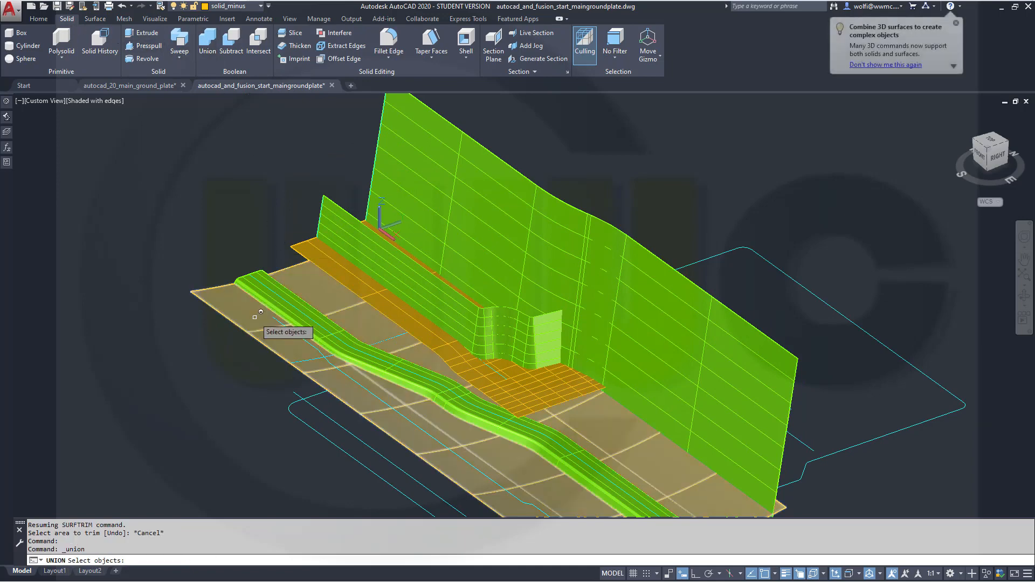
click(282, 308)
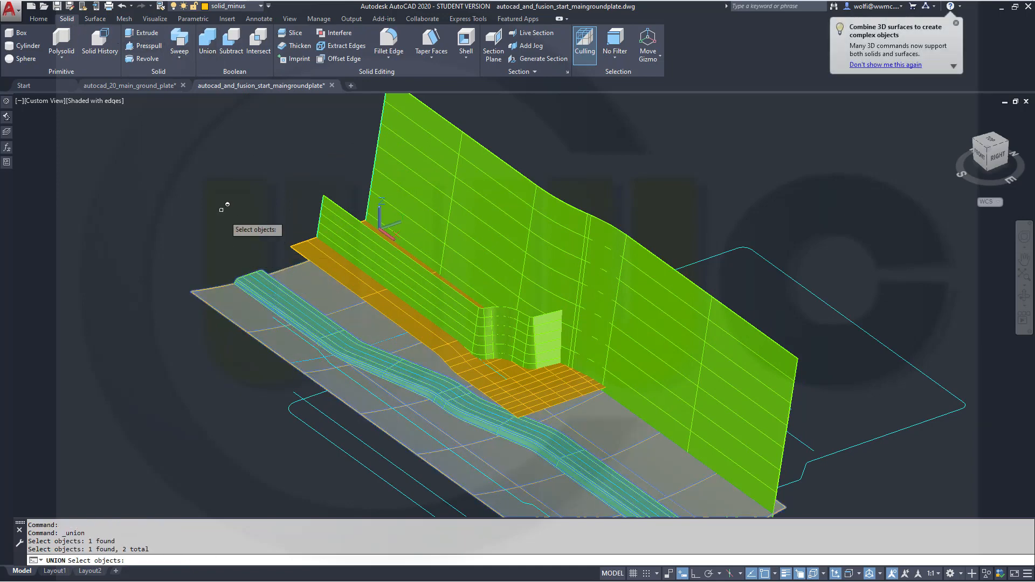
key(Return)
Step: Set up a surface trim of the low bent wall with the raised floor strip and the united floor as cutting surfaces
click(485, 281)
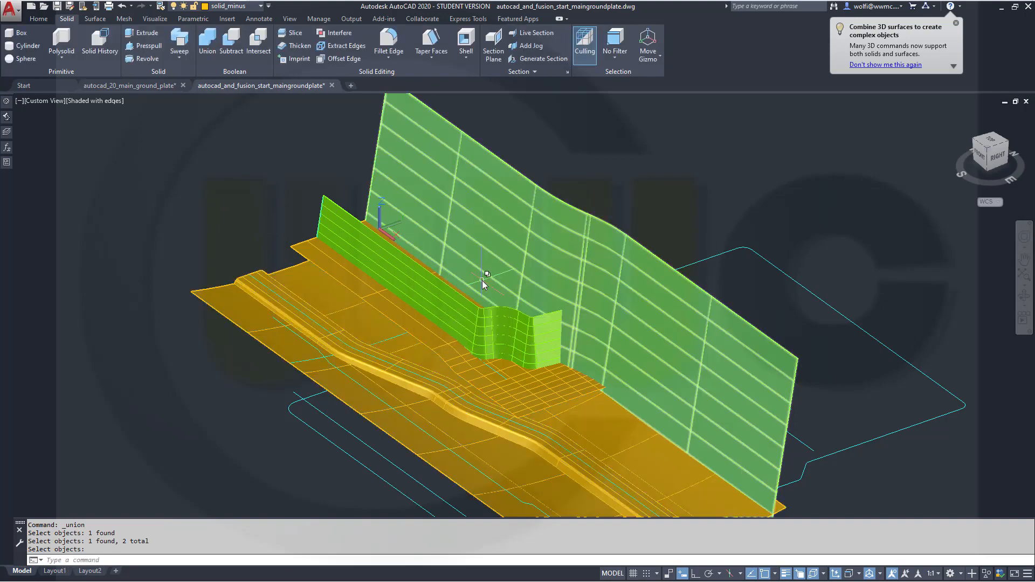
shift+middle_drag(459, 297, 511, 280)
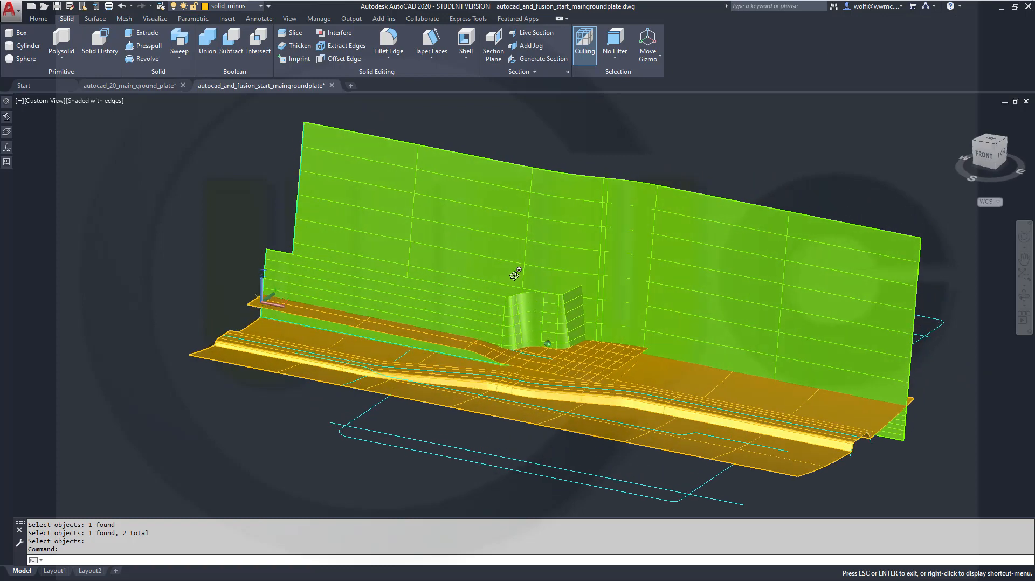
click(102, 20)
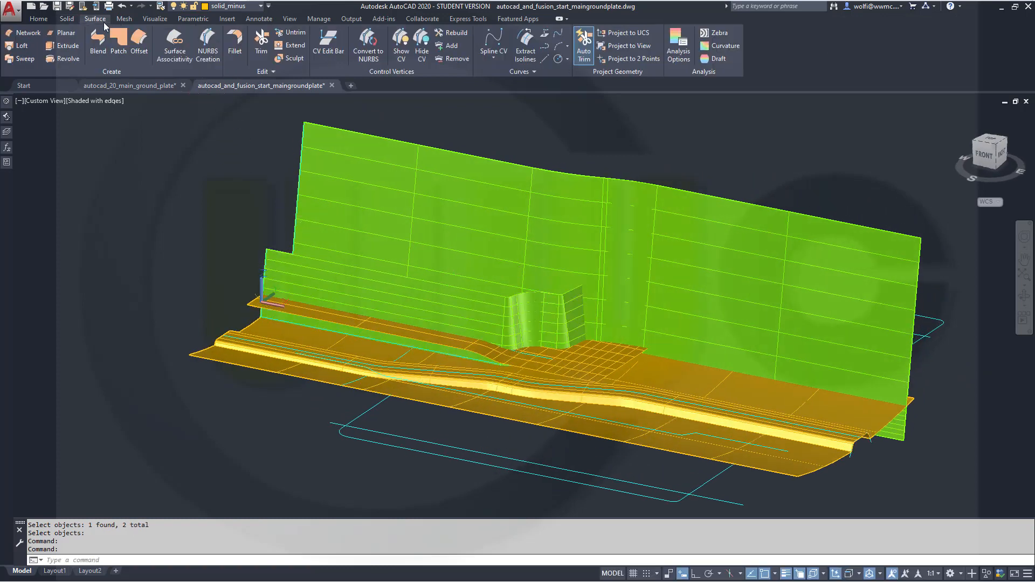
click(261, 44)
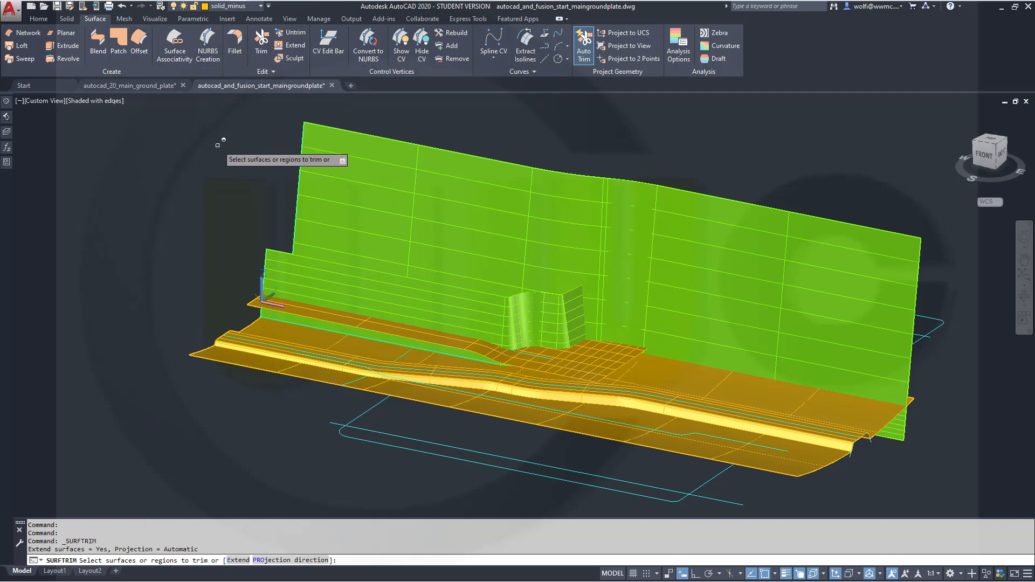
click(318, 263)
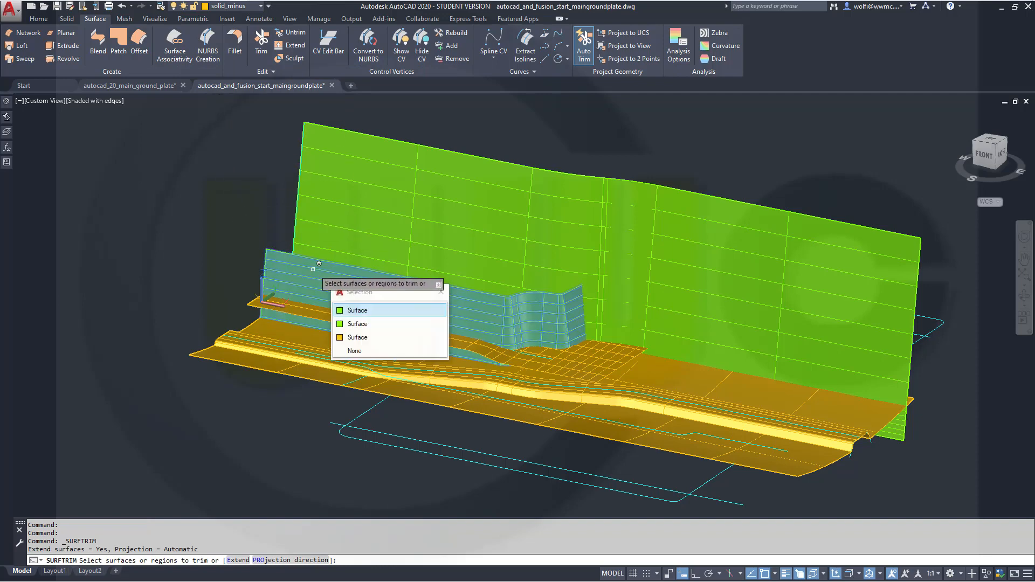
click(365, 311)
right_click(211, 226)
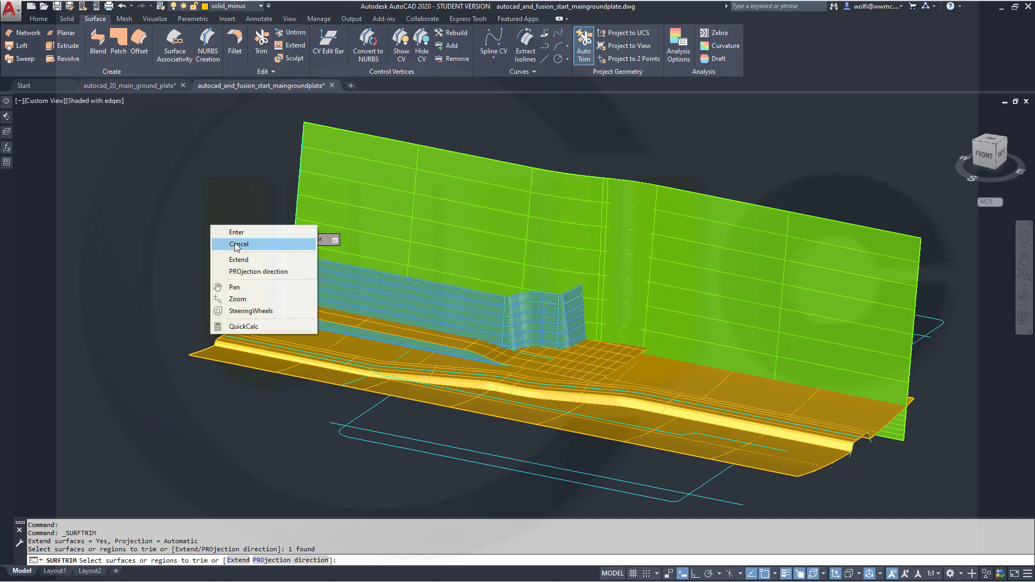
click(238, 238)
click(319, 308)
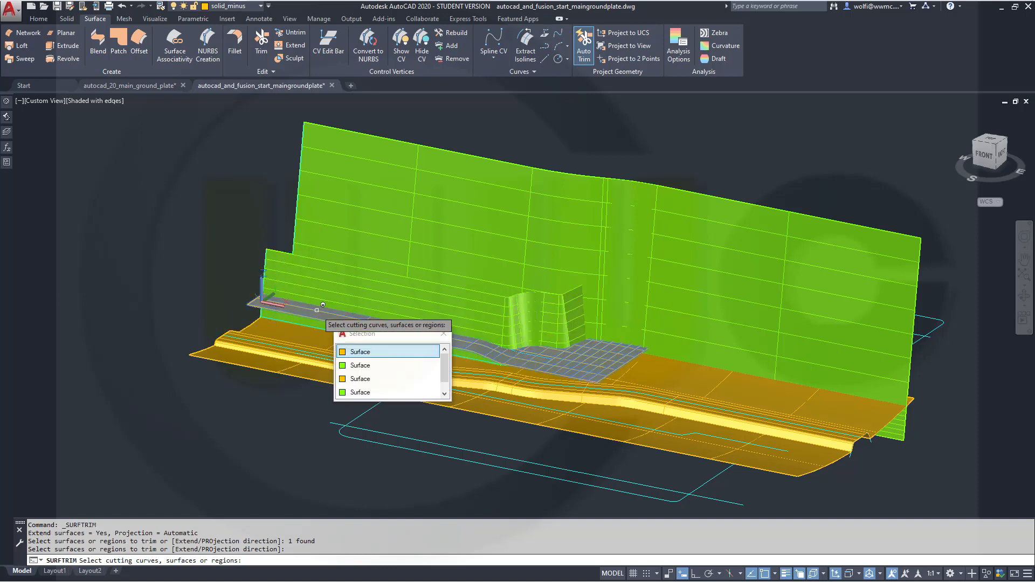
click(360, 353)
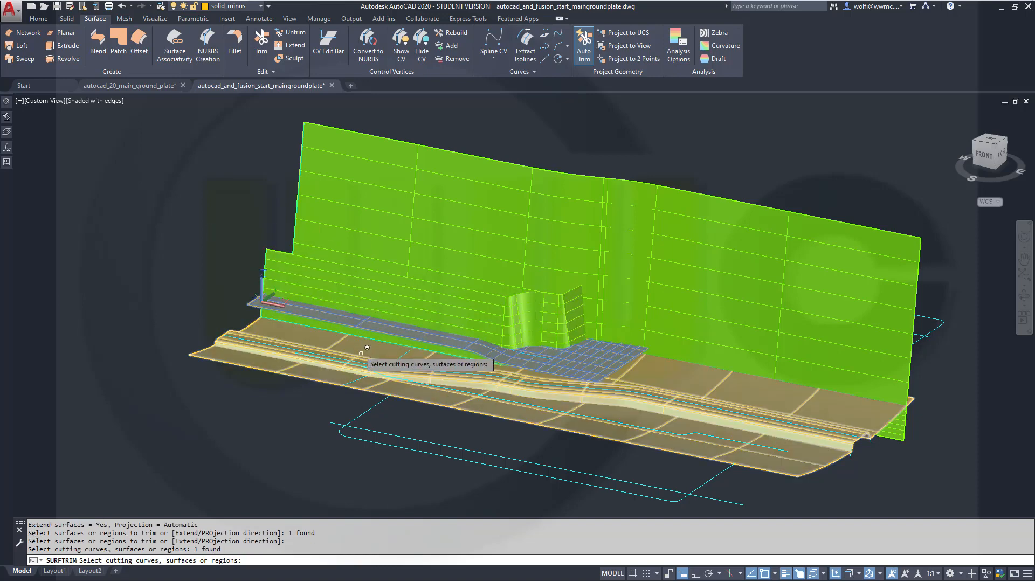
click(398, 399)
key(Return)
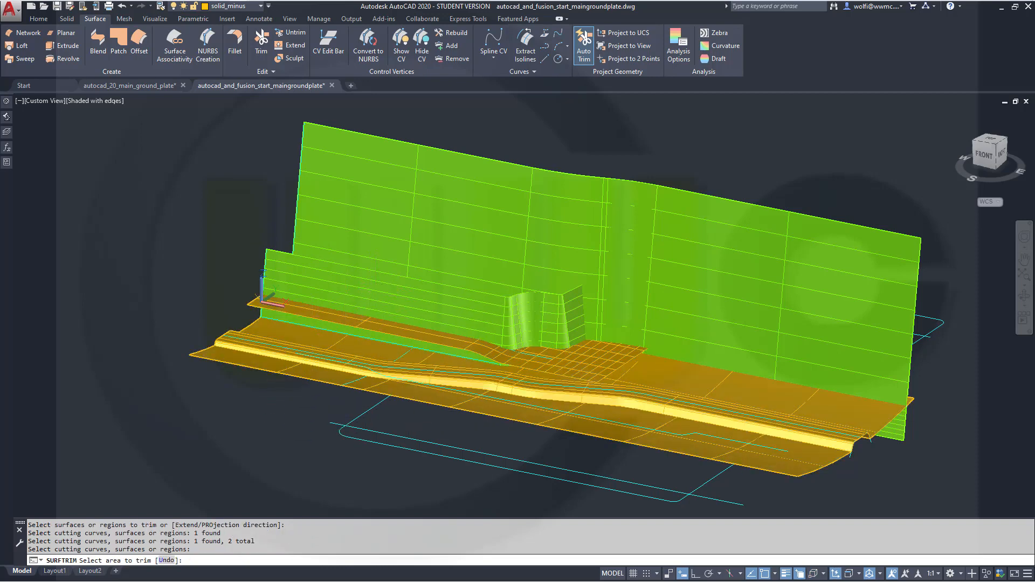
Step: Trim away the low wall's portions above the raised floor strip and below the united floor
shift+middle_drag(452, 327, 482, 281)
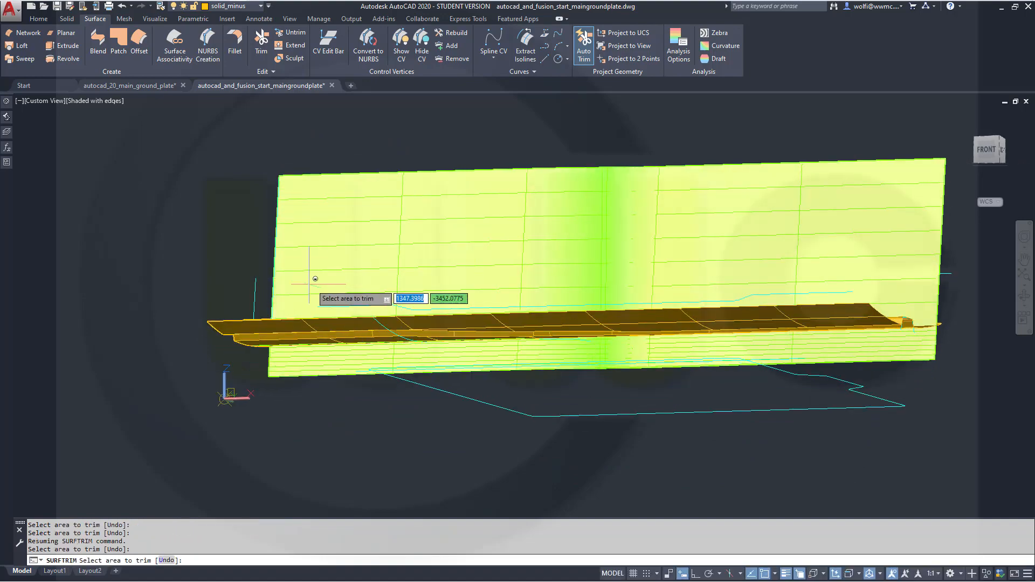
shift+middle_drag(317, 294, 186, 293)
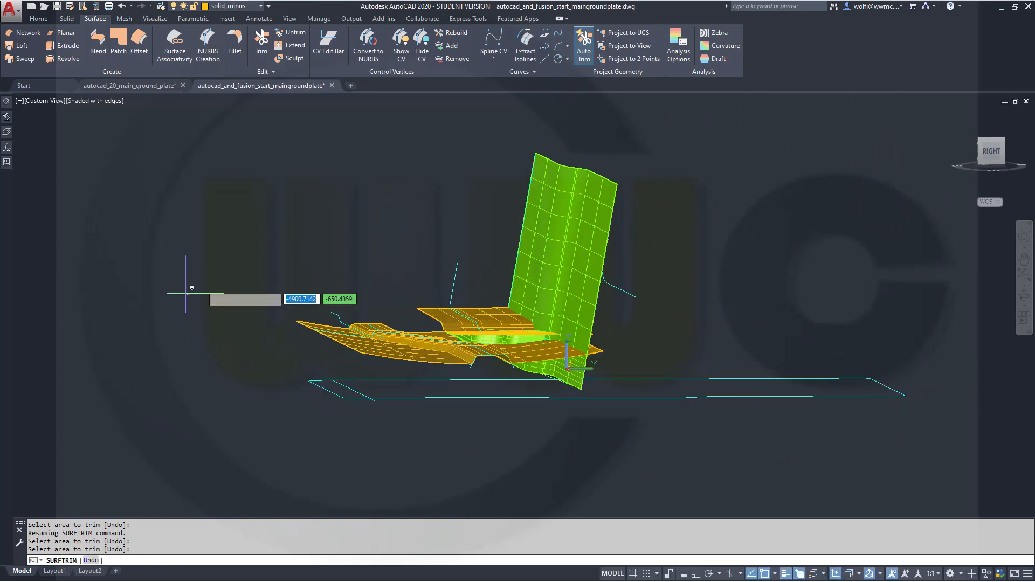
right_click(695, 309)
click(703, 319)
Step: Set up a surface trim with the united floor and the tall wall both as surfaces to trim and as cutting surfaces
key(Return)
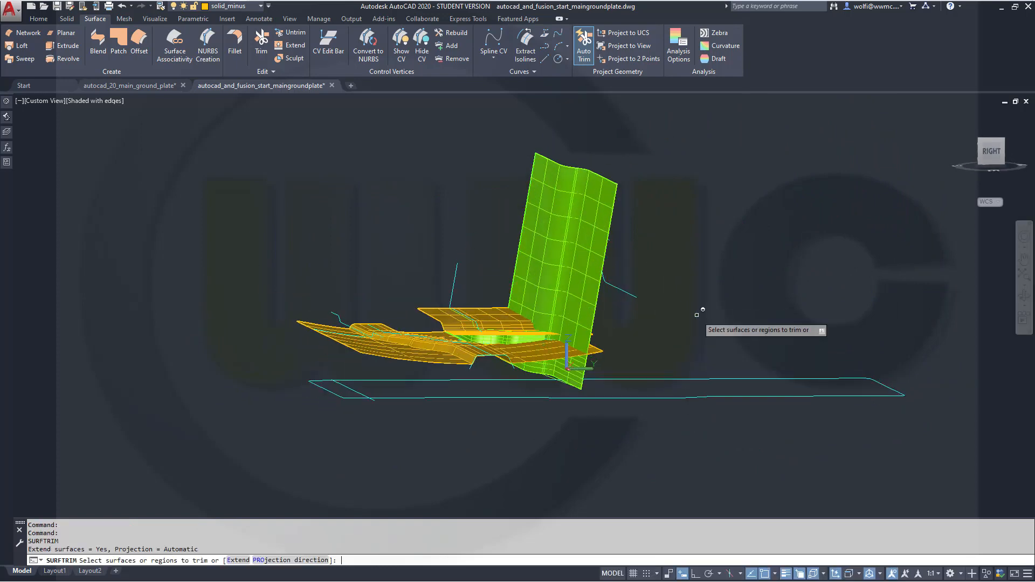
scroll(555, 400, up, 4)
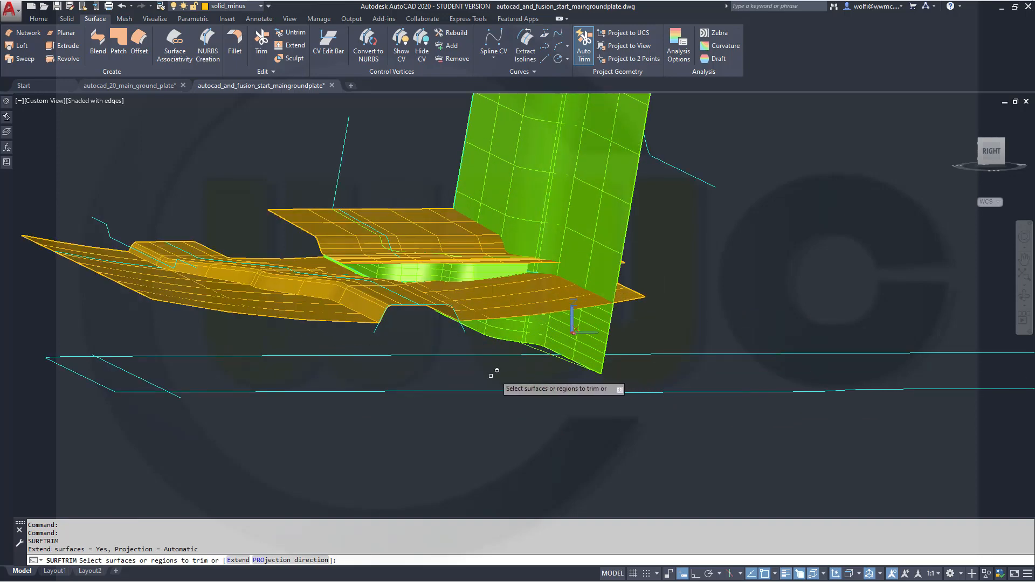
scroll(479, 401, up, 4)
shift+middle_drag(479, 408, 477, 389)
click(580, 296)
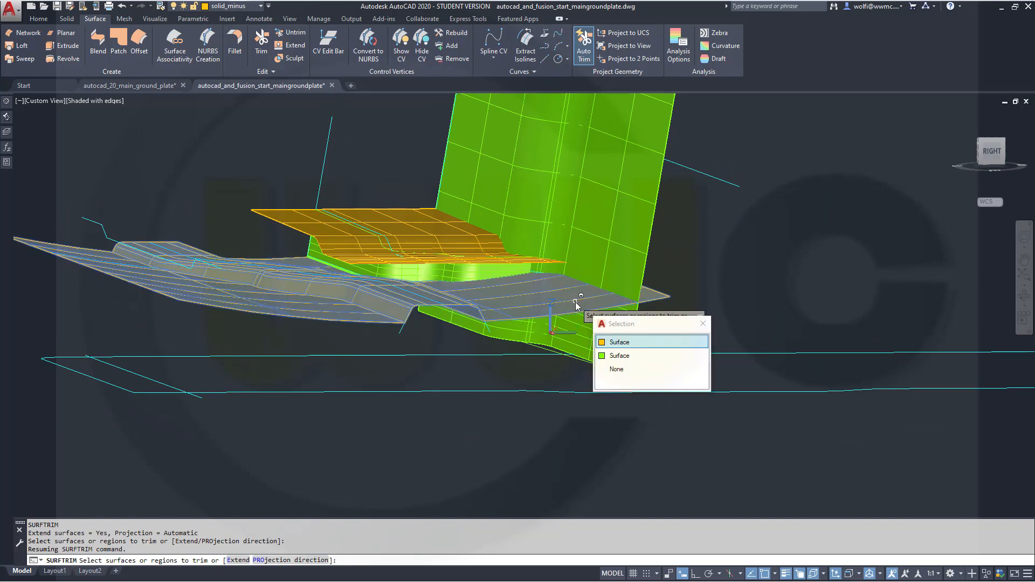
click(610, 339)
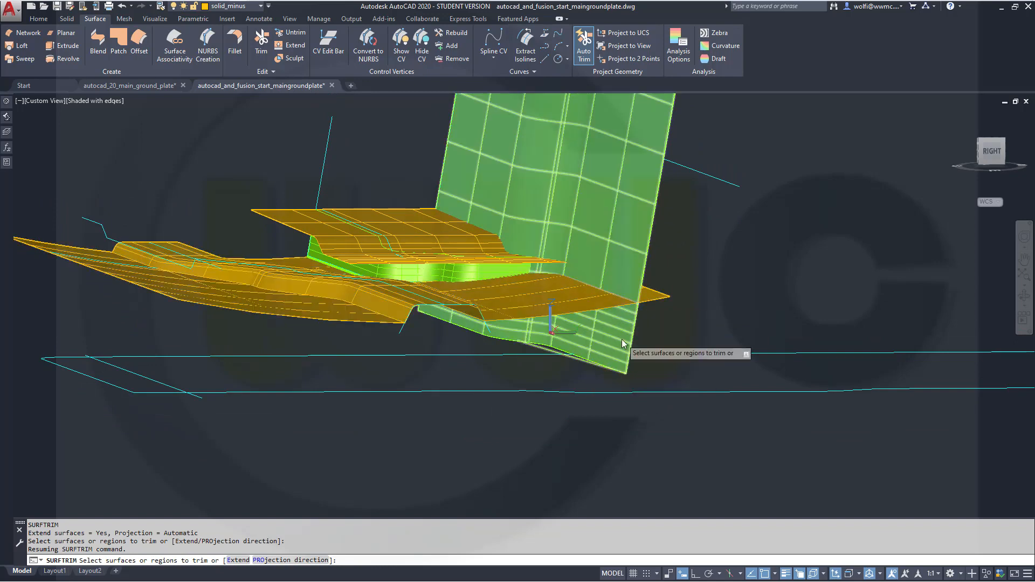
click(634, 247)
right_click(738, 265)
click(761, 270)
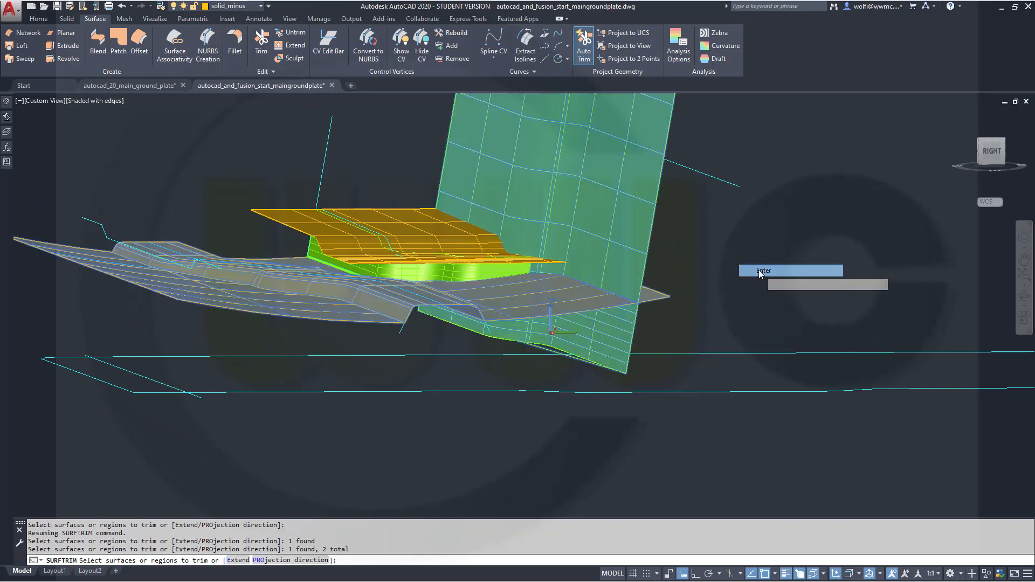
click(589, 295)
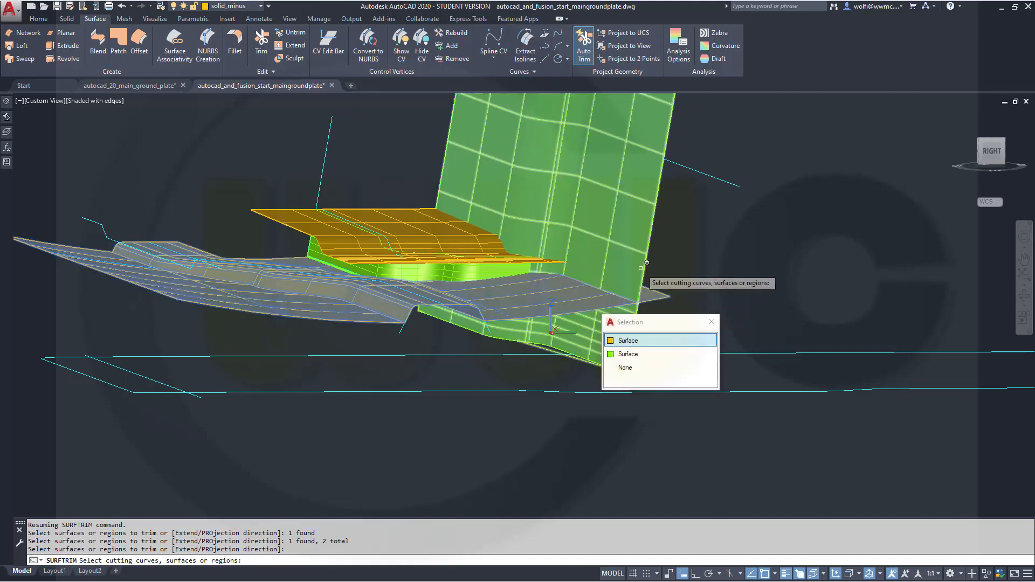
click(641, 340)
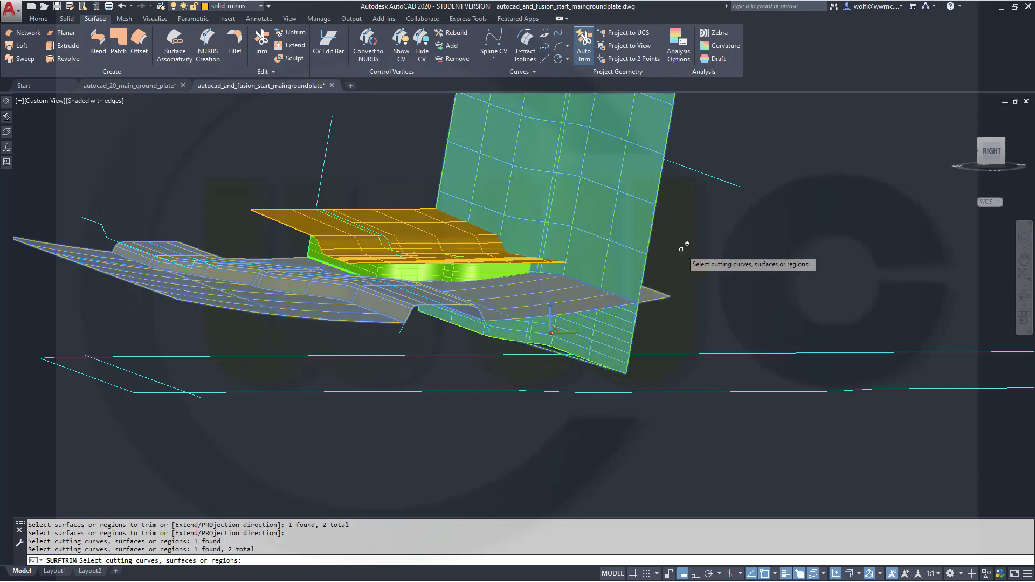
key(Return)
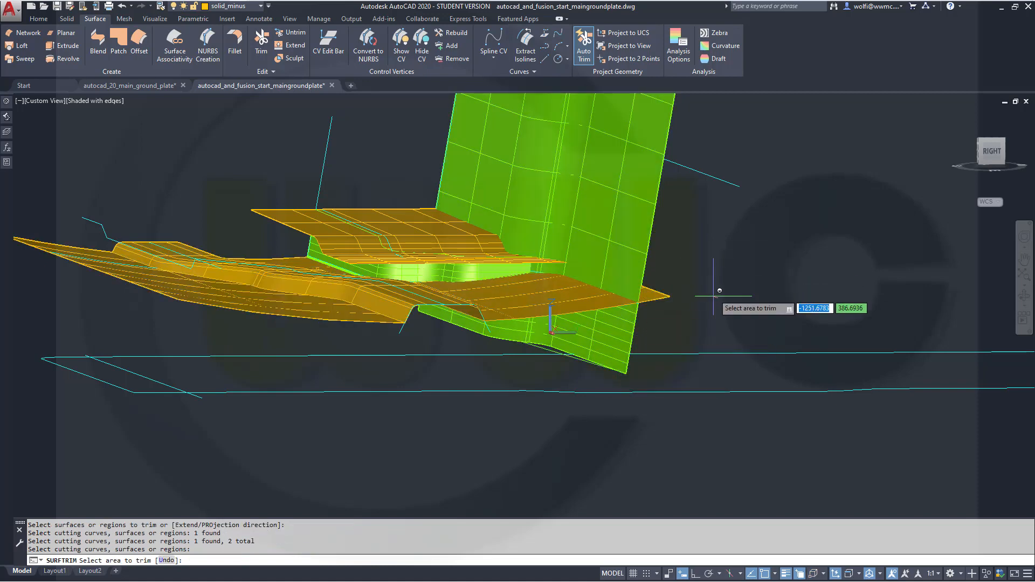
Step: Trim away the floor area behind the tall wall and the wall portion protruding below the floor
shift+middle_drag(717, 294, 661, 321)
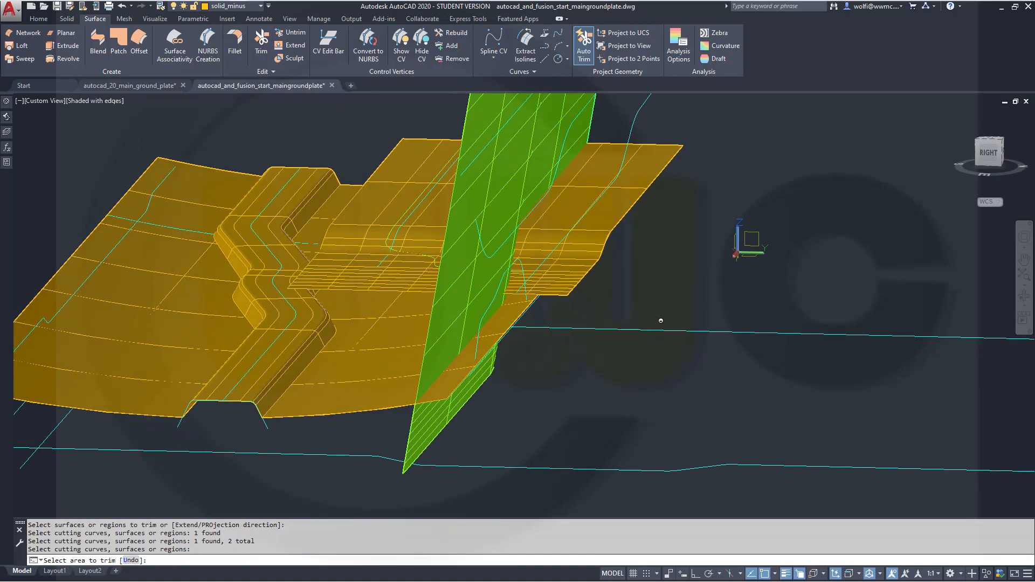
click(454, 376)
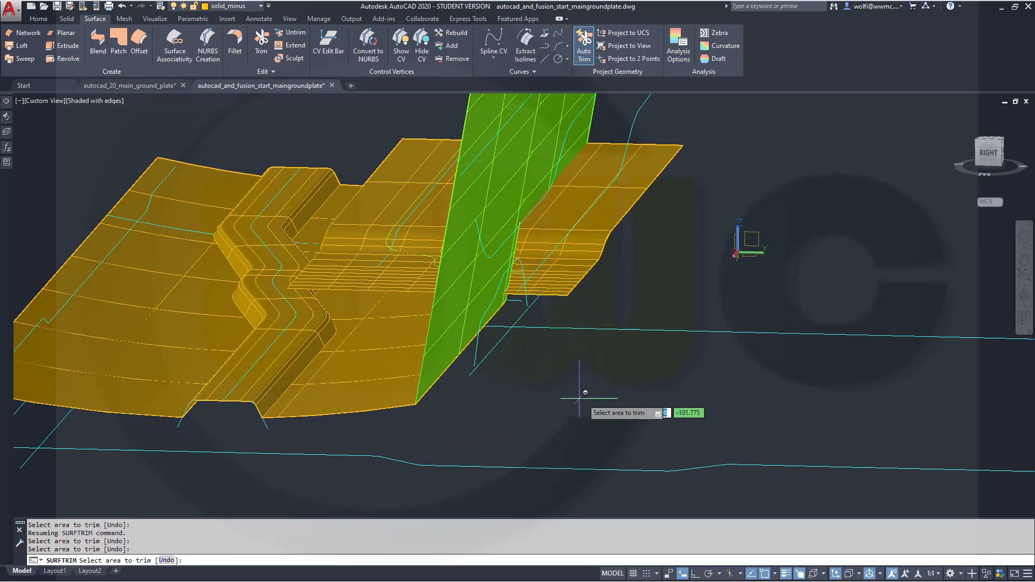
shift+middle_drag(582, 393, 732, 383)
key(Escape)
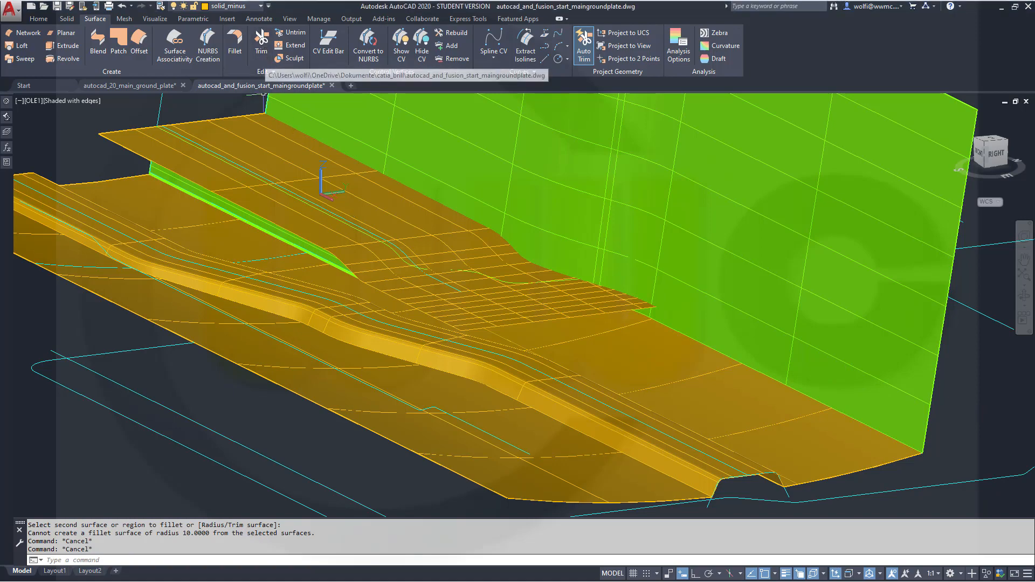
mouse_move(397, 198)
shift+middle_down()
mouse_move(411, 188)
mouse_move(401, 186)
shift+middle_up()
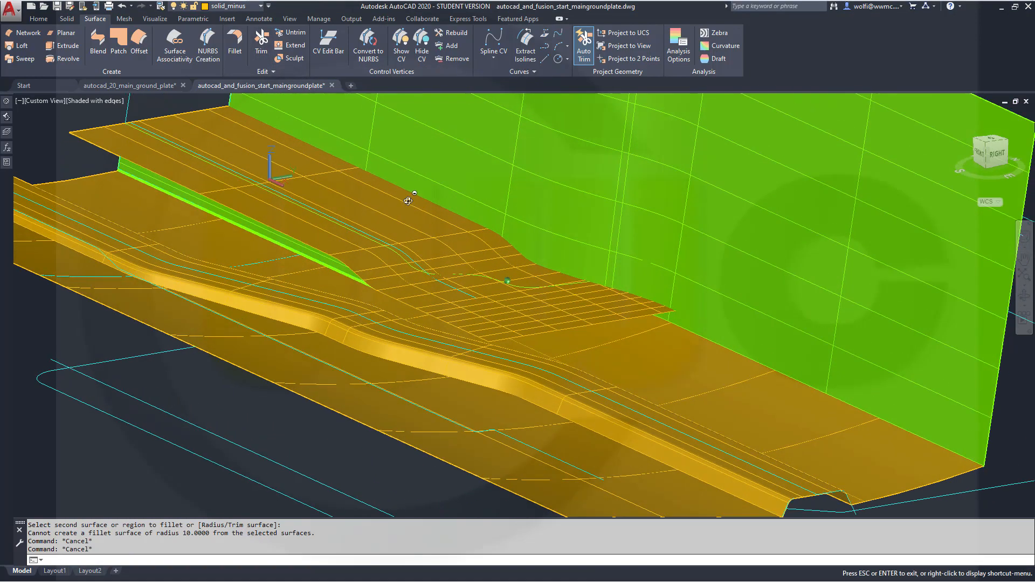
click(264, 206)
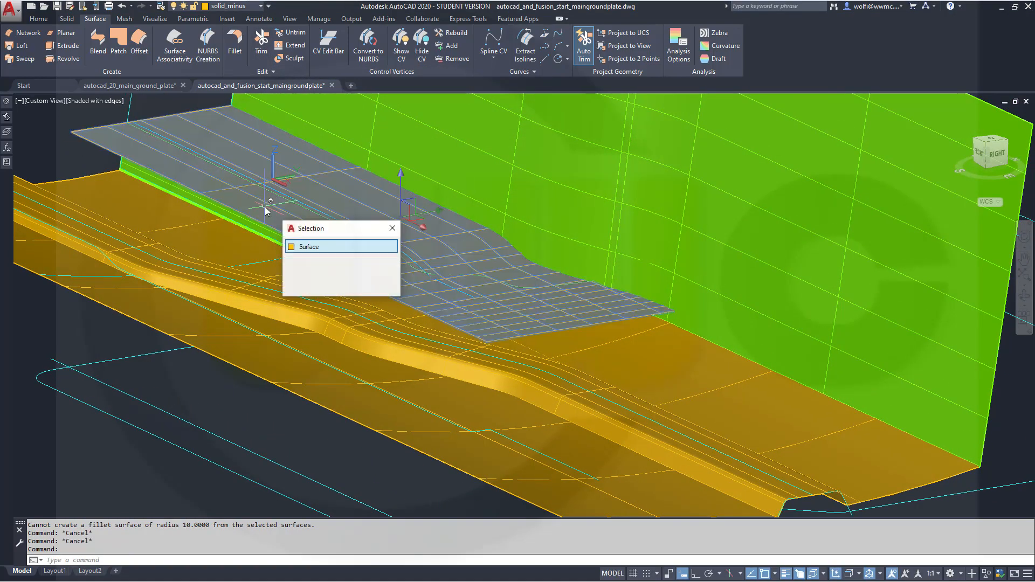
click(315, 249)
right_click(51, 154)
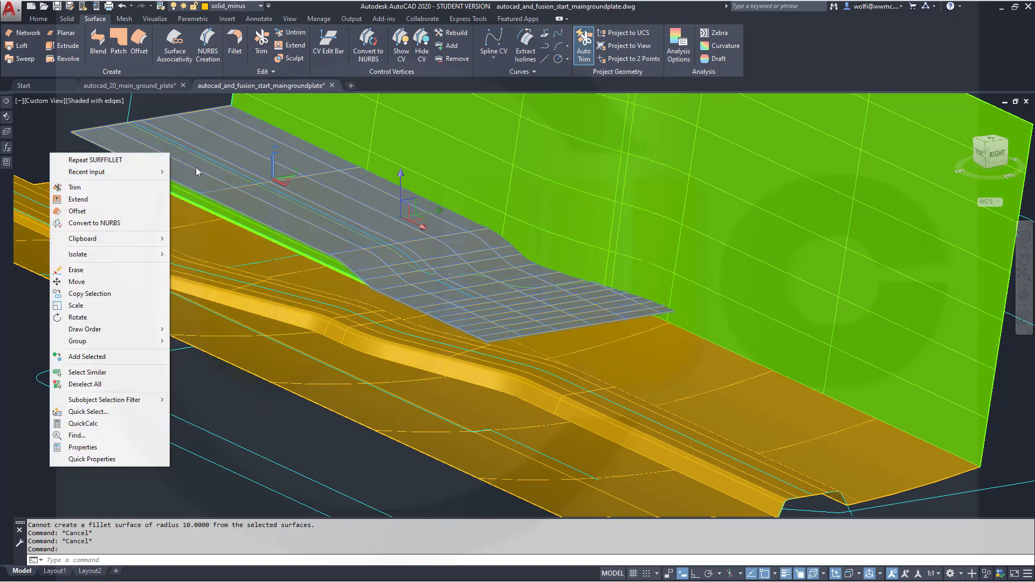
key(Escape)
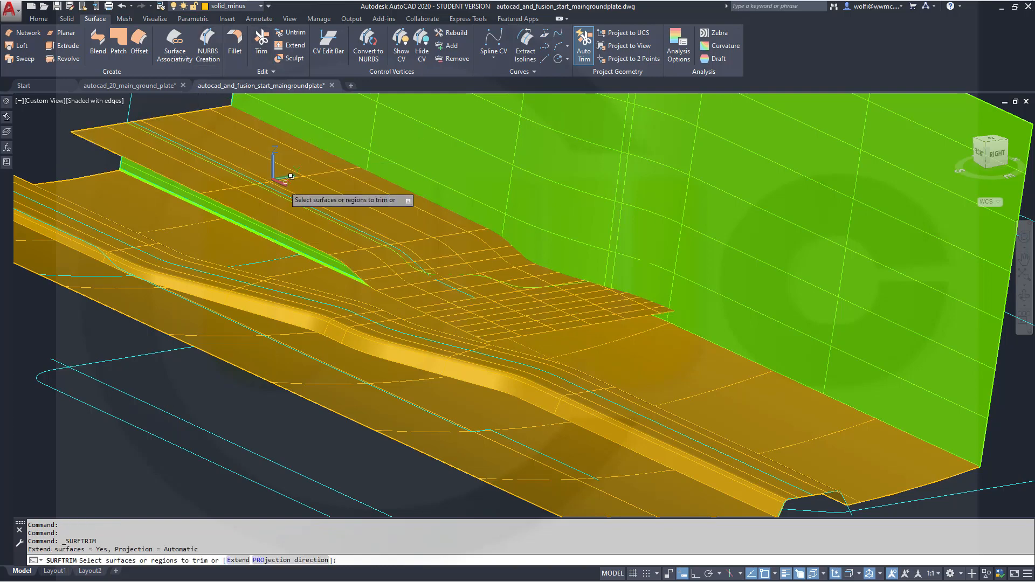
Step: Trim away the raised floor strip's overhang in front of the low wall, using the low wall as cutting surface
click(263, 205)
click(301, 255)
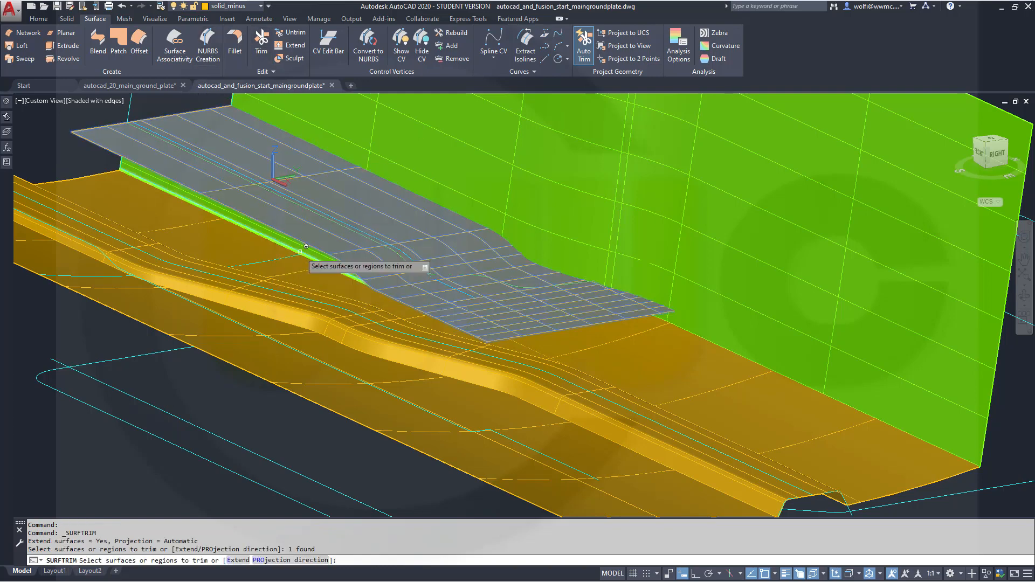
right_click(82, 162)
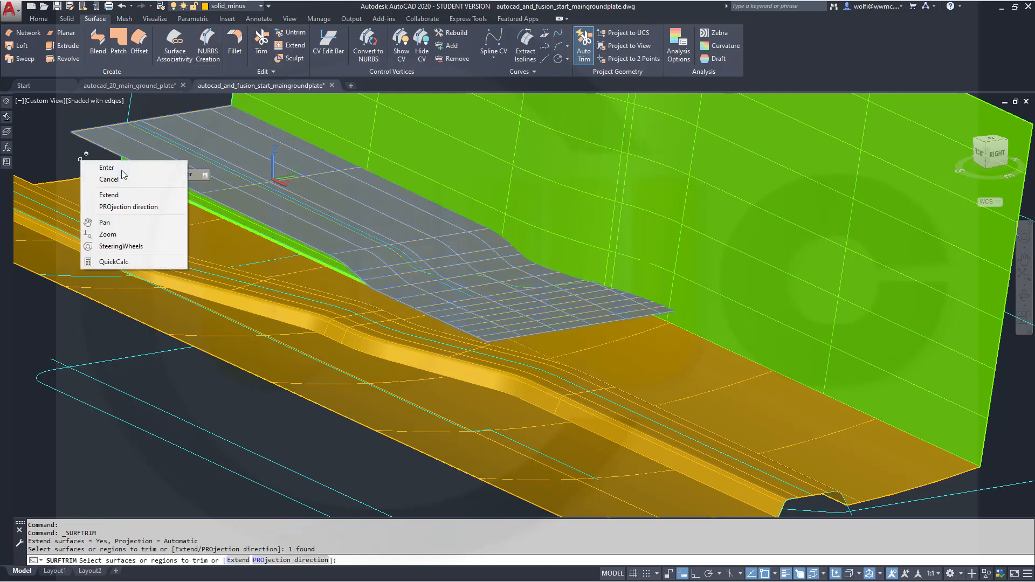
click(108, 168)
click(248, 218)
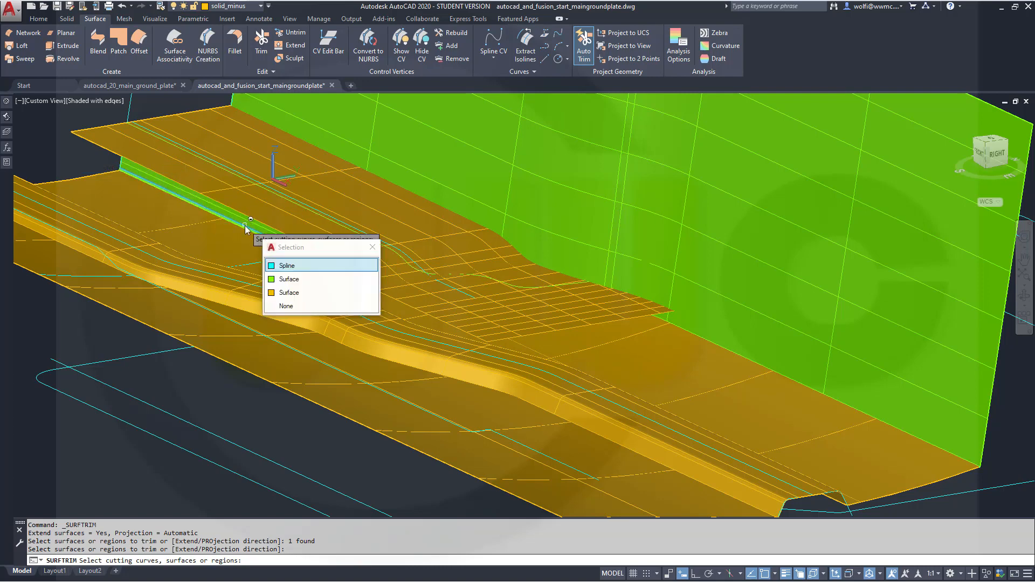
click(285, 279)
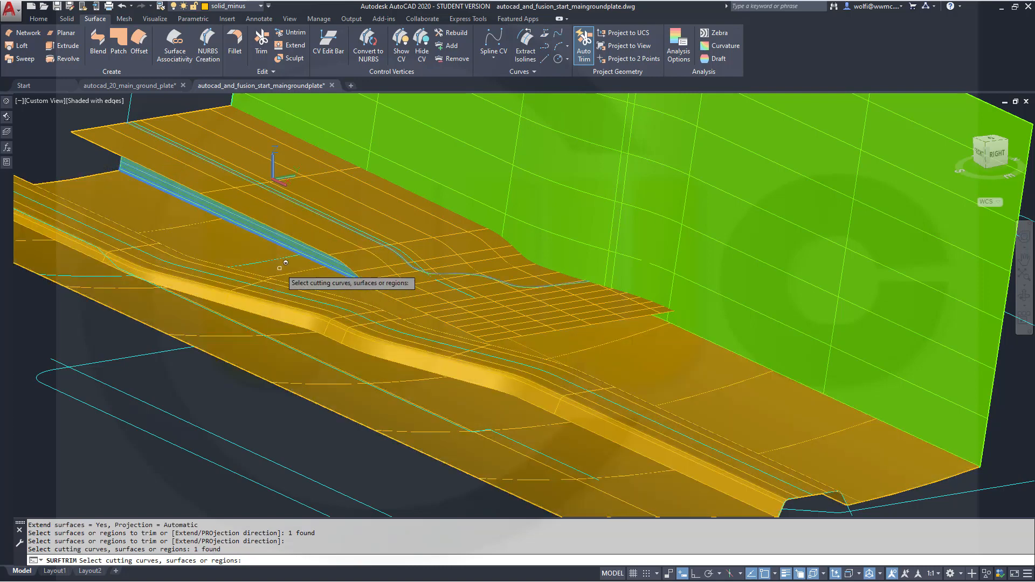
key(Return)
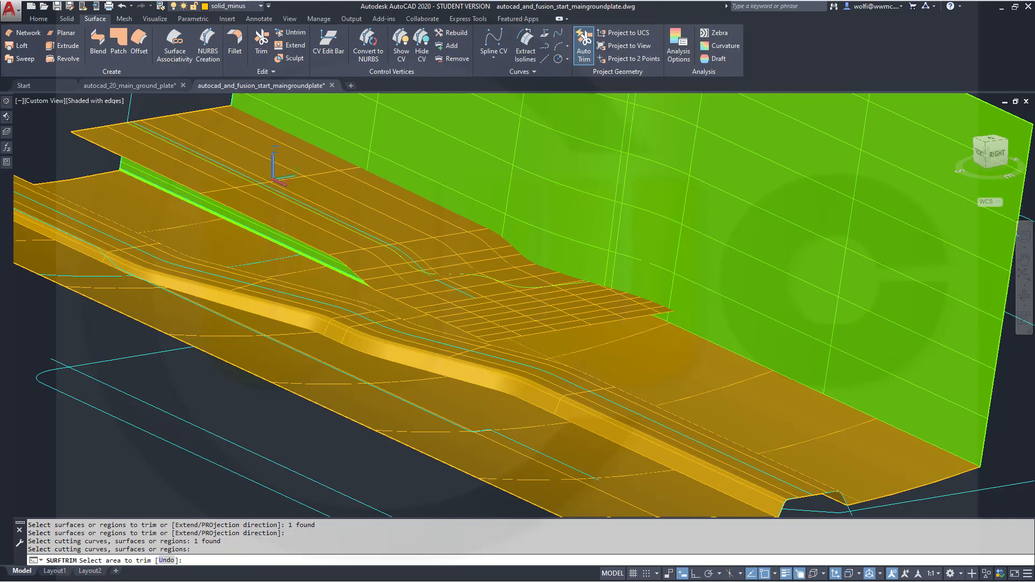
shift+middle_drag(333, 249, 360, 275)
key(Return)
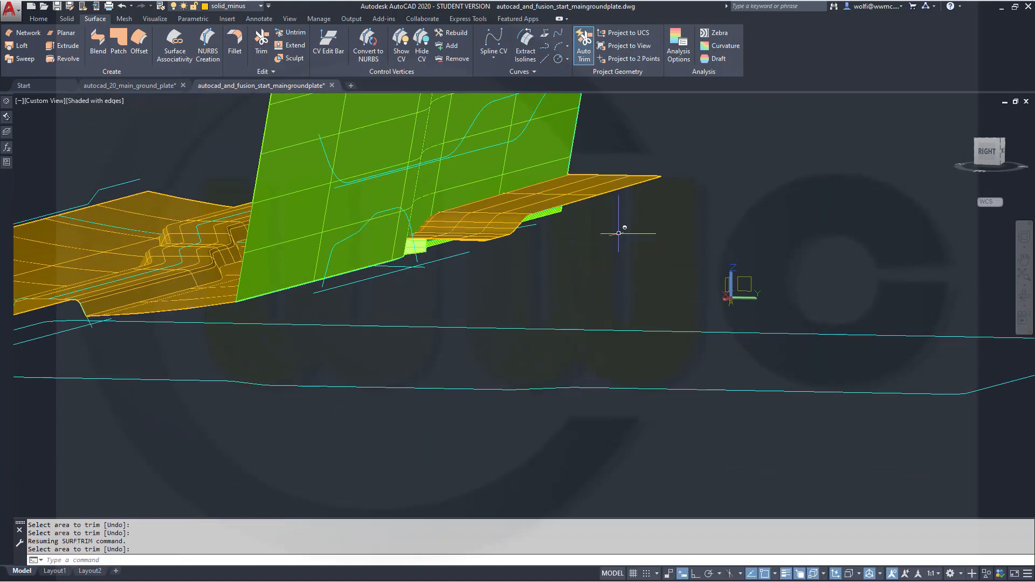
Step: Trim away the raised floor strip's and low wall's portions behind the tall wall, using the tall wall as cutting surface
key(Return)
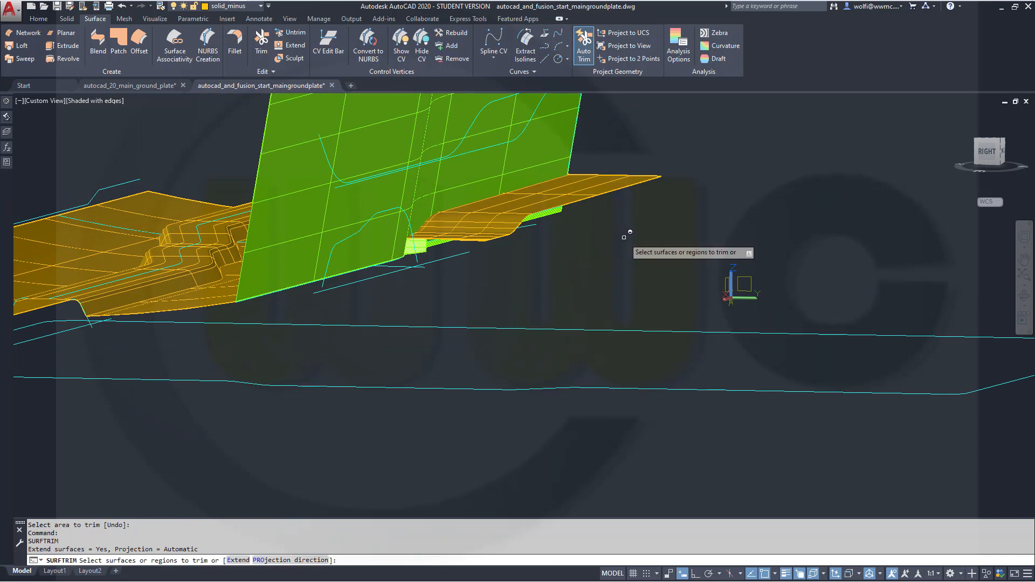
click(561, 191)
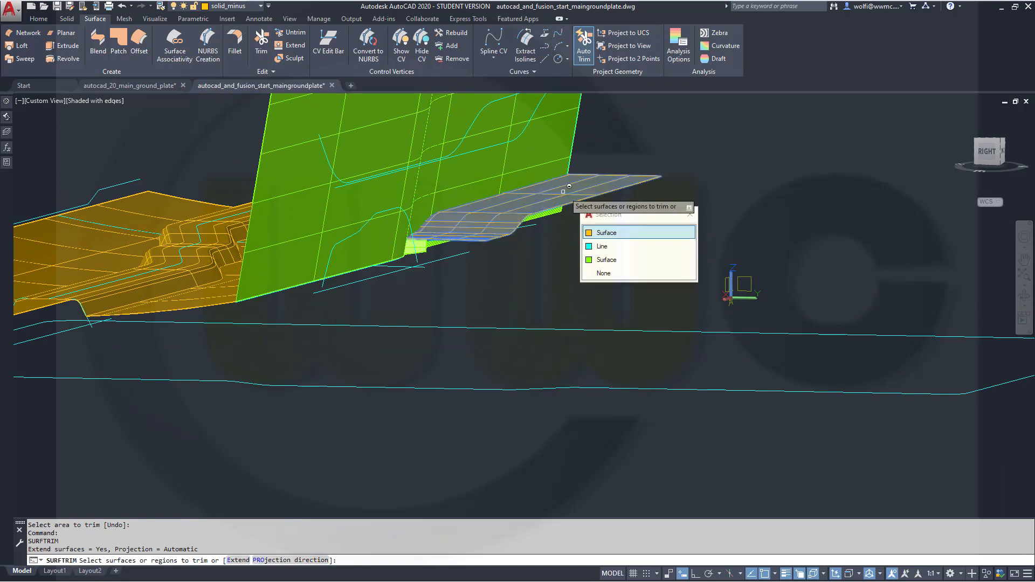
click(617, 233)
click(441, 260)
key(Return)
click(318, 194)
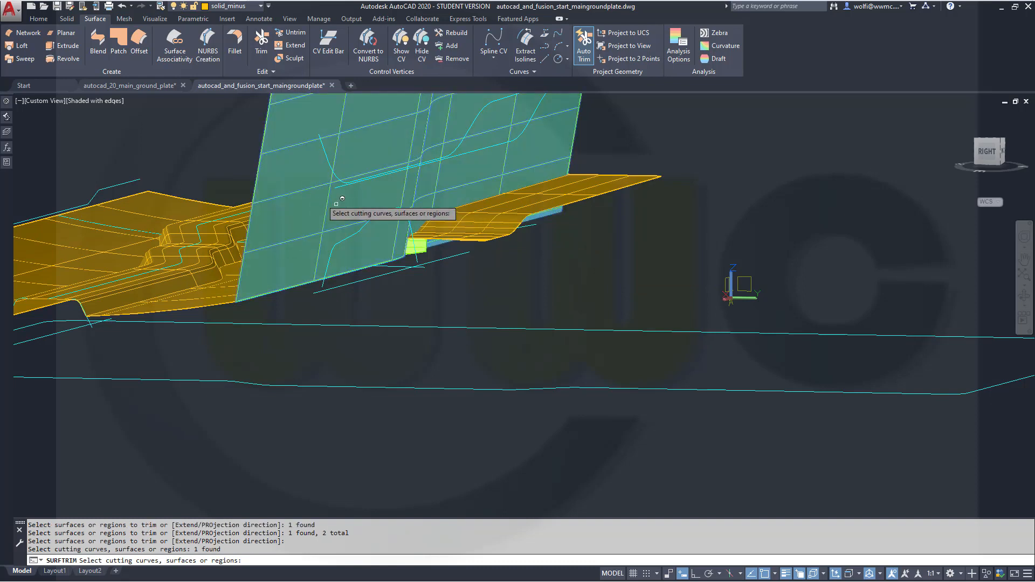
key(Return)
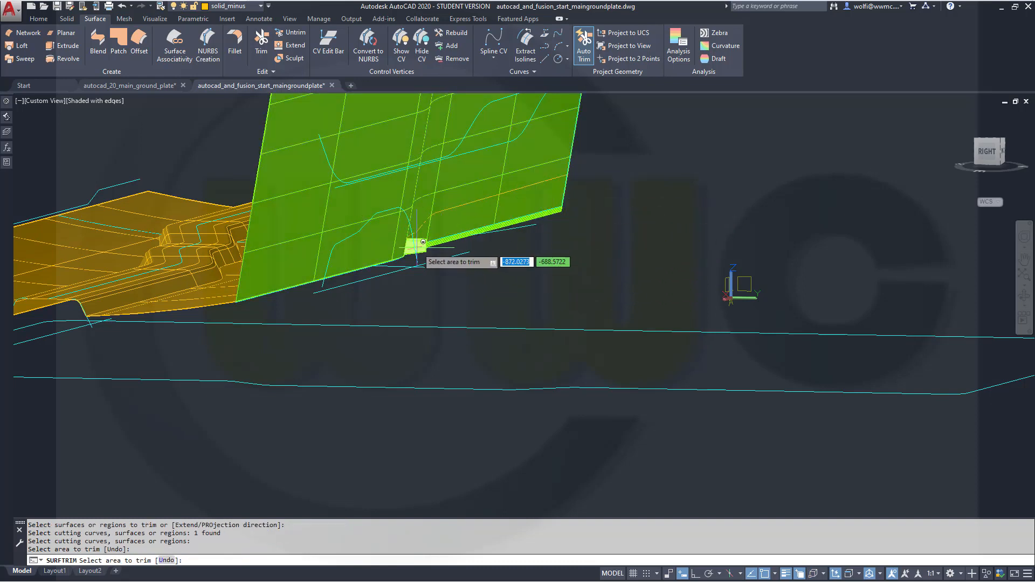
scroll(485, 270, up, 6)
shift+middle_drag(474, 270, 520, 281)
scroll(439, 275, down, 8)
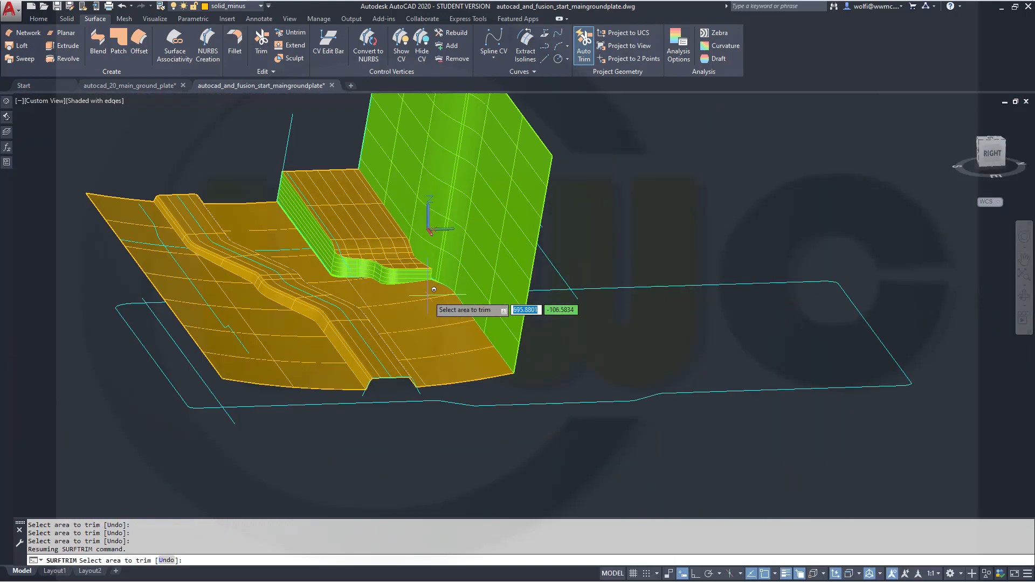
shift+middle_drag(411, 300, 508, 270)
key(Escape)
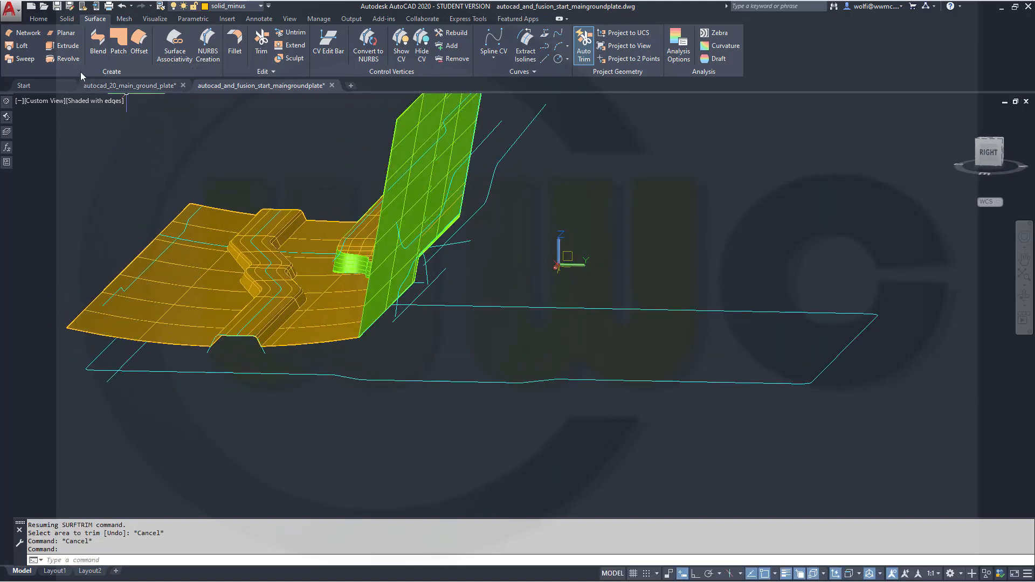
Step: Revolve the arched profile curve behind the tall wall 180 degrees as a surface about the straight axis line beneath it
click(68, 58)
scroll(459, 322, down, 4)
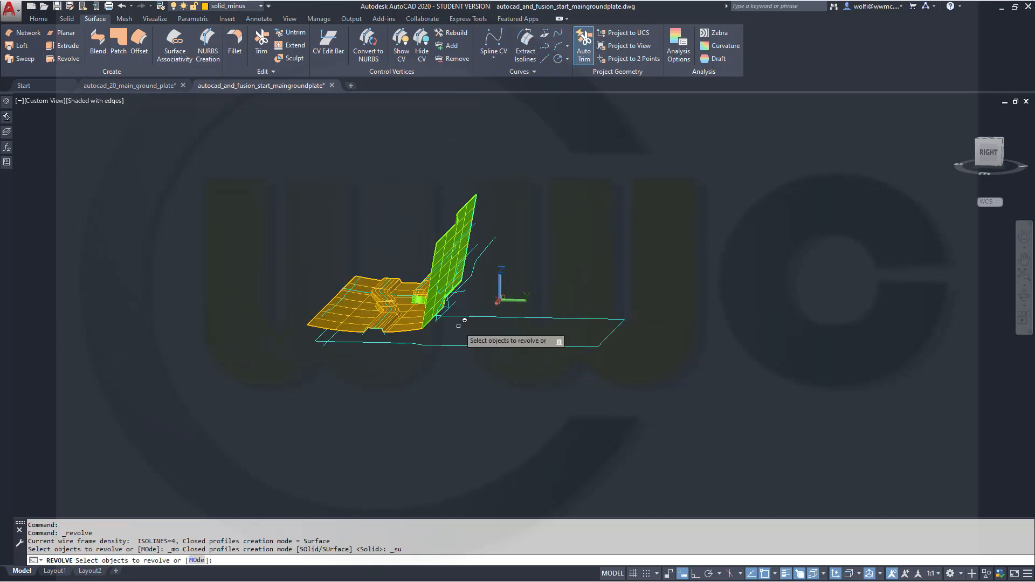
scroll(458, 322, up, 6)
scroll(421, 309, up, 3)
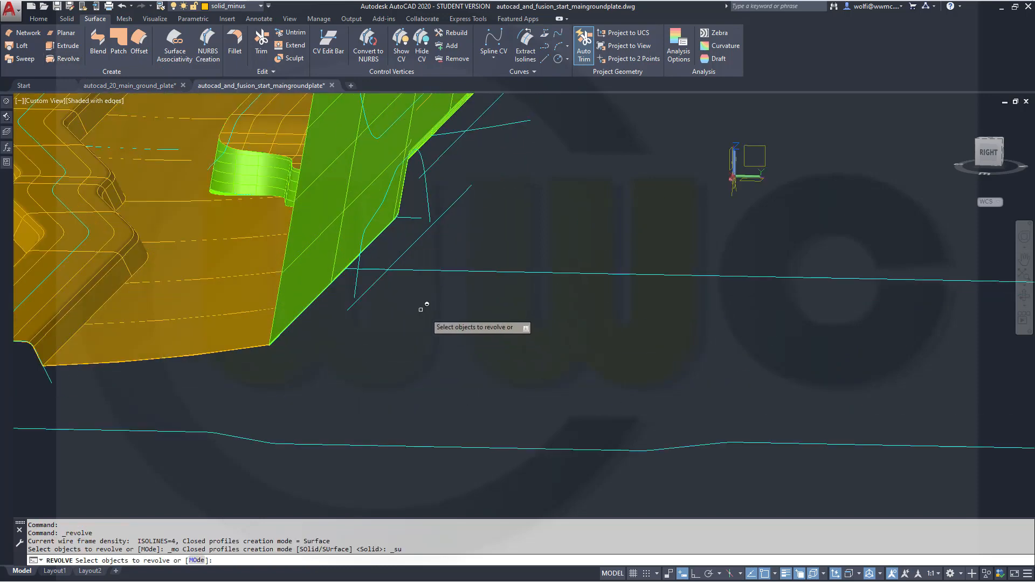
click(357, 279)
right_click(450, 294)
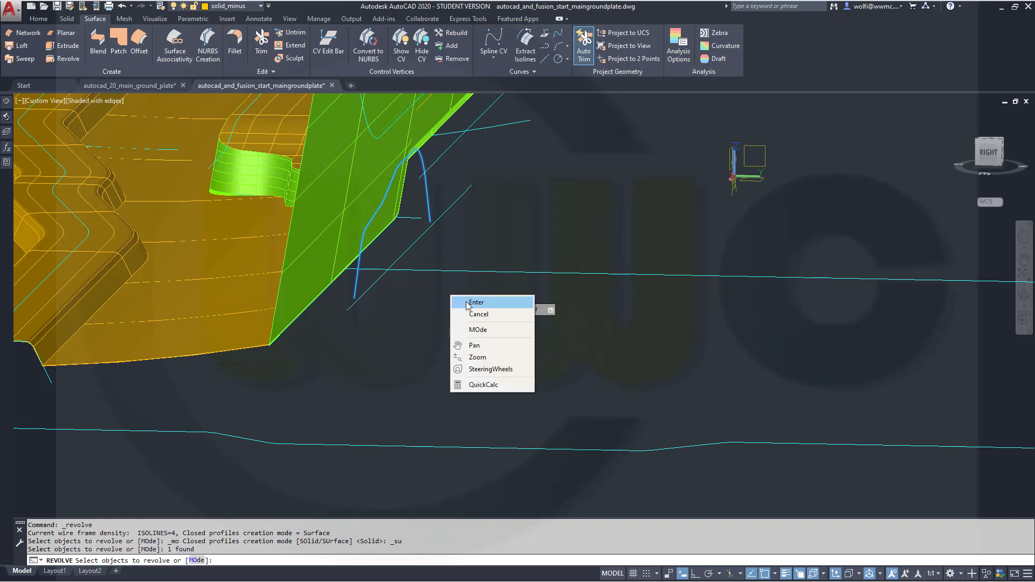
click(467, 303)
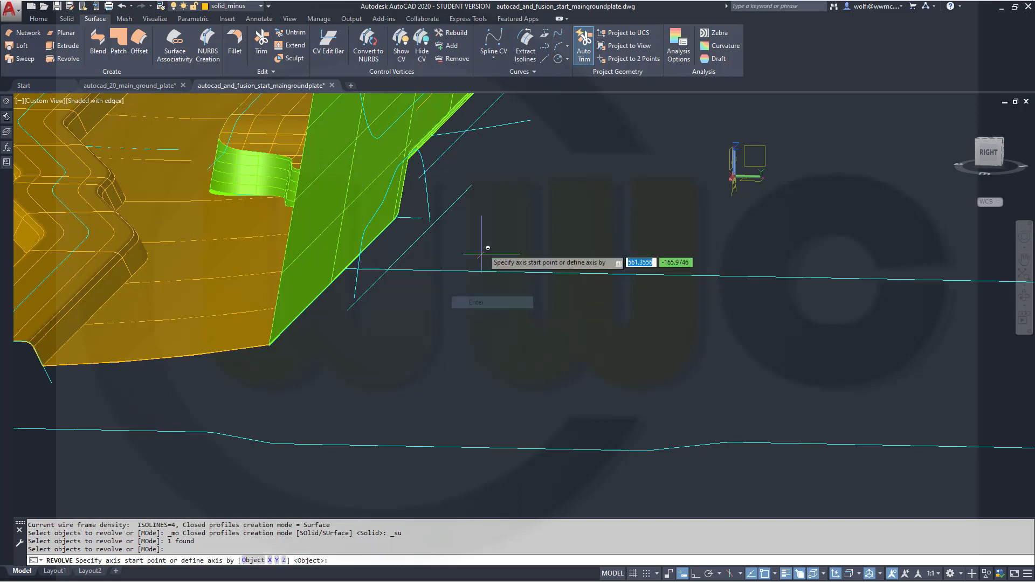
click(472, 184)
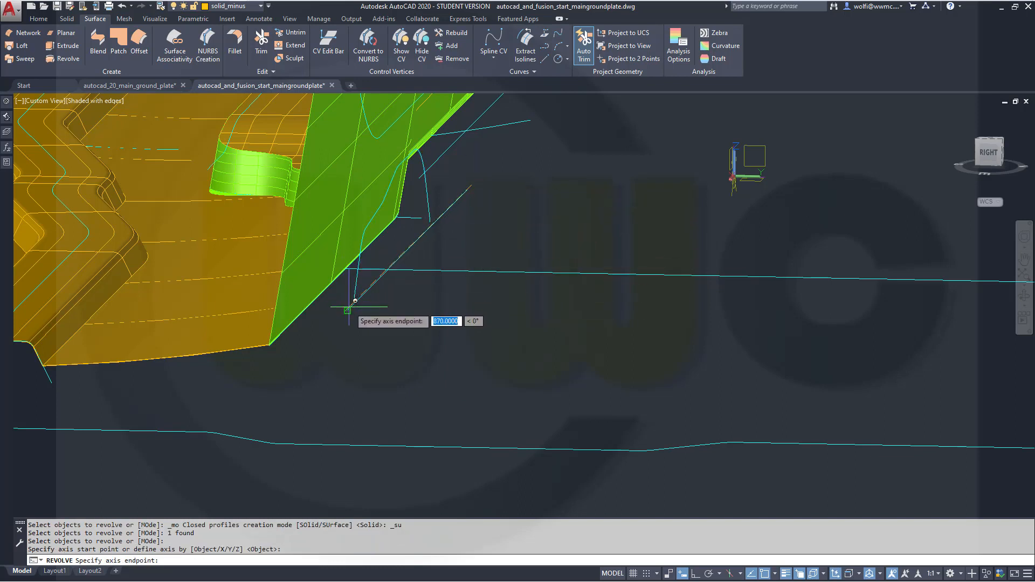
click(346, 310)
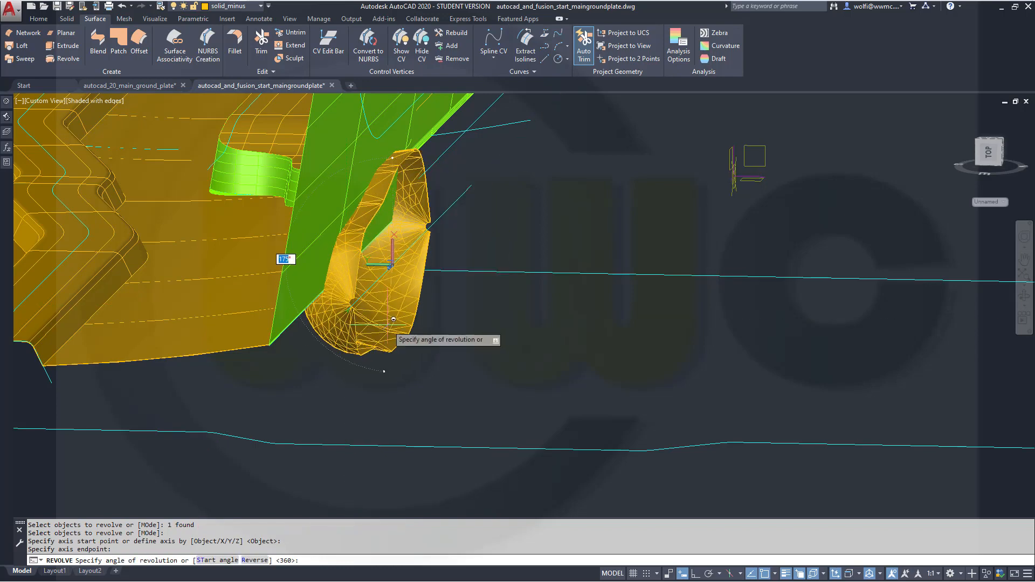
text(180)
key(Return)
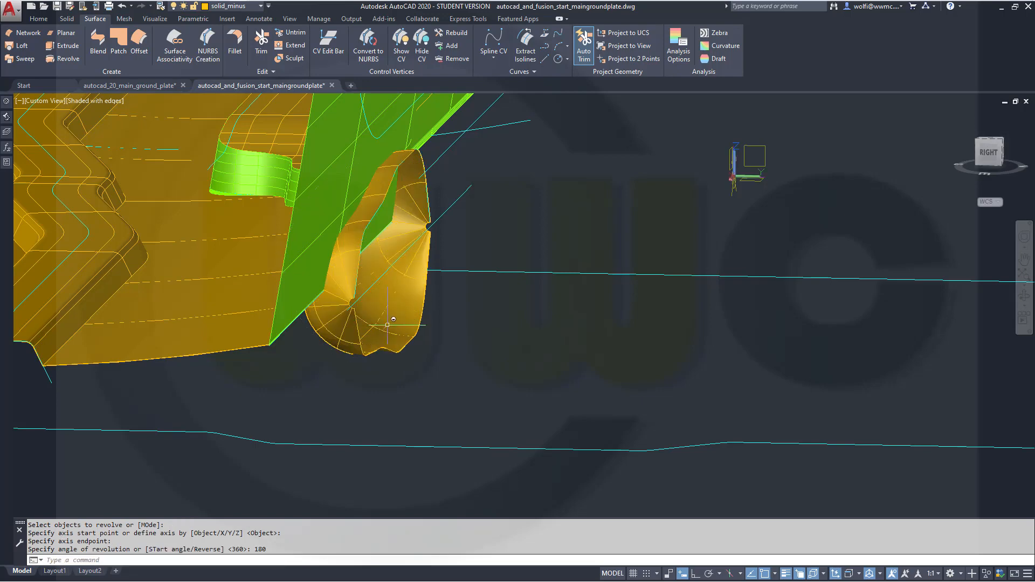
key(Escape)
Step: Trim away the revolved surface's portions behind the tall wall and below the united floor, using the wall and the floor as cutting surfaces
shift+middle_drag(426, 324, 366, 326)
scroll(556, 289, down, 3)
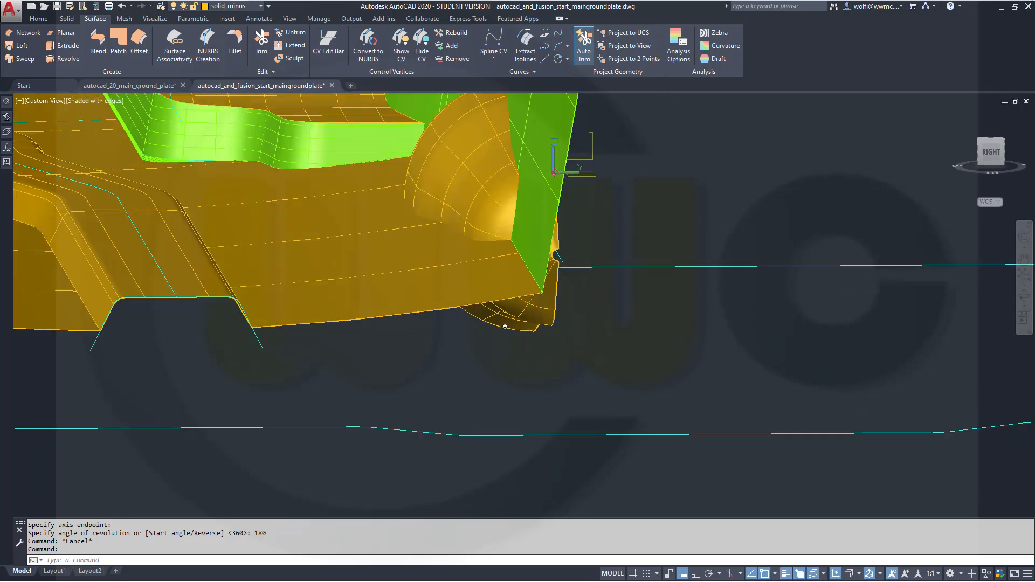
click(261, 44)
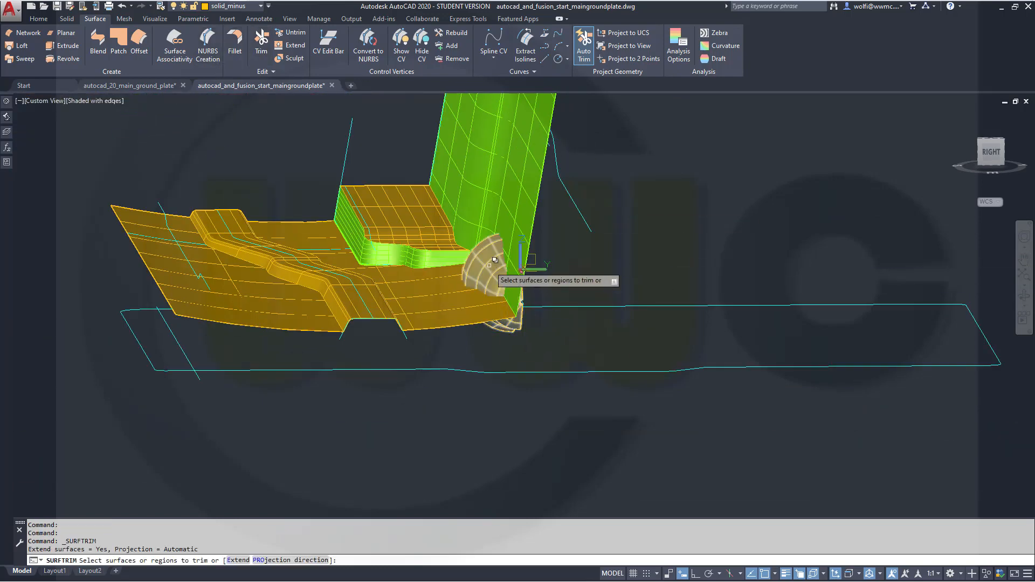
click(513, 267)
click(542, 306)
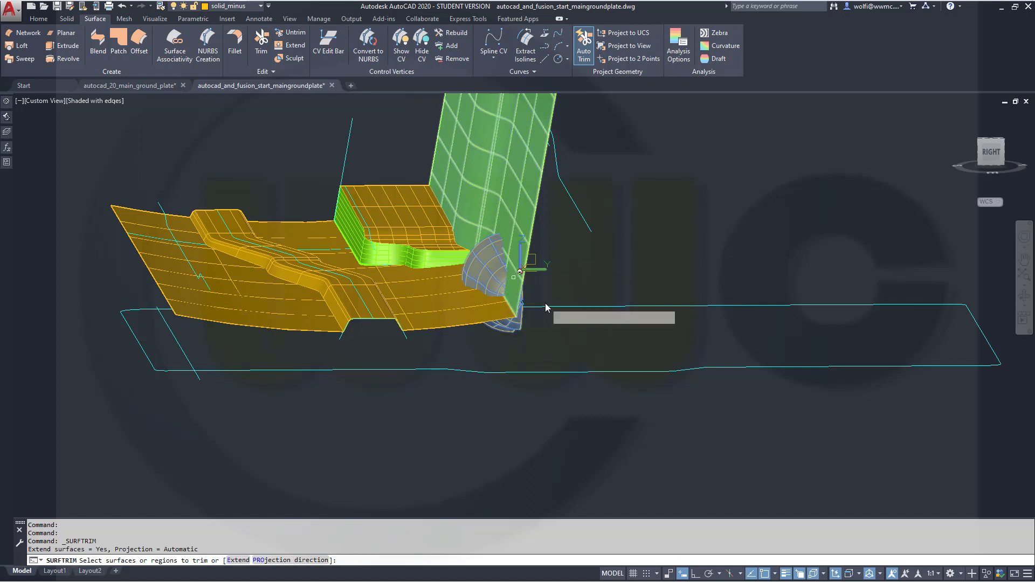
right_click(663, 265)
click(675, 274)
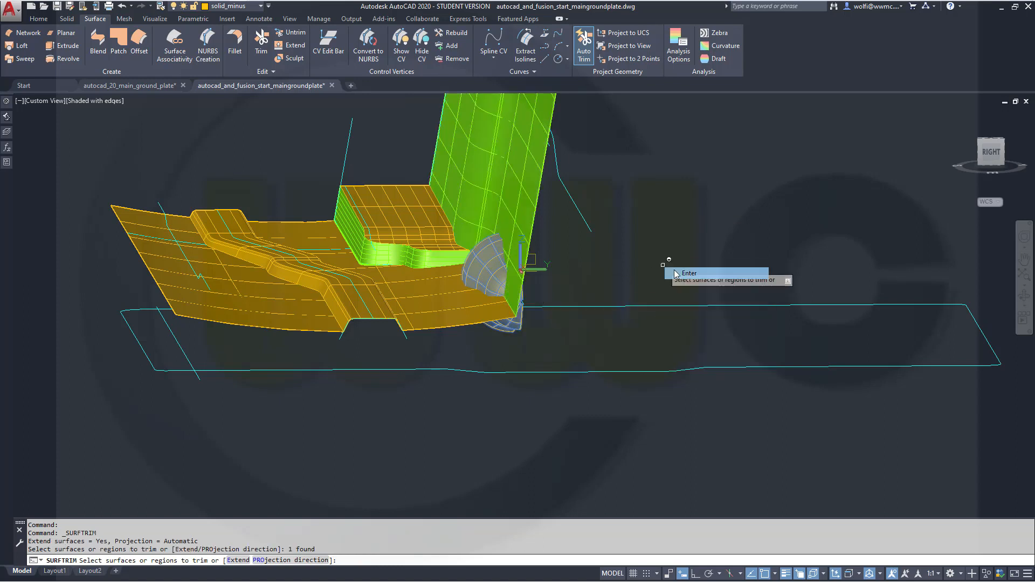
click(443, 302)
click(512, 292)
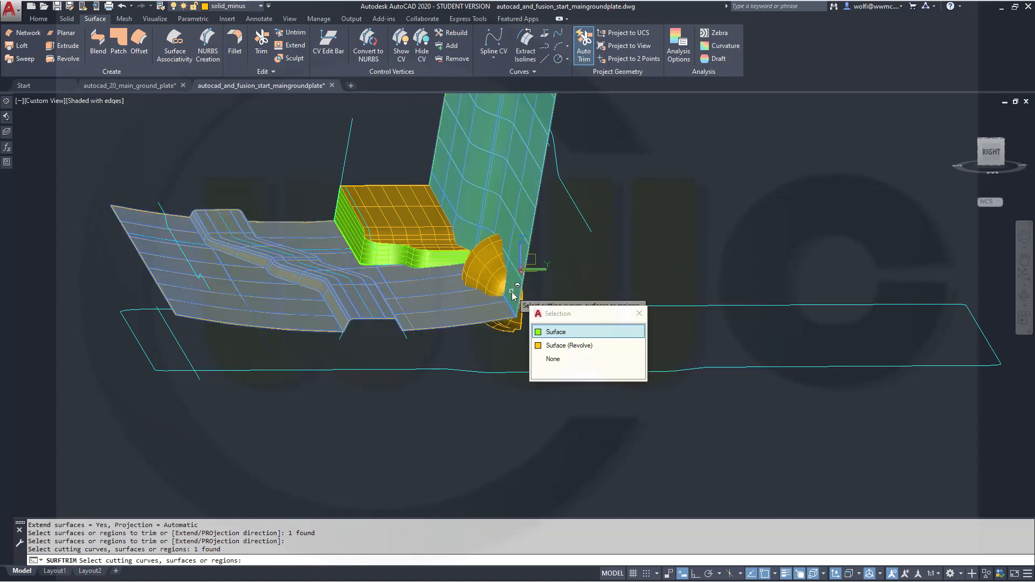
click(556, 332)
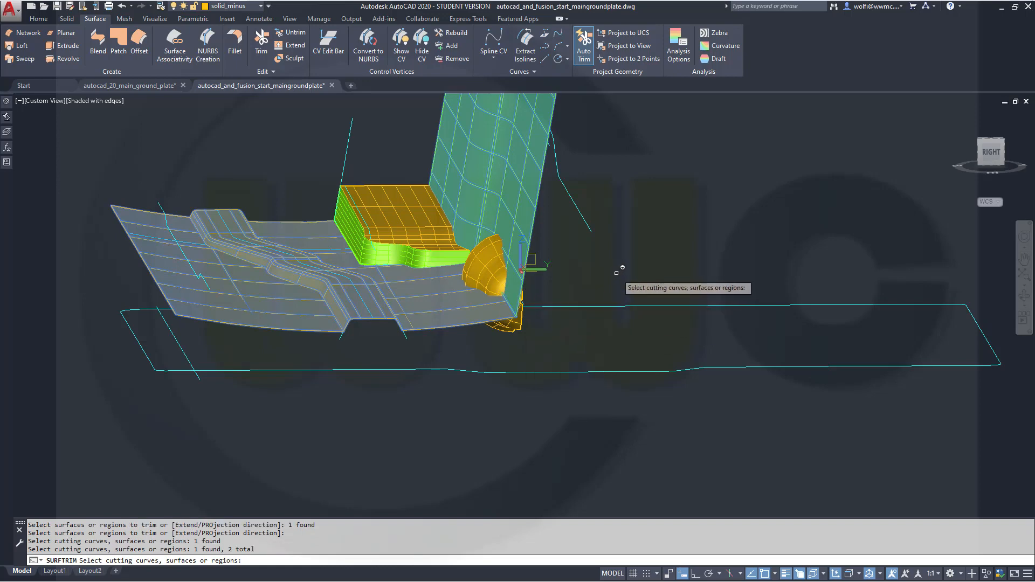
key(Return)
shift+middle_drag(618, 272, 539, 310)
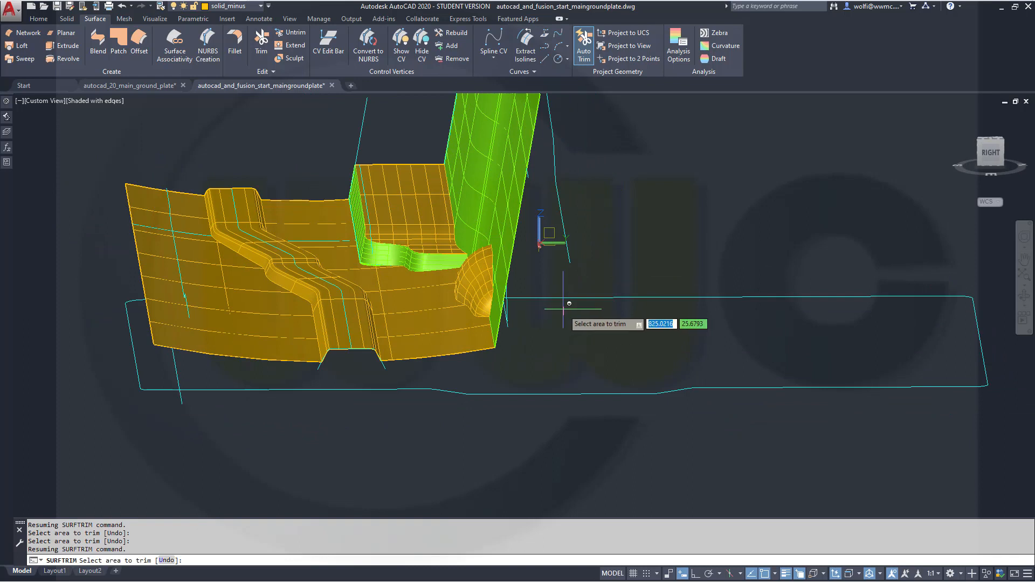
key(Return)
Step: Set up a surface trim of the tall wall with the raised floor strip, low wall, revolved surface and united floor as cutting surfaces
key(Return)
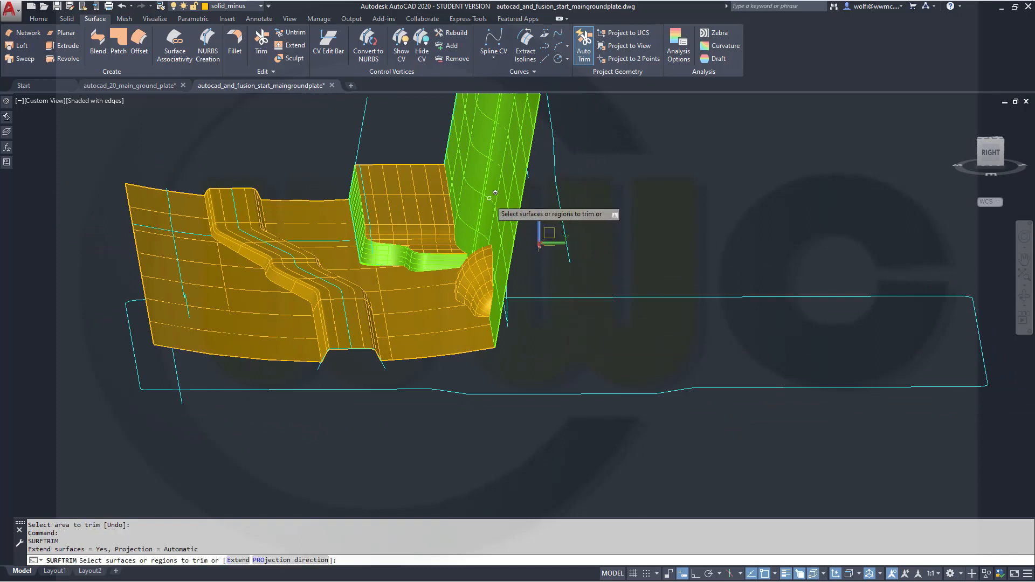
click(494, 182)
right_click(650, 249)
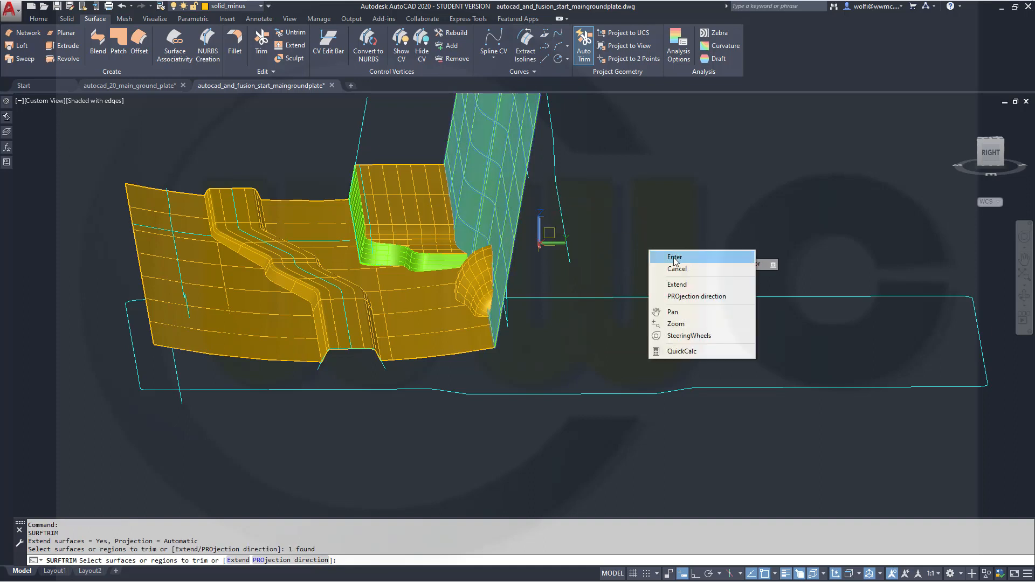
click(678, 255)
click(403, 226)
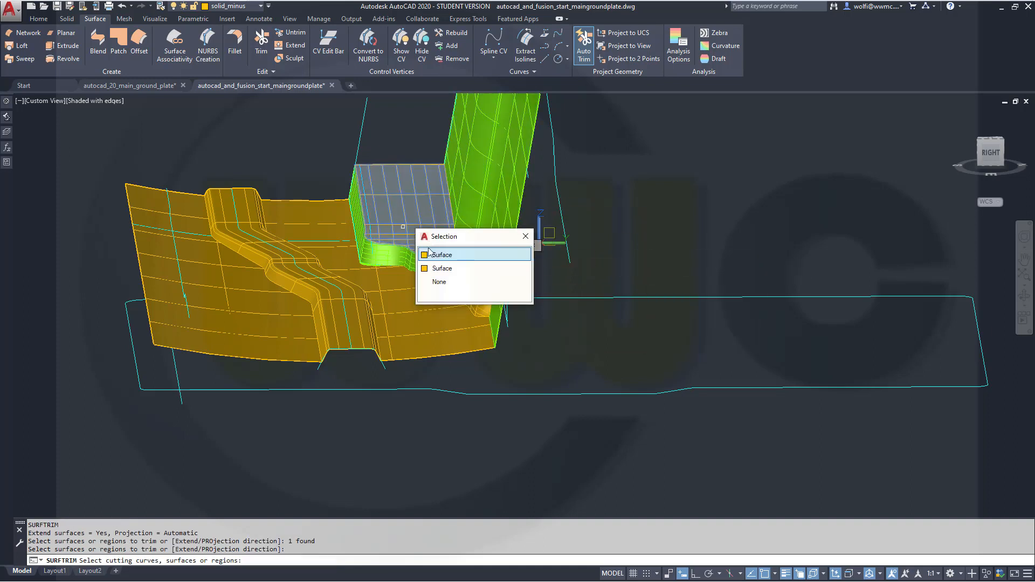
click(448, 259)
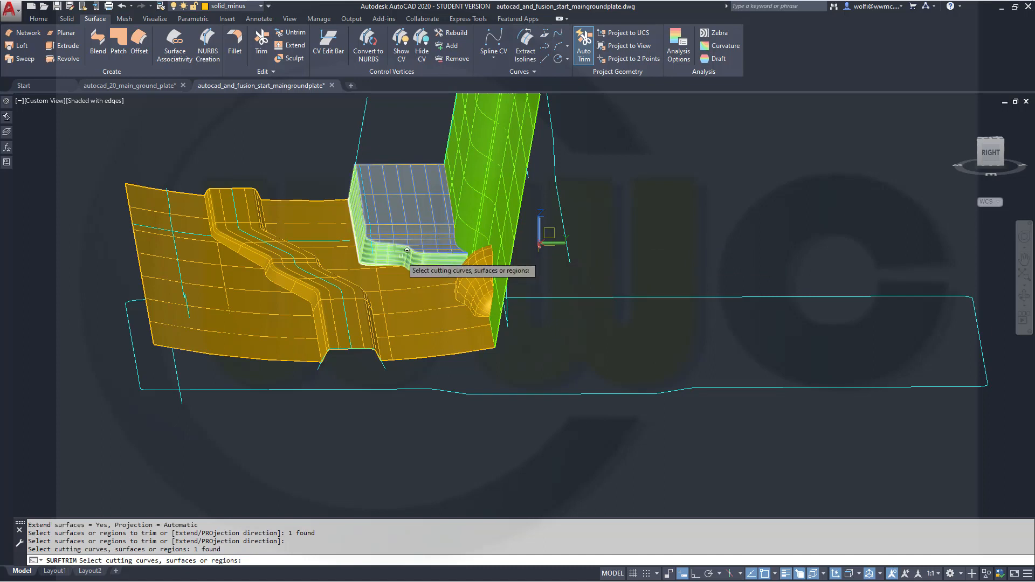
click(409, 259)
click(430, 299)
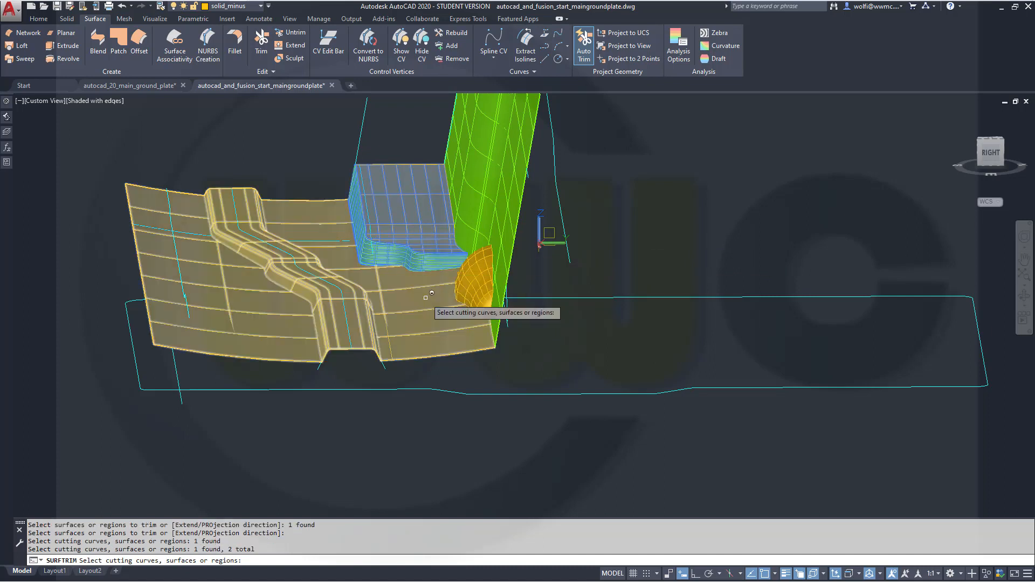
click(480, 297)
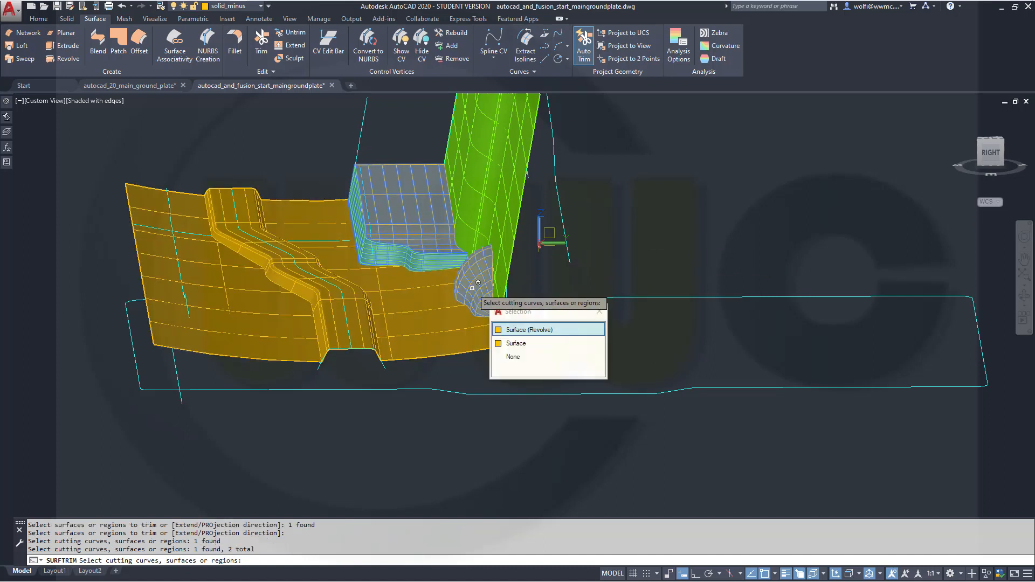
click(513, 331)
click(483, 331)
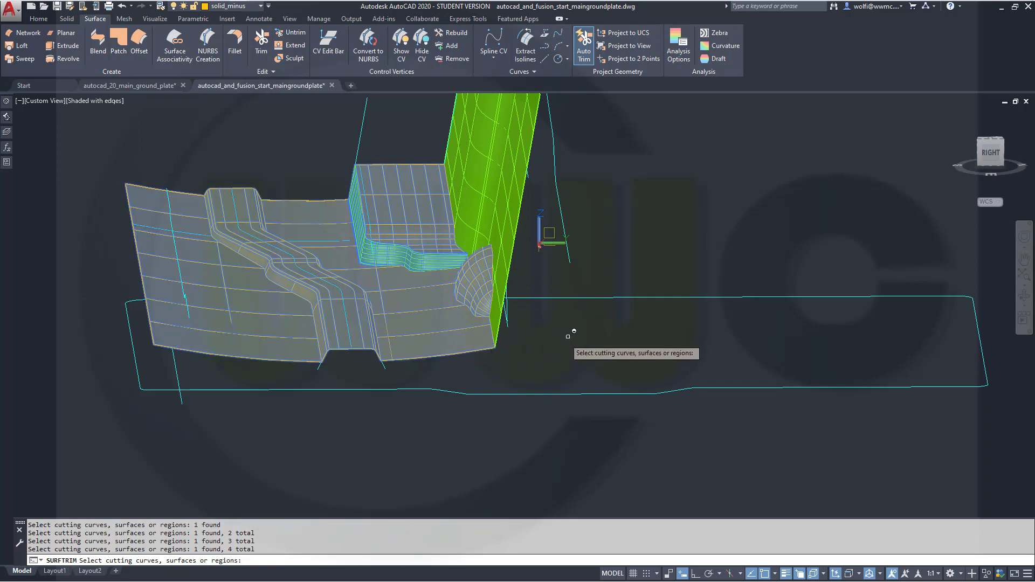
key(Return)
Step: Trim away the tall wall's areas inside the revolved dome and below the raised floor strip
shift+middle_drag(574, 331, 537, 310)
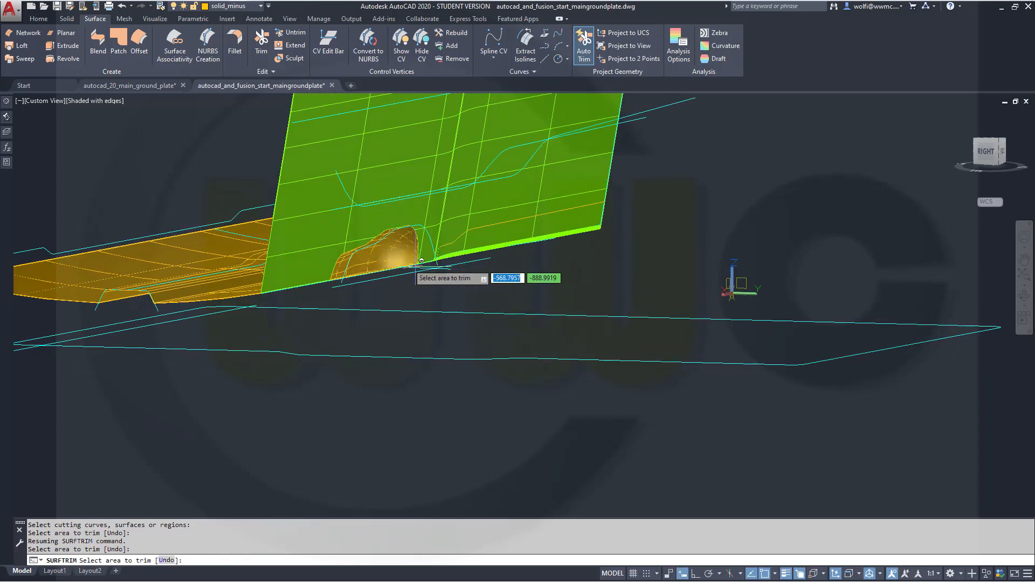
click(534, 235)
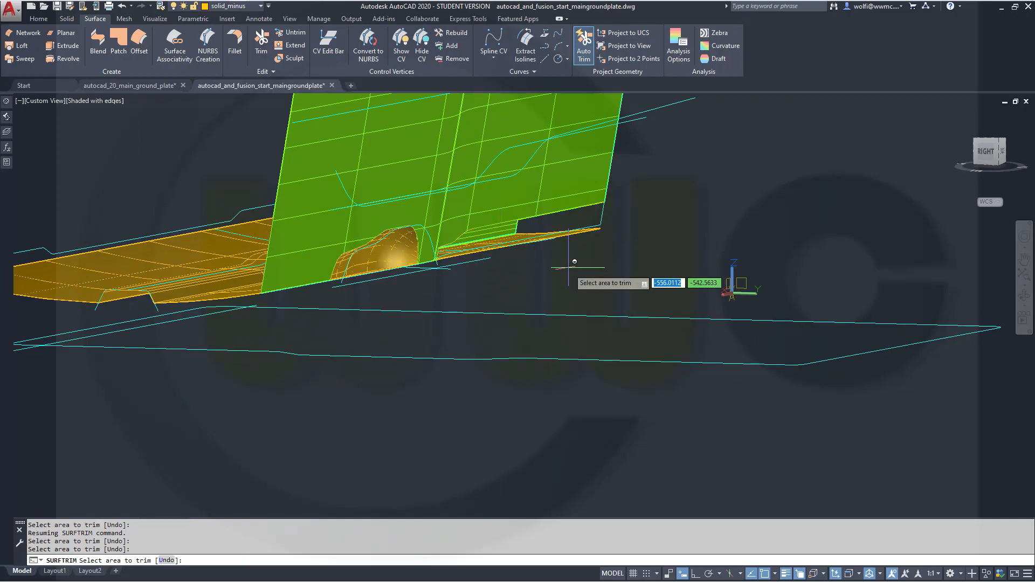
shift+middle_drag(575, 261, 693, 300)
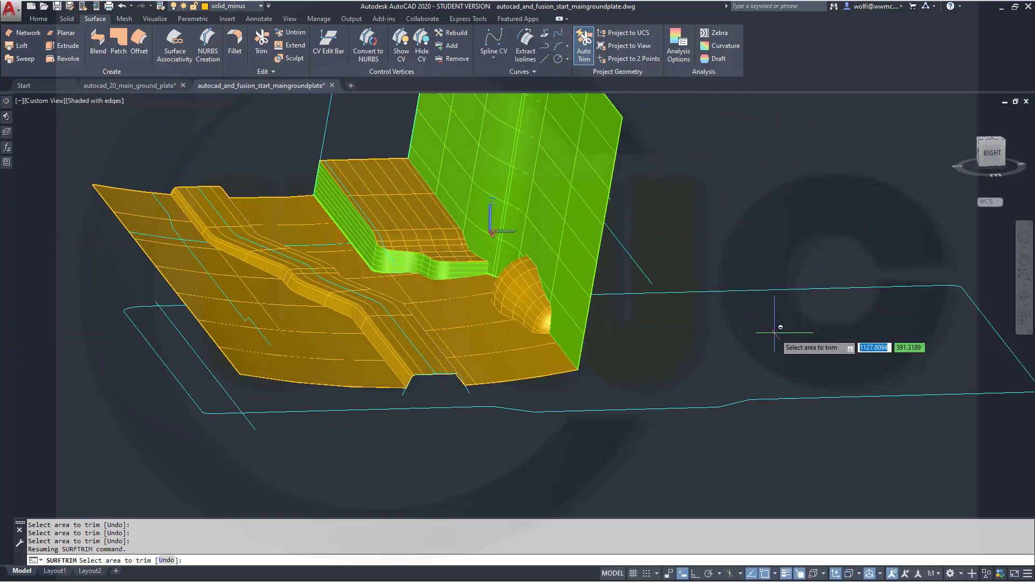
key(Return)
Step: Set up a surface trim of the united floor with the low wall, raised floor strip, tall wall and revolved surface as cutting surfaces
key(Return)
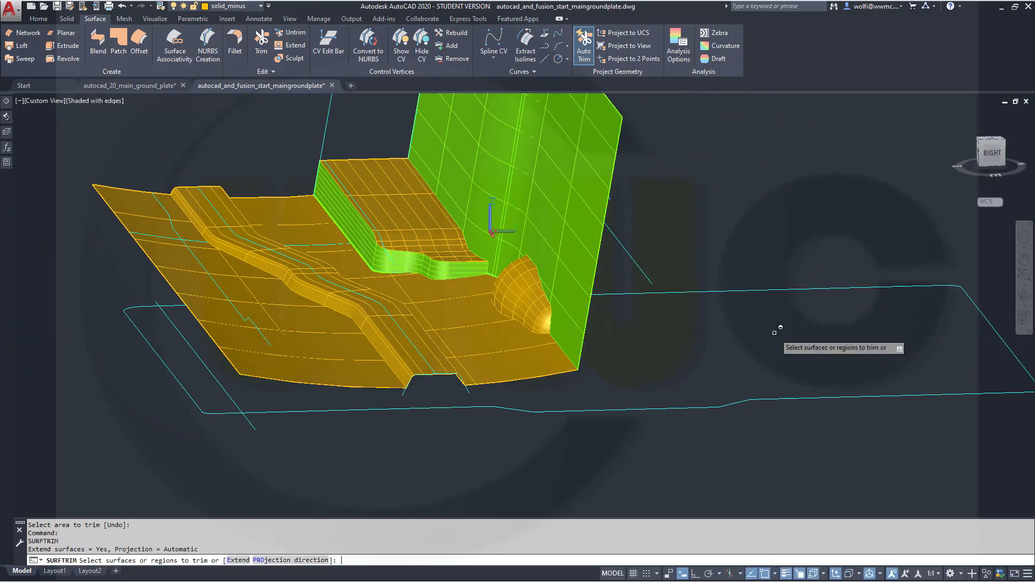
click(562, 354)
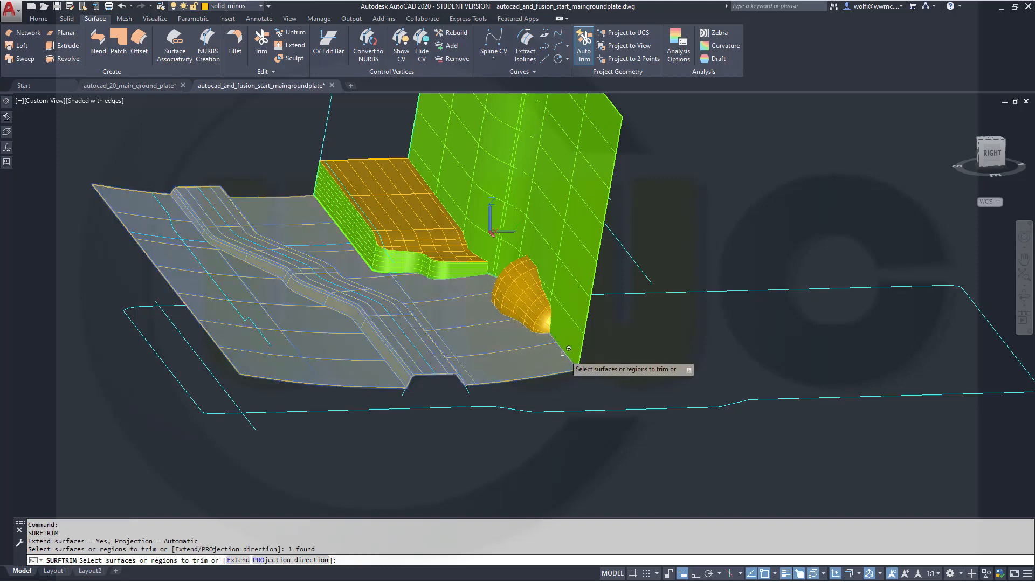
right_click(647, 354)
click(682, 365)
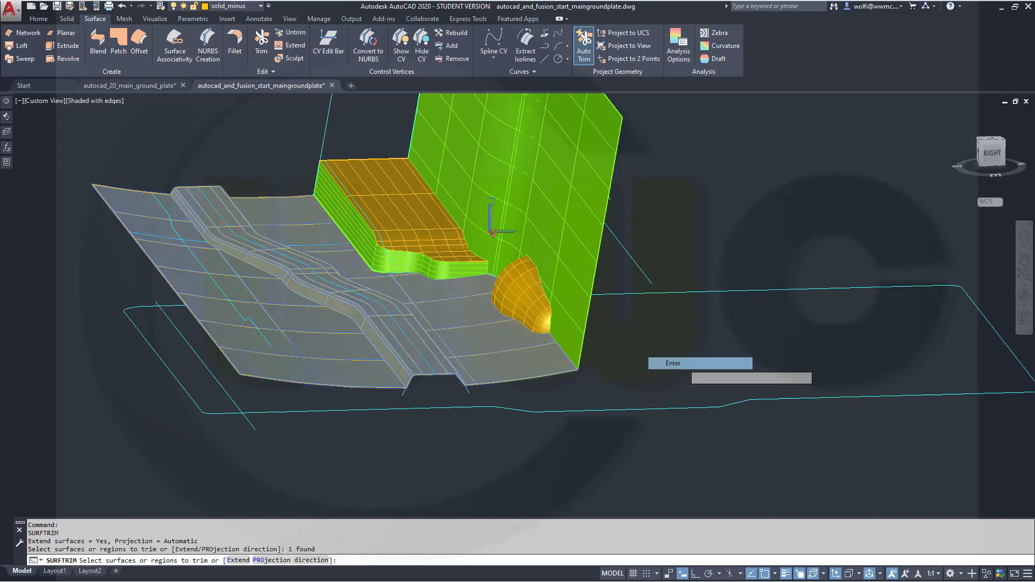
click(426, 261)
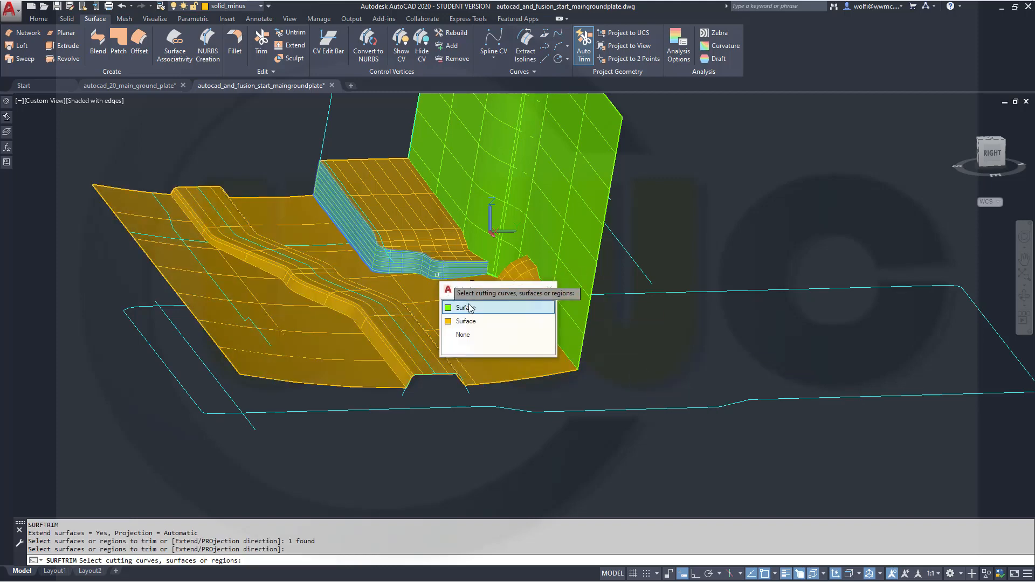
click(456, 302)
click(447, 262)
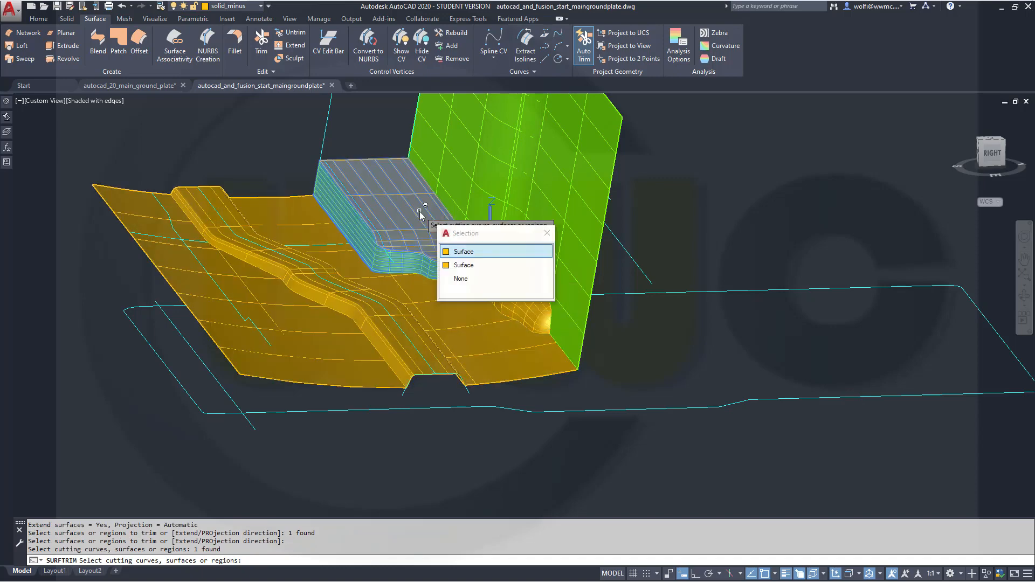
click(475, 248)
click(471, 249)
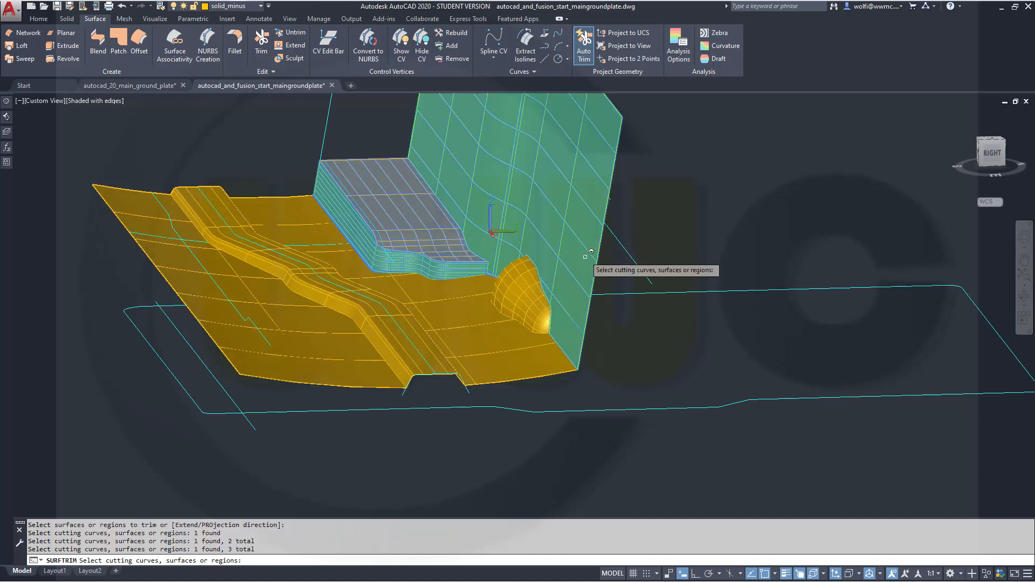
click(517, 282)
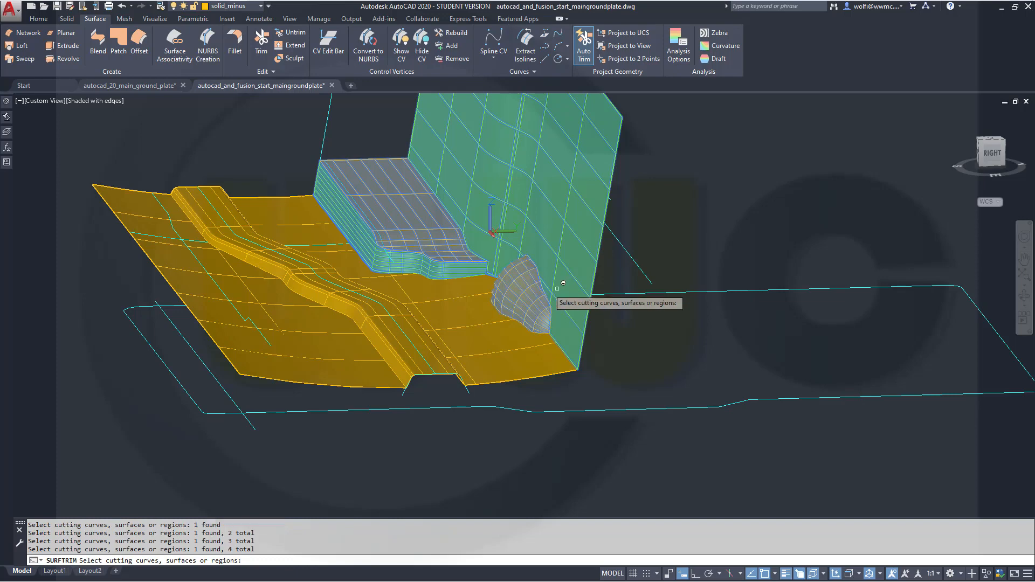
key(Return)
Step: Trim away the united floor's areas beneath the revolved dome and the raised floor strip, and end the trim
shift+middle_drag(693, 324, 531, 240)
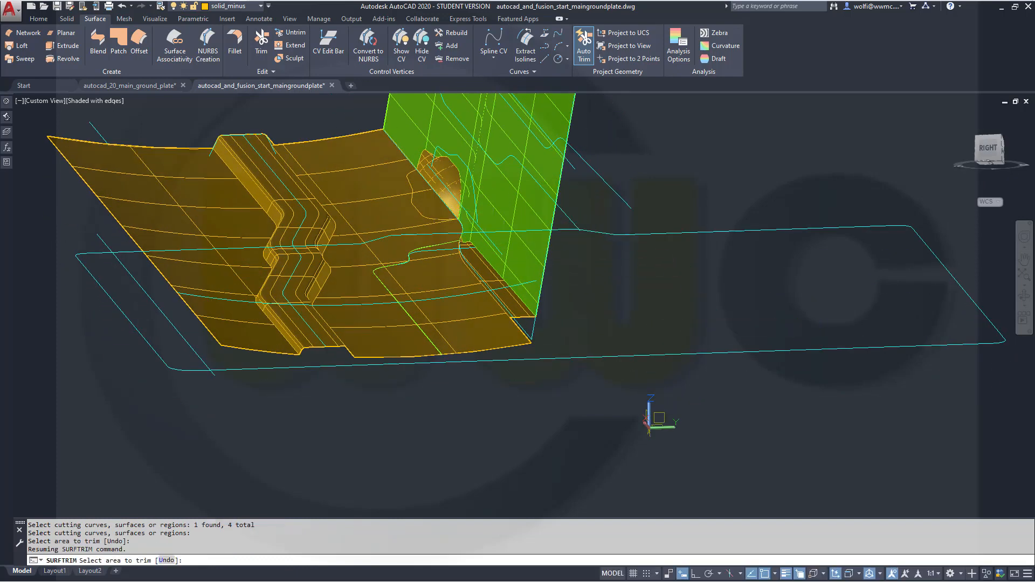
click(438, 206)
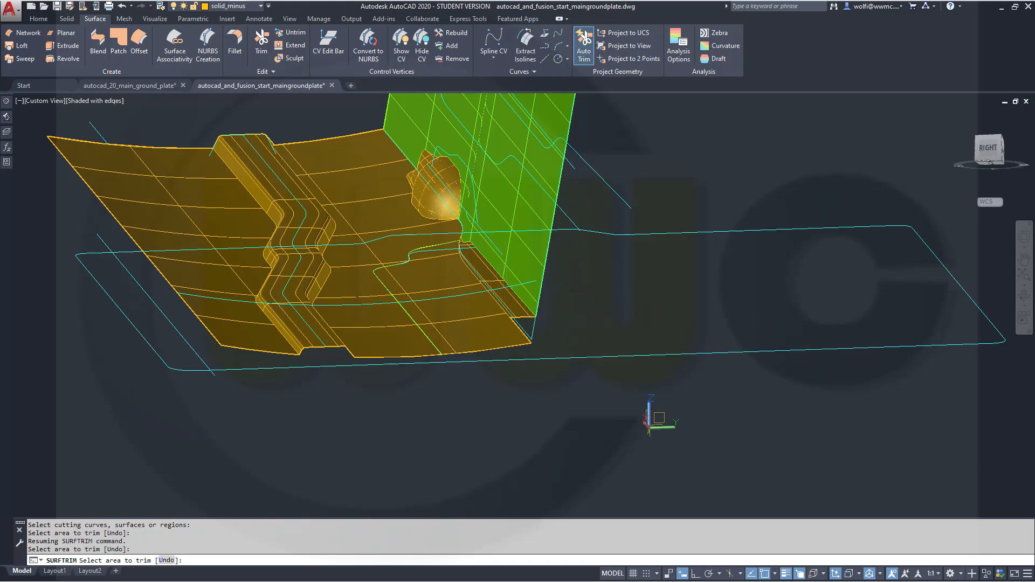
shift+middle_drag(405, 296, 506, 360)
scroll(521, 276, up, 2)
scroll(523, 276, down, 6)
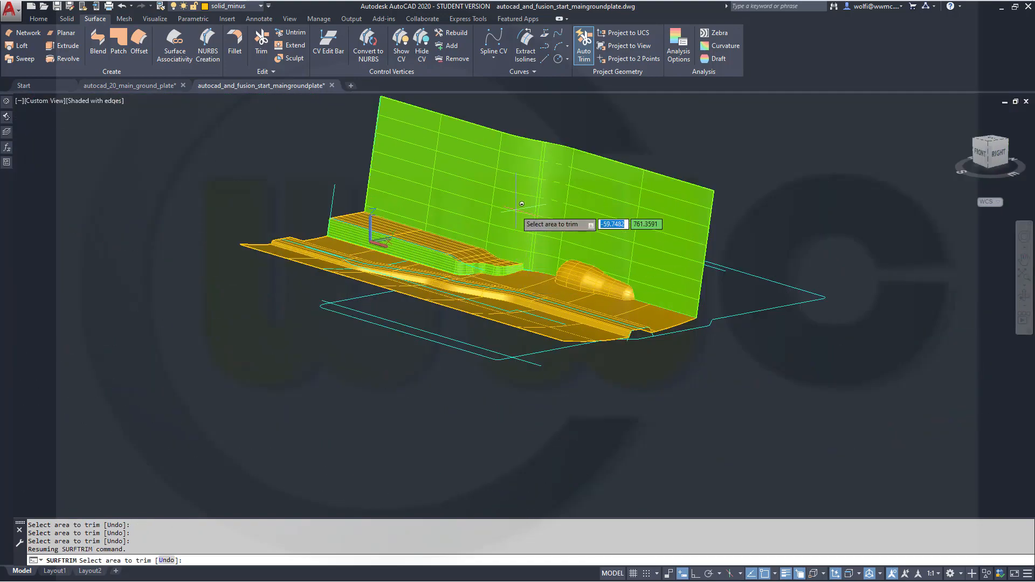
shift+middle_drag(522, 204, 380, 280)
key(Return)
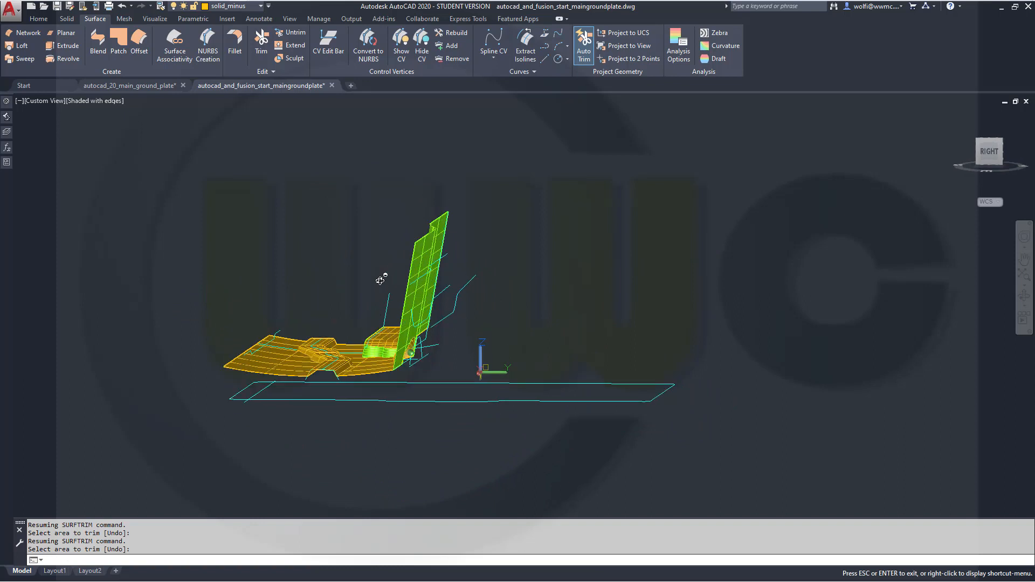
key(Return)
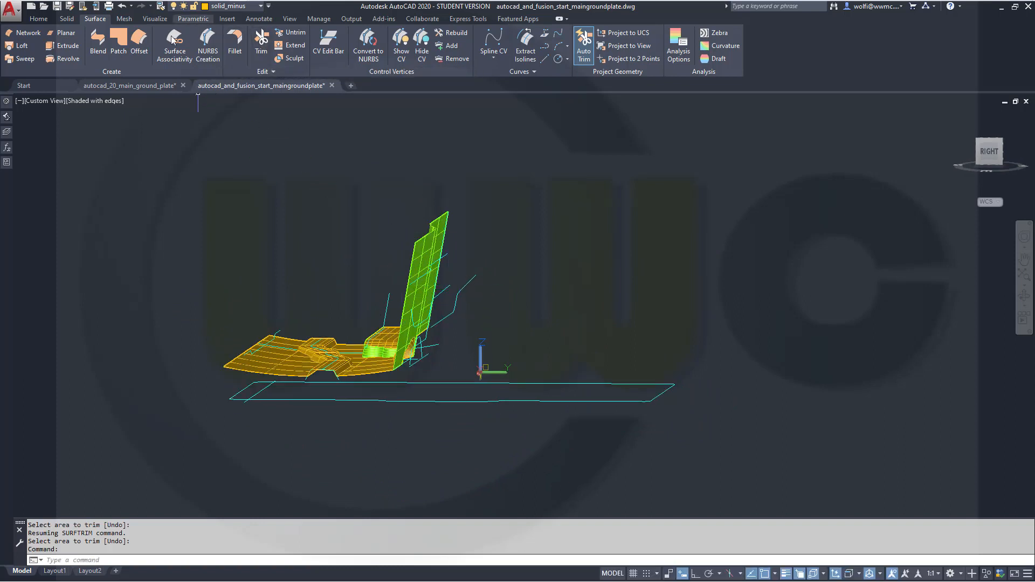
Step: Extrude the bent open profile behind the tall wall as a surface that passes forward through the wall
click(68, 46)
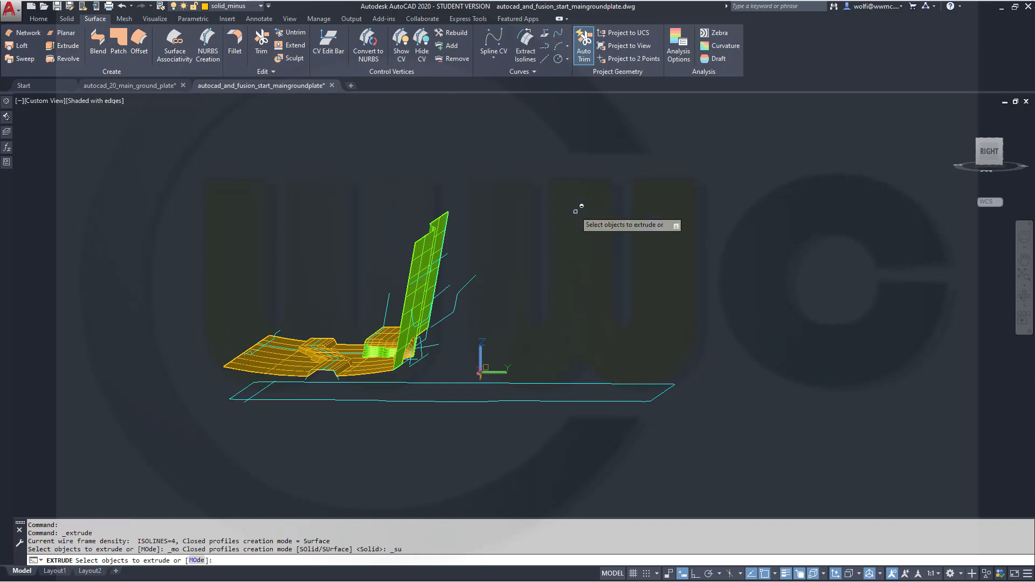
click(474, 277)
right_click(532, 260)
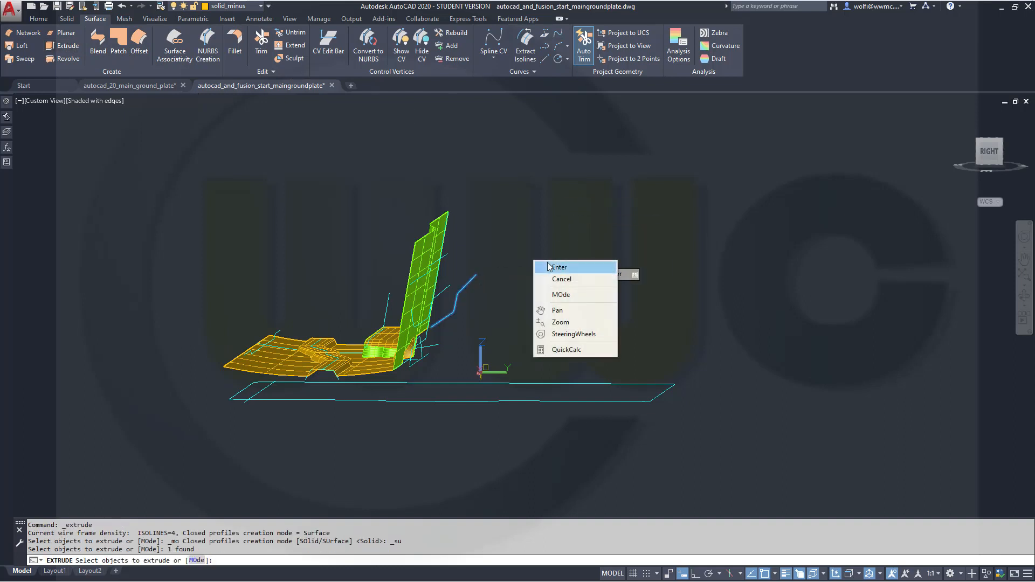
click(557, 267)
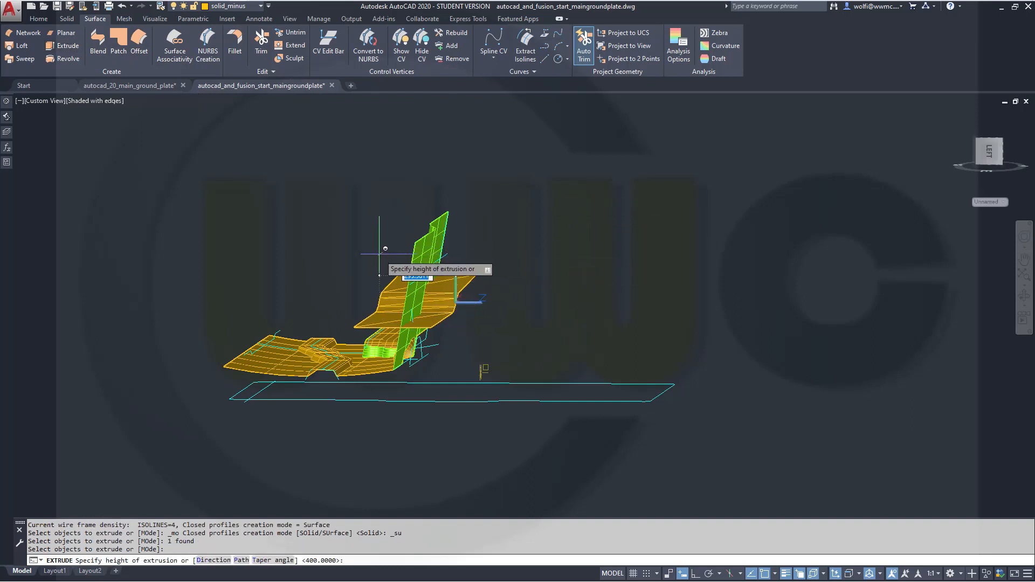
click(401, 247)
Step: Mutually trim the tall wall and the extruded ledge surface, removing the wall above the ledge and the ledge in front of the wall
shift+middle_drag(559, 319, 612, 318)
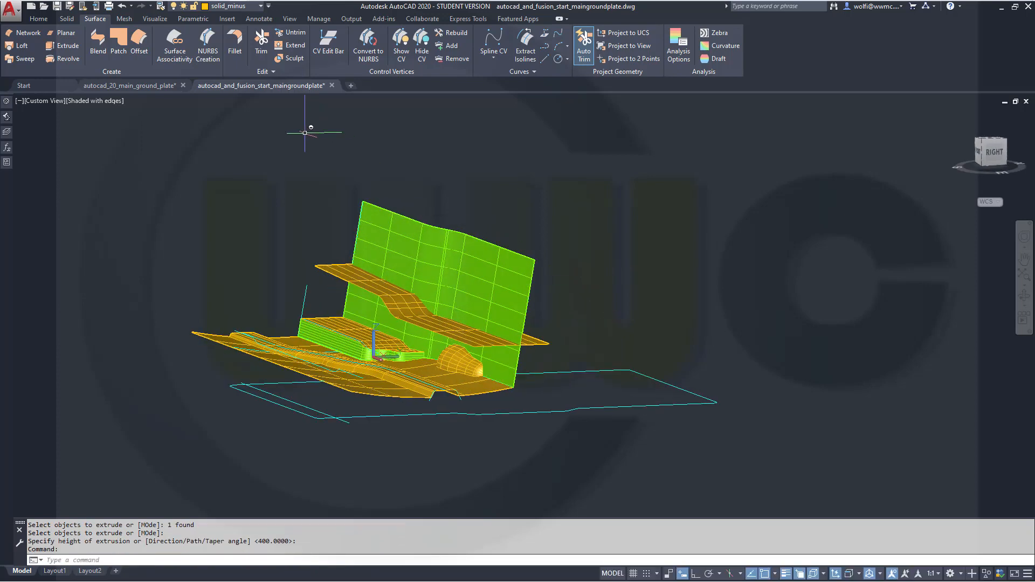
click(262, 46)
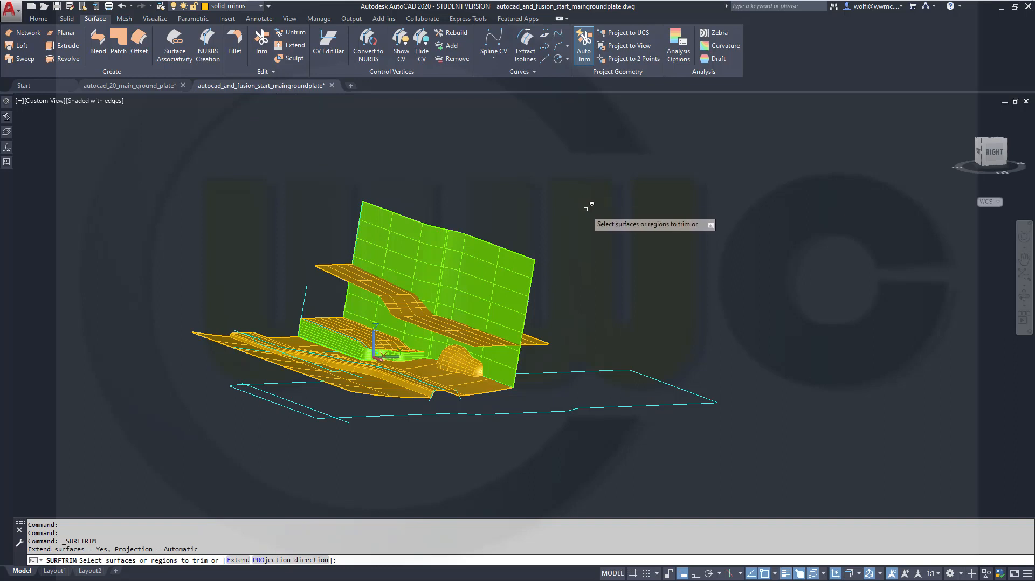
click(493, 340)
click(521, 378)
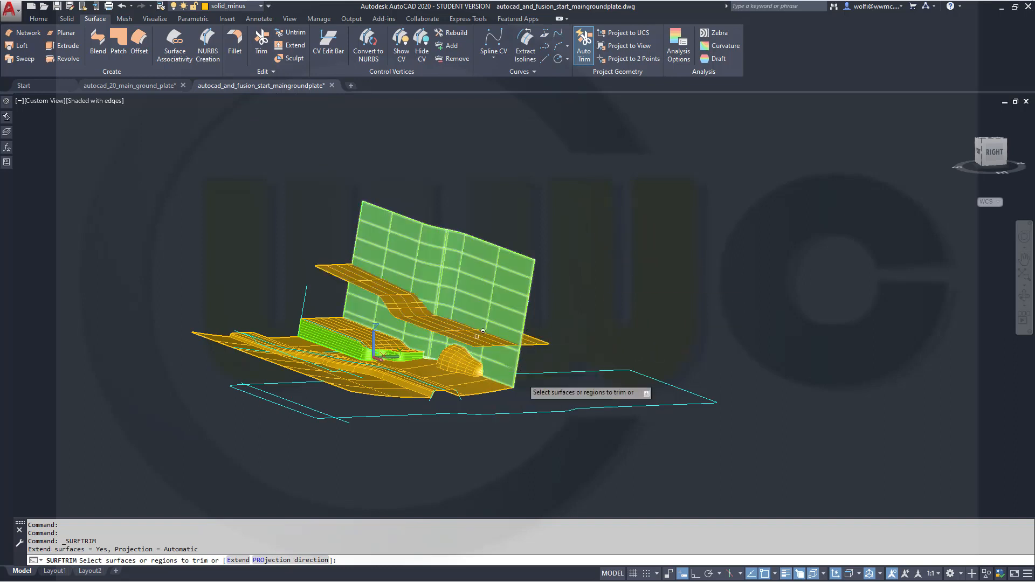
click(526, 291)
right_click(613, 283)
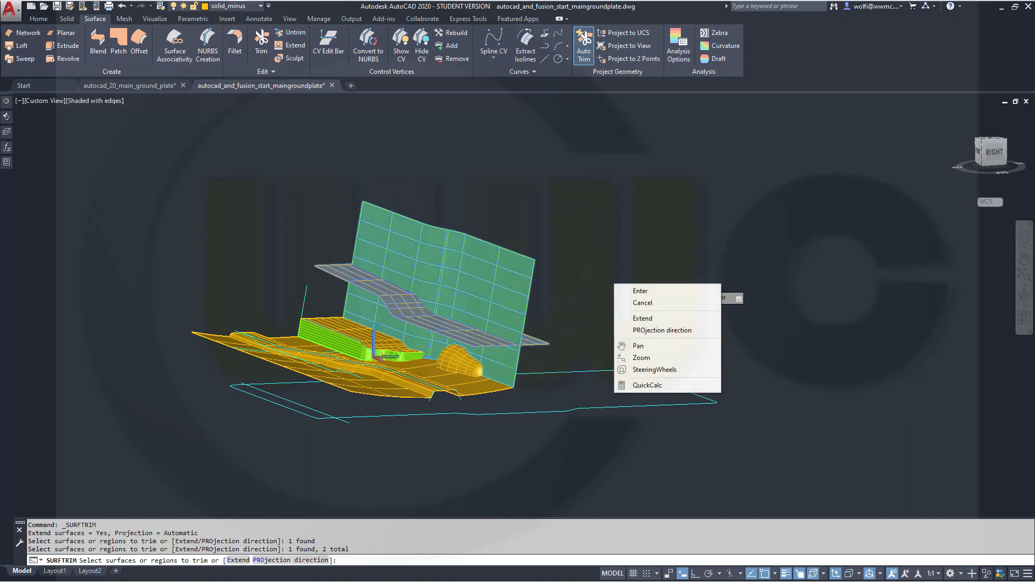
click(641, 292)
click(515, 277)
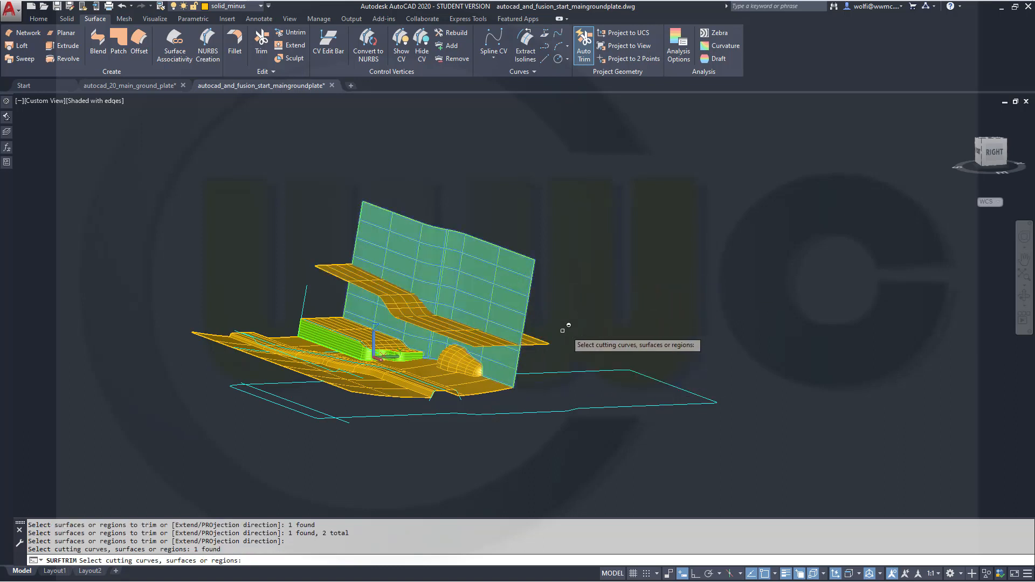
click(535, 341)
key(Return)
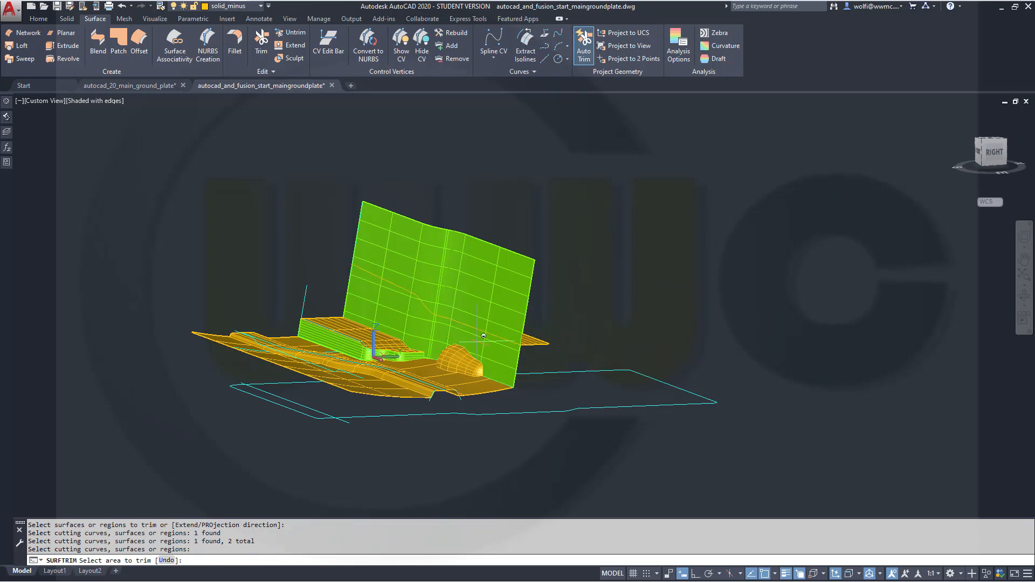
click(499, 281)
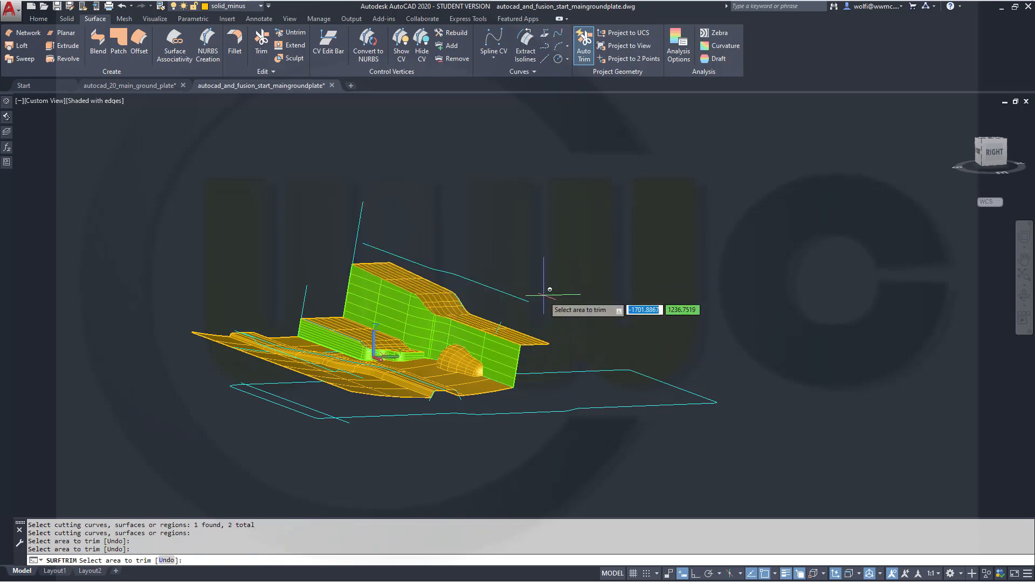
shift+middle_drag(539, 291, 546, 361)
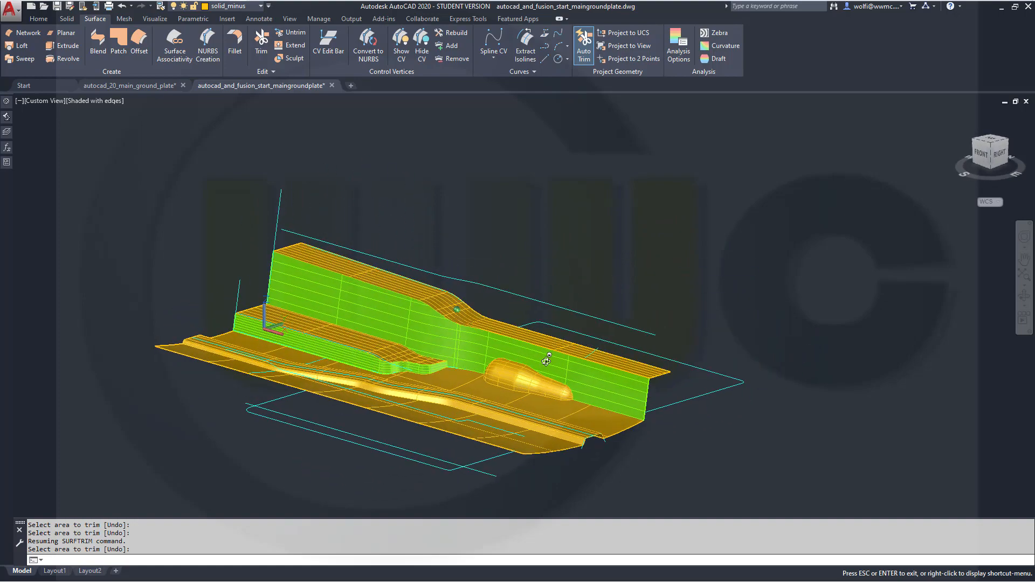
key(Return)
Step: Unite the floor, revolved dome, low wall, raised strip, tall wall and upper ledge into one surface, continuing despite the lost associativity
click(66, 20)
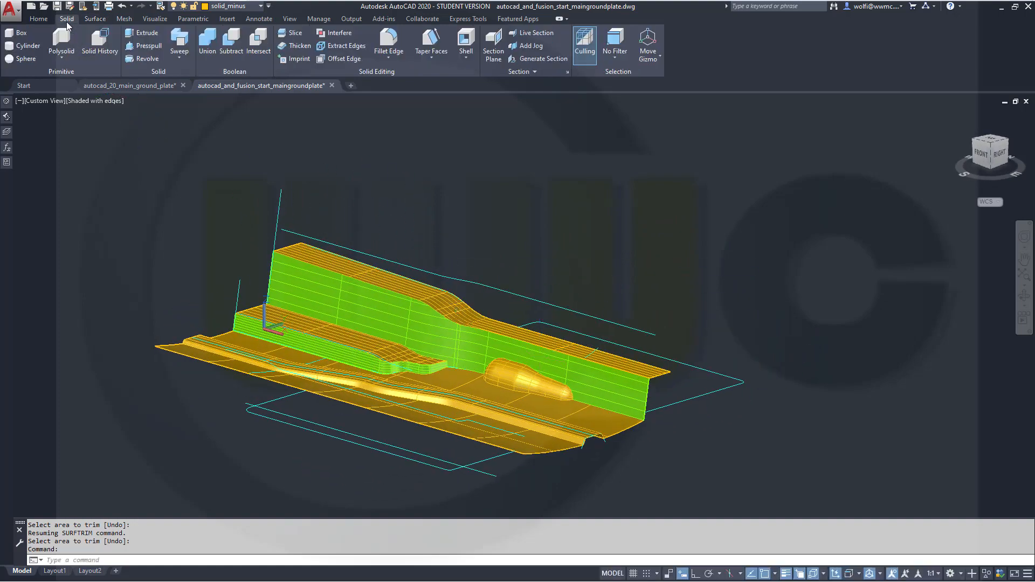
click(208, 42)
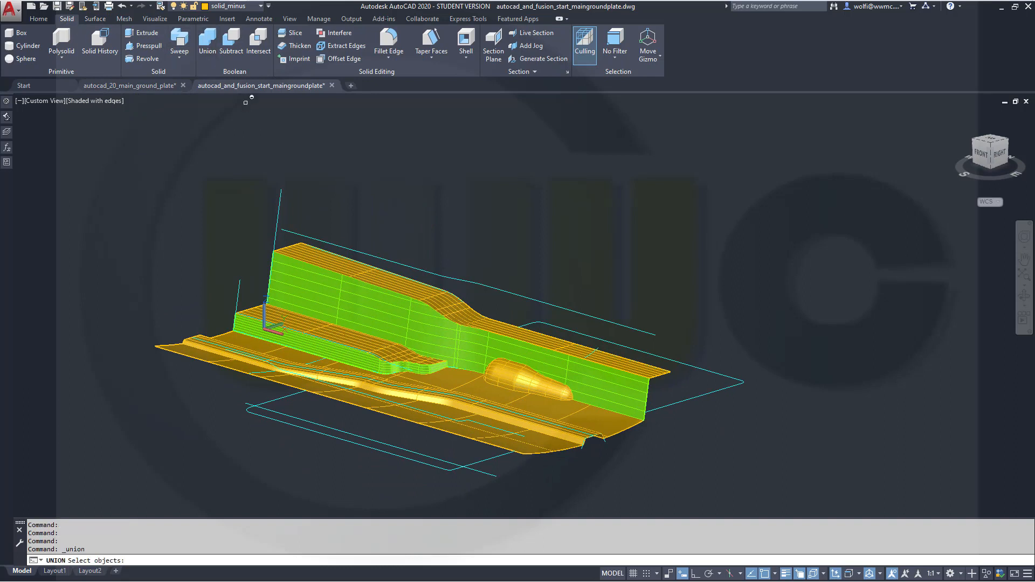
click(511, 362)
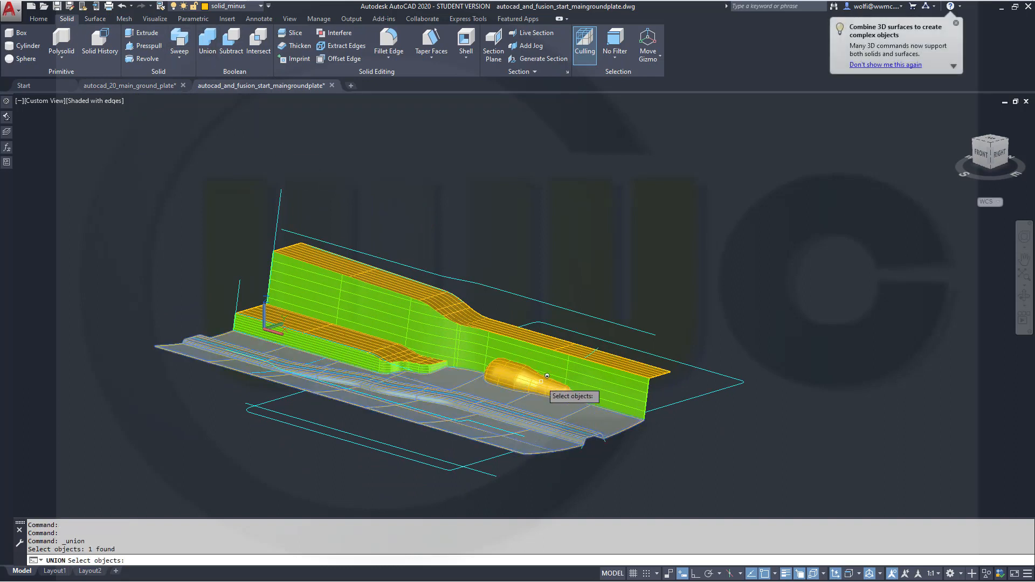
click(383, 360)
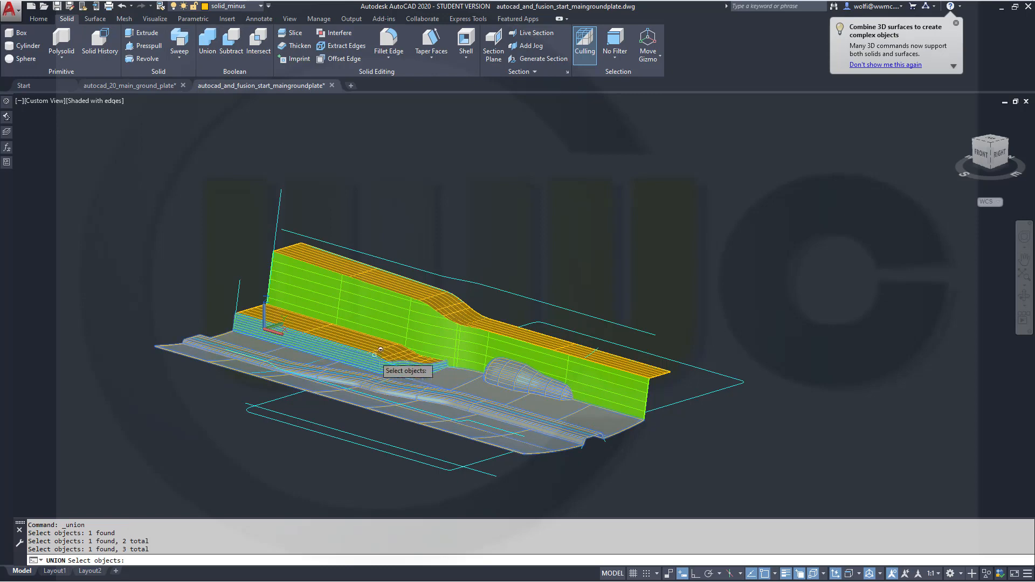
click(380, 348)
click(414, 328)
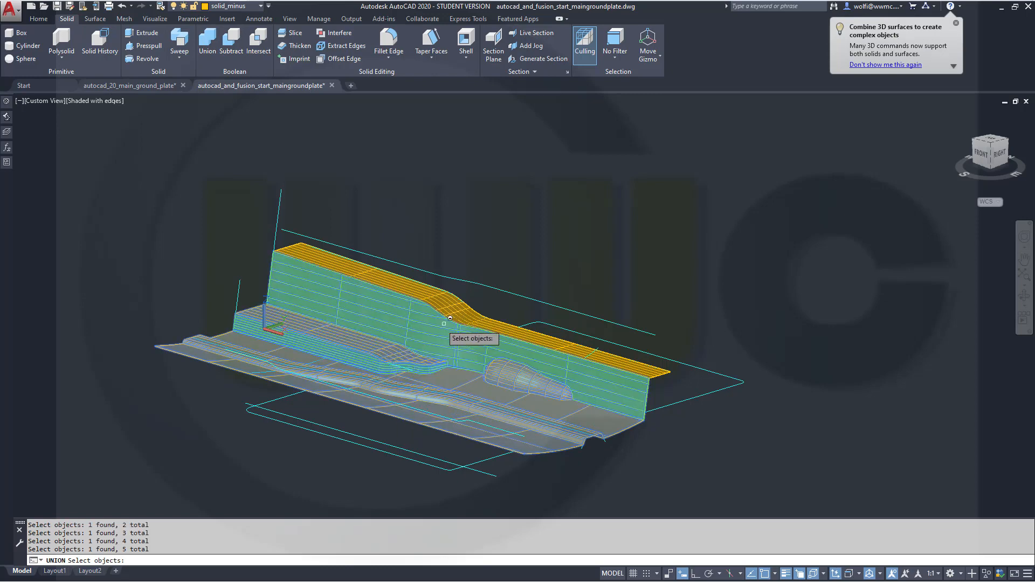
click(459, 313)
key(Return)
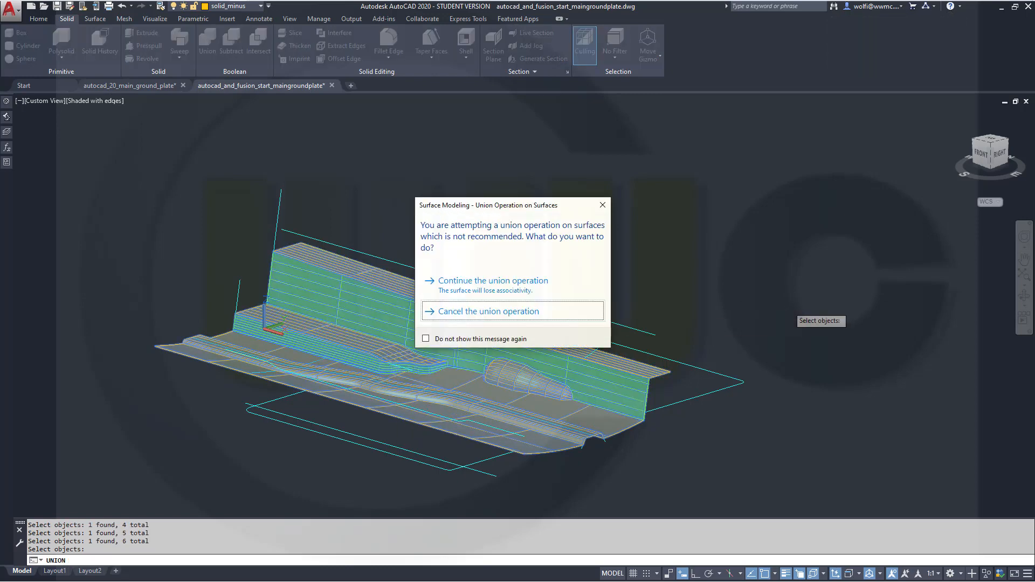
click(522, 290)
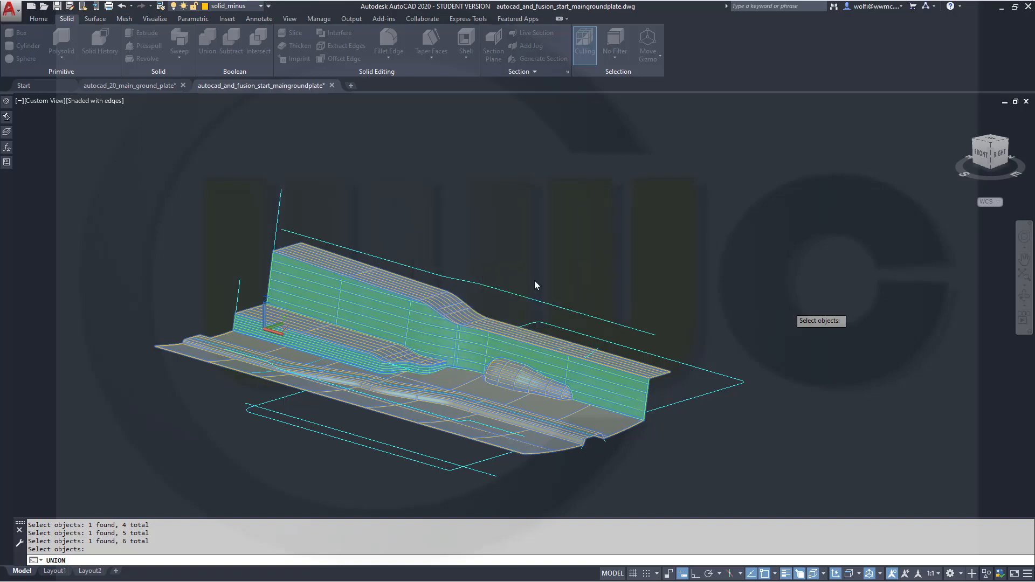
Step: Fillet the long edge chain between the tall wall and the upper ledge with a radius of 20
shift+middle_drag(500, 312, 521, 372)
scroll(528, 394, up, 5)
scroll(528, 394, down, 5)
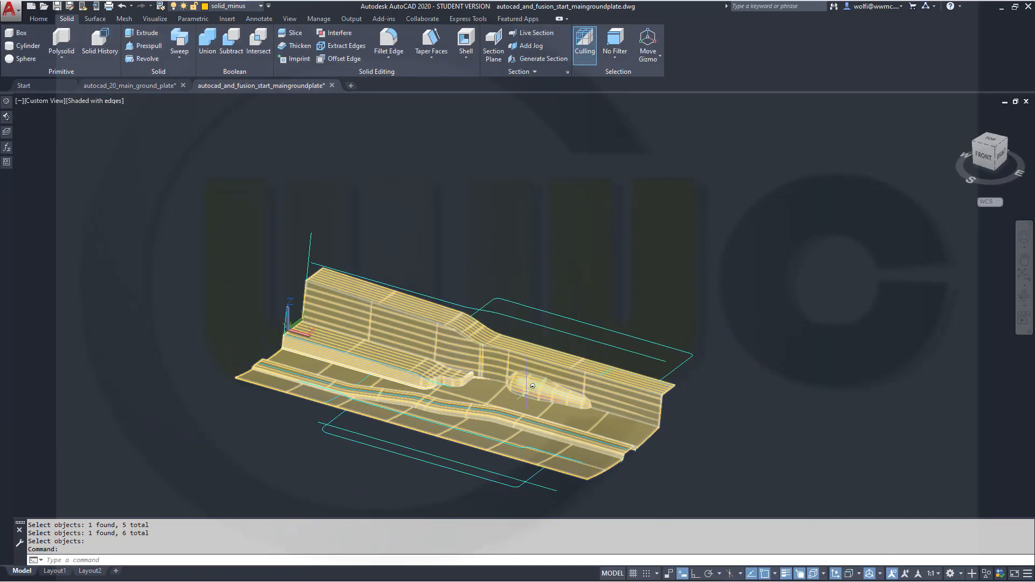
click(388, 40)
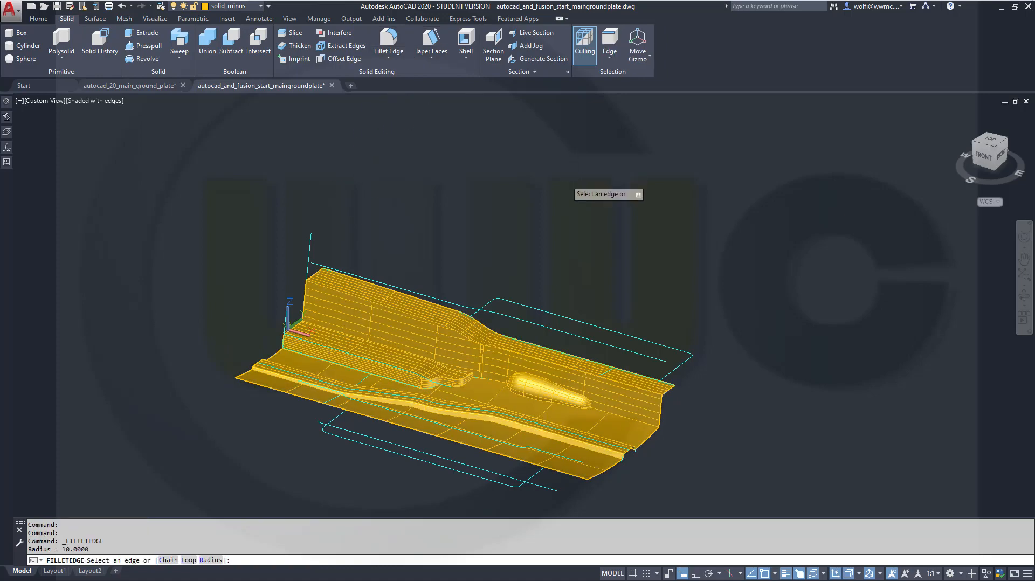
right_click(566, 181)
click(599, 239)
text(2)
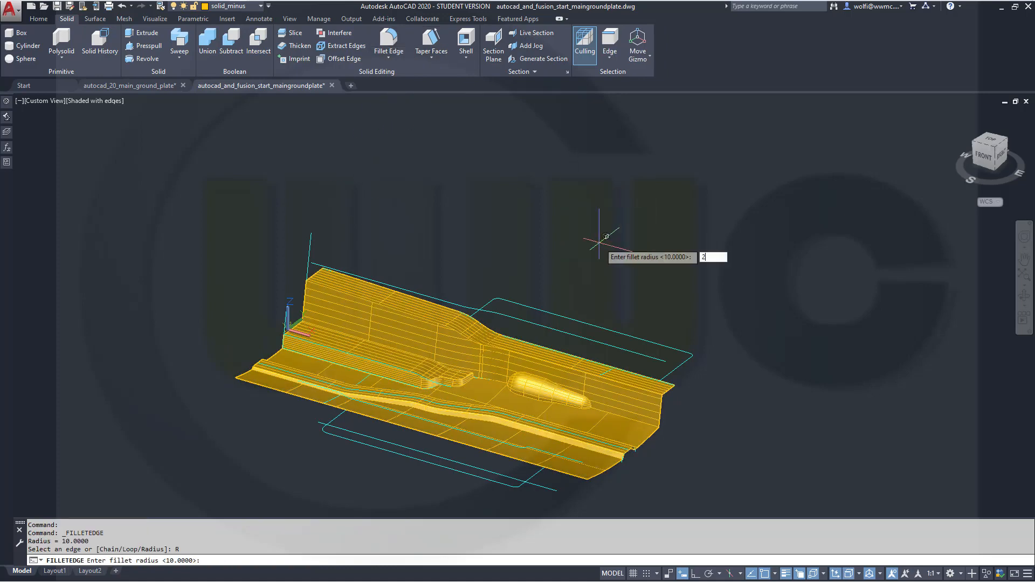
text(0)
key(Return)
right_click(599, 242)
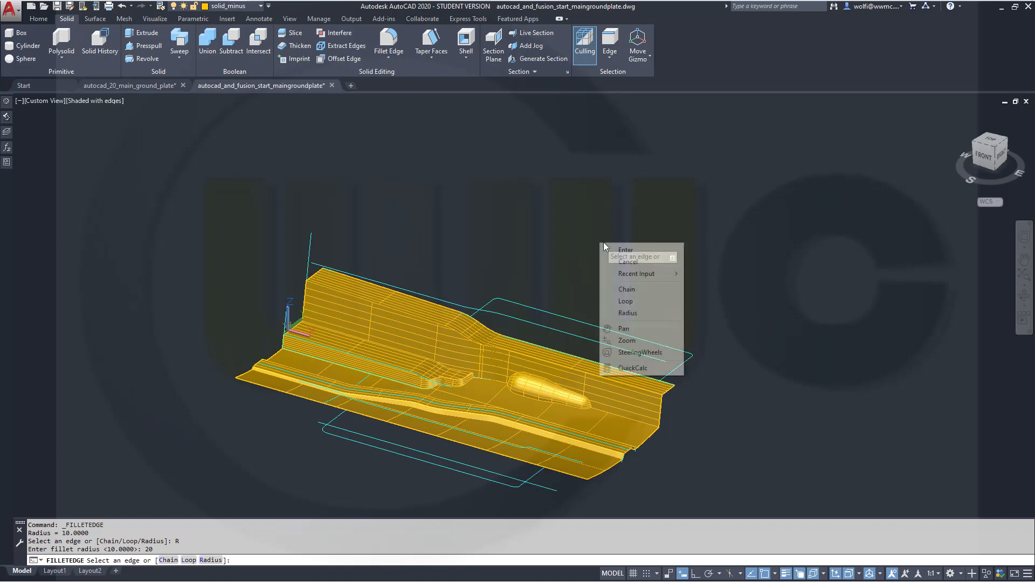
click(641, 294)
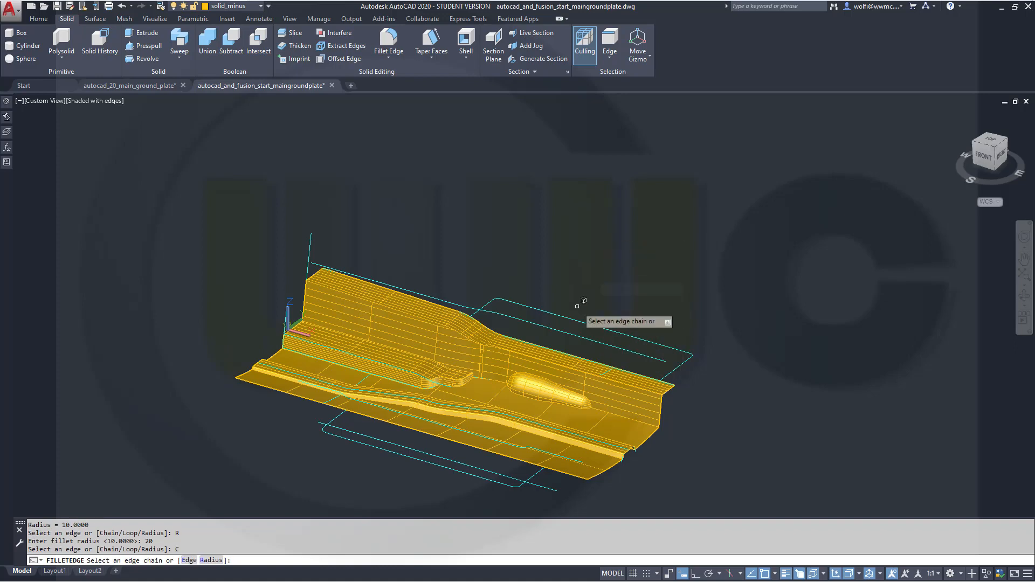
click(441, 323)
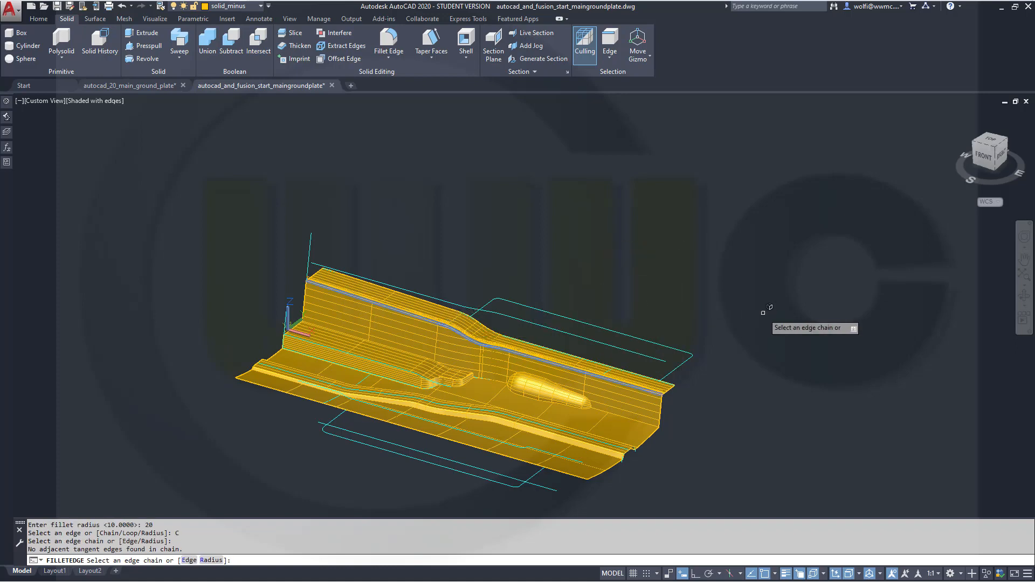
key(Return)
key(Return)
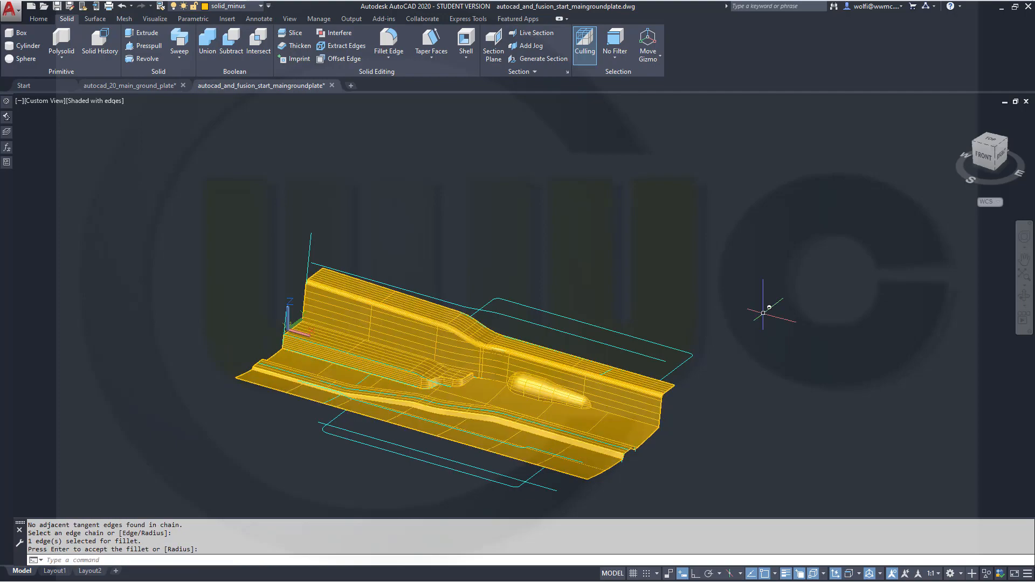
Step: Fillet the front and rear edge chains where the raised strip meets the floor with a radius of 10
scroll(722, 387, up, 6)
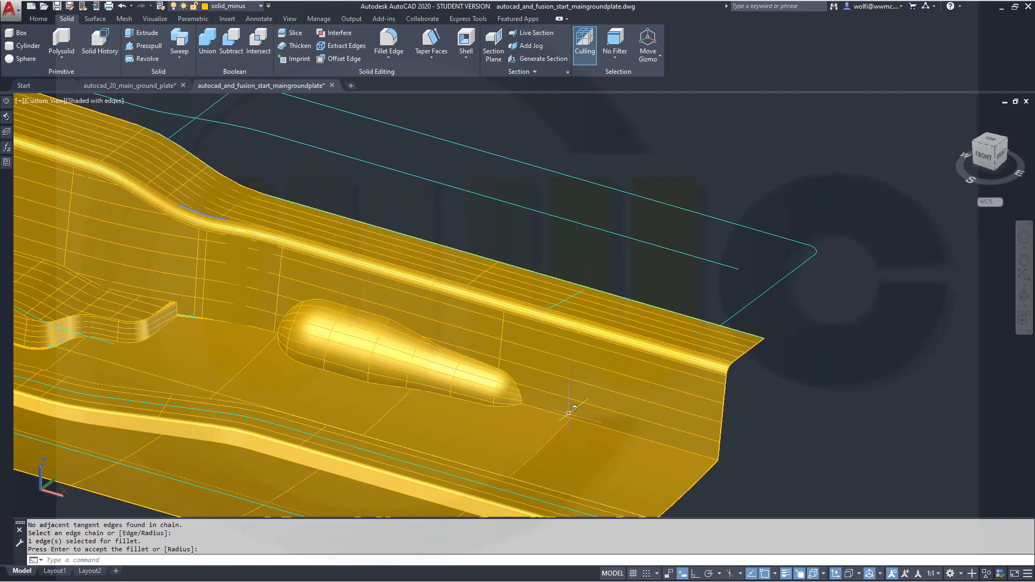
scroll(567, 412, down, 6)
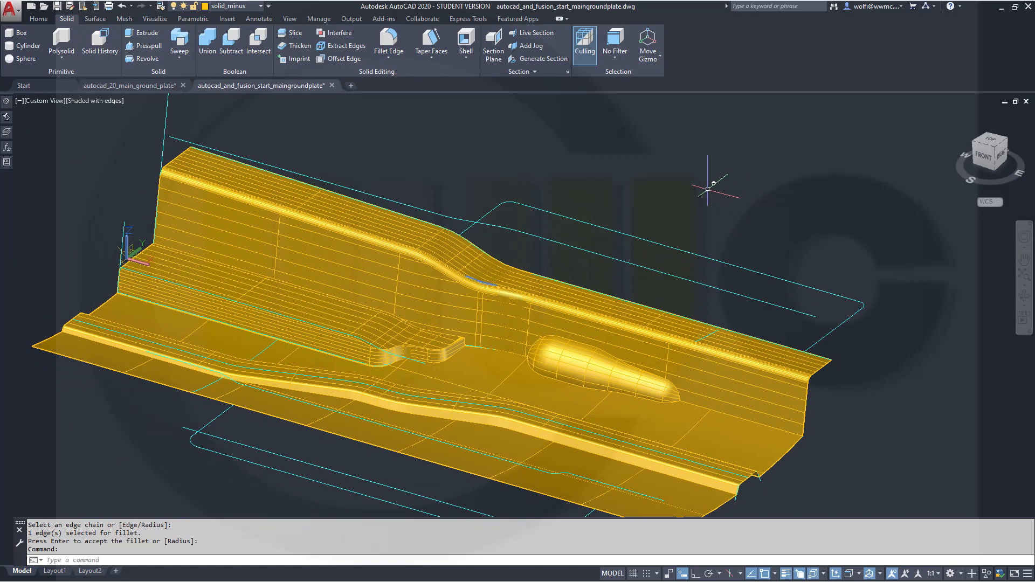
key(Return)
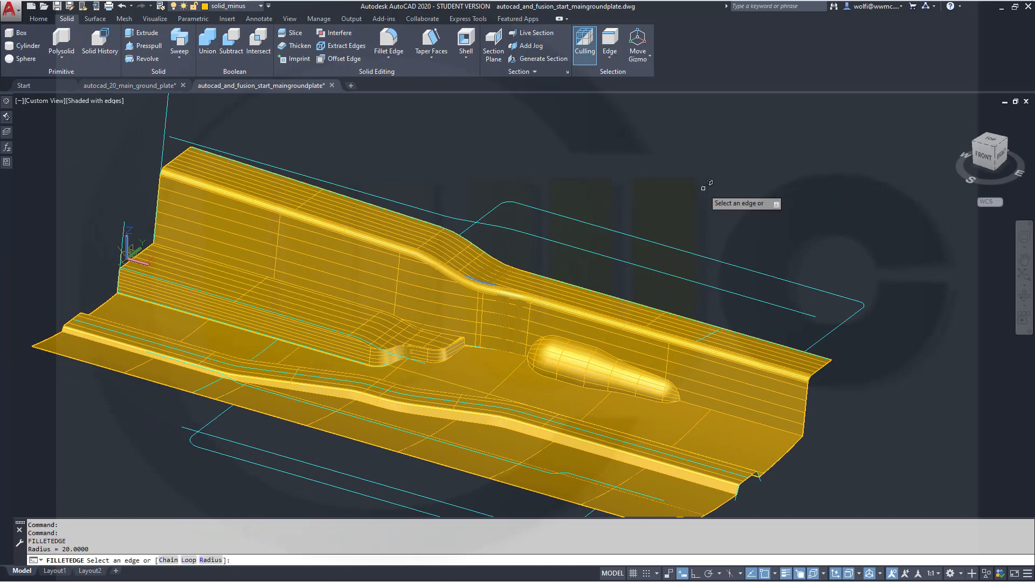
right_click(703, 188)
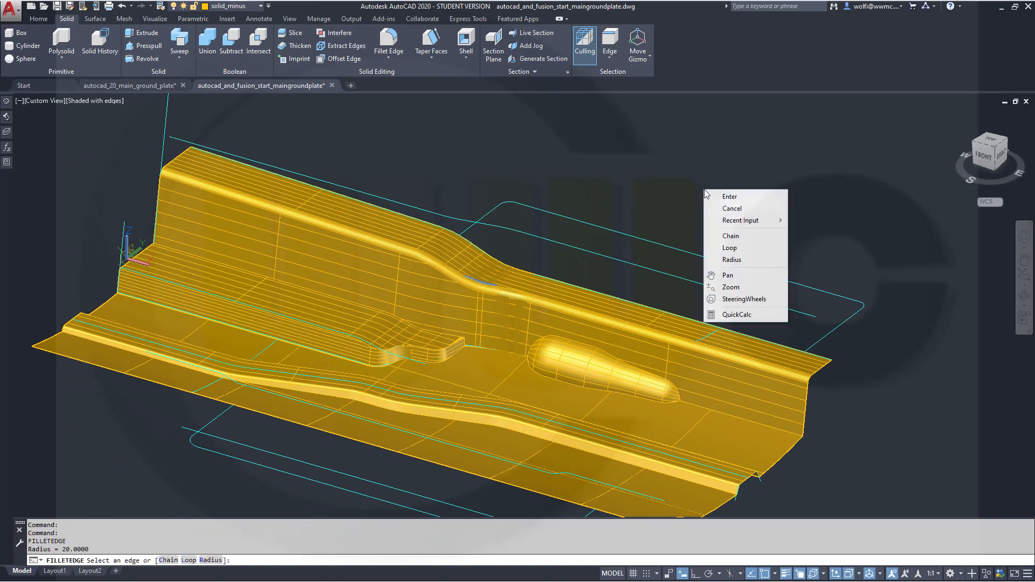
click(742, 239)
right_click(740, 202)
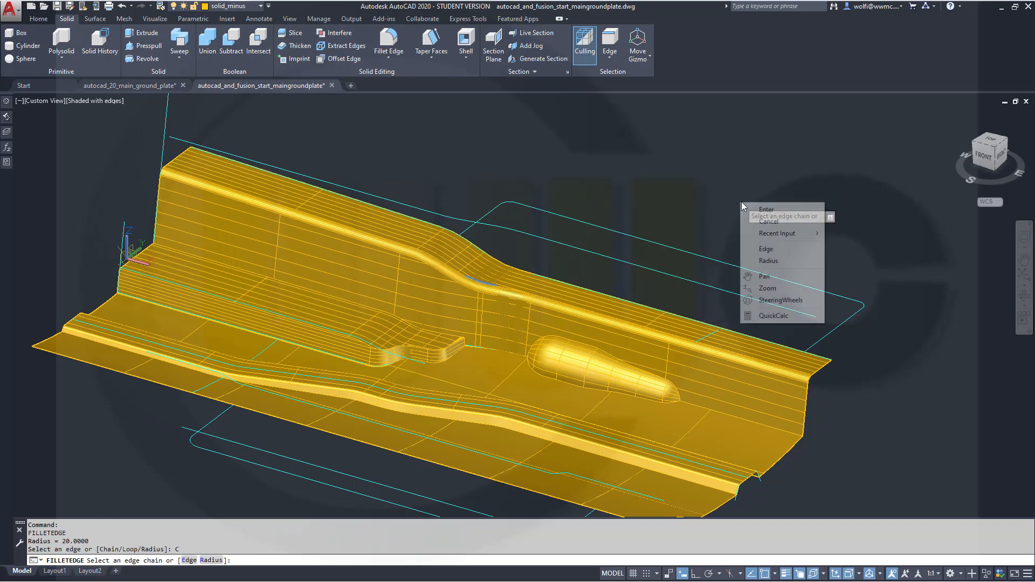
click(768, 262)
key(Return)
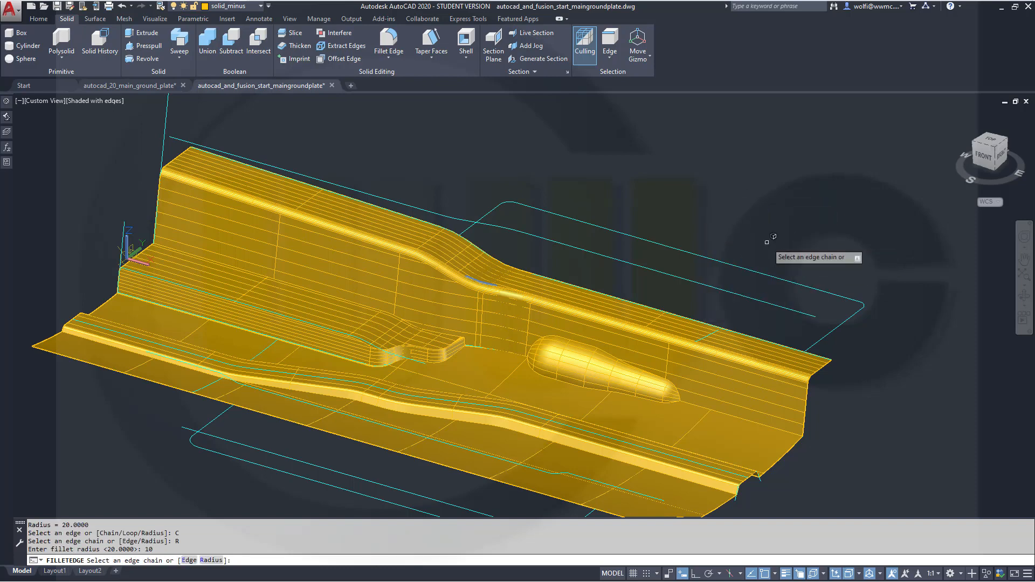
click(428, 416)
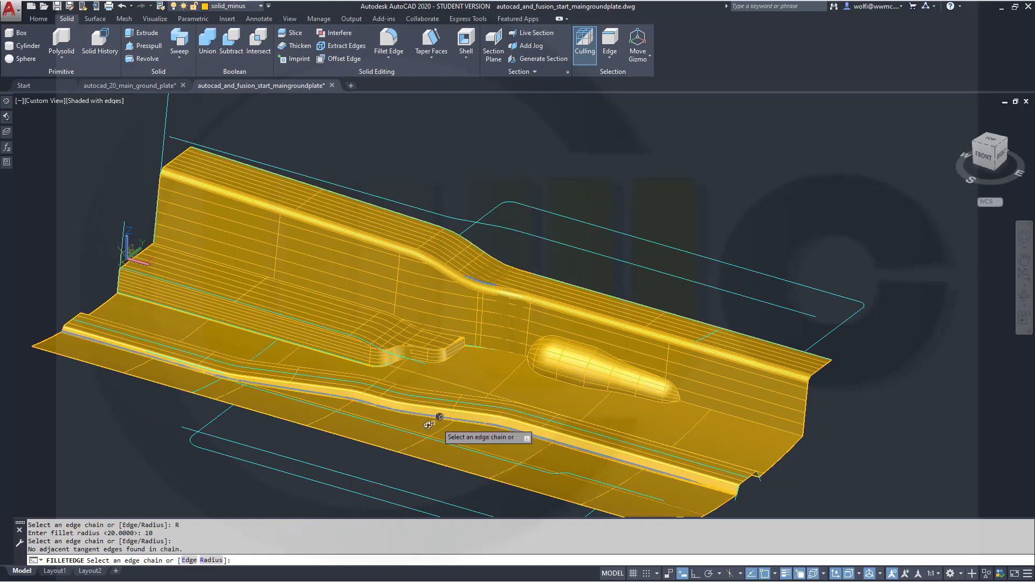
shift+middle_drag(430, 418, 285, 429)
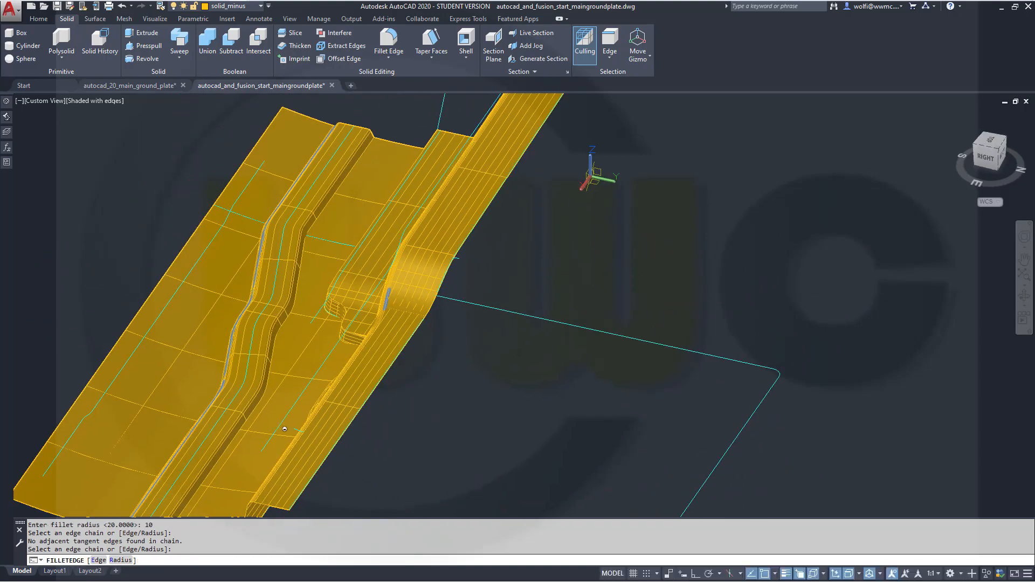
click(263, 400)
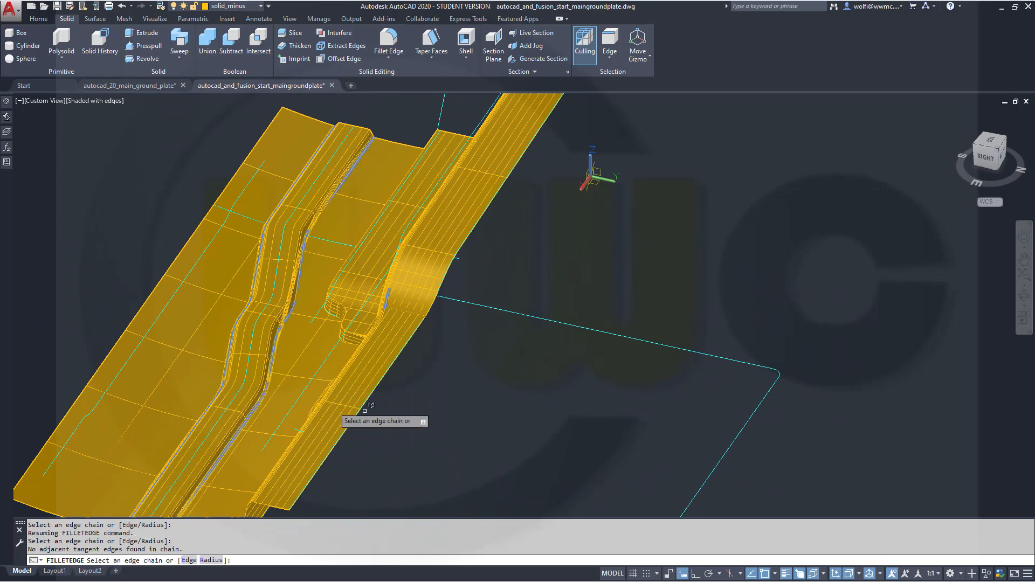
key(Return)
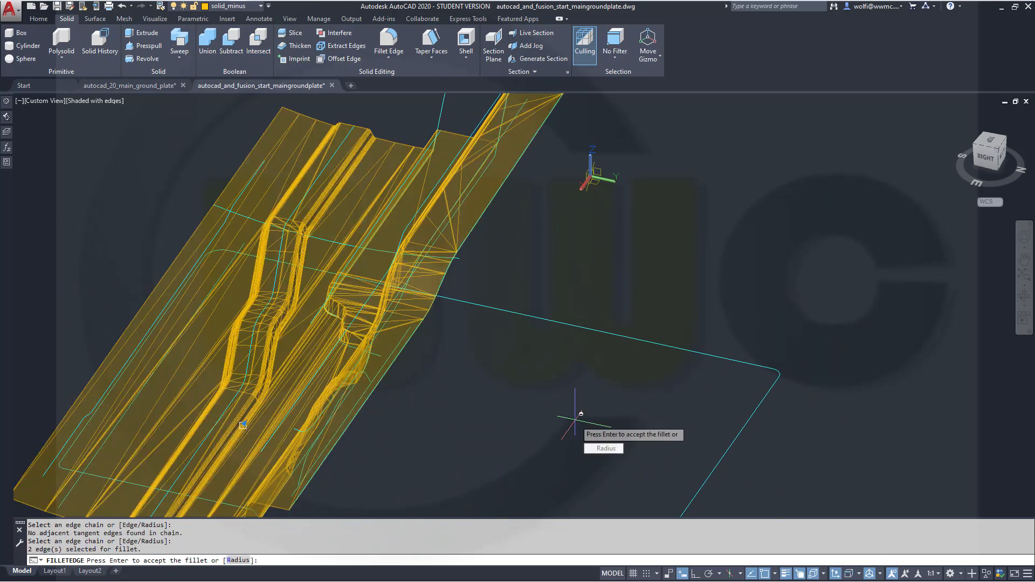
key(Return)
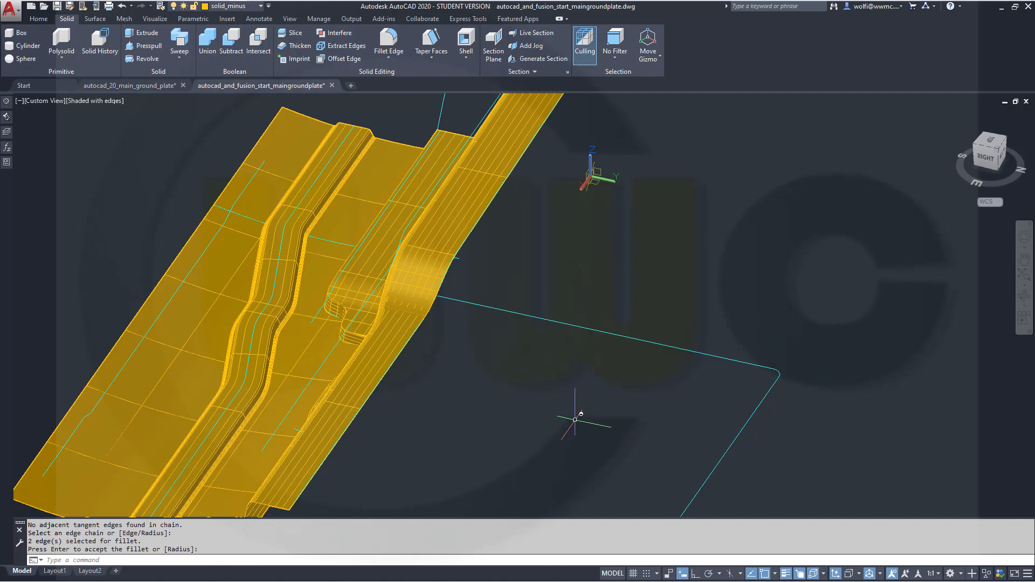
Step: Fillet the upper and lower edge chains of the low stepped wall, including its curved end, with a radius of 10
shift+middle_drag(484, 423, 635, 383)
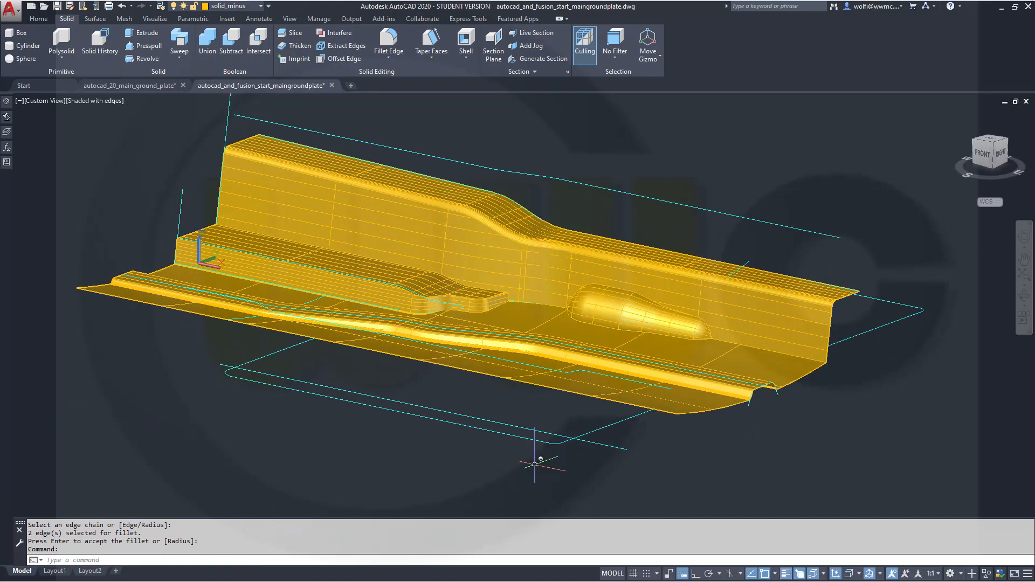
key(Return)
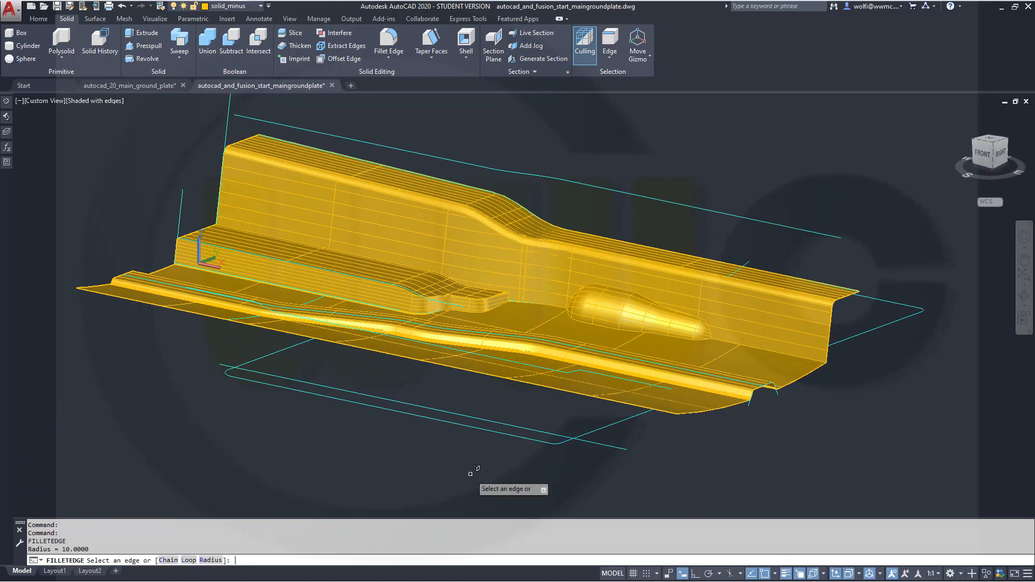
right_click(470, 474)
click(507, 392)
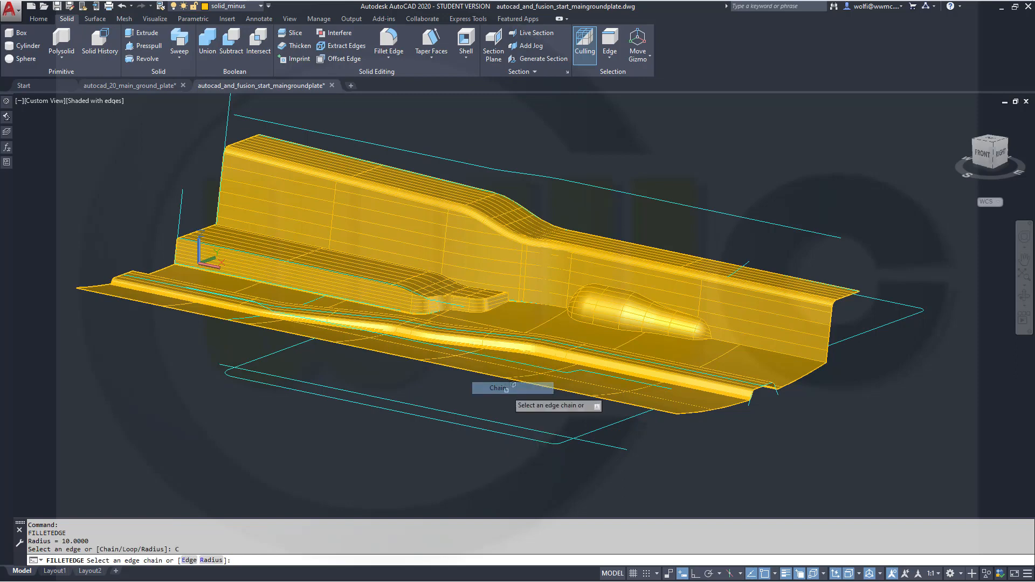
scroll(312, 308, up, 3)
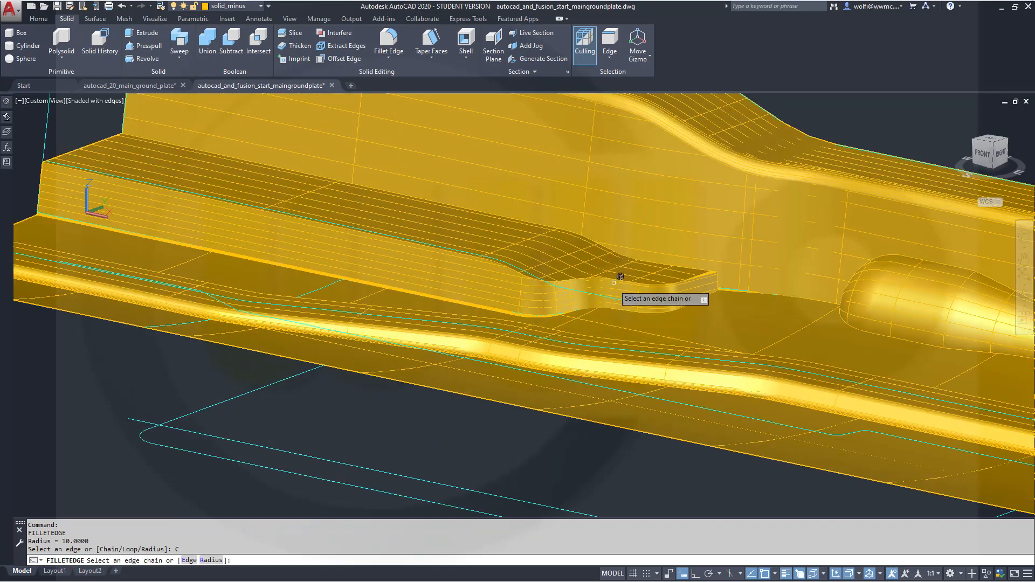
click(600, 270)
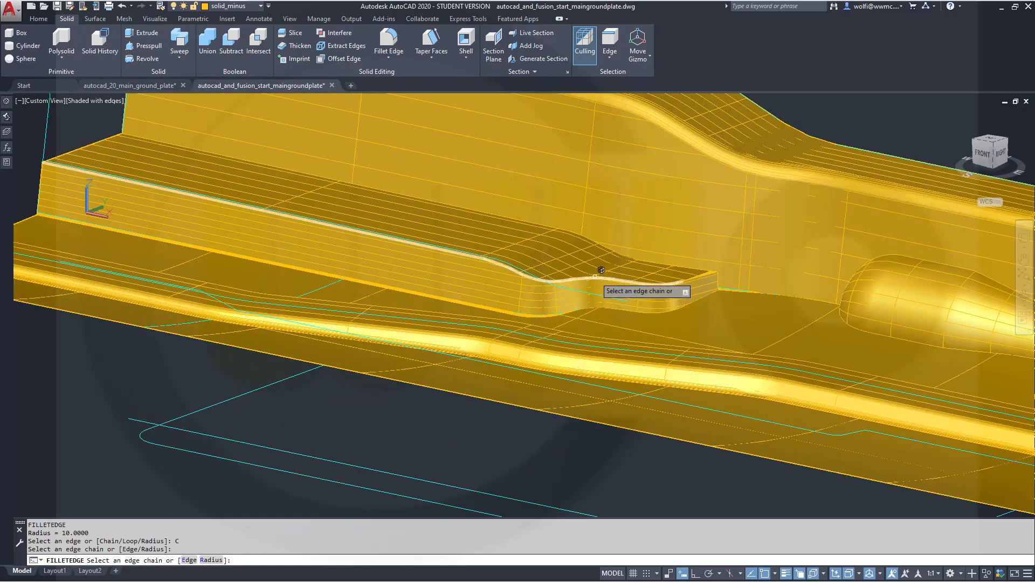
click(601, 272)
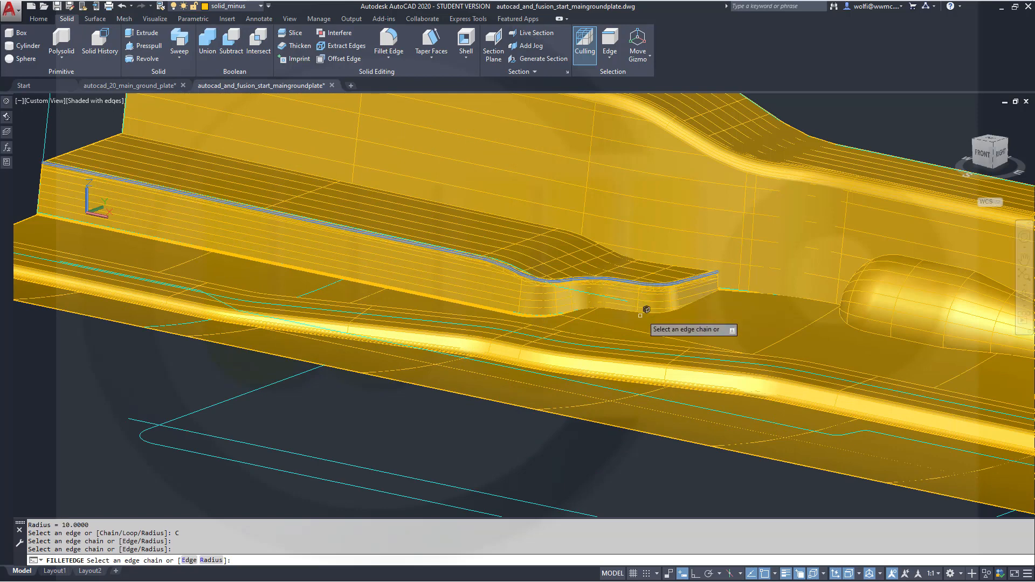
click(578, 304)
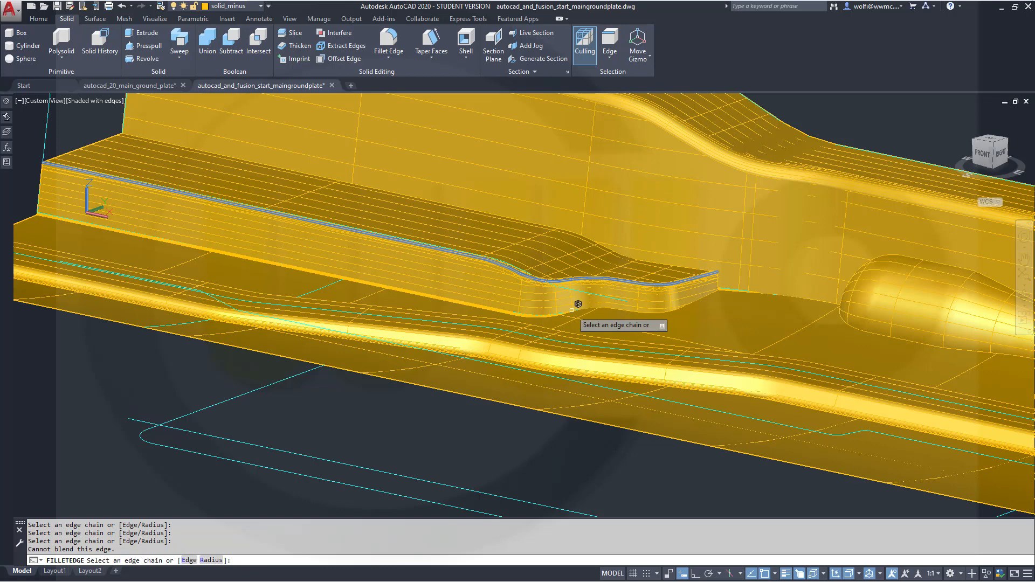
click(564, 311)
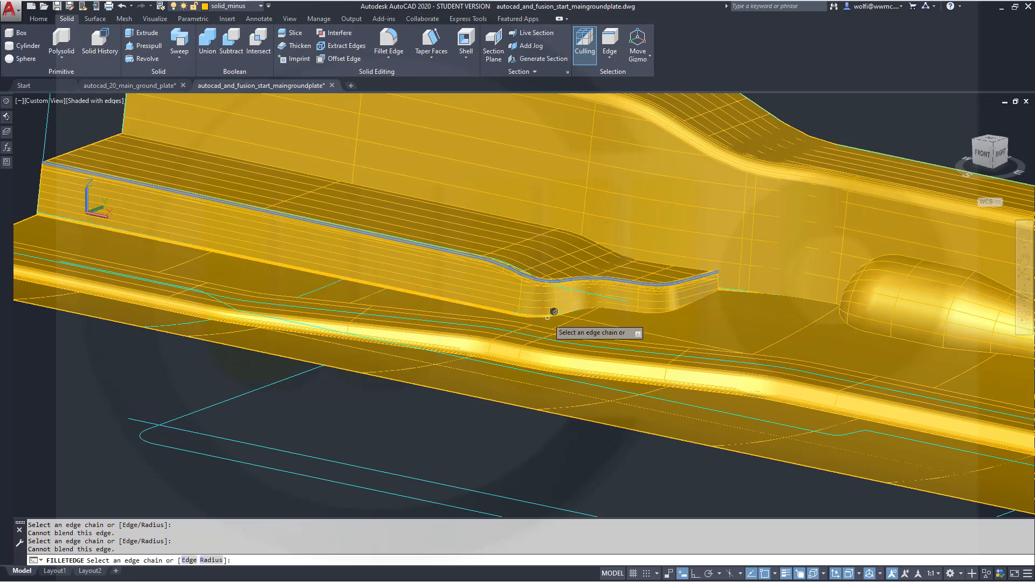
click(625, 308)
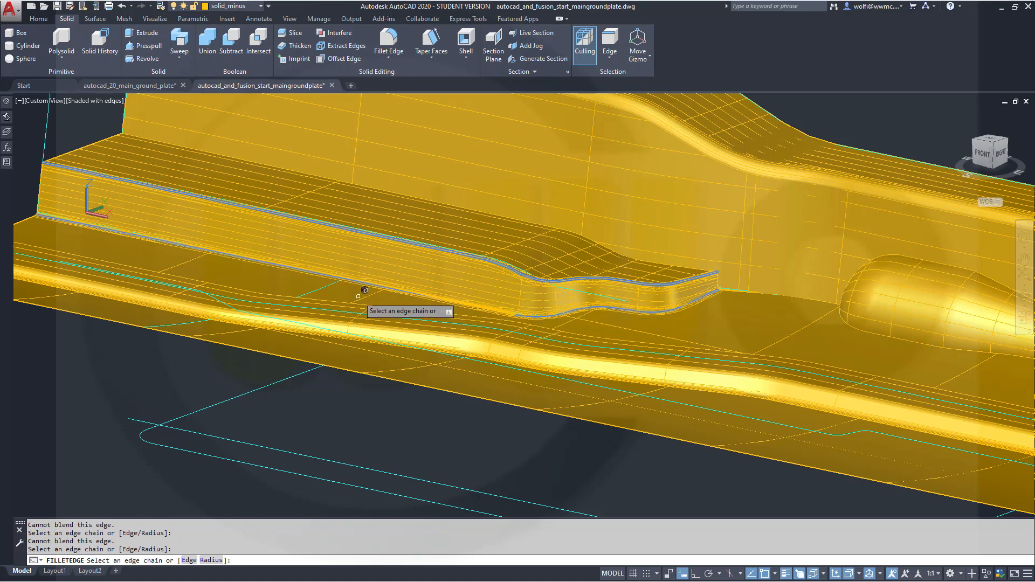
key(Return)
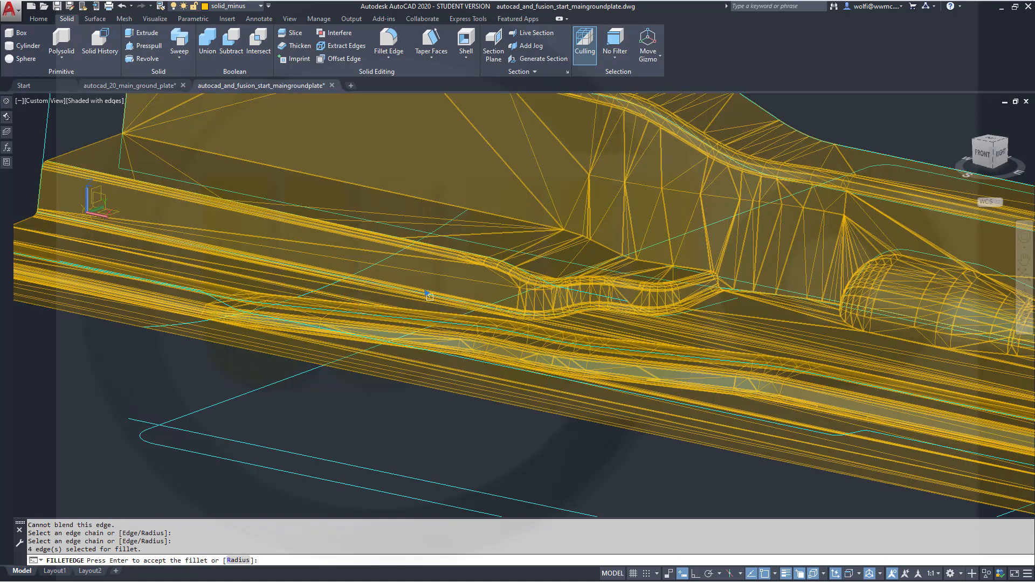
key(Return)
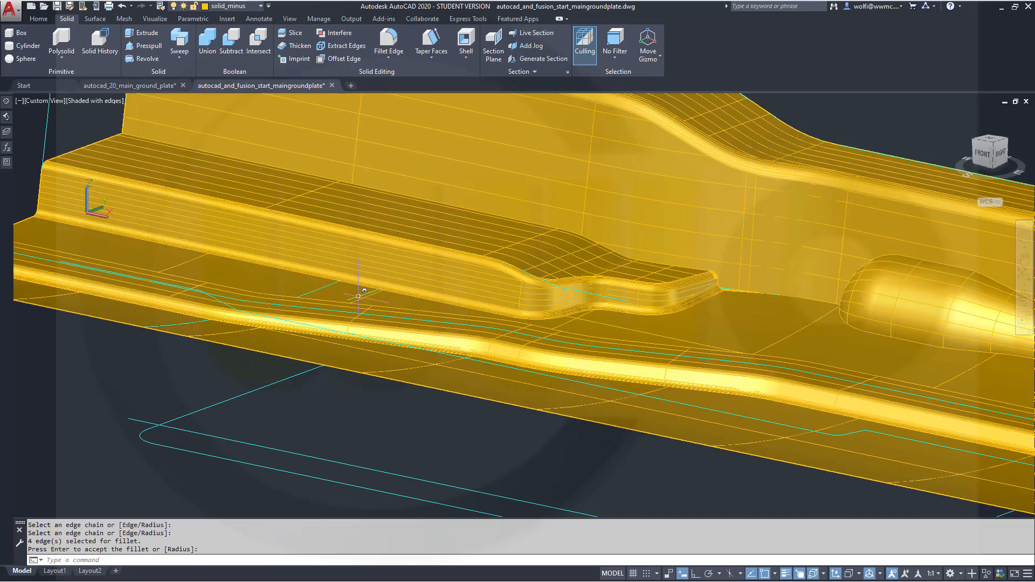
Step: Fillet the edge chains where the revolved dome meets the floor and the tall wall with a radius of 10
key(Return)
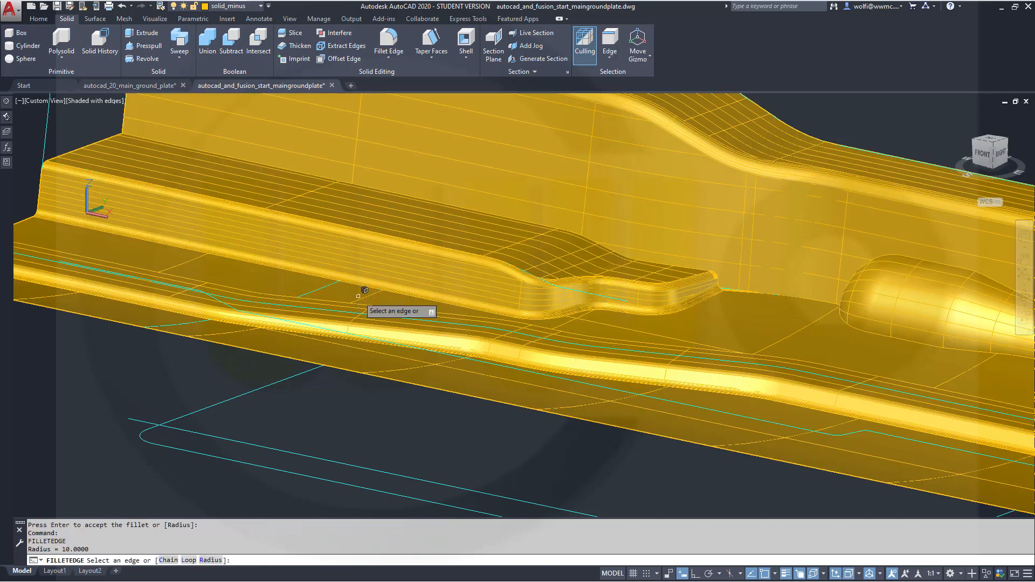
right_click(358, 296)
click(398, 343)
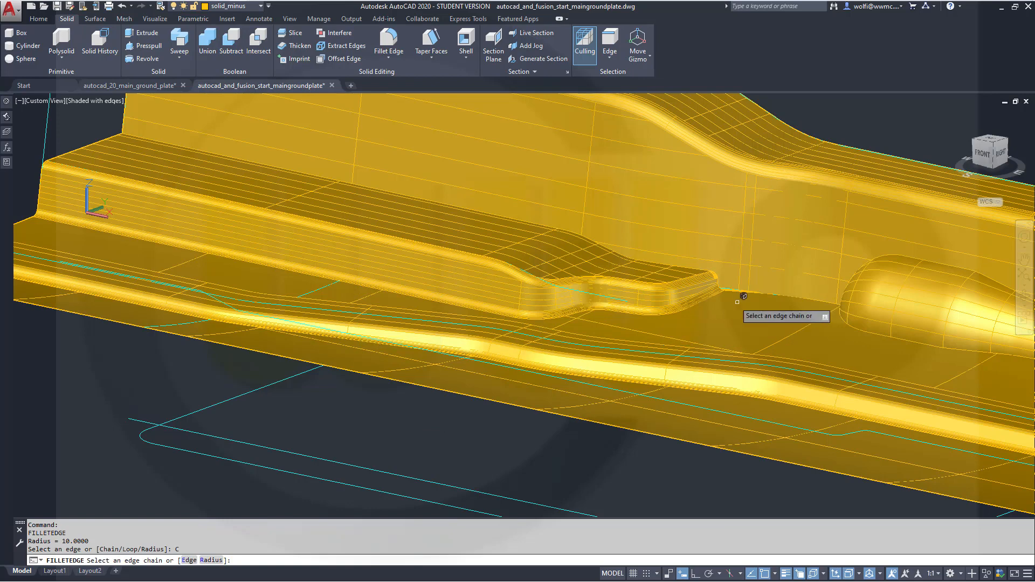
shift+middle_drag(744, 296, 515, 358)
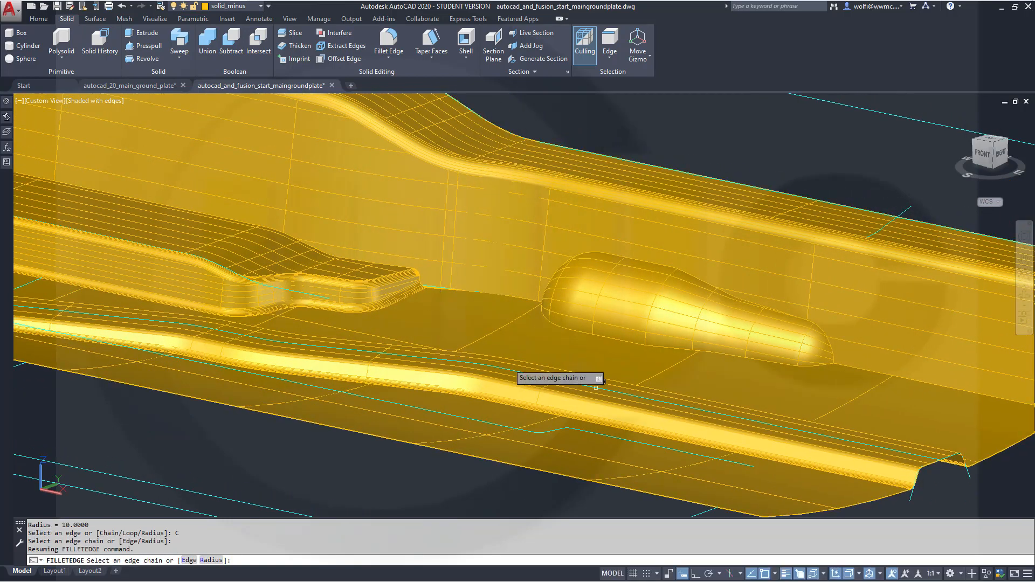
click(682, 347)
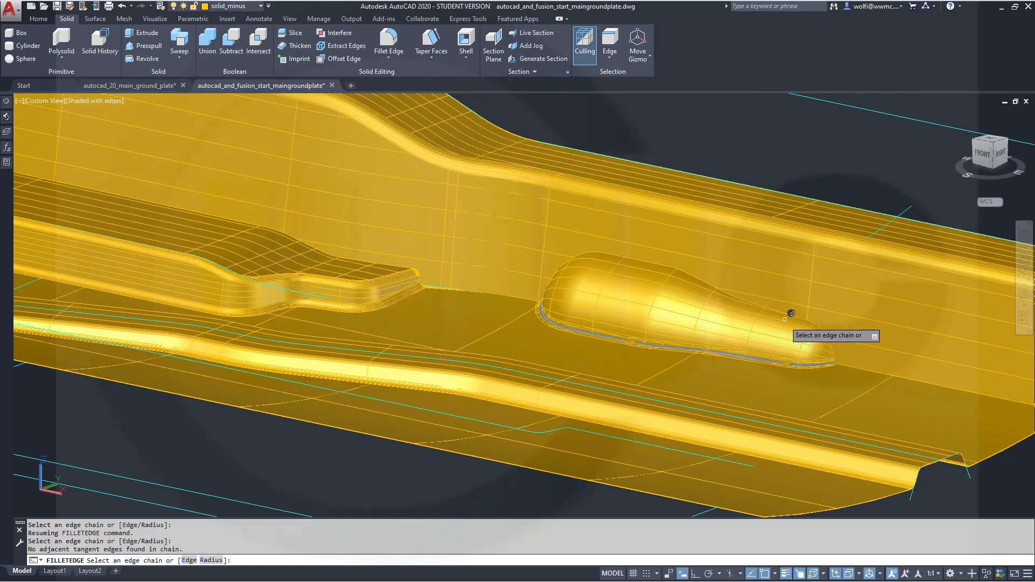
click(673, 258)
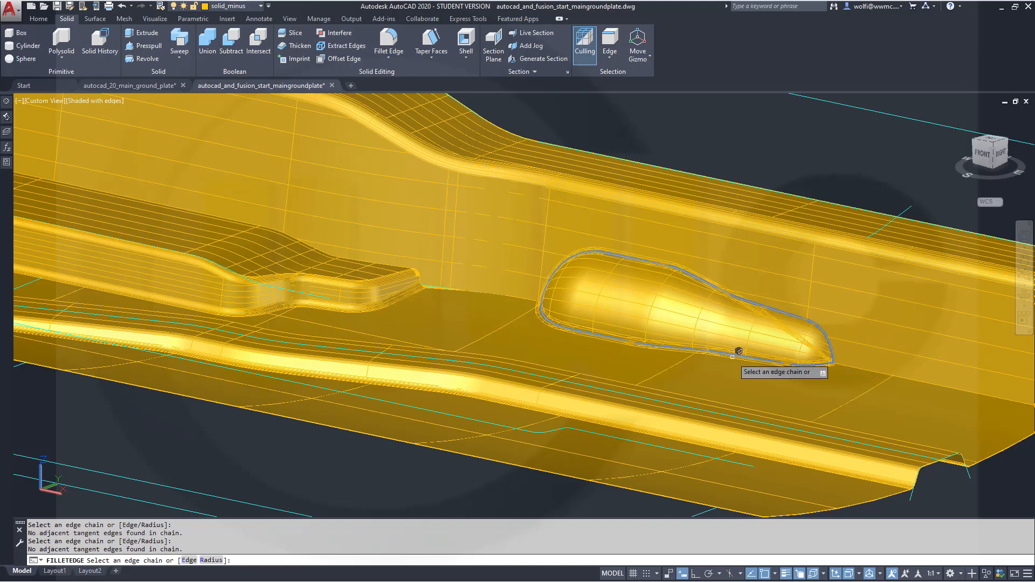
key(Return)
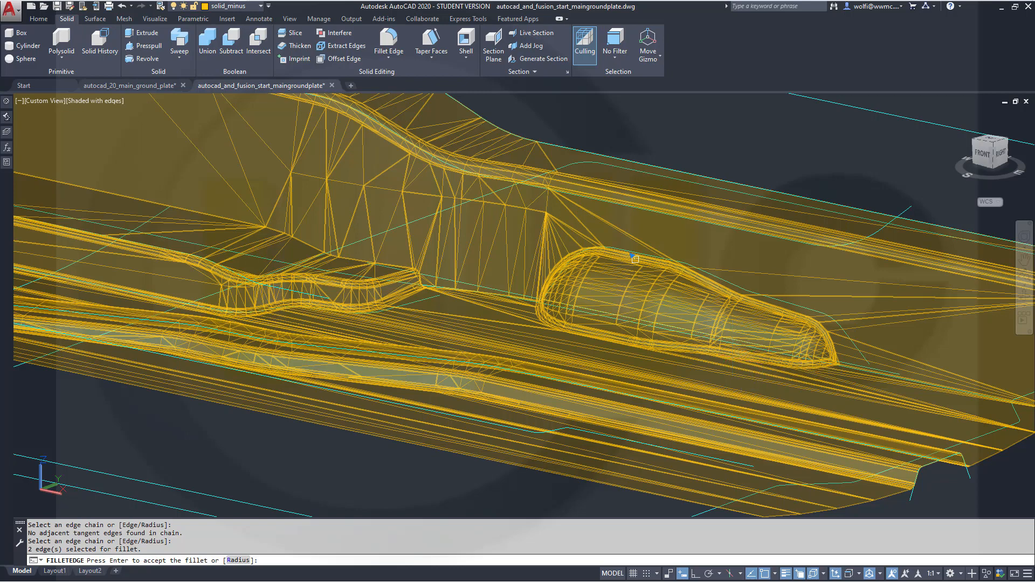
key(Return)
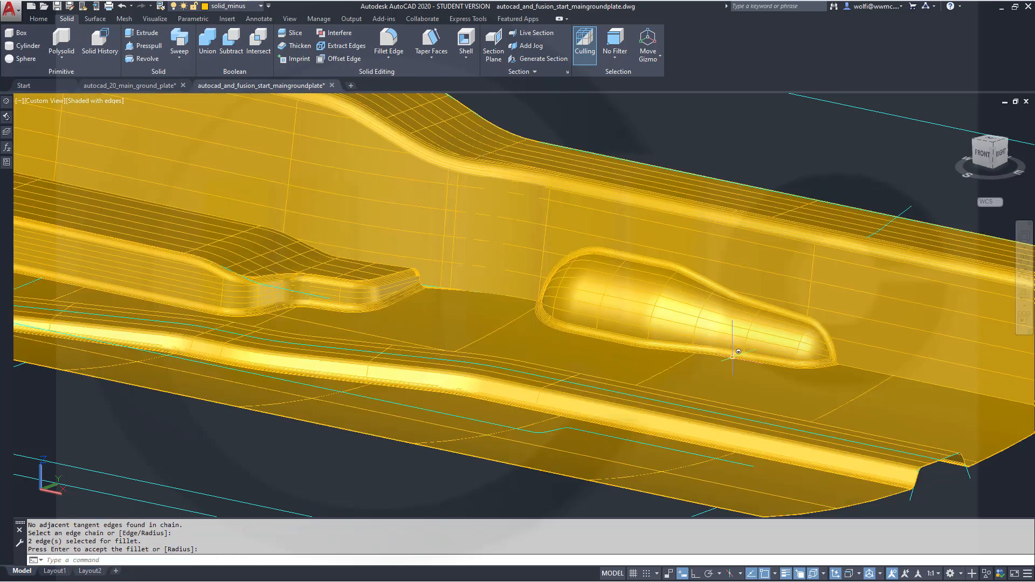
Step: Fillet the edge chains between the floor and the tall side wall, on both sides of the bulge, with radius 10
key(Return)
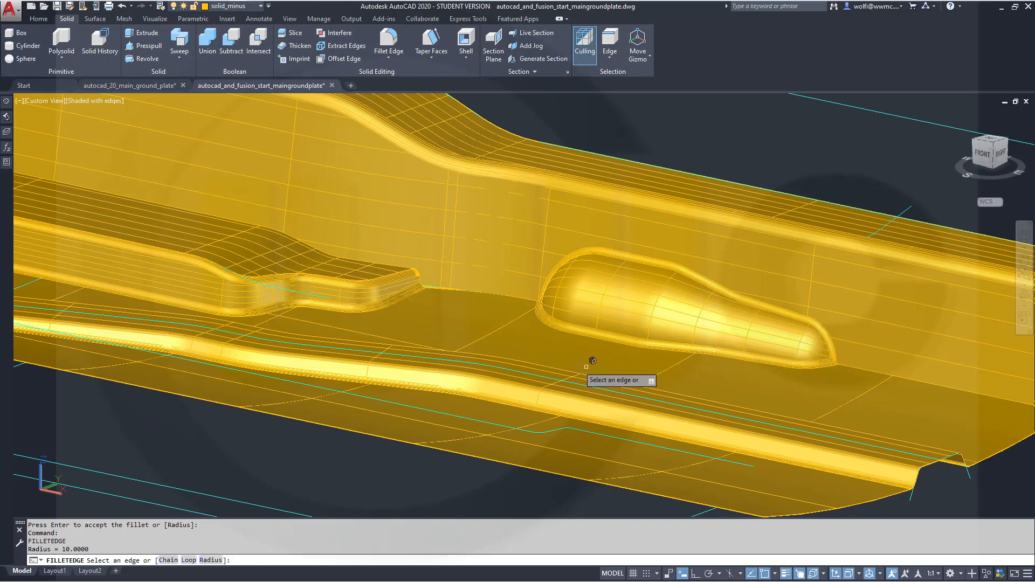
right_click(525, 343)
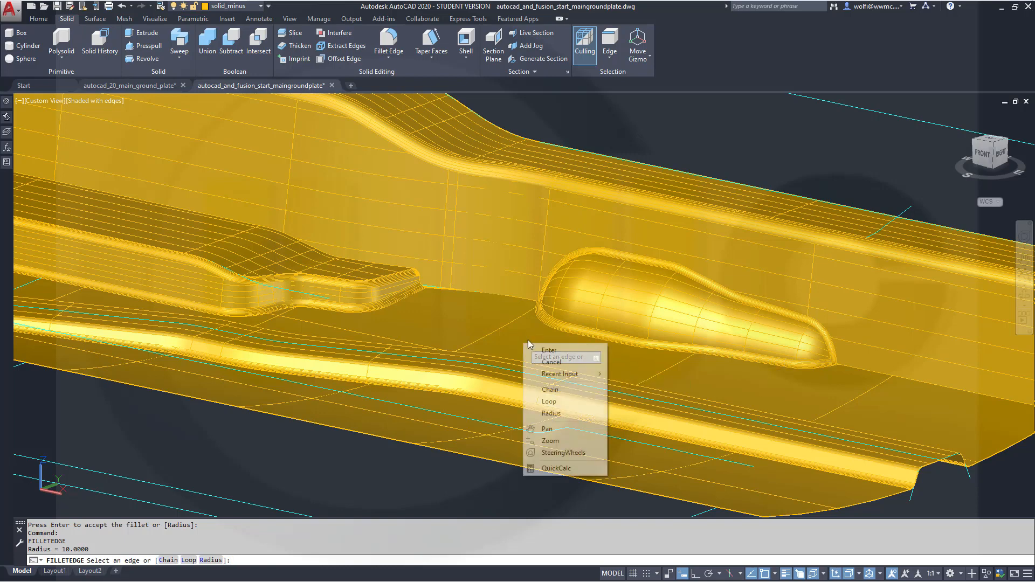
click(563, 390)
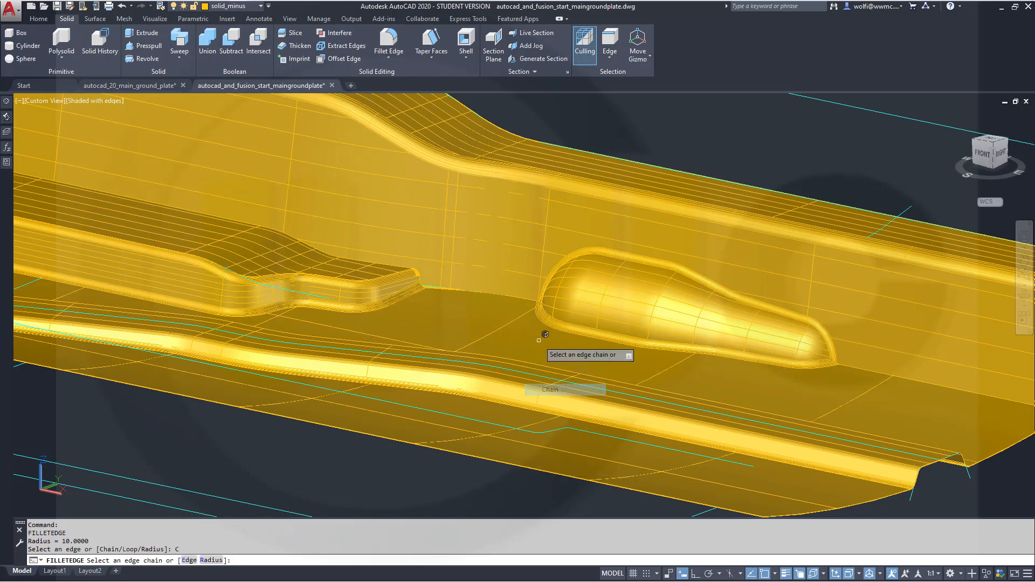
click(496, 293)
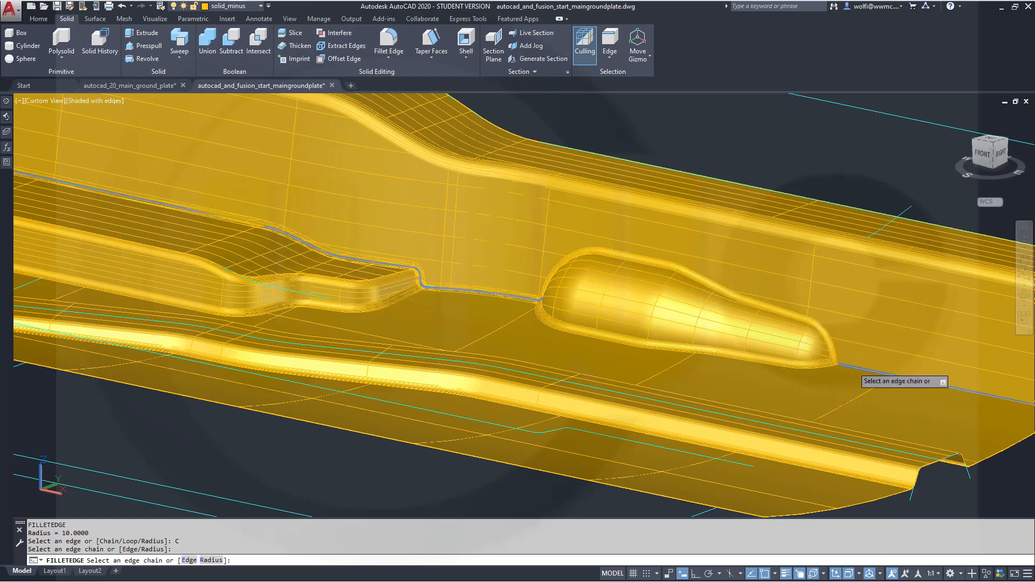
click(852, 368)
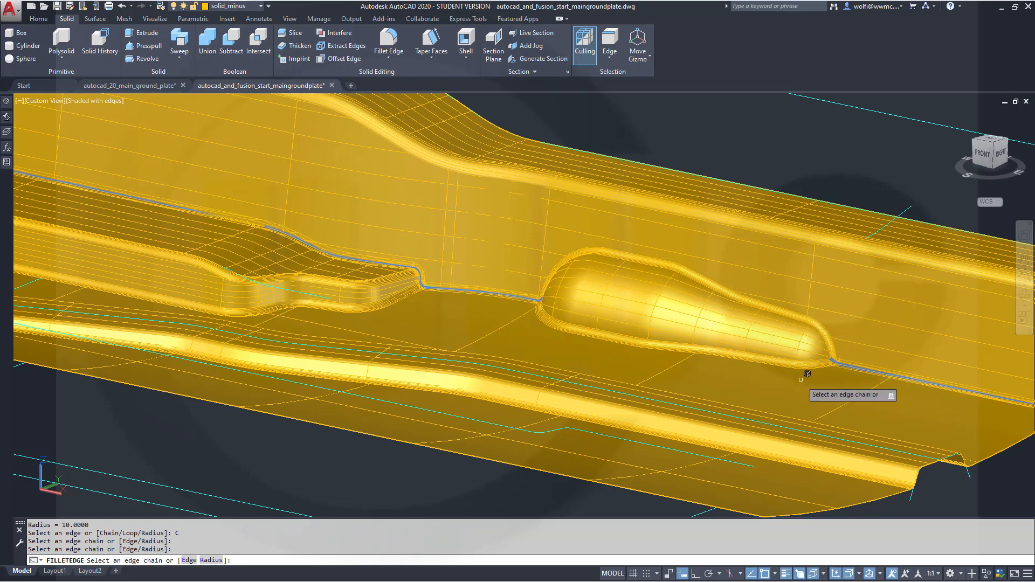
key(Return)
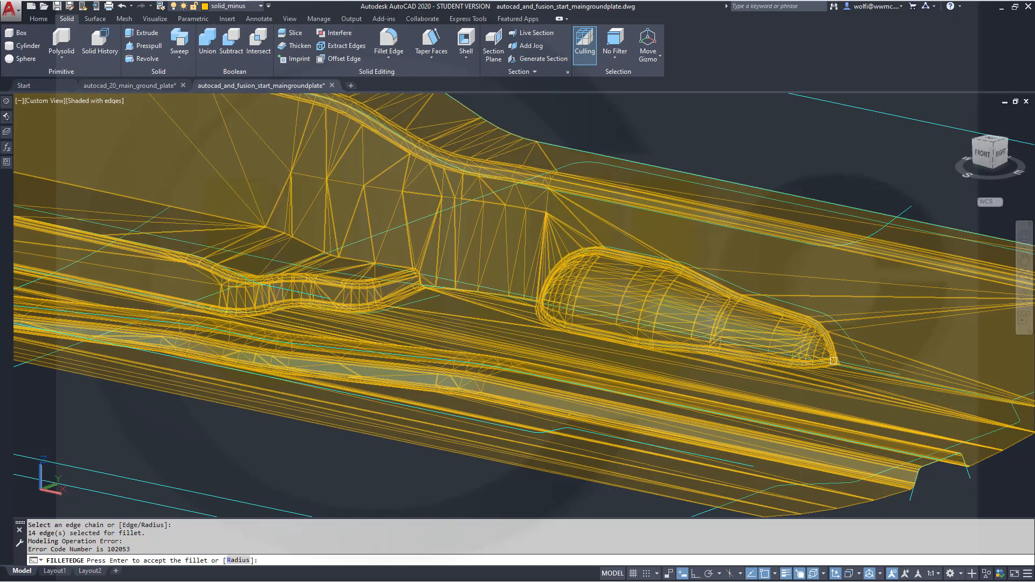
key(Return)
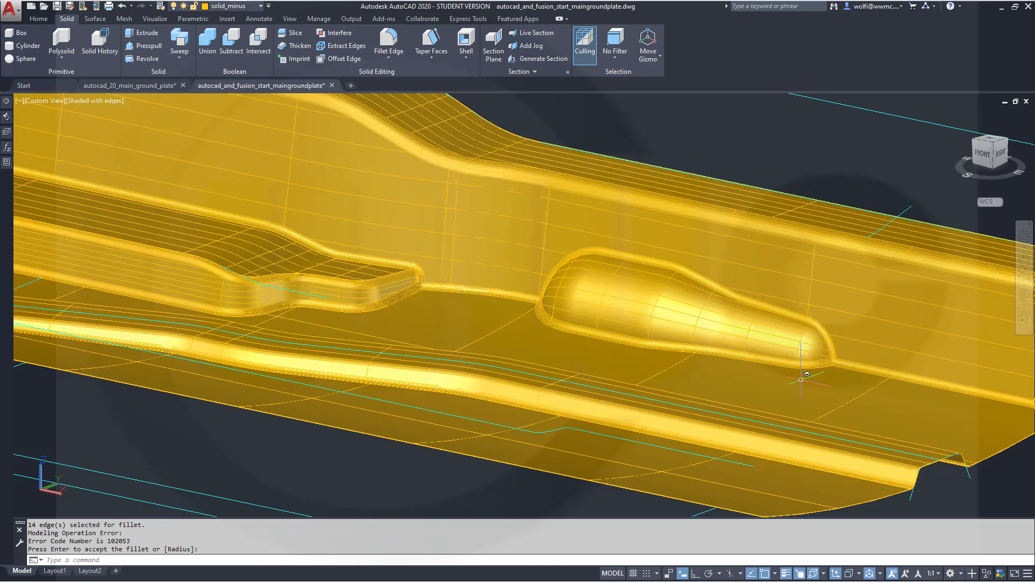
Step: Switch the visual style to Realistic and inspect the filleted ground plate from several angles
scroll(571, 301, up, 2)
scroll(572, 301, down, 9)
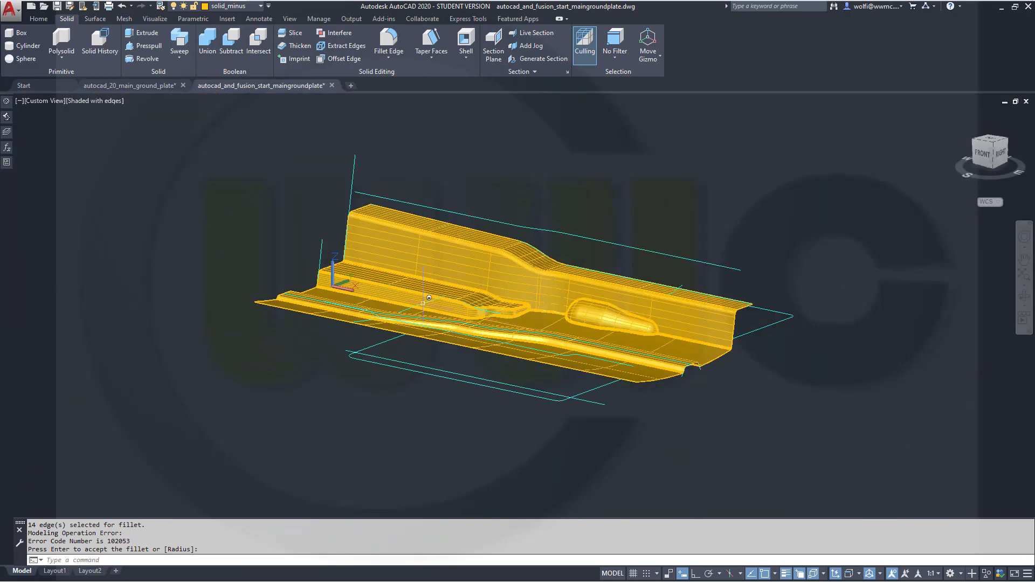
shift+middle_drag(436, 308, 372, 261)
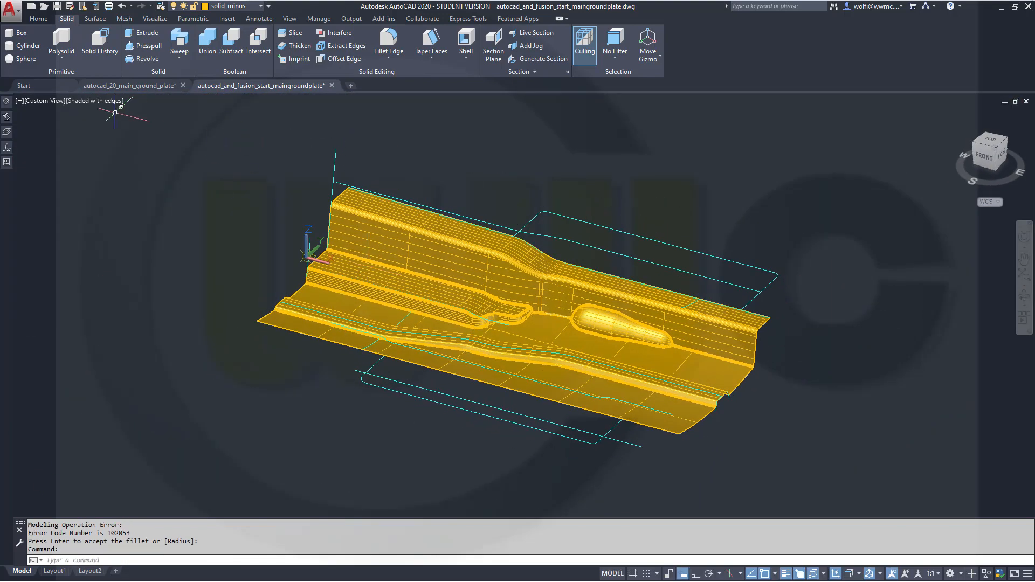
click(98, 102)
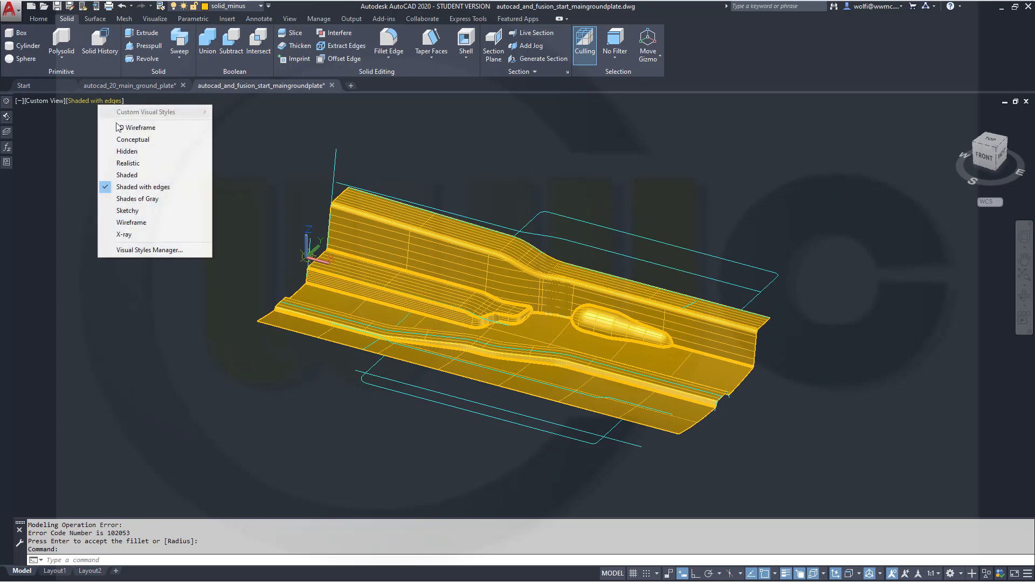
click(129, 162)
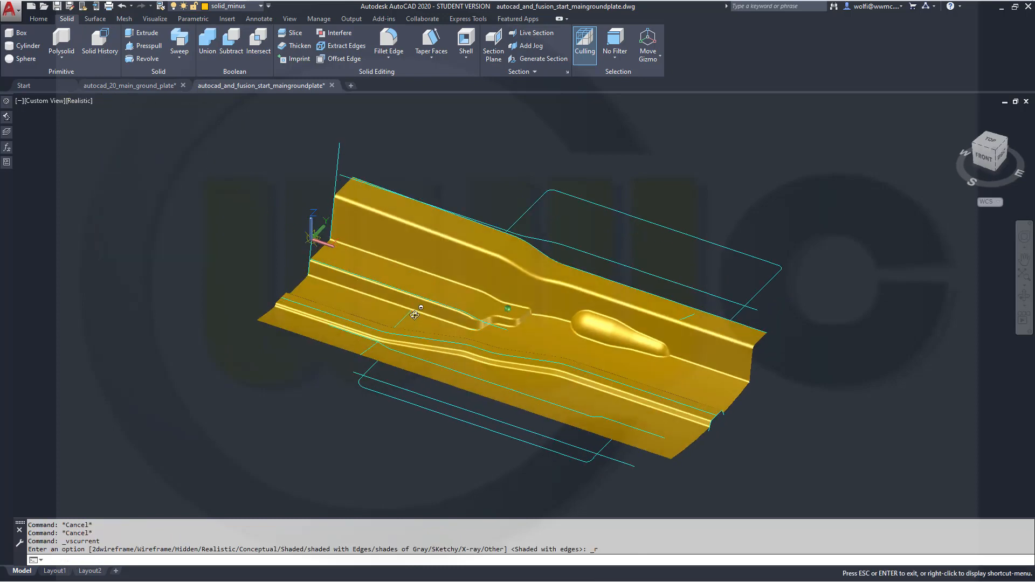
scroll(495, 296, up, 2)
mouse_move(497, 296)
shift+middle_down()
mouse_move(445, 303)
mouse_move(483, 303)
shift+middle_up()
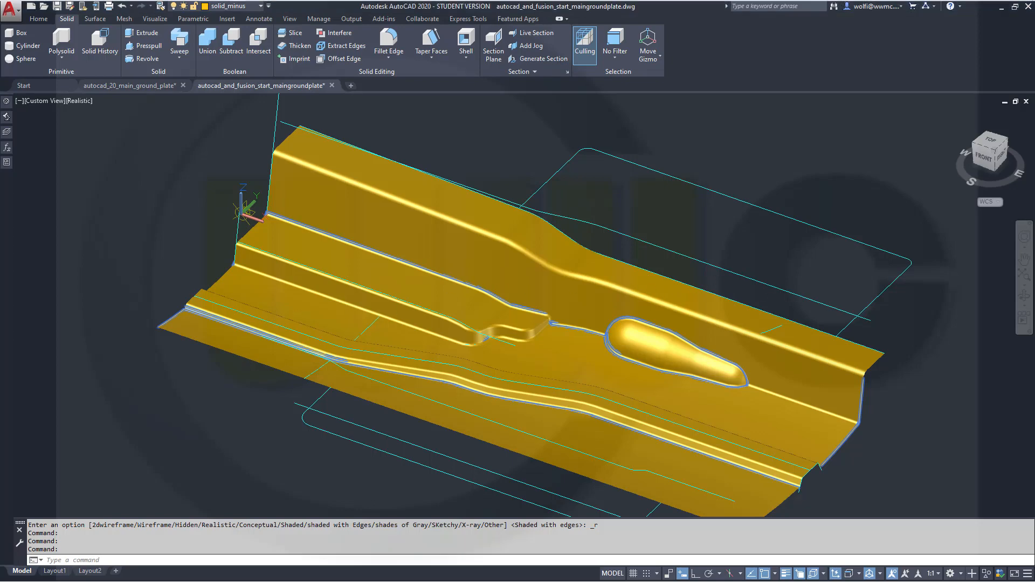
shift+middle_drag(498, 273, 339, 211)
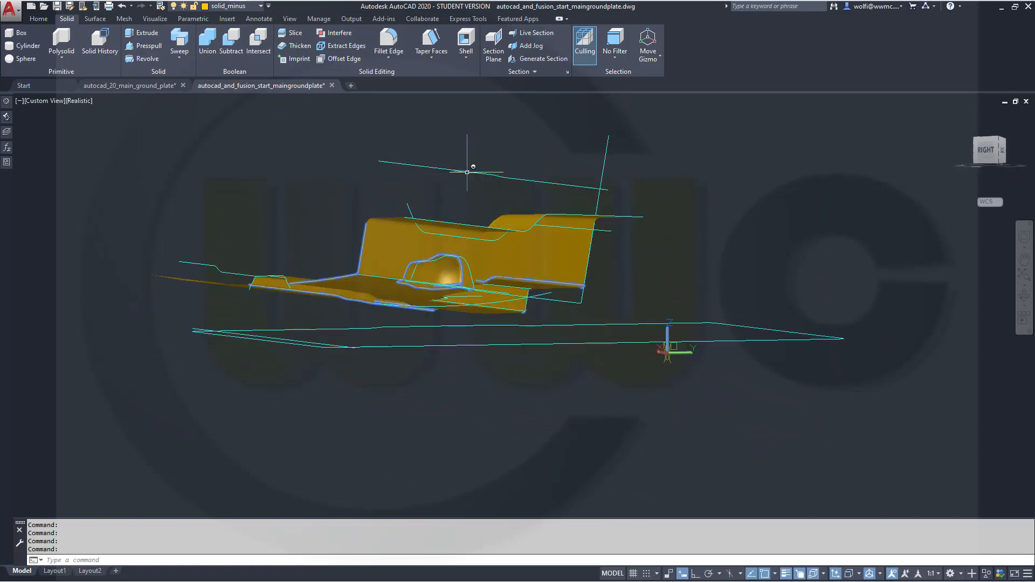
shift+middle_drag(466, 174, 373, 237)
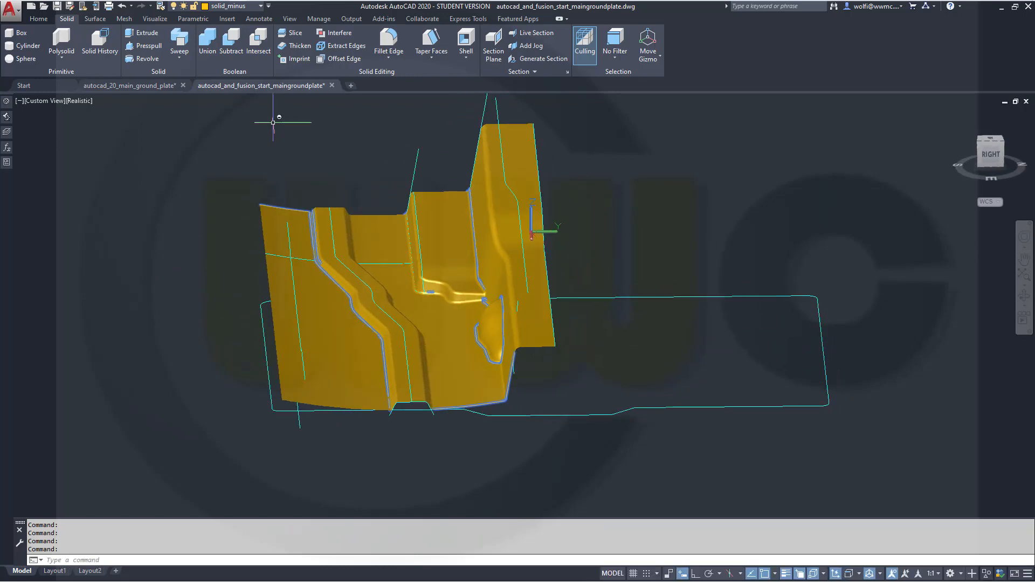
Step: Make solid_plus the current layer and extrude the open spline beside the tall wall as a surface with a height of 250
click(260, 7)
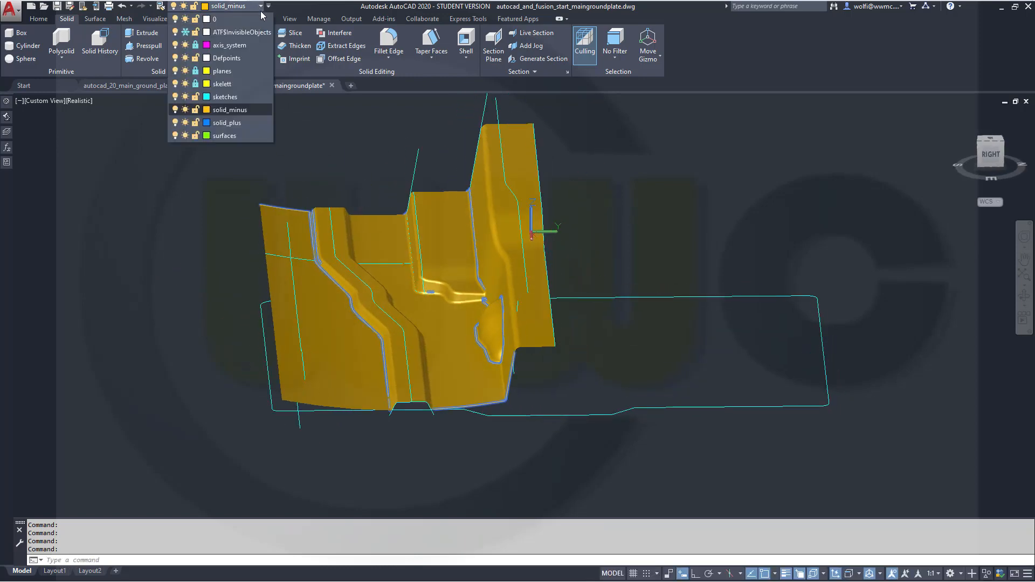
click(262, 123)
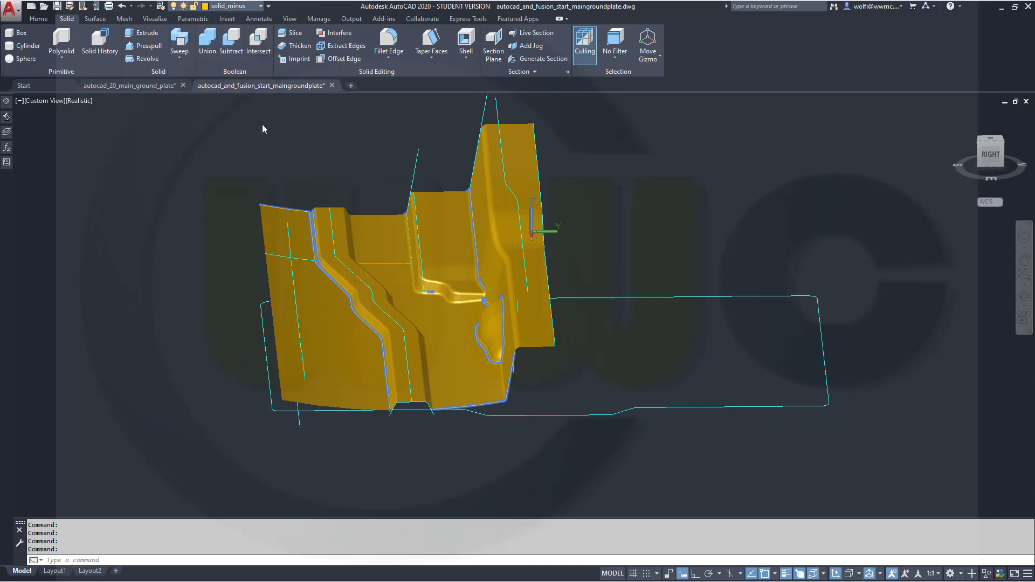
click(95, 18)
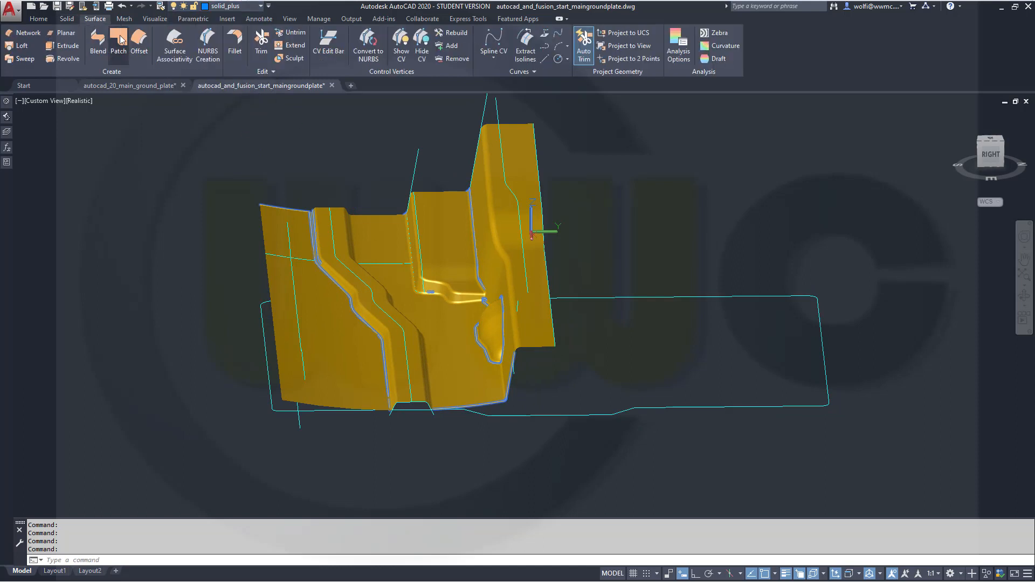
click(76, 48)
shift+middle_drag(677, 275, 610, 240)
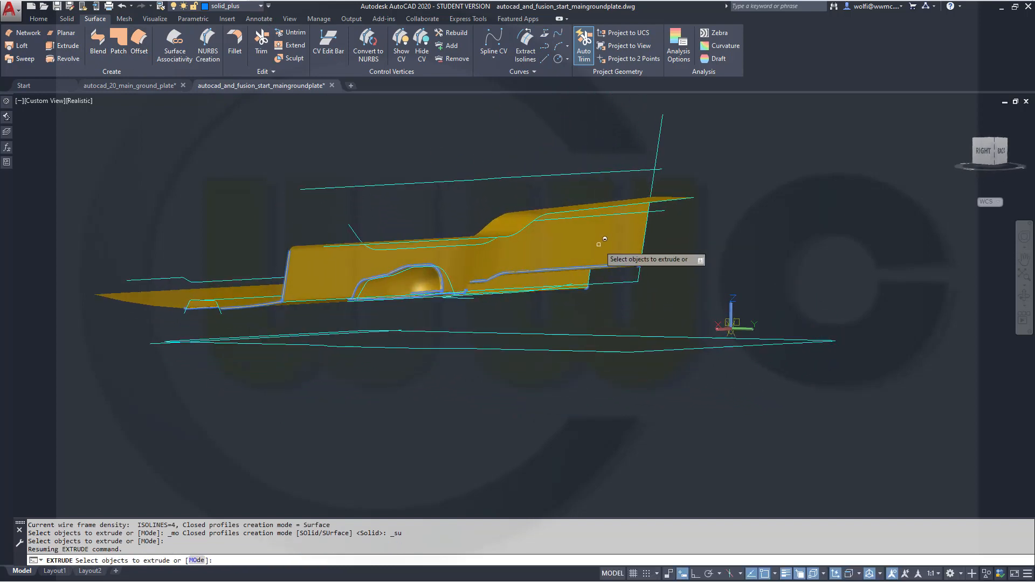
click(599, 216)
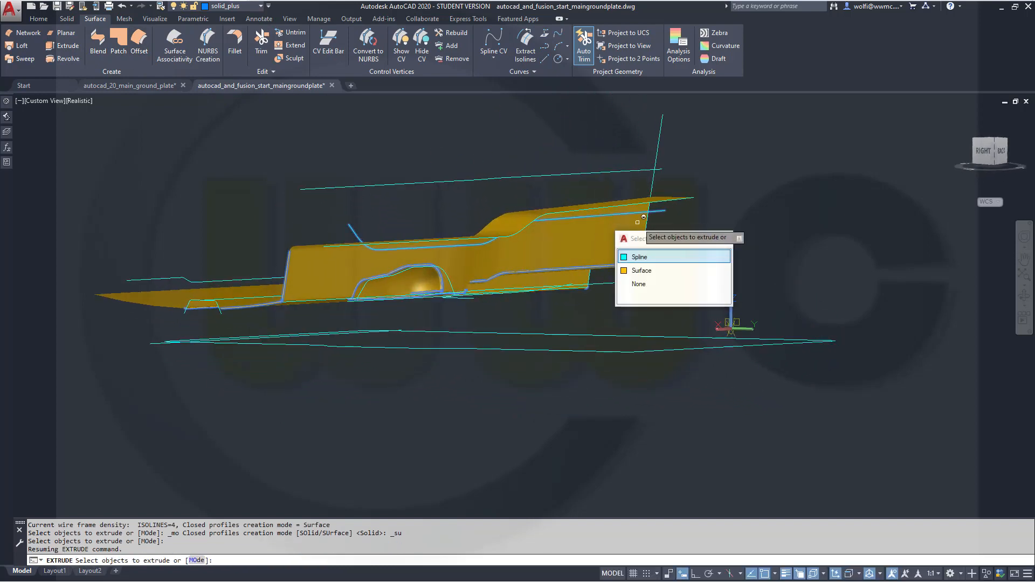
click(638, 257)
right_click(703, 248)
click(721, 257)
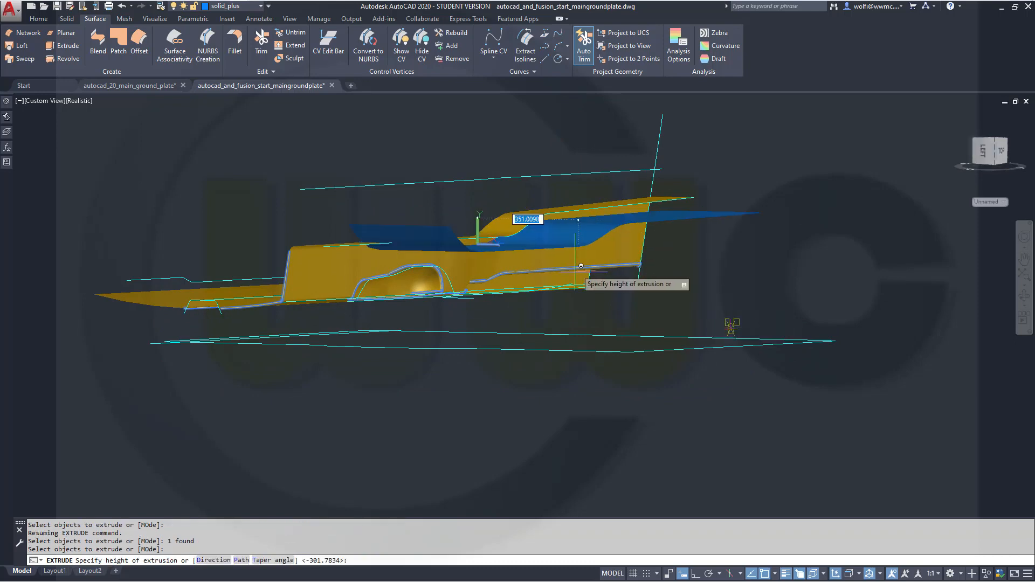
shift+middle_drag(582, 282, 647, 323)
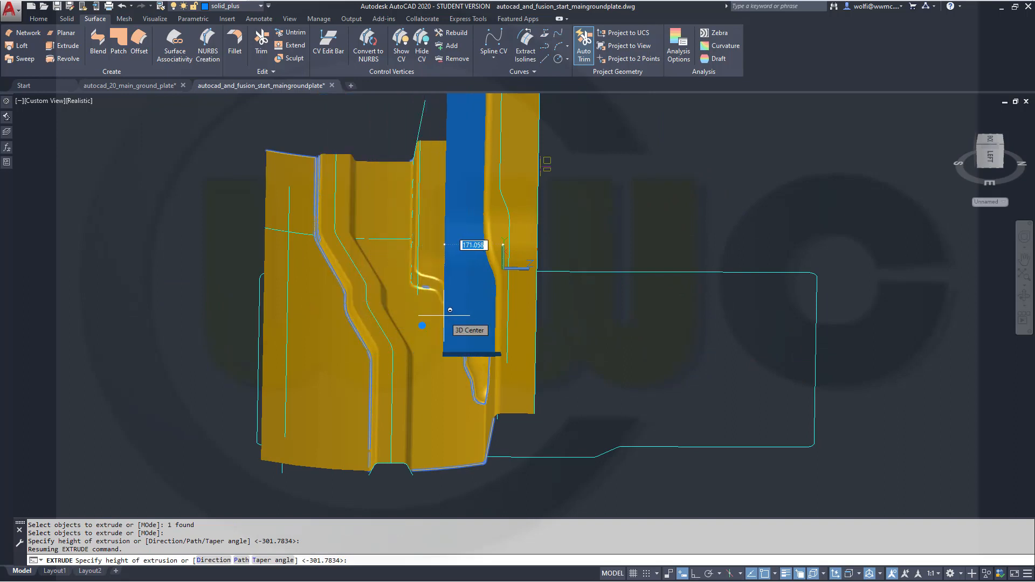
key(Return)
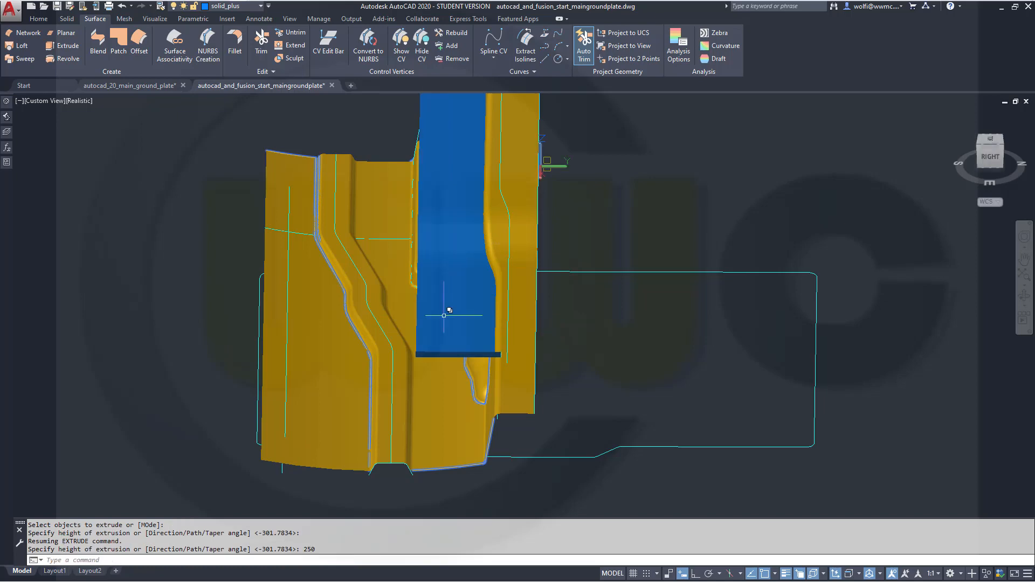
shift+middle_drag(571, 323, 560, 303)
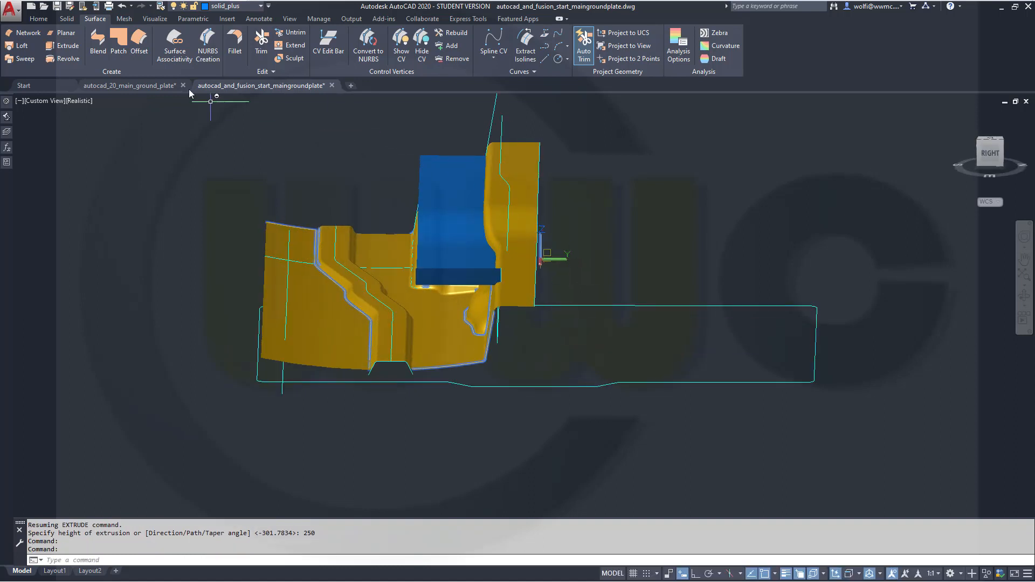
click(65, 20)
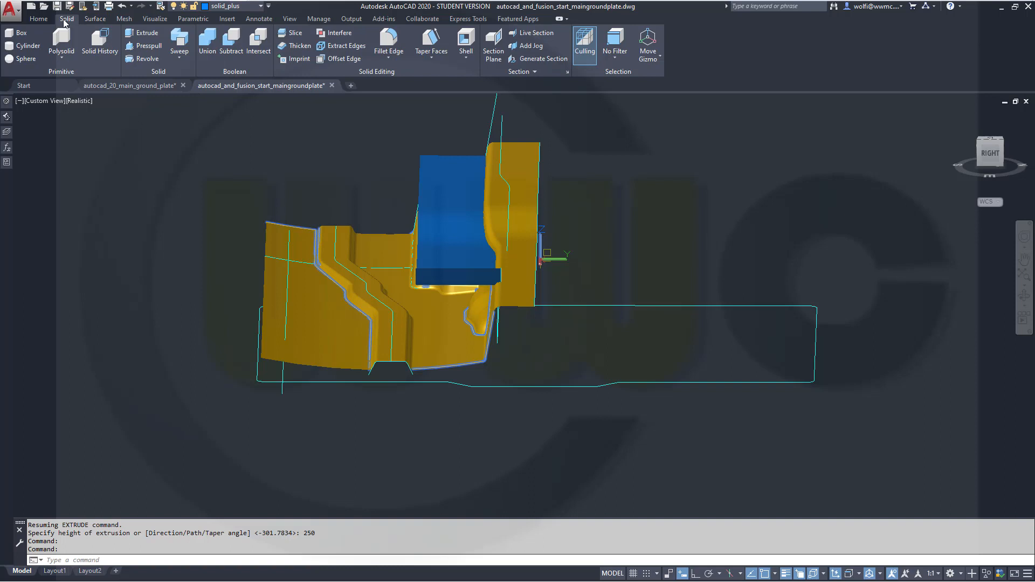
click(37, 21)
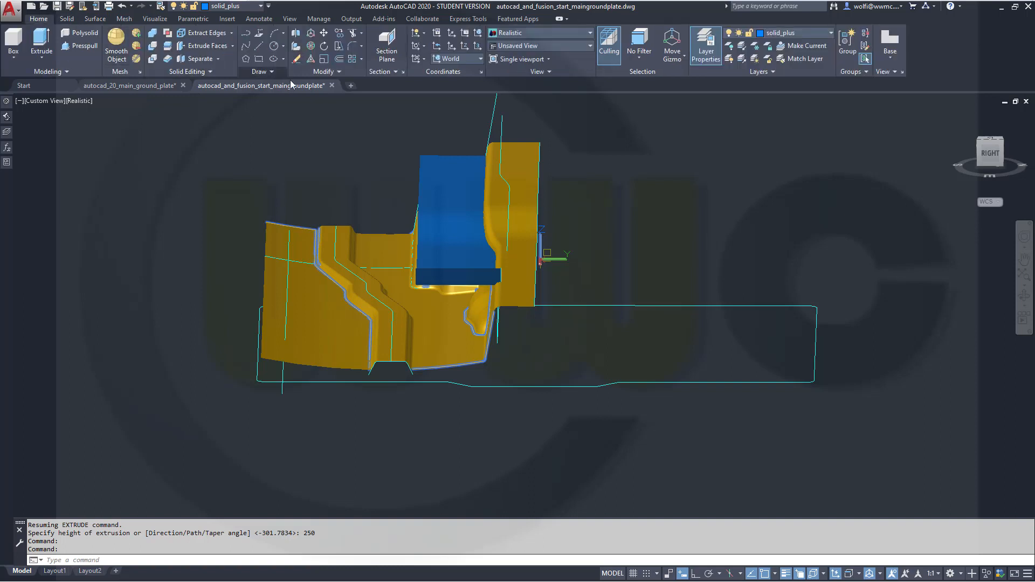
click(311, 33)
click(434, 241)
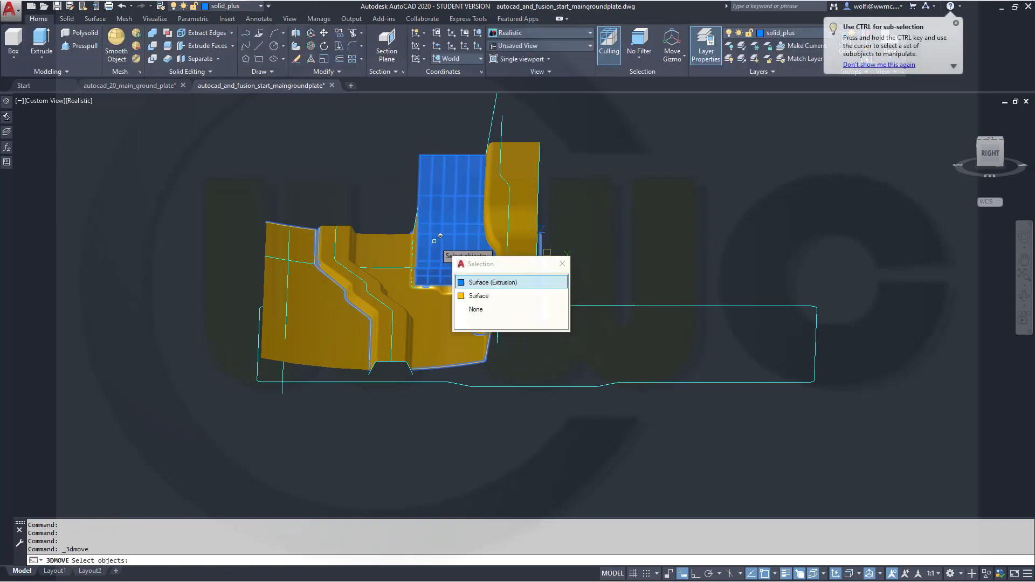
right_click(630, 259)
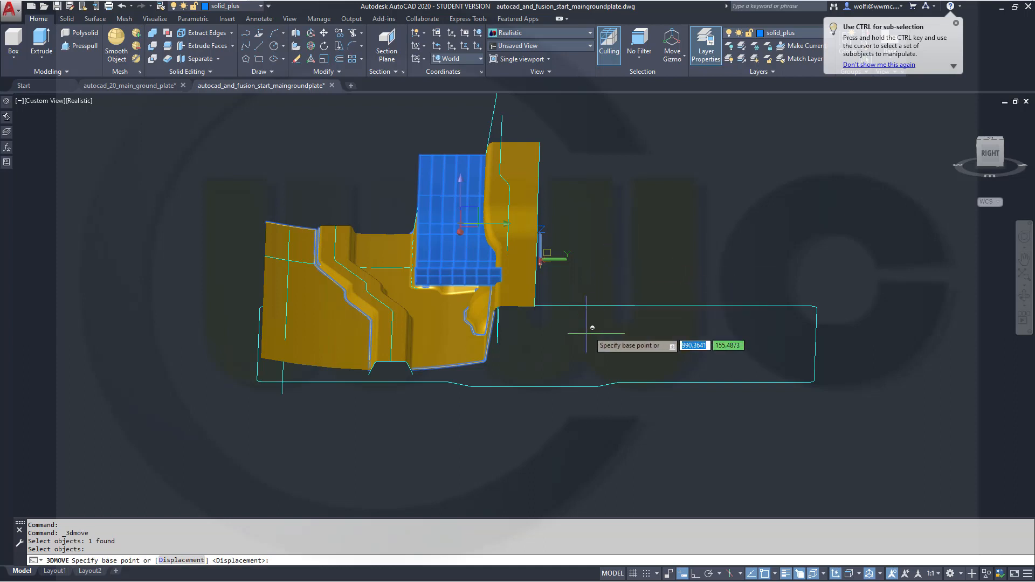
click(418, 429)
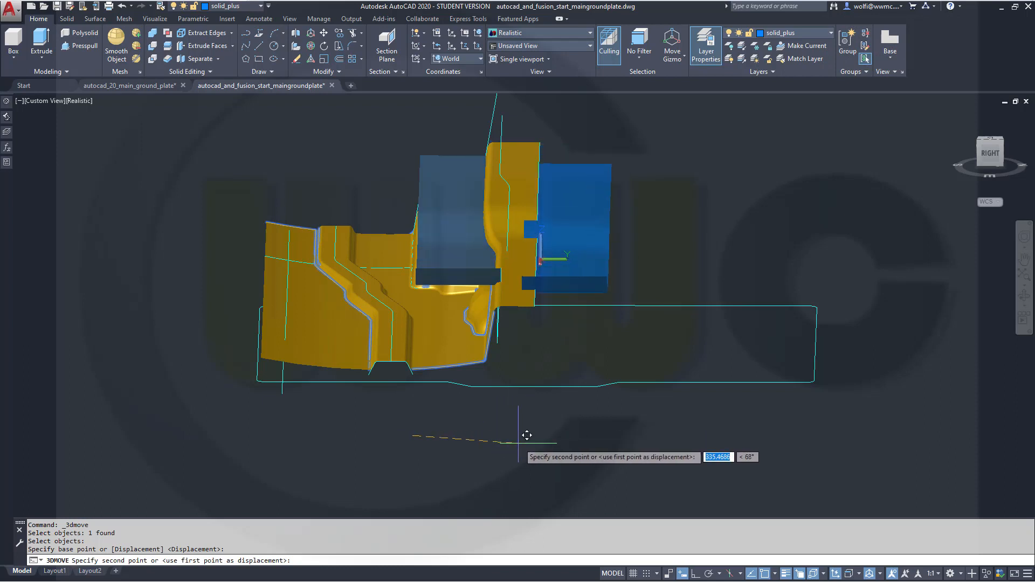
key(Escape)
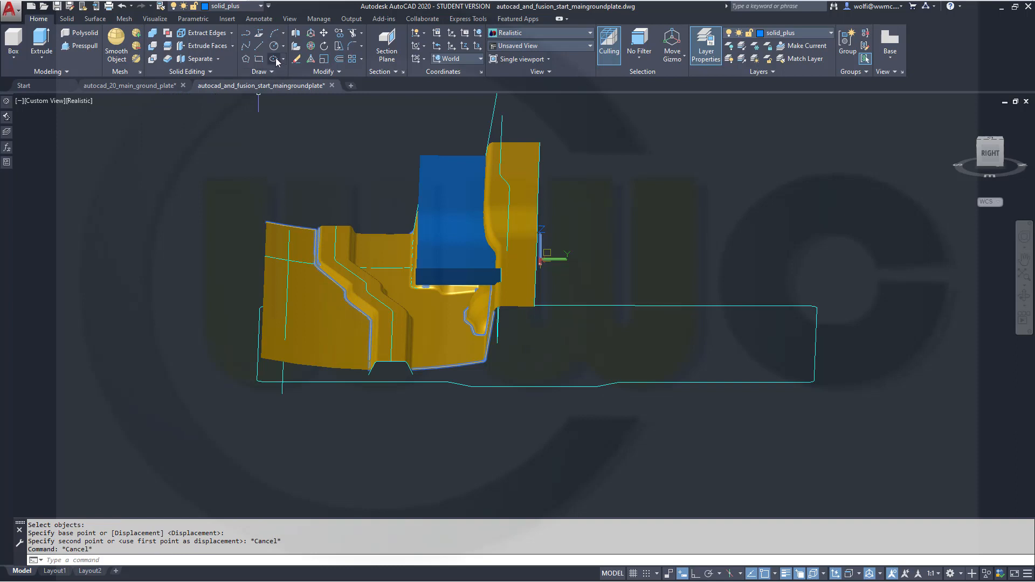
Step: Move the blue extruded surface 100 in the positive Y direction, using the upper spline endpoint as base point
click(324, 34)
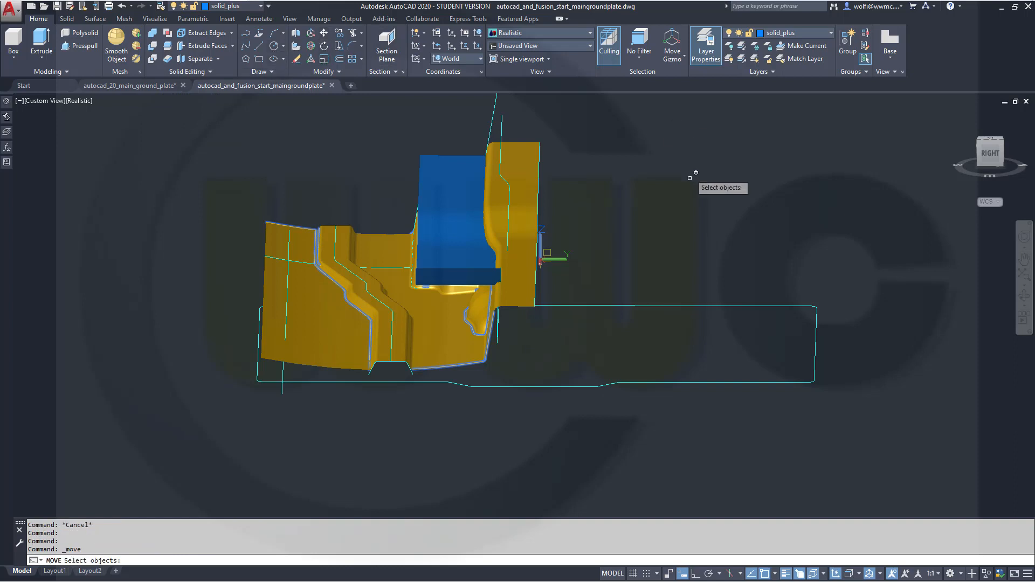
click(436, 237)
click(486, 288)
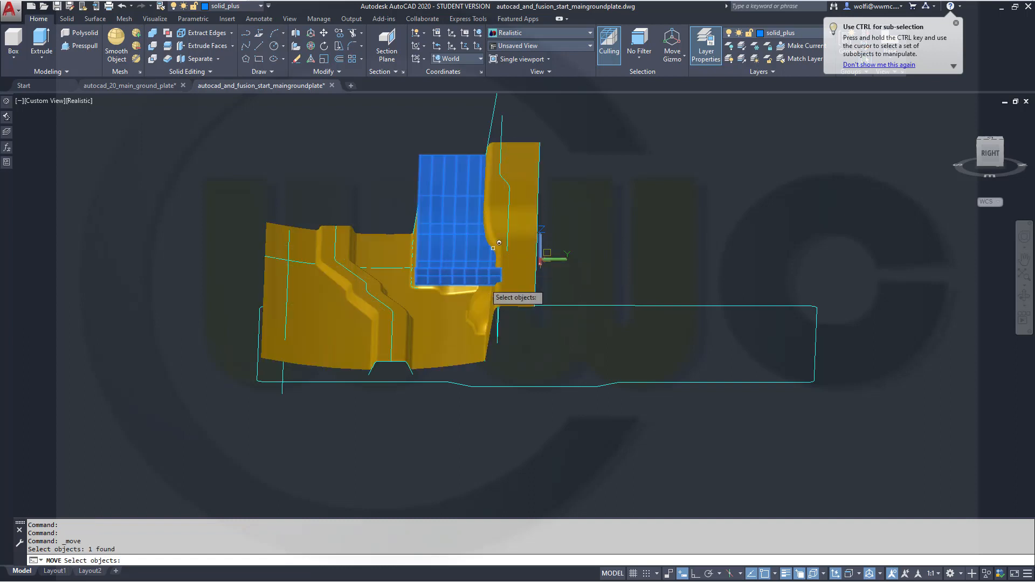
key(Return)
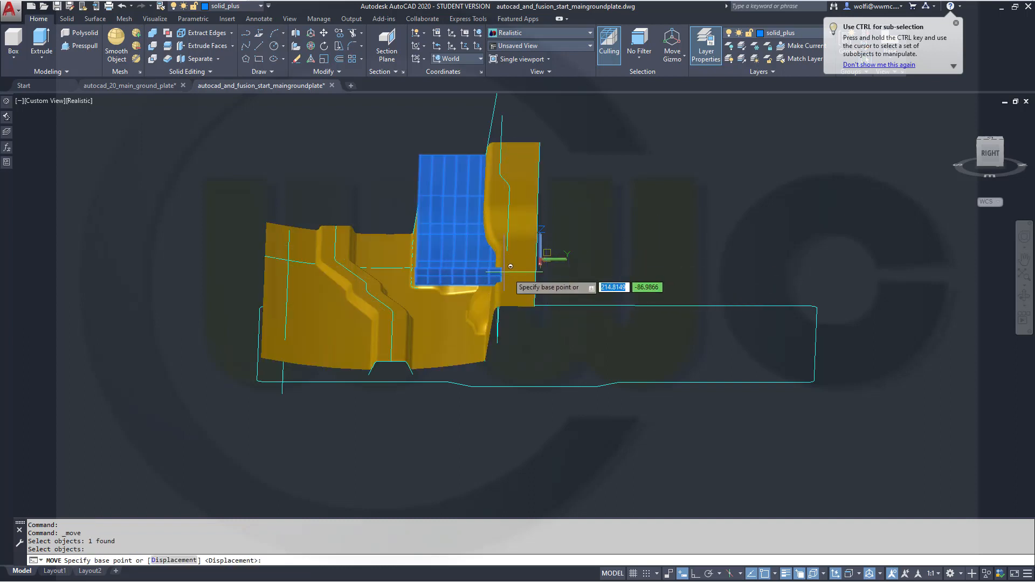
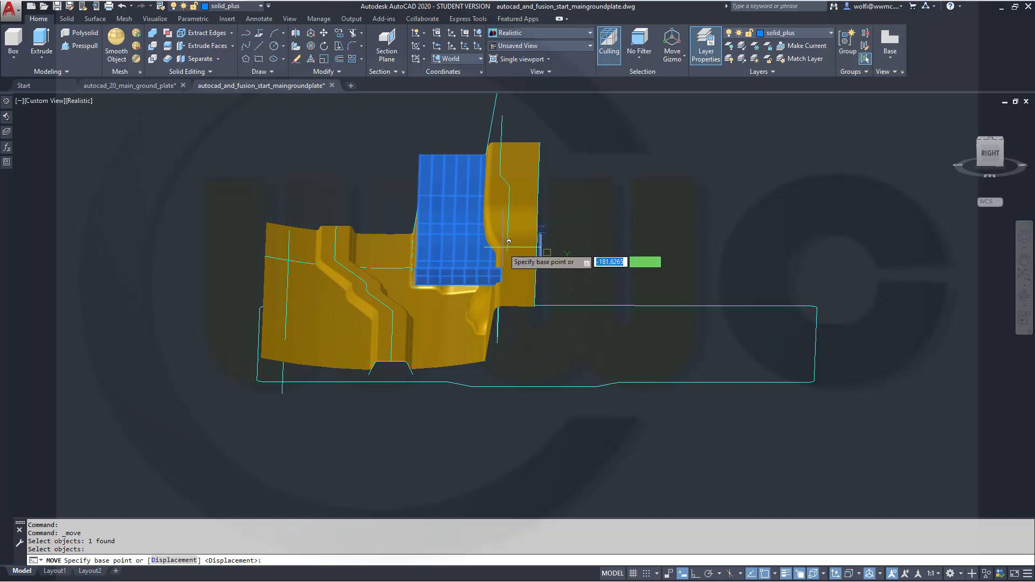
click(501, 114)
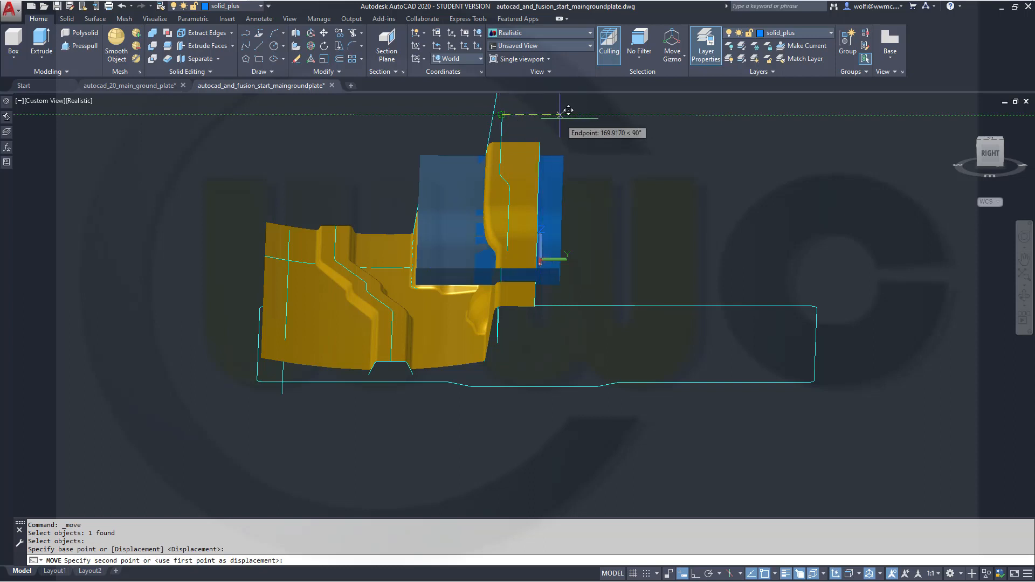
text(100)
key(Return)
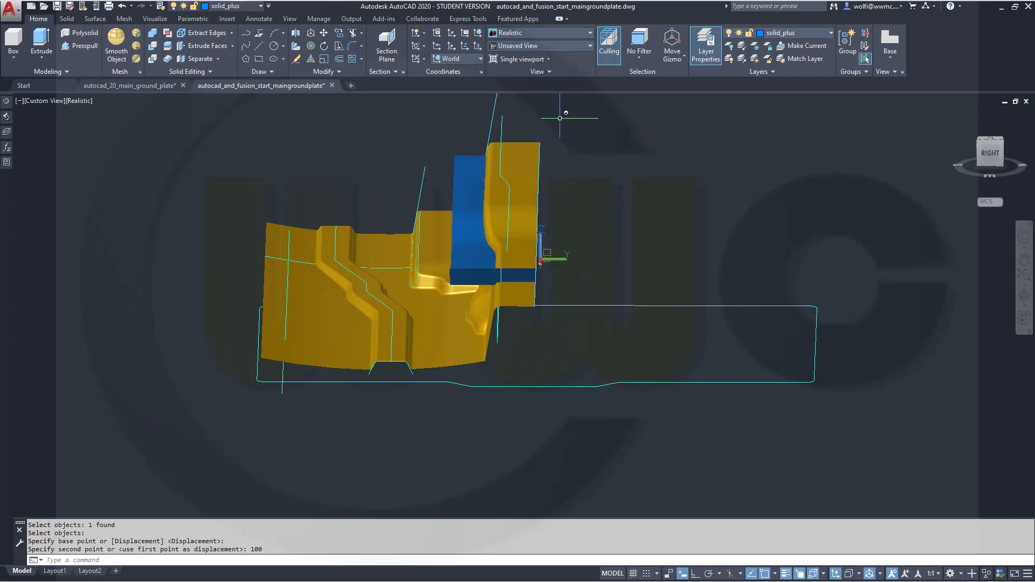
Step: Extrude the long open curve above the tall wall downward as a surface with a height of 300
key(Escape)
mouse_move(574, 216)
shift+middle_down()
mouse_move(571, 196)
mouse_move(564, 210)
mouse_move(574, 214)
shift+middle_up()
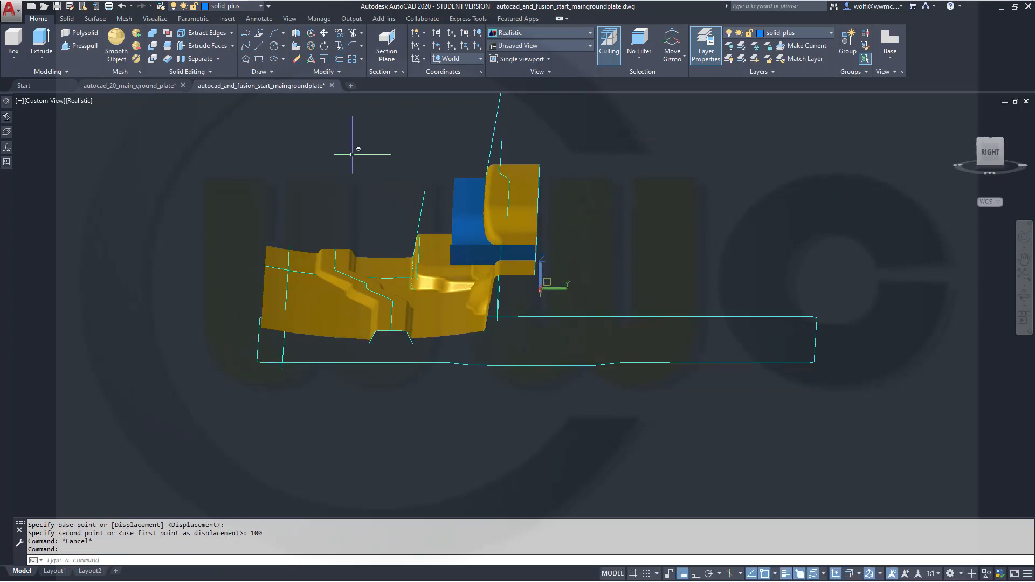
click(95, 19)
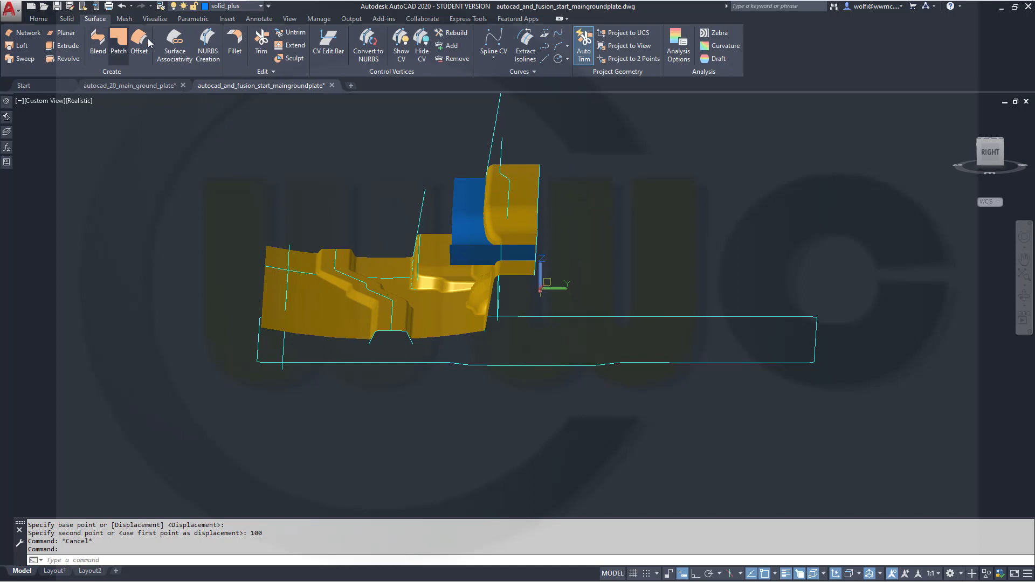
click(76, 47)
click(502, 154)
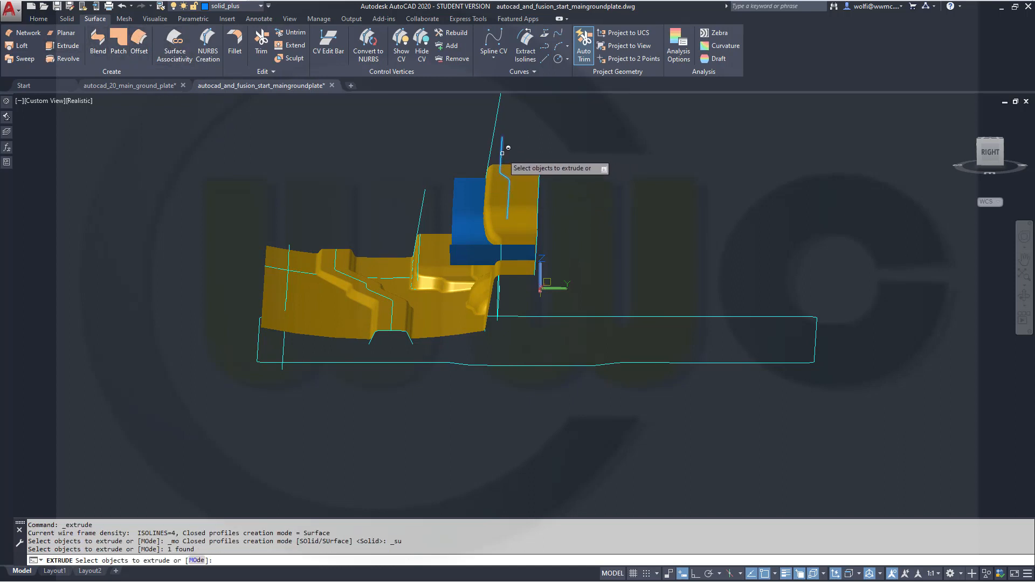
right_click(617, 193)
click(633, 198)
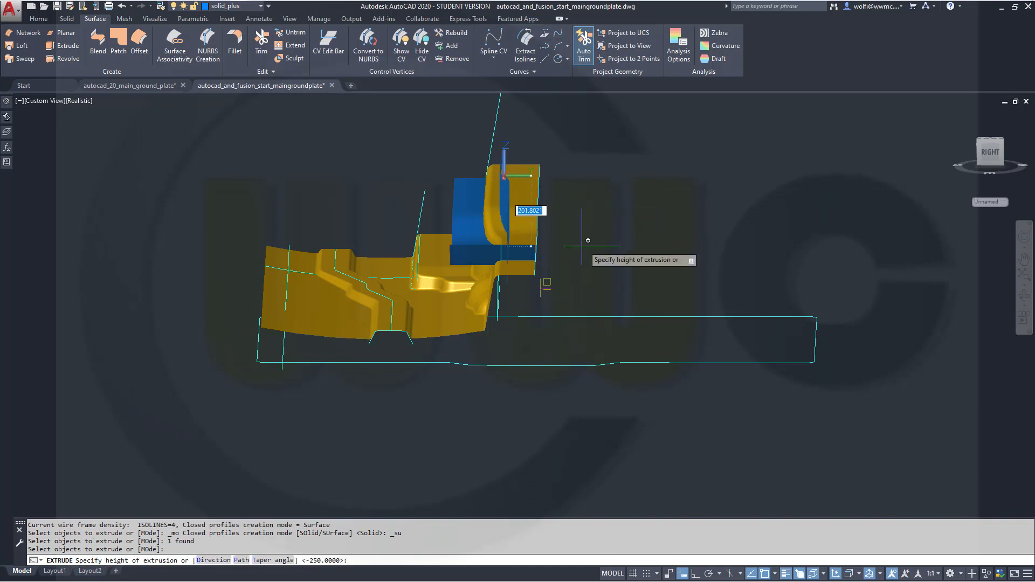
shift+middle_drag(539, 289, 512, 284)
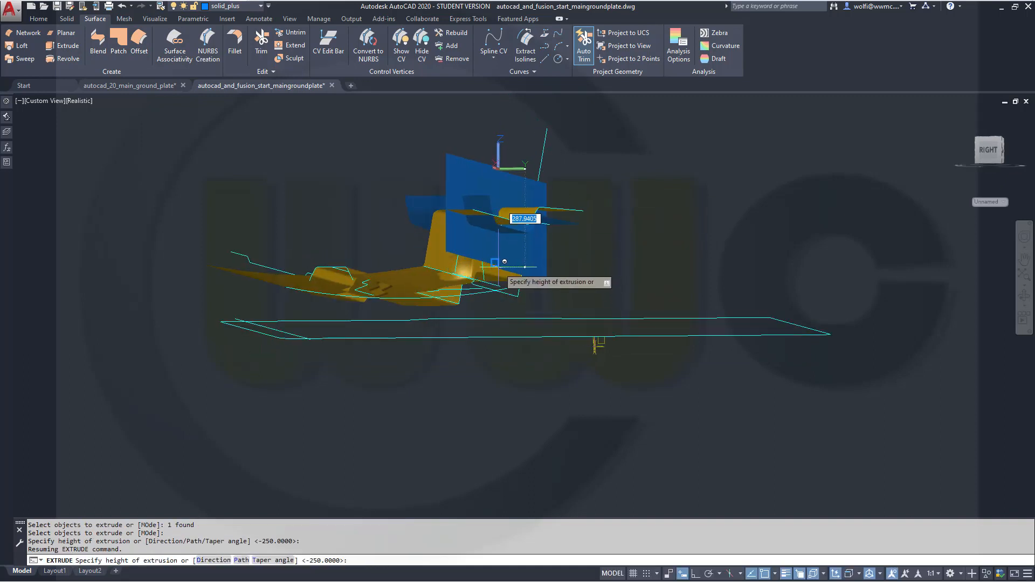
text(30)
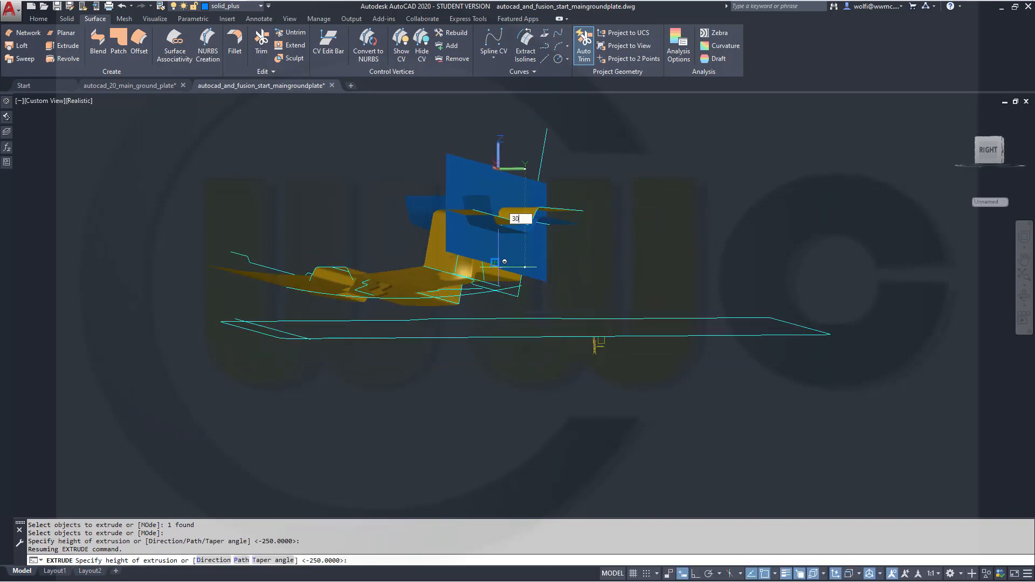
text(0)
key(Return)
shift+middle_drag(559, 258, 761, 285)
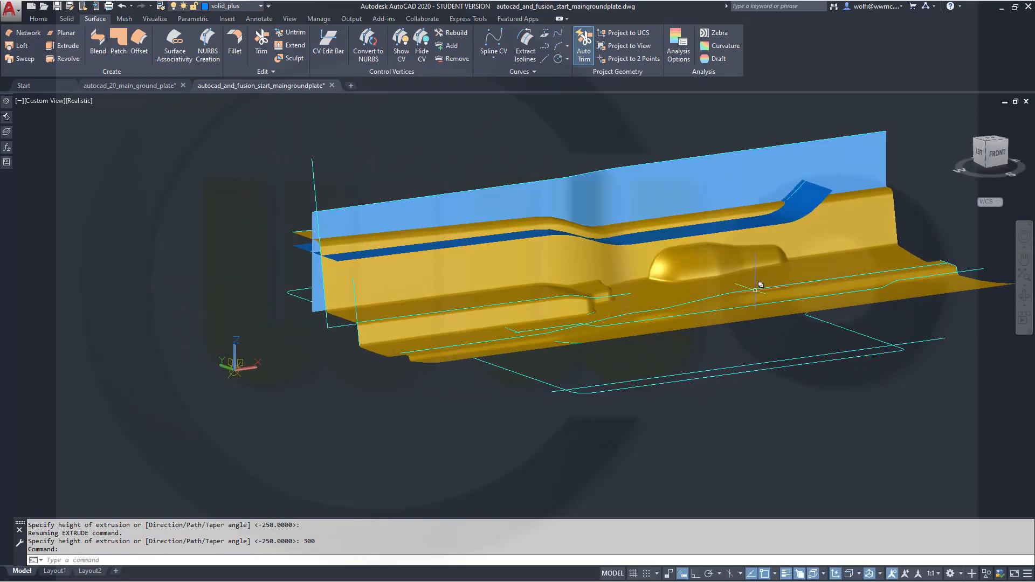
shift+middle_drag(515, 284, 556, 287)
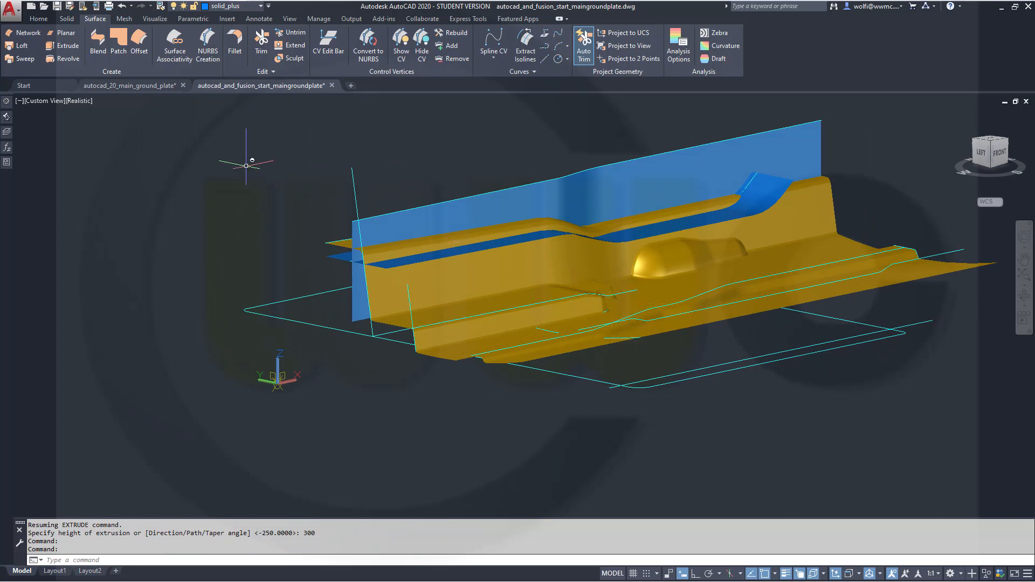
Step: Turn off the solid_minus layer to hide the ground plate
click(260, 7)
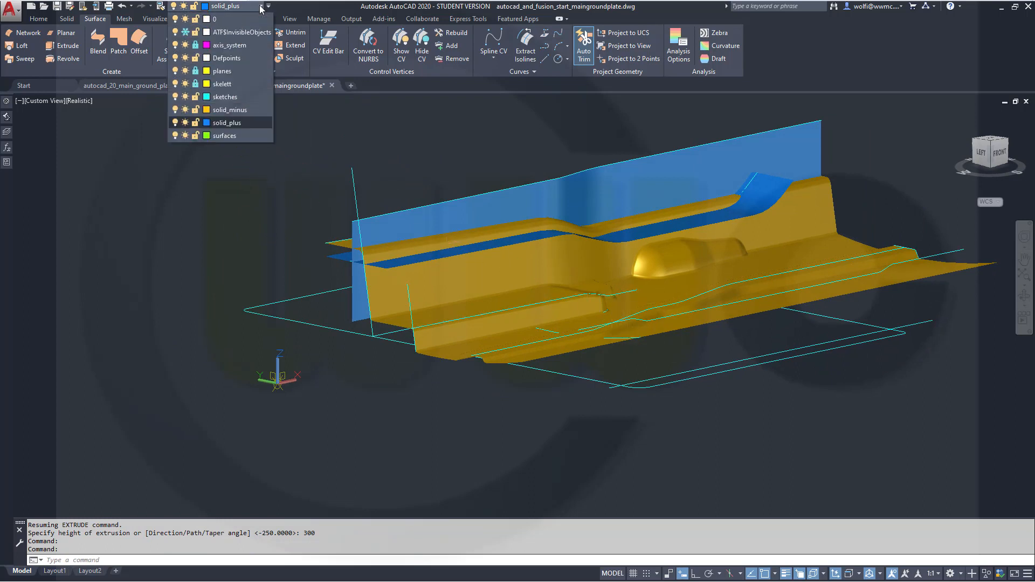
click(176, 109)
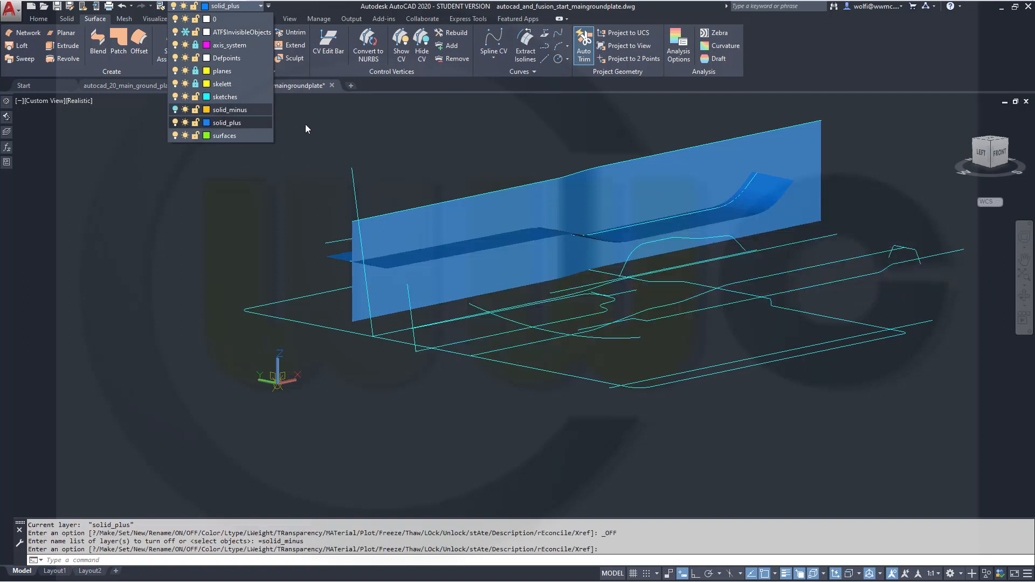
click(419, 153)
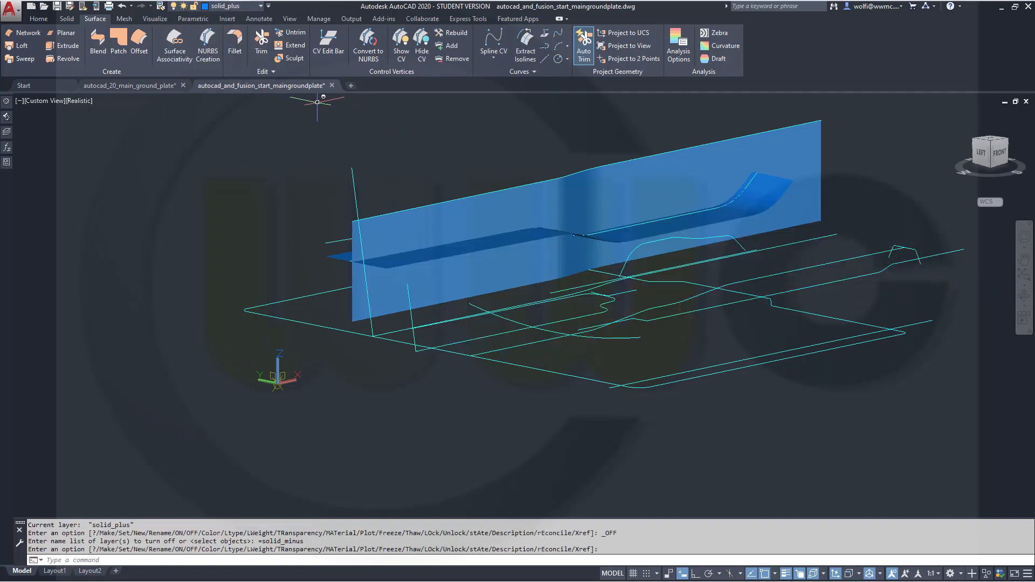
Step: Trim the two blue surfaces against each other, removing the vertical one's part below the intersection and the horizontal one's strip behind it
click(267, 58)
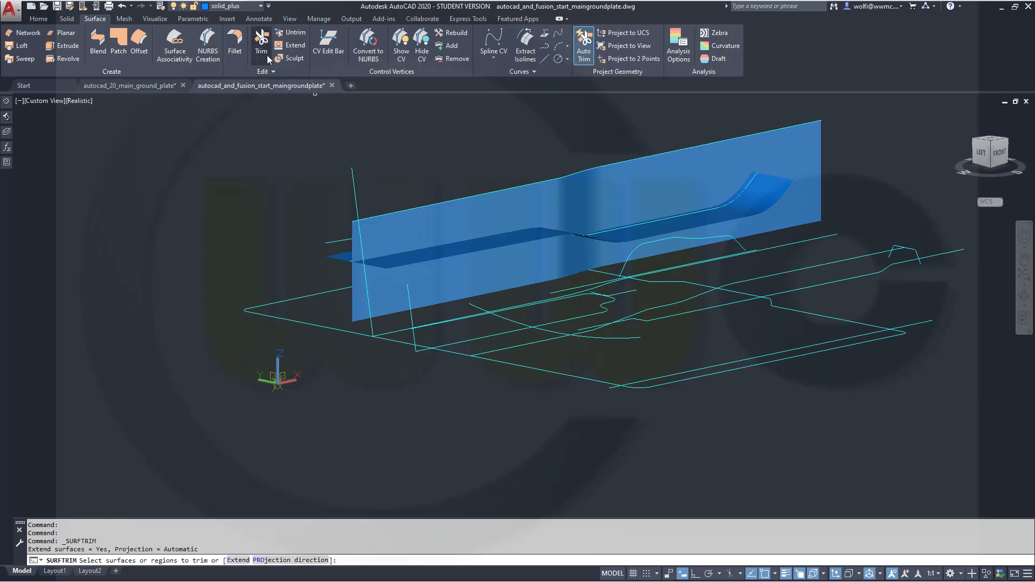
click(386, 222)
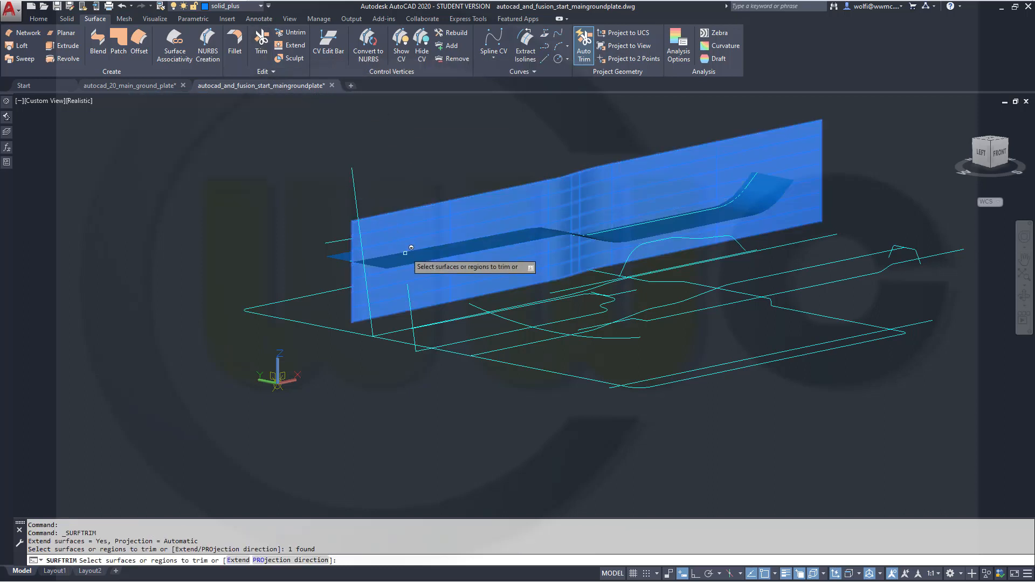
click(406, 253)
right_click(207, 234)
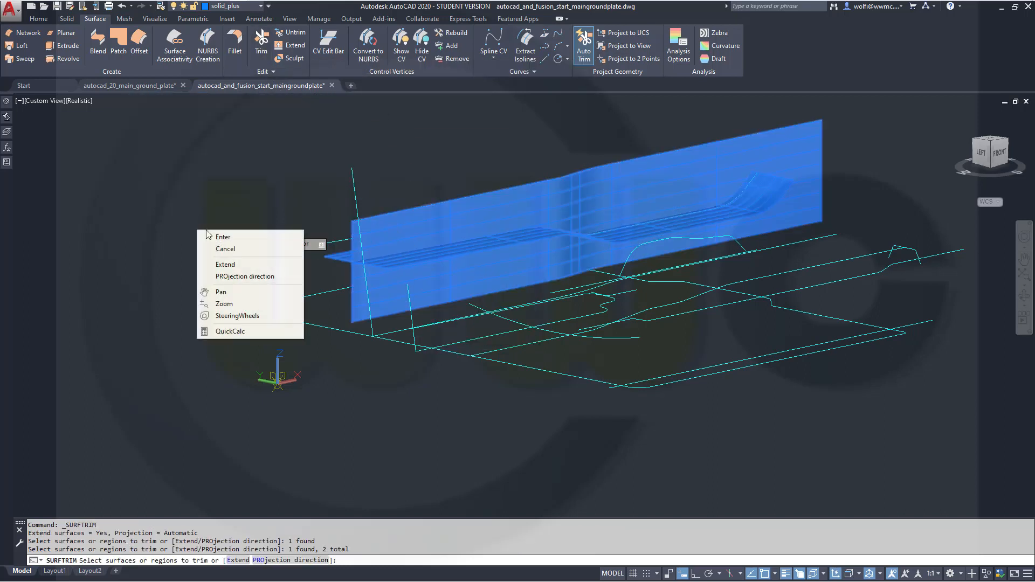
click(233, 237)
click(403, 255)
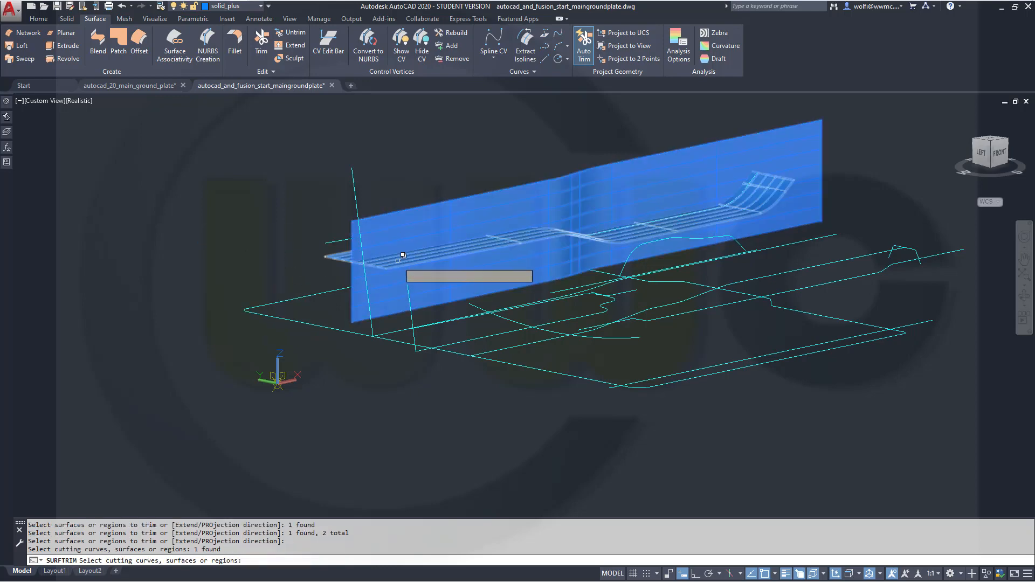
click(398, 260)
right_click(234, 259)
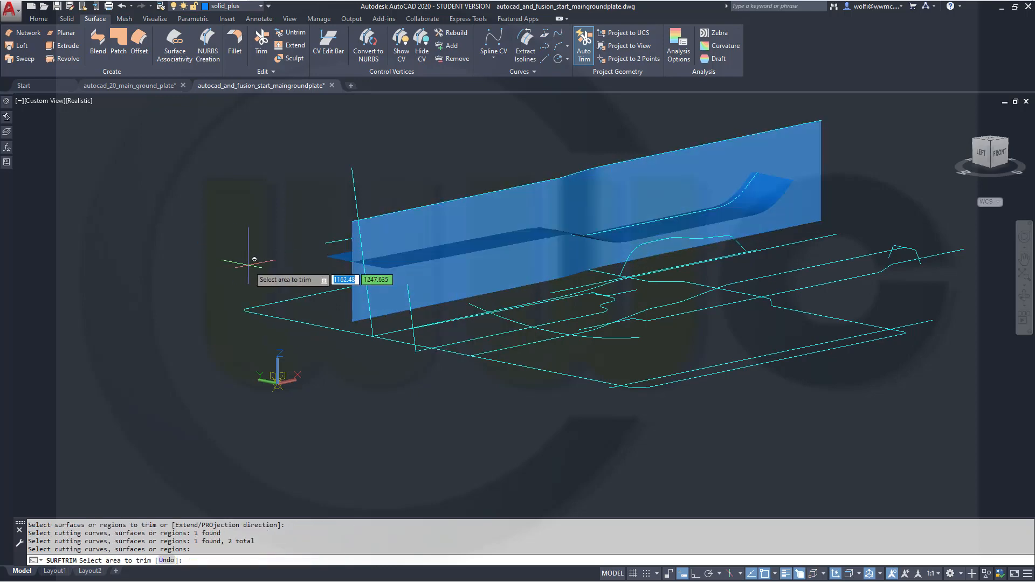
shift+middle_drag(264, 260, 334, 260)
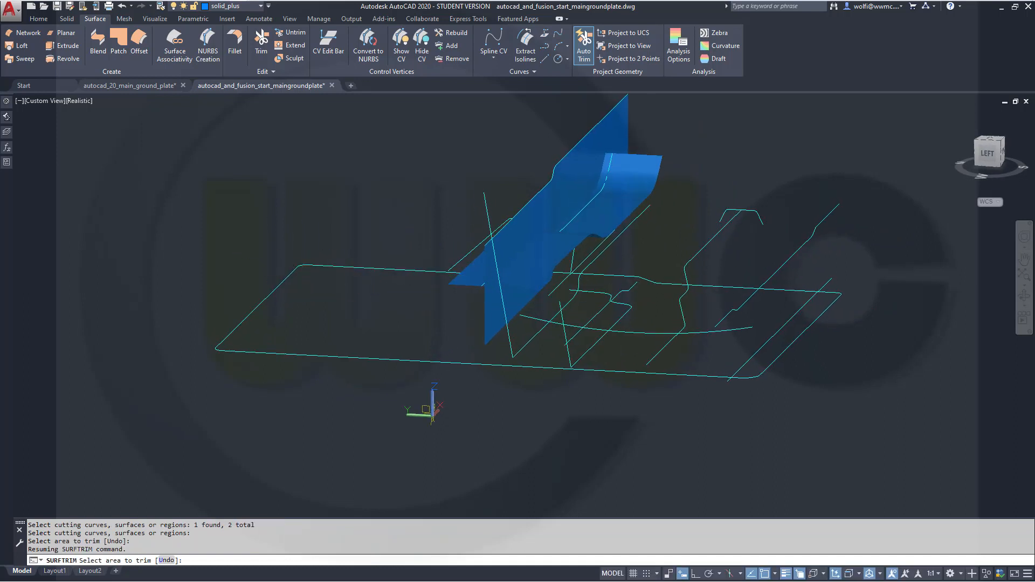
click(495, 313)
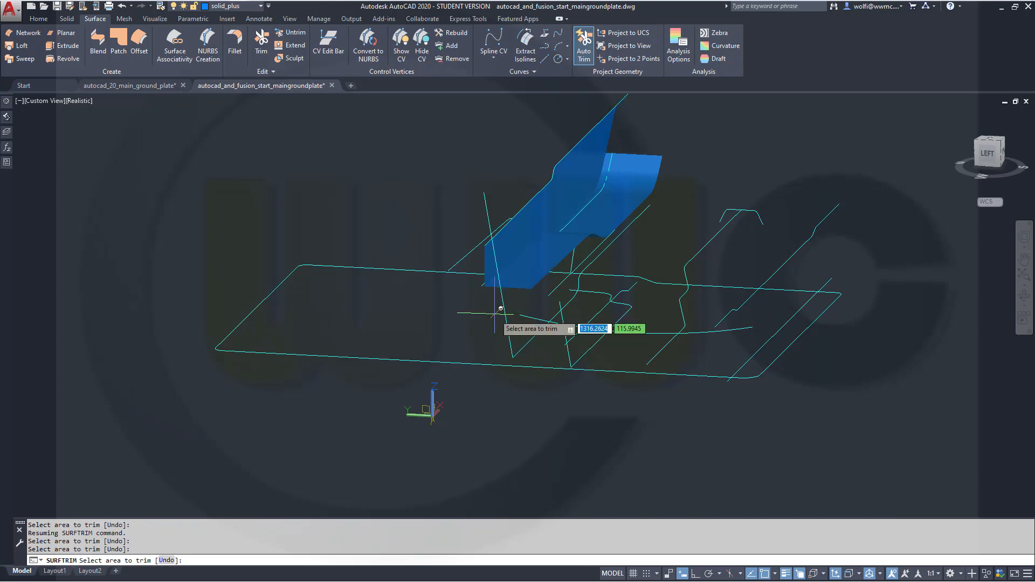
shift+middle_drag(393, 238, 324, 229)
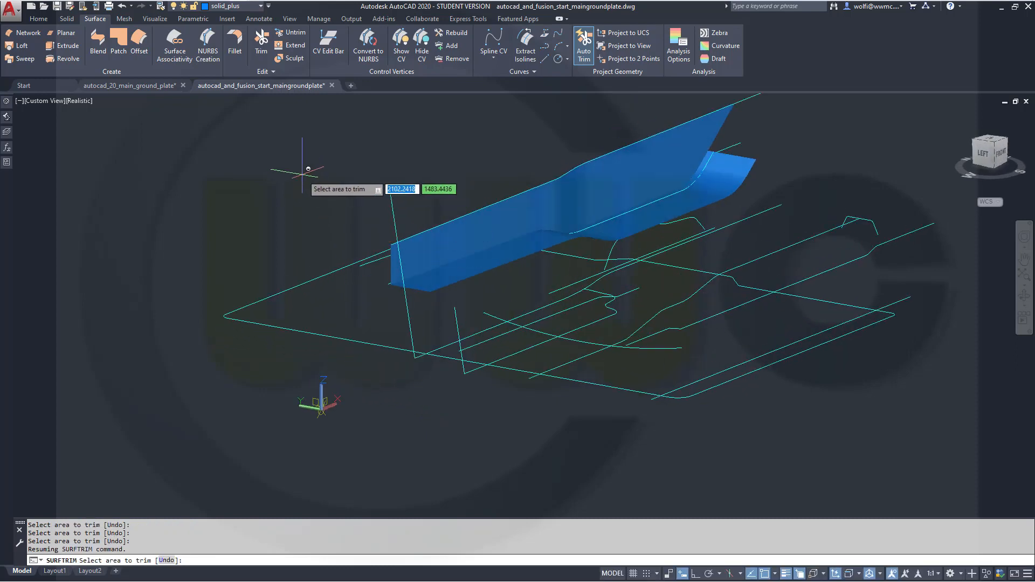
key(Escape)
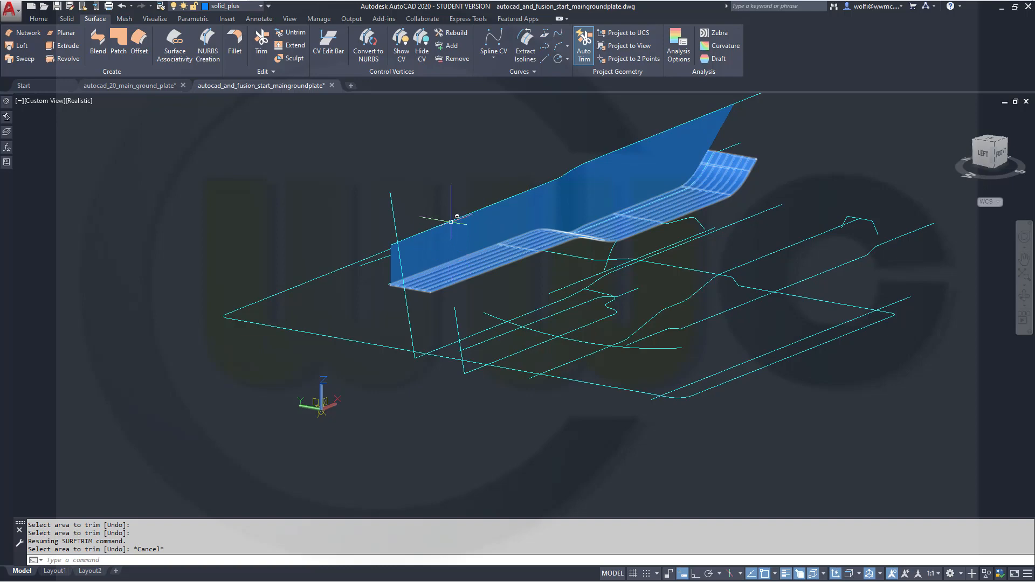
Step: Turn the solid_minus layer back on to show the ground plate
shift+middle_drag(450, 221, 471, 207)
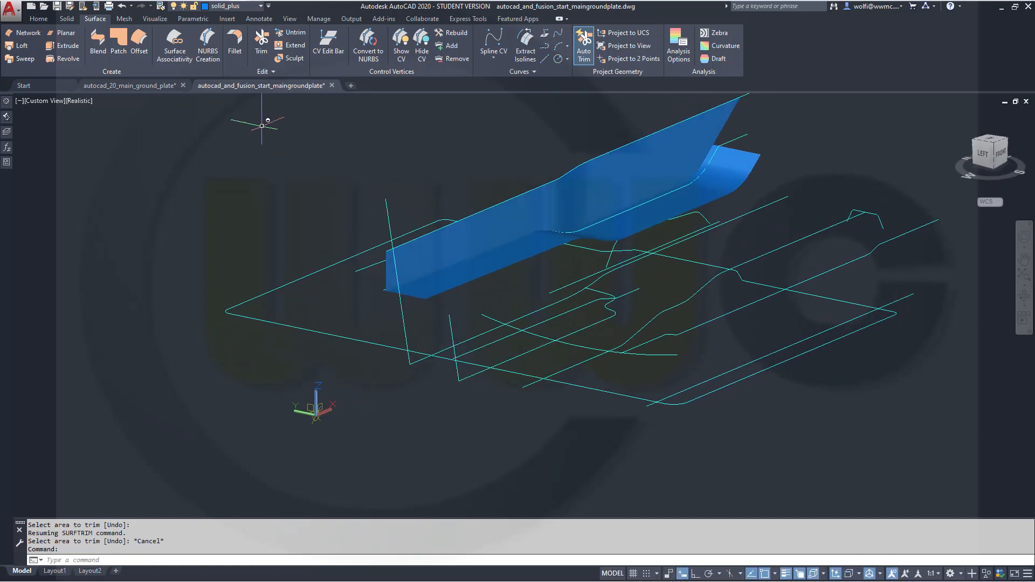
click(260, 7)
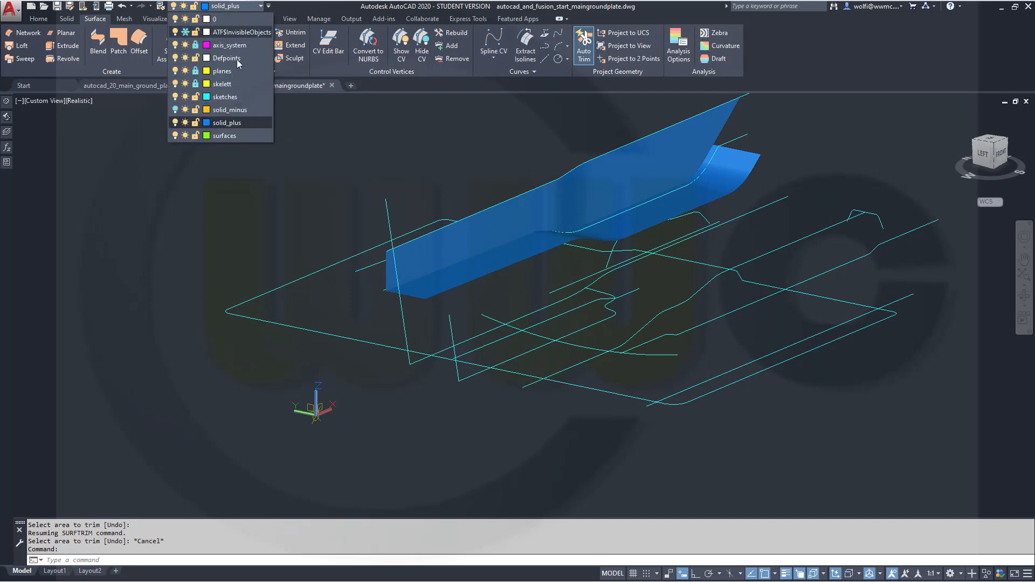
click(175, 110)
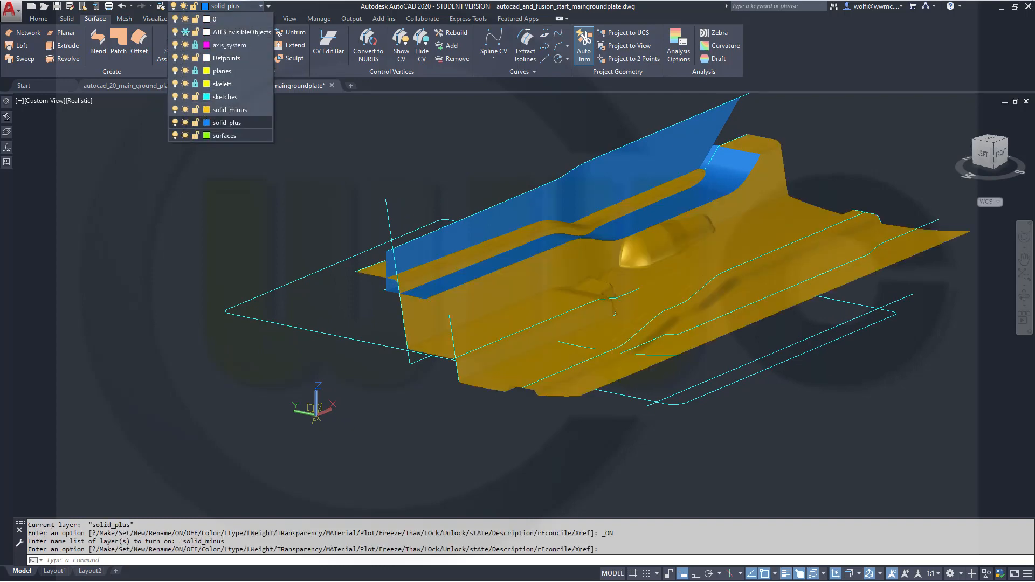
Step: Trim the ground plate with both blue surfaces as cutting surfaces, removing its upper wall strip enclosed between them
shift+middle_drag(396, 180, 412, 161)
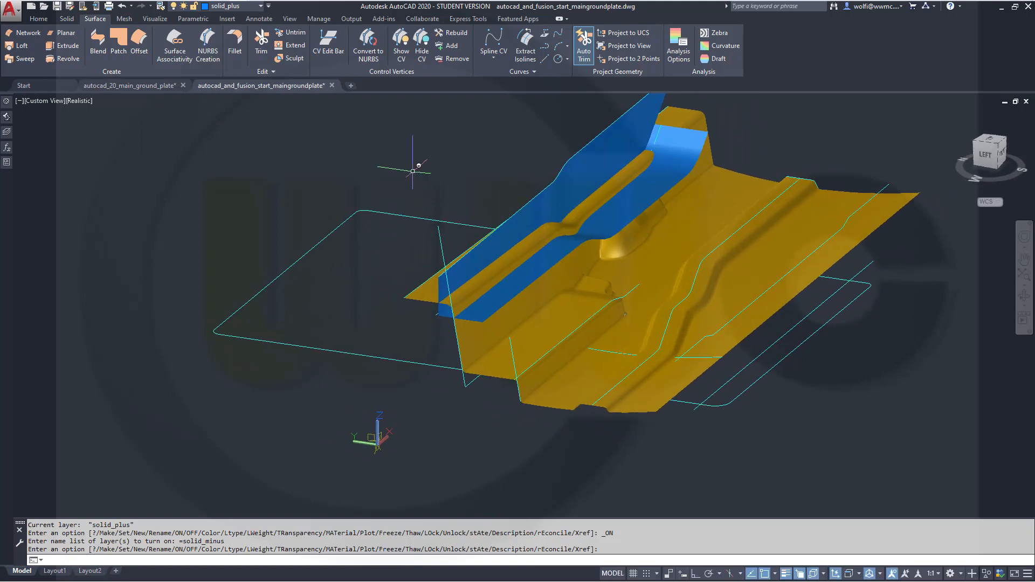
click(262, 40)
click(531, 327)
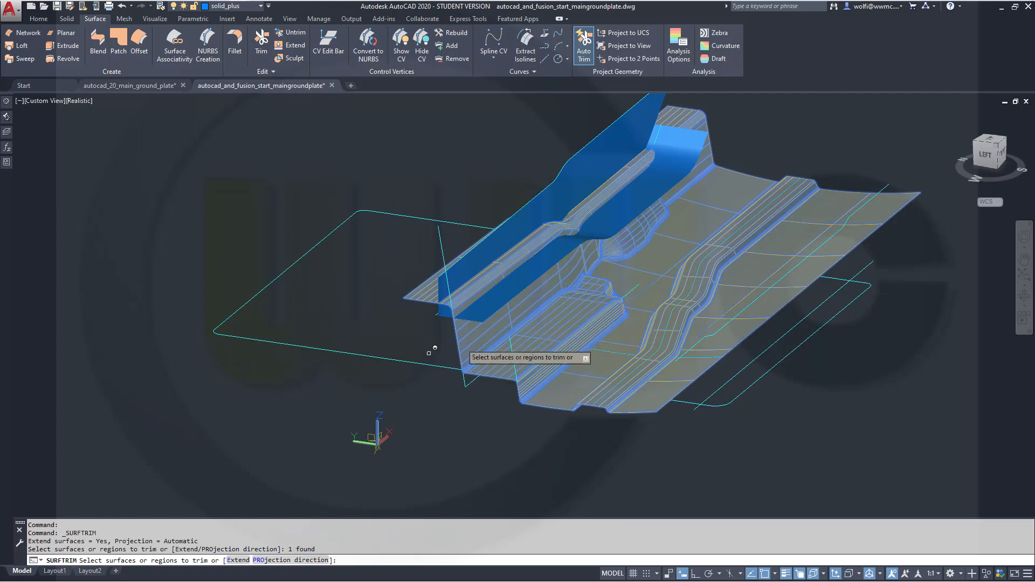
right_click(348, 372)
click(358, 378)
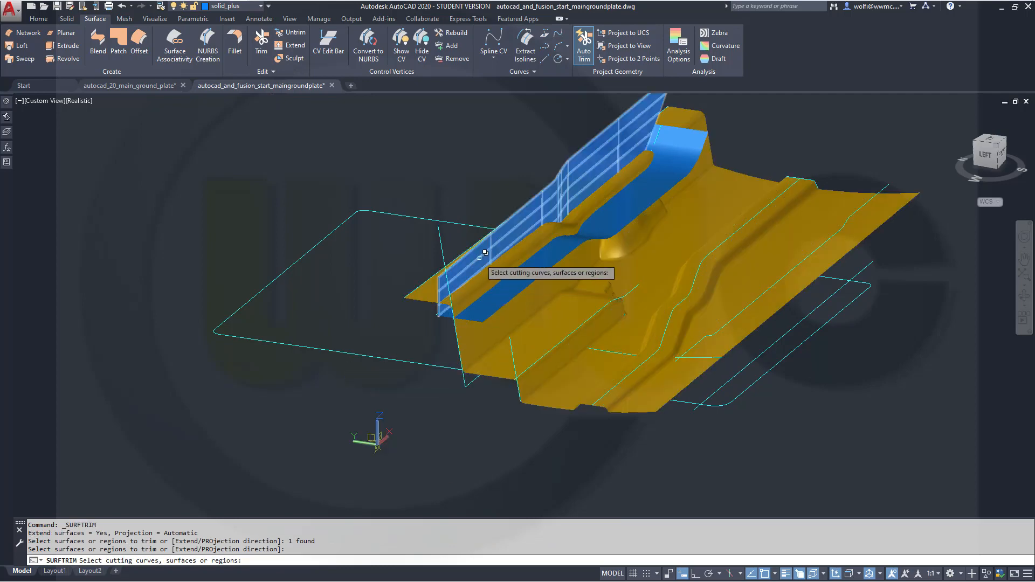
click(486, 253)
click(517, 297)
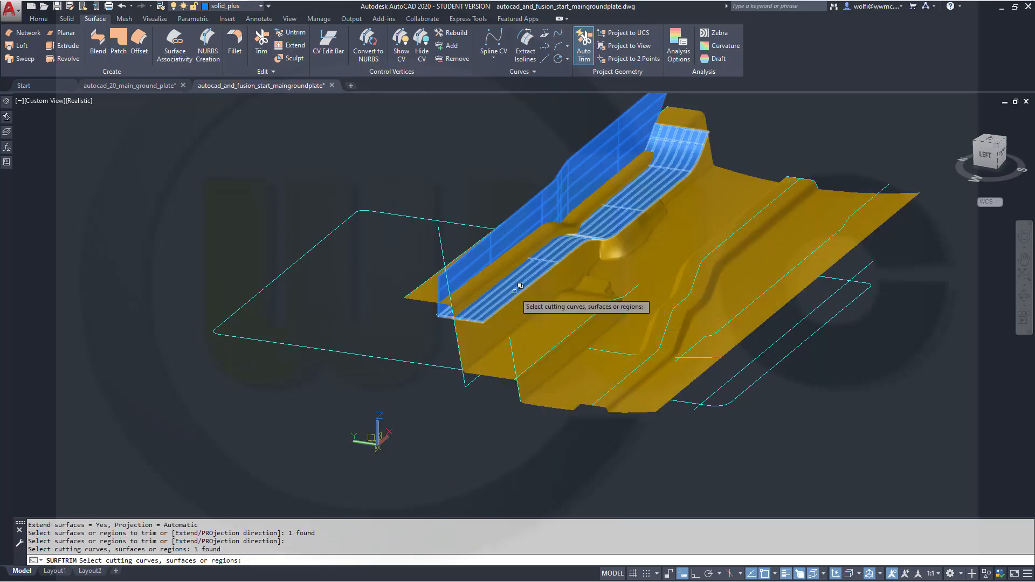
click(519, 286)
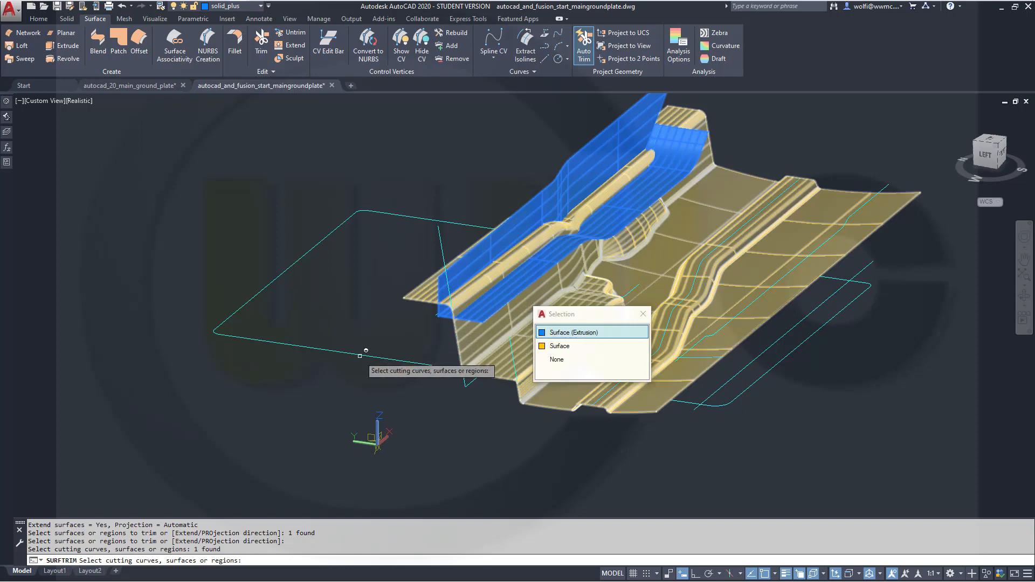
click(564, 337)
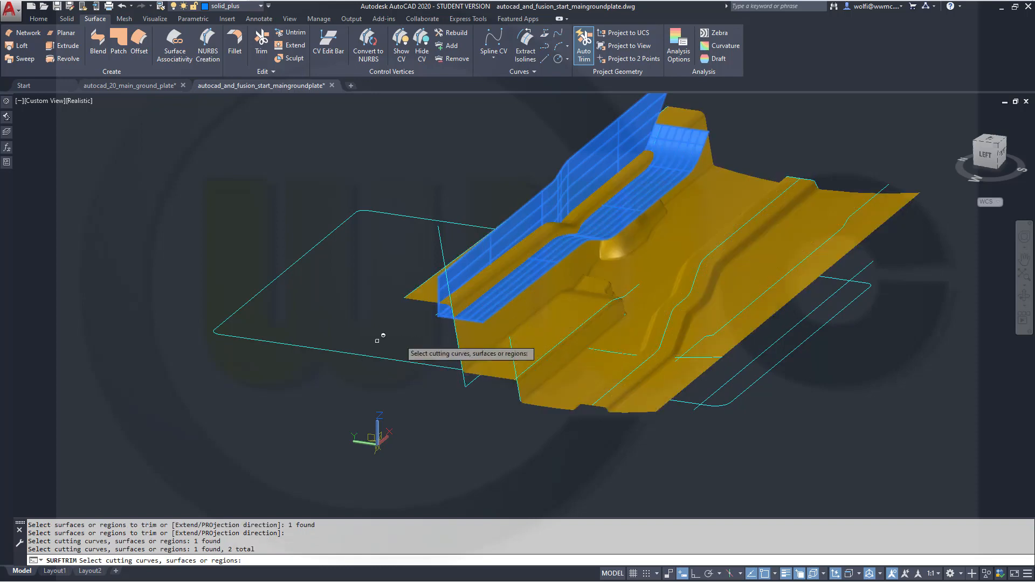
key(Return)
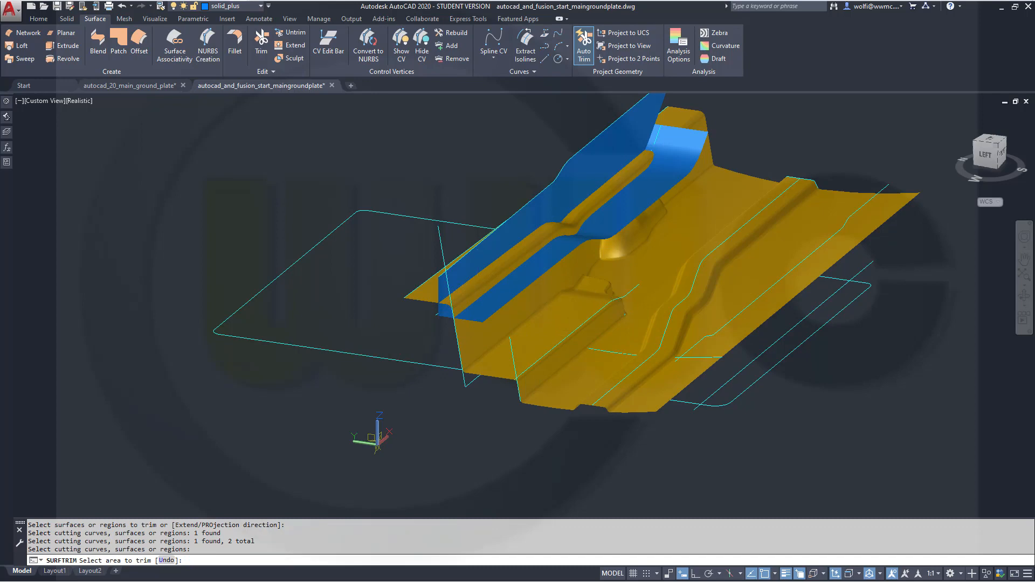
shift+middle_drag(371, 249, 350, 221)
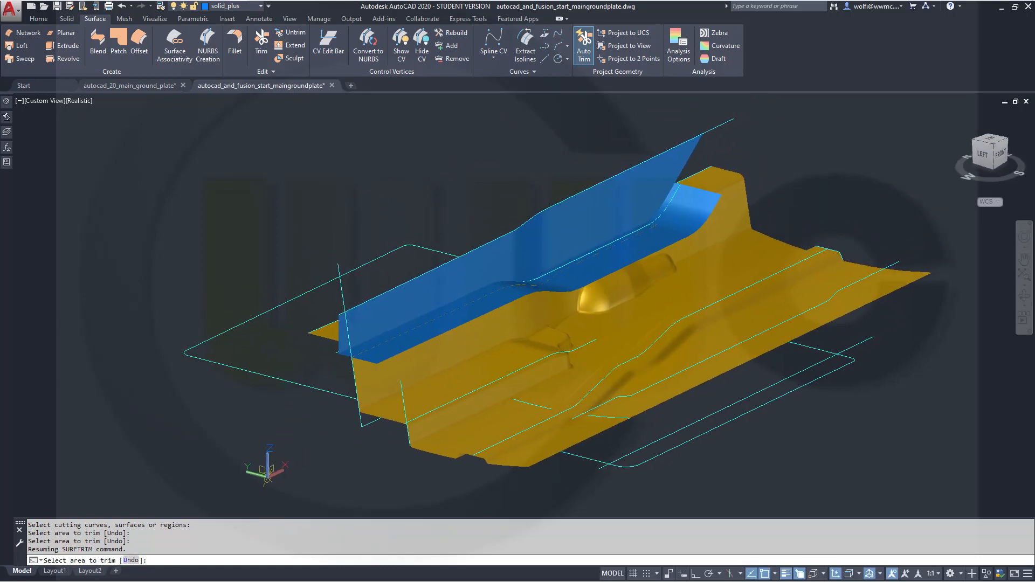
Step: Trim both blue surfaces with the ground plate as cutting surface, removing the vertical one's part above the plate and the horizontal one's part outside the wall
click(261, 43)
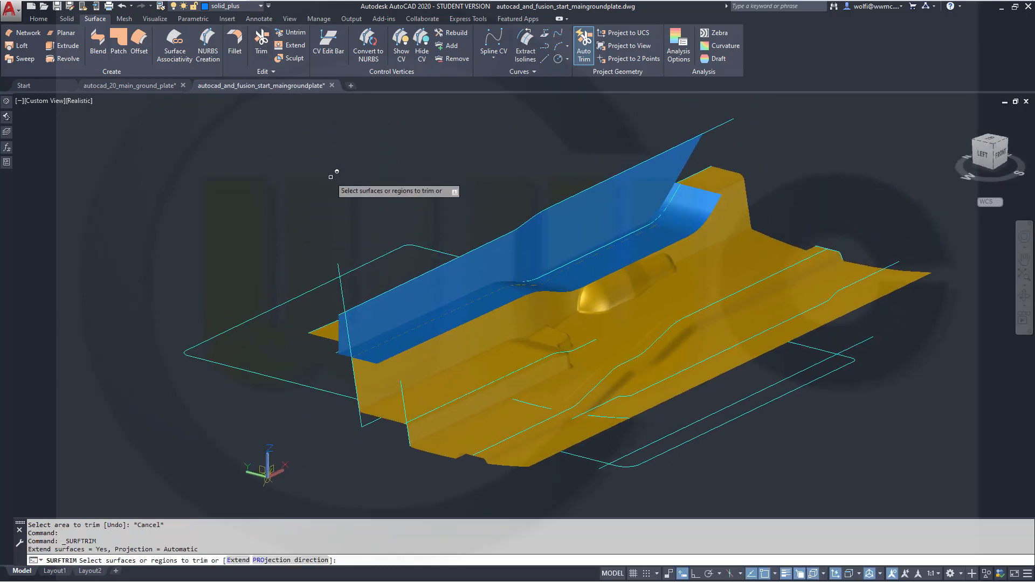
click(384, 307)
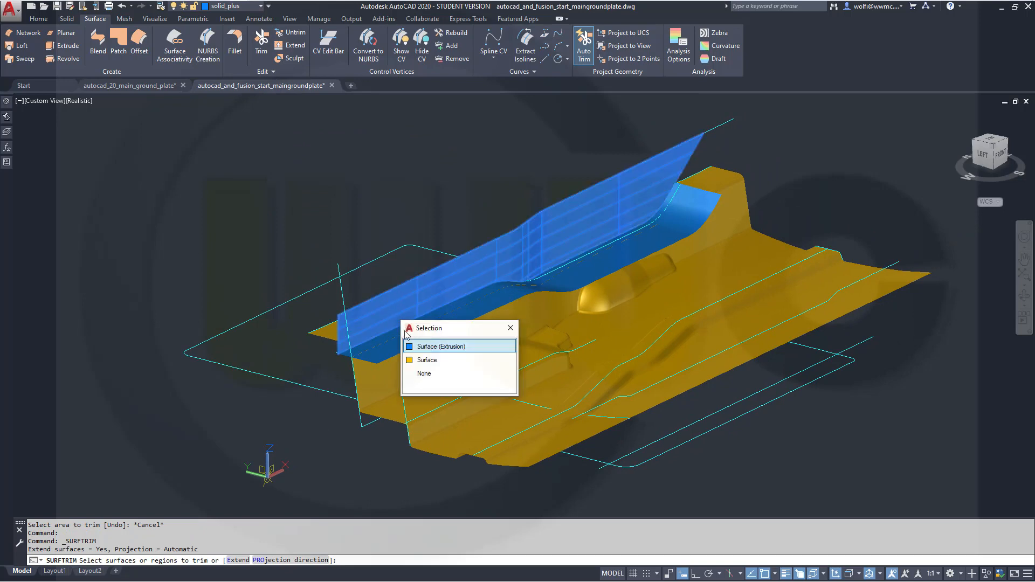
click(418, 347)
click(420, 350)
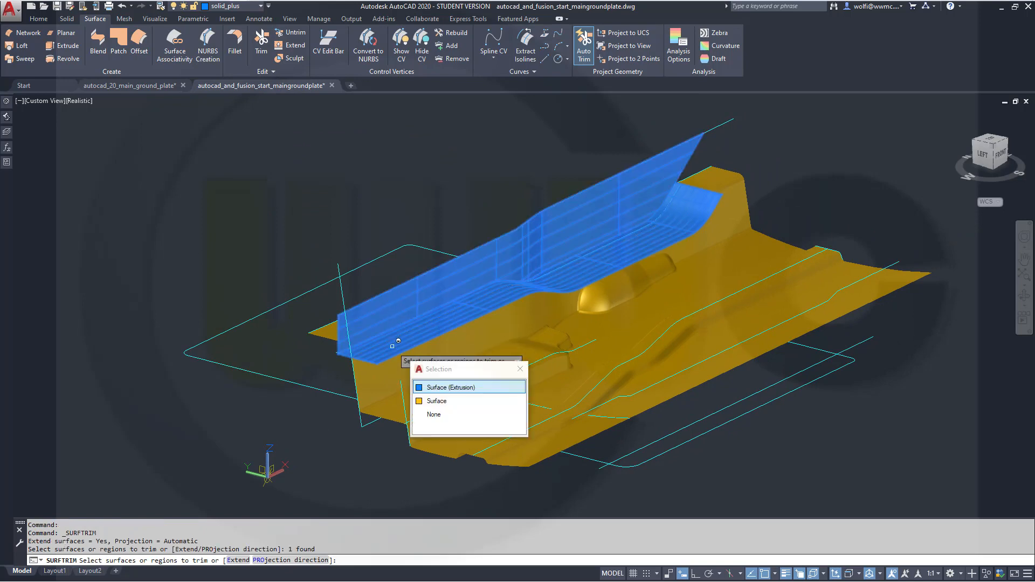
click(444, 388)
click(393, 389)
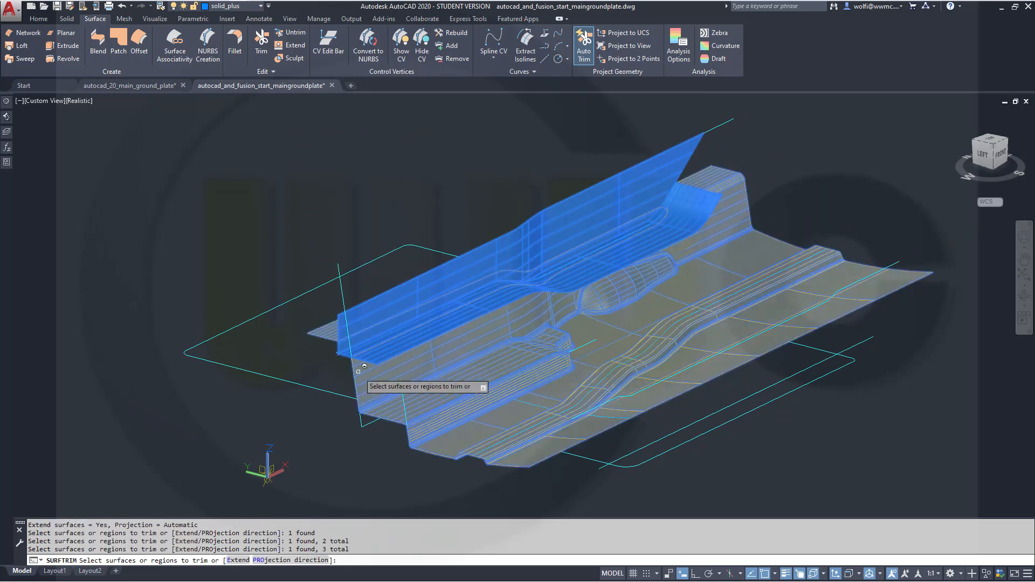
right_click(202, 214)
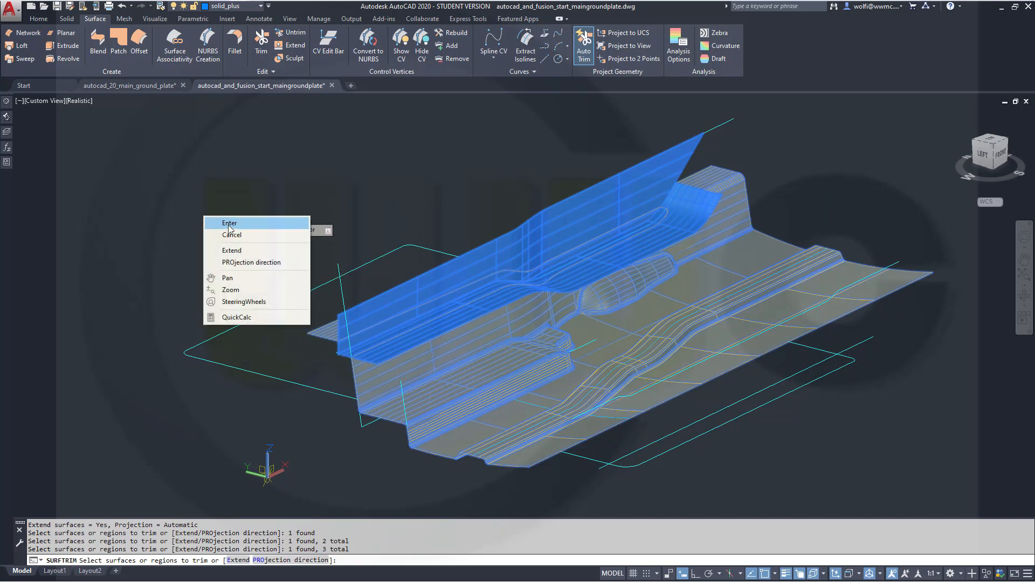
click(228, 221)
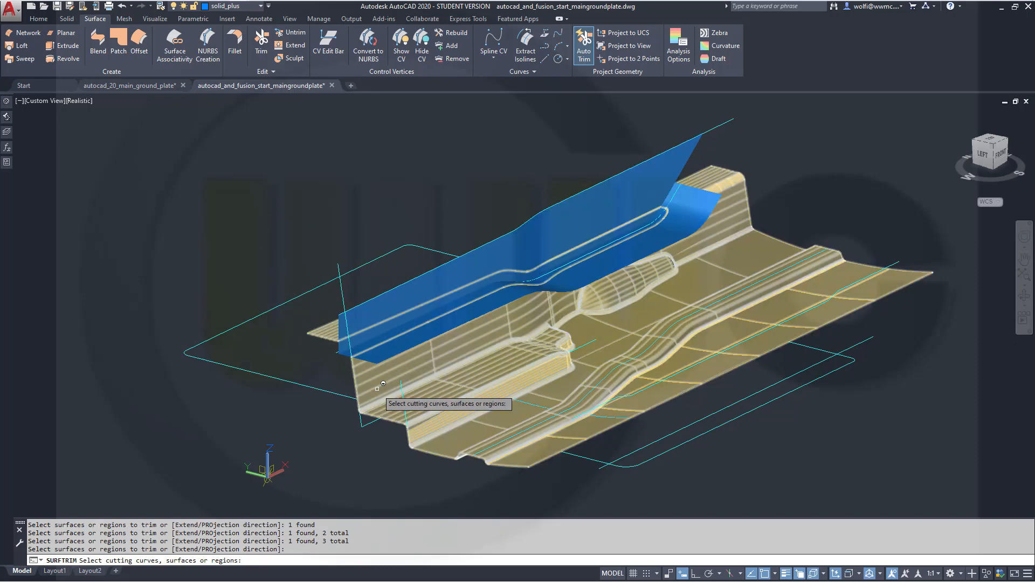
click(374, 386)
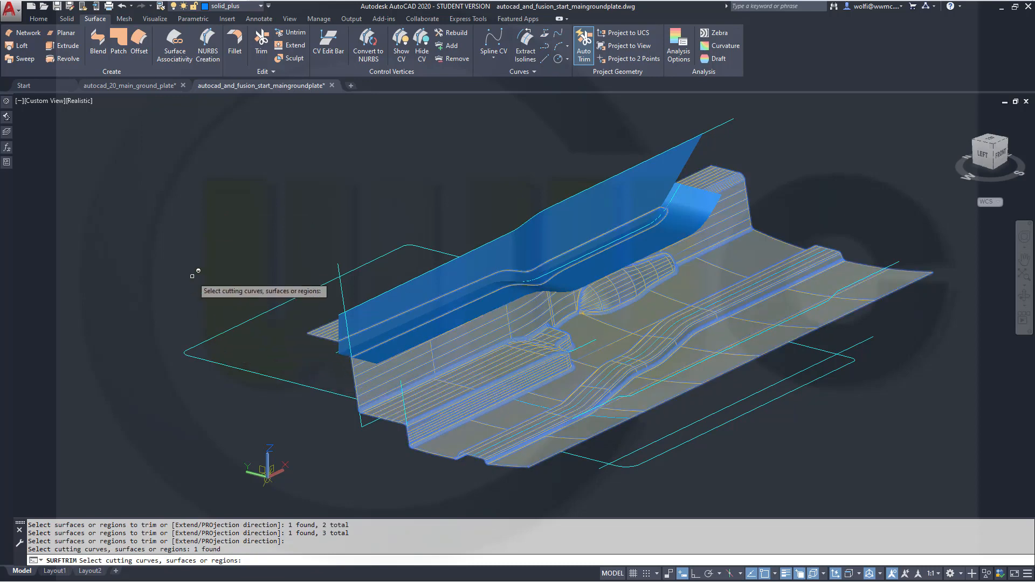
key(Return)
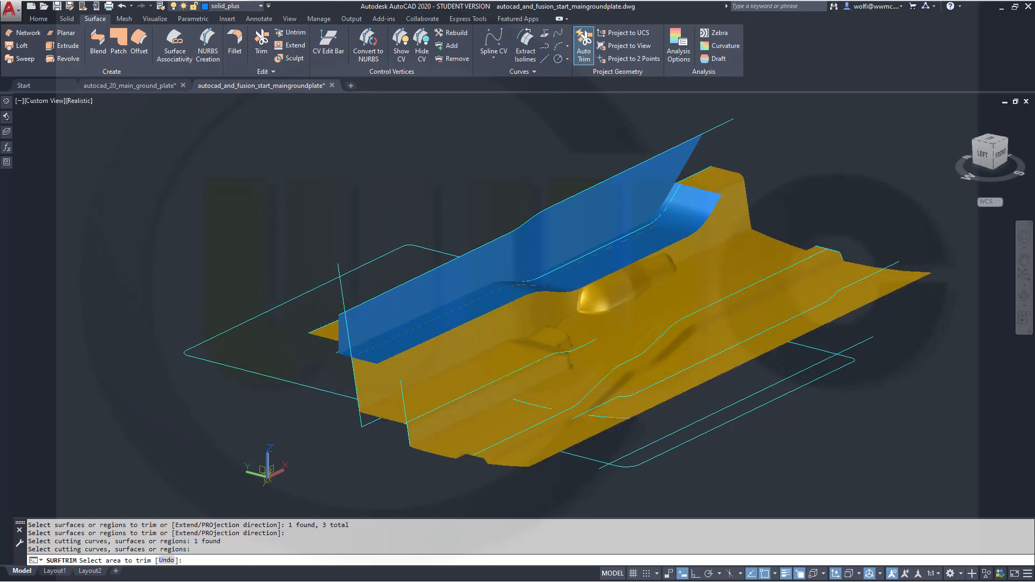
click(379, 303)
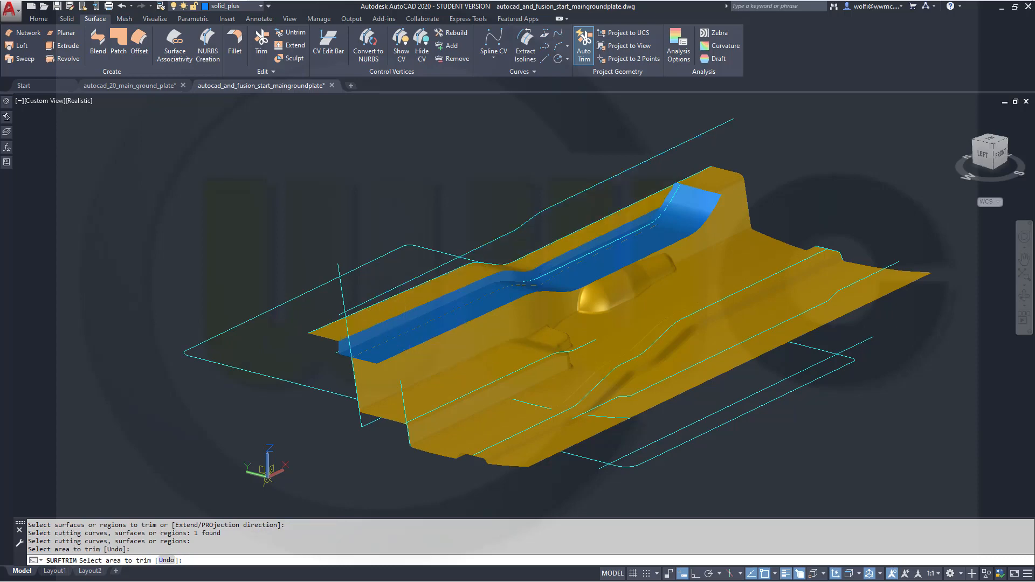
click(405, 340)
shift+middle_drag(407, 345, 496, 356)
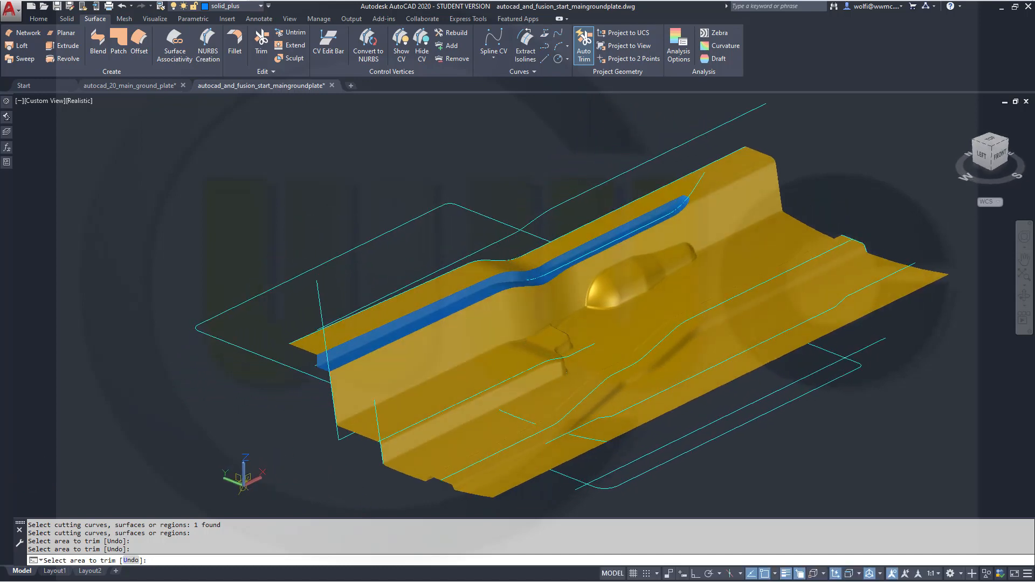
scroll(469, 331, up, 2)
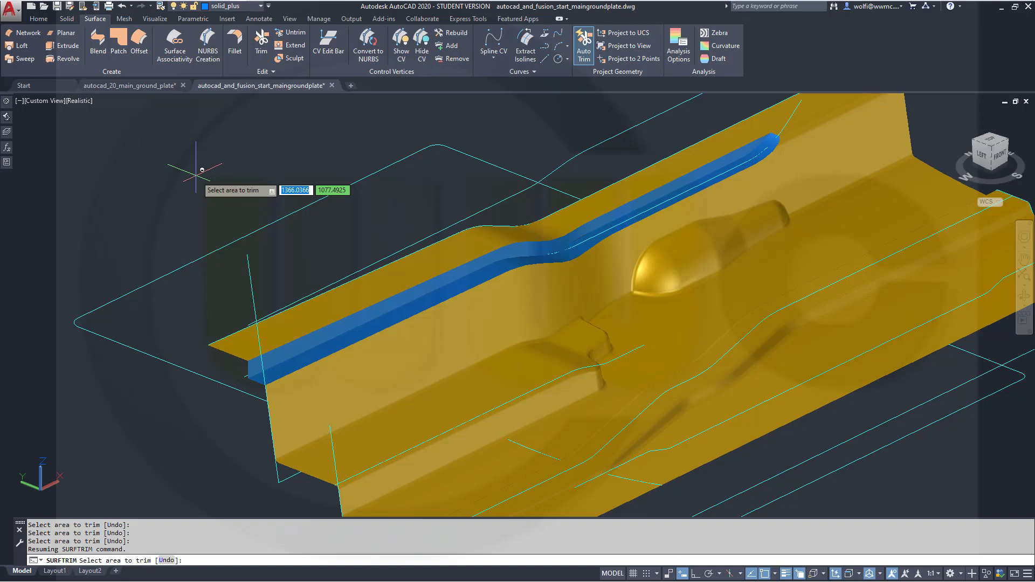
key(Escape)
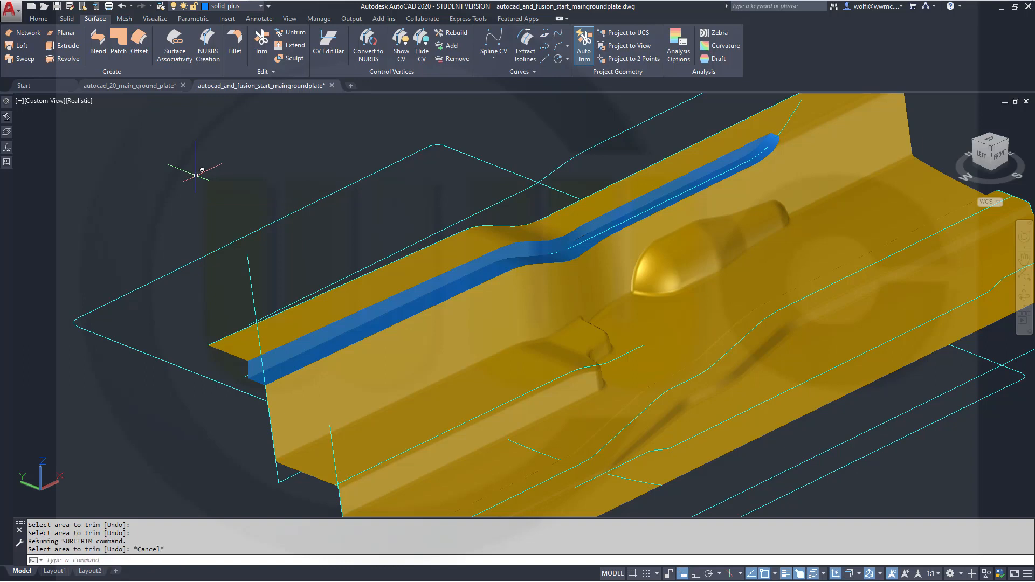
Step: Union the ground plate with the two trimmed blue surfaces, choosing to continue the union operation and give up surface associativity
click(38, 19)
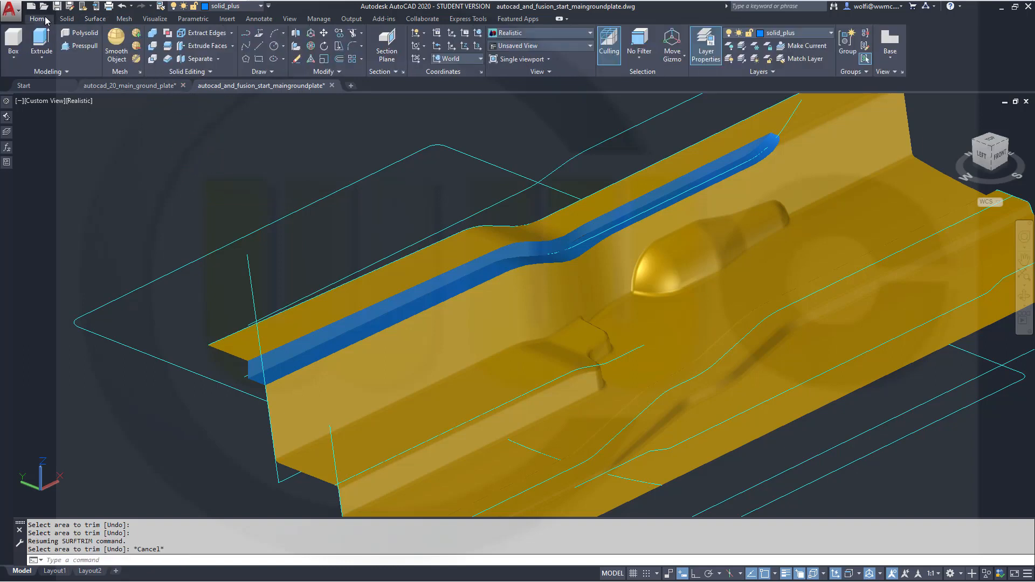
click(152, 34)
click(362, 318)
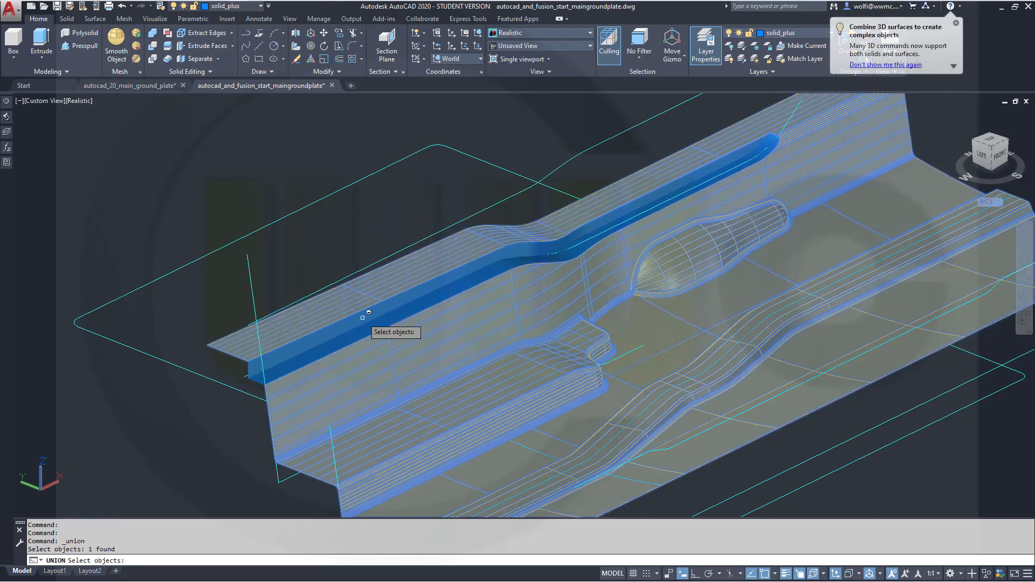
click(362, 317)
click(364, 330)
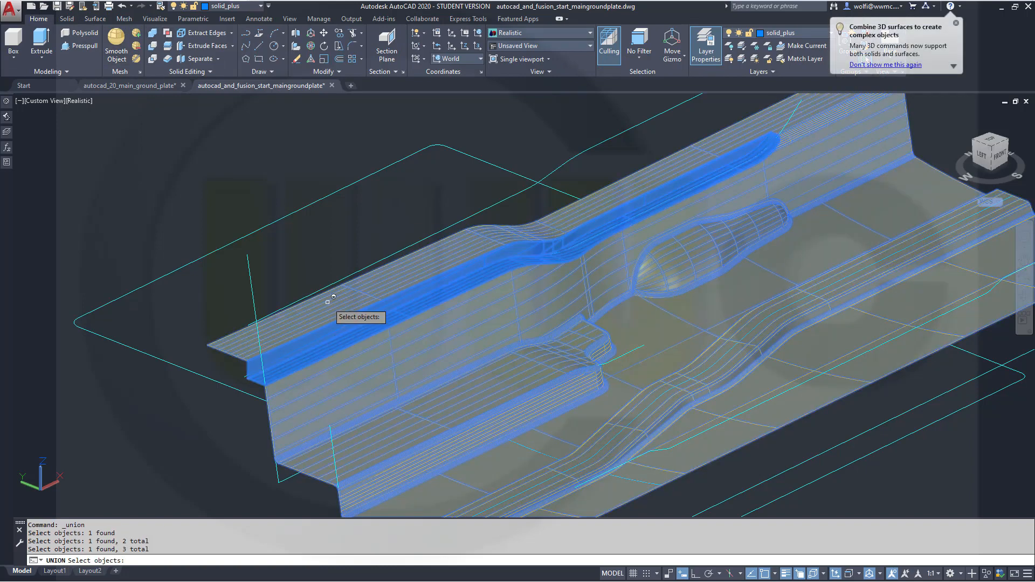
key(Return)
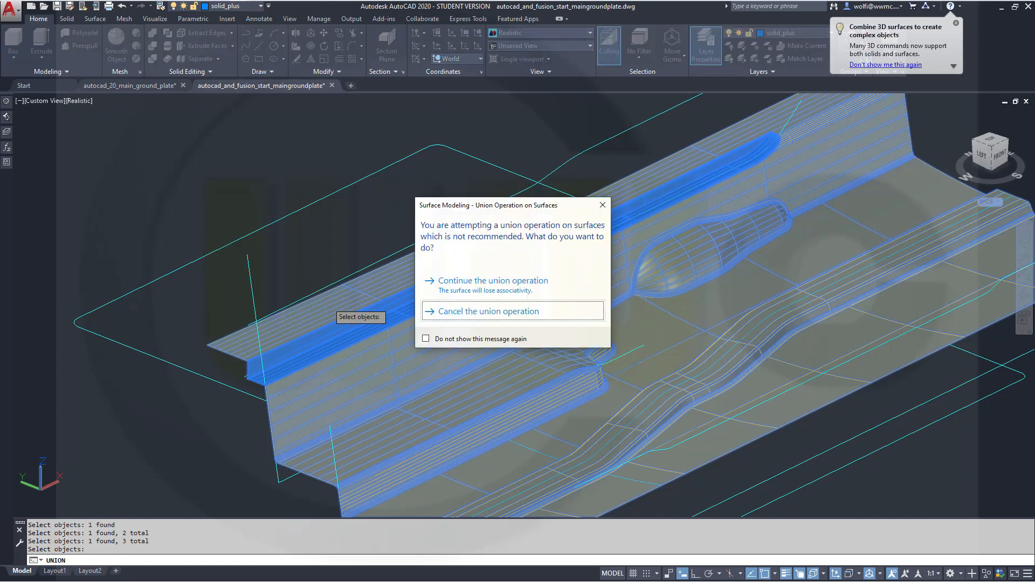
click(478, 281)
shift+middle_drag(477, 281, 492, 308)
key(Escape)
Step: Fillet the inner edge chain of the new step along the tall wall with a radius of 10
scroll(463, 308, up, 5)
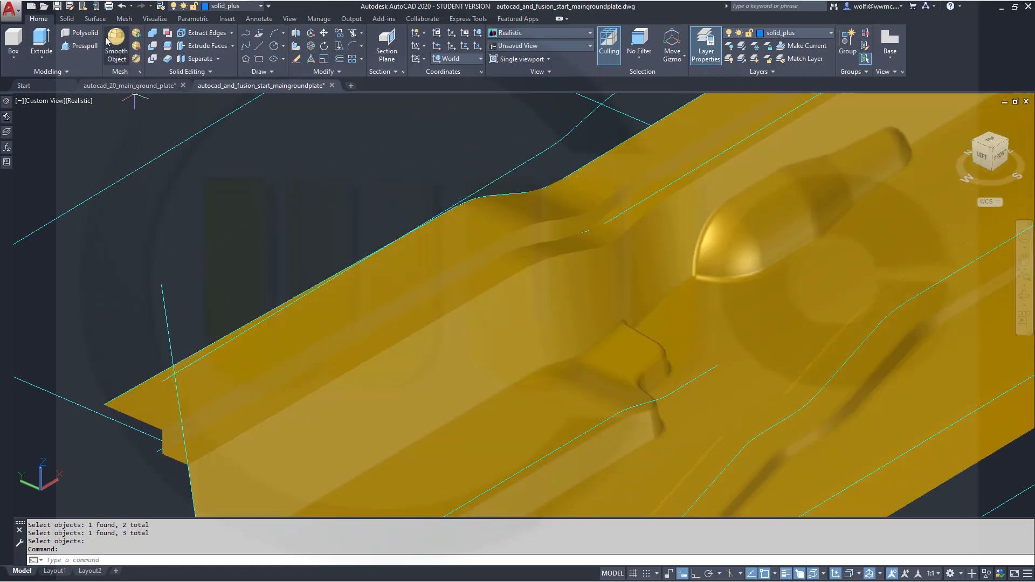
click(67, 19)
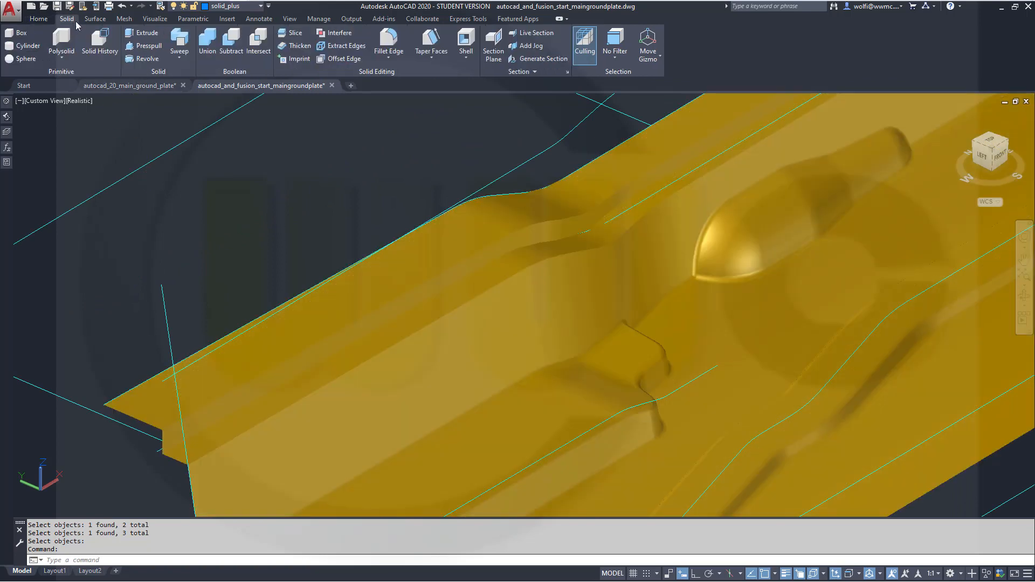
click(389, 38)
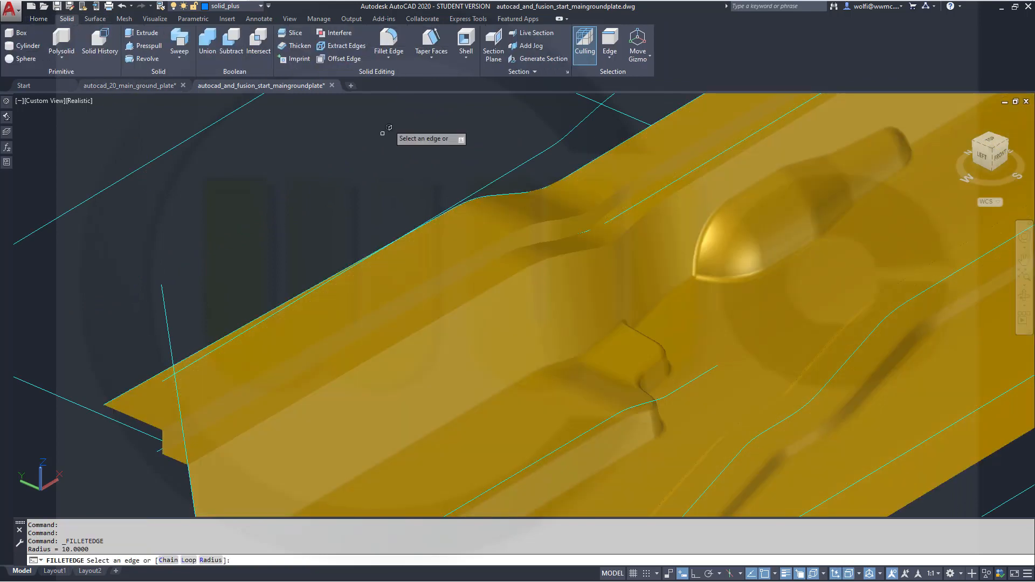
right_click(335, 162)
click(356, 210)
right_click(318, 158)
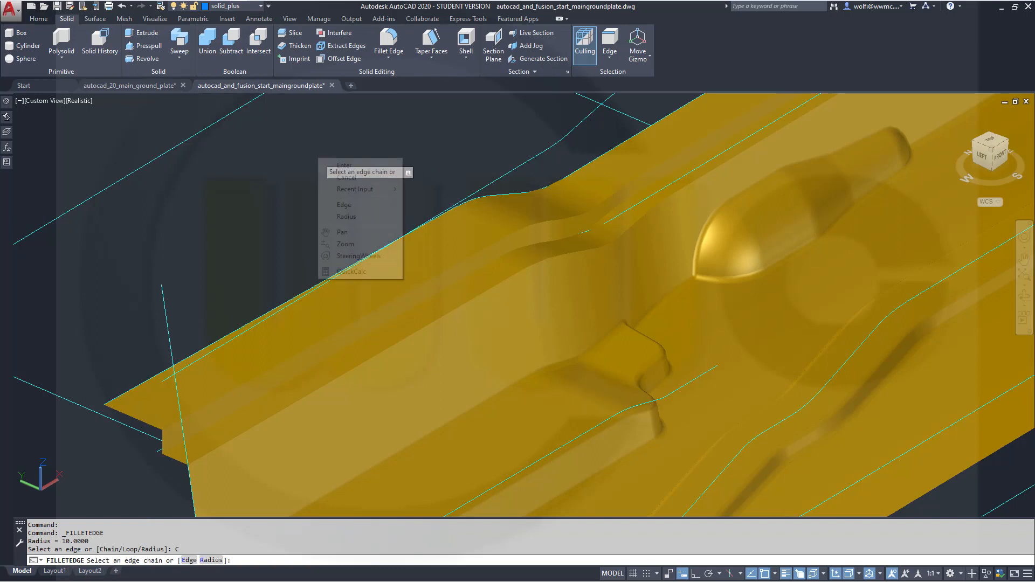
click(346, 216)
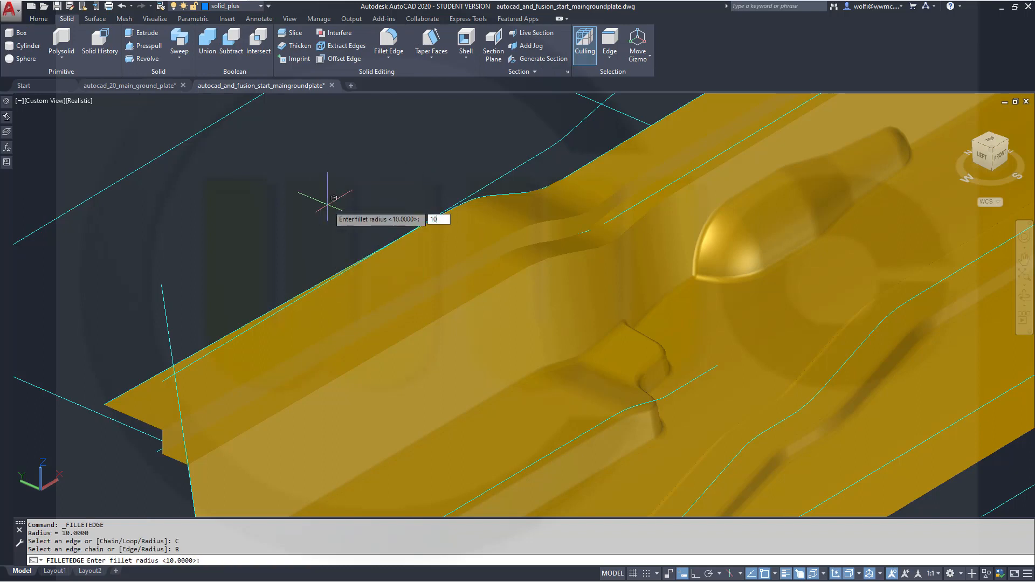
key(Return)
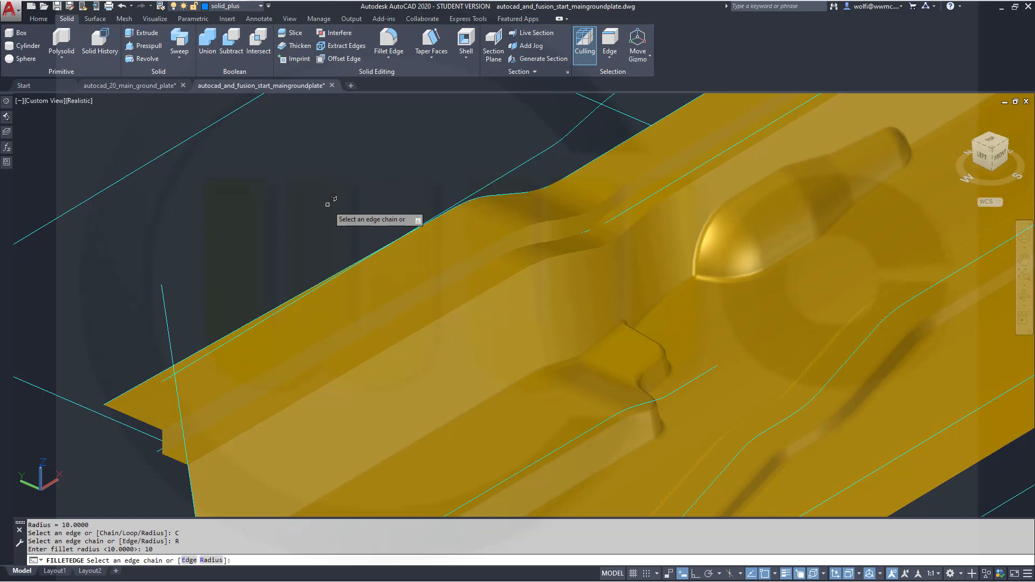
click(466, 276)
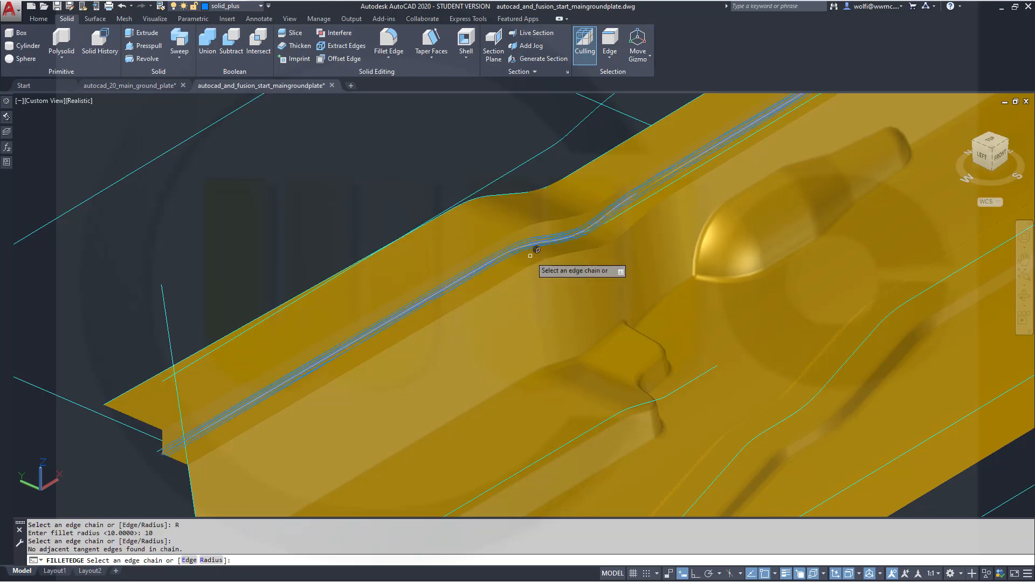
key(Return)
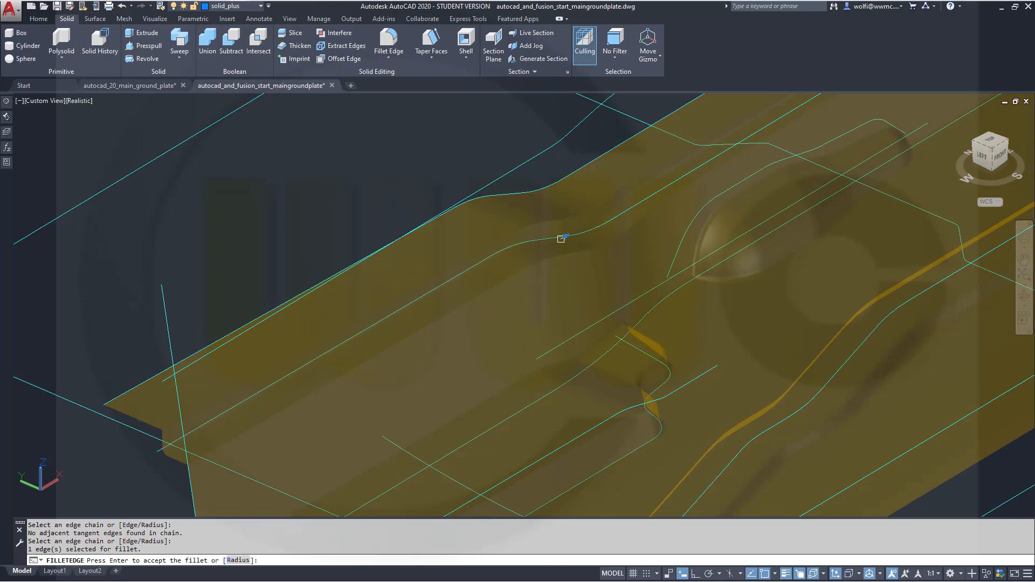
key(Return)
Step: Fillet the outer edge chain running around the step, along the wall's top face and side face, with radius 10
scroll(502, 248, up, 2)
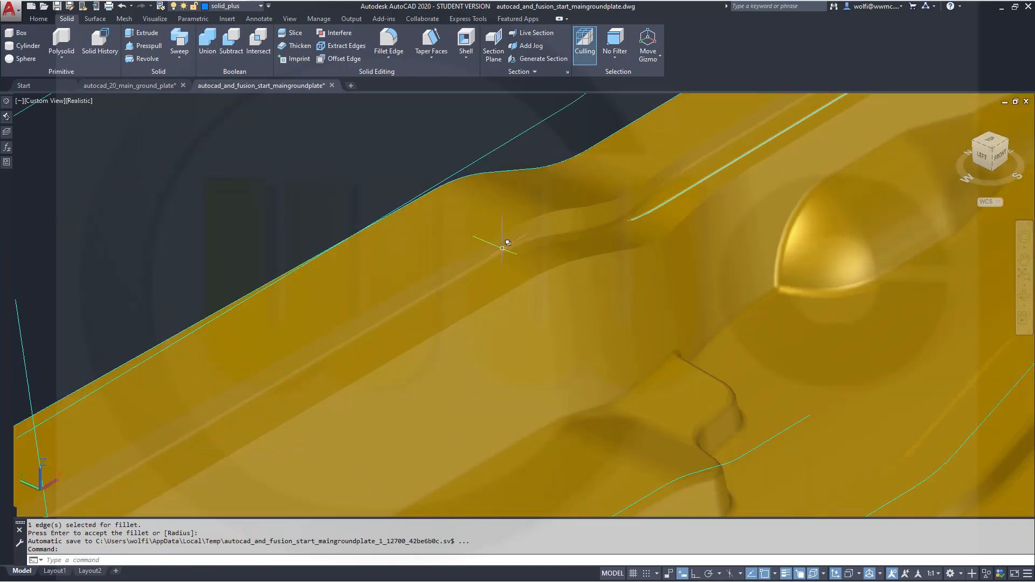
shift+middle_drag(600, 228, 601, 168)
middle_drag(738, 159, 642, 272)
shift+middle_drag(779, 200, 753, 222)
shift+middle_drag(659, 280, 607, 328)
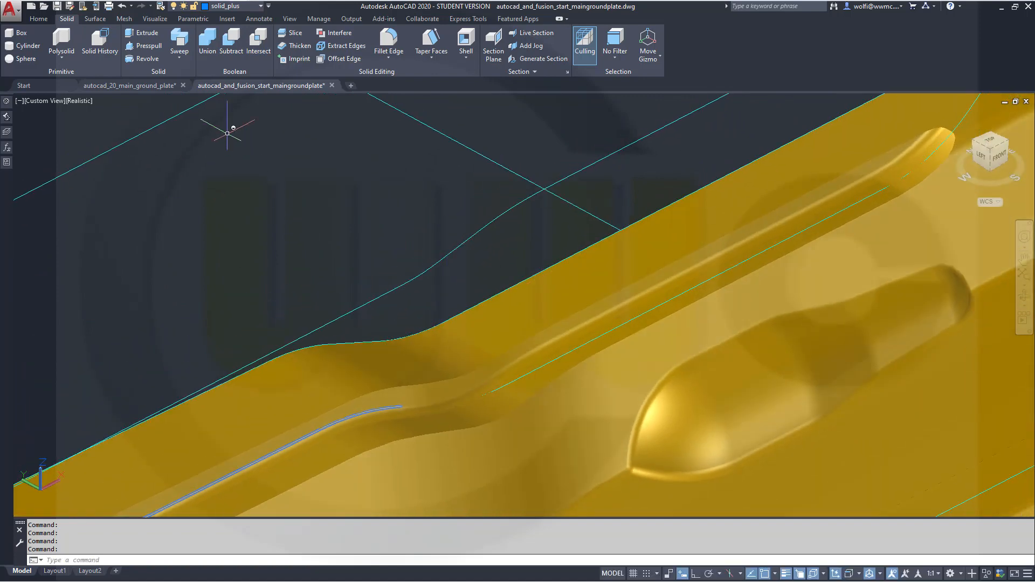
click(386, 41)
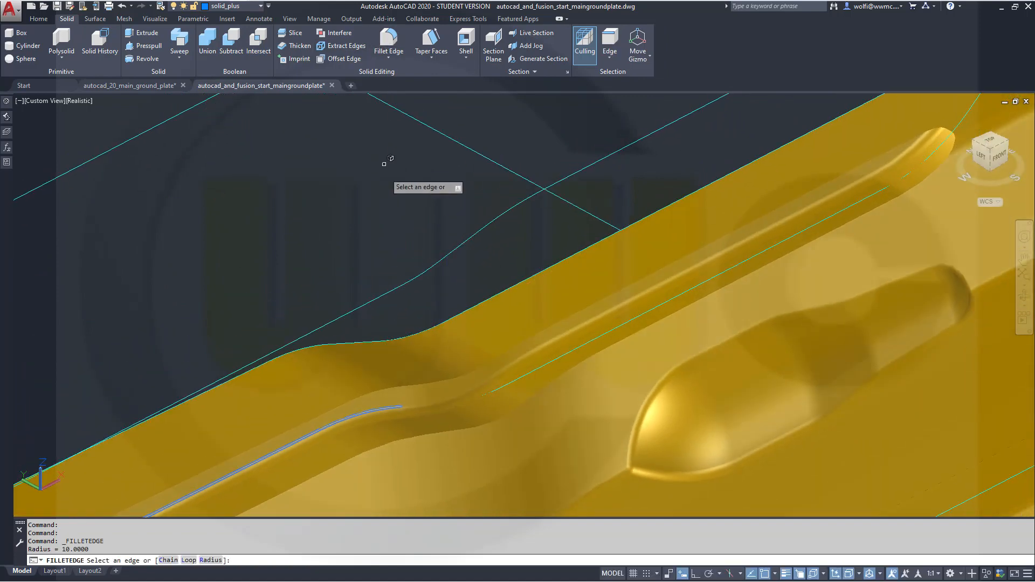
right_click(387, 201)
click(410, 245)
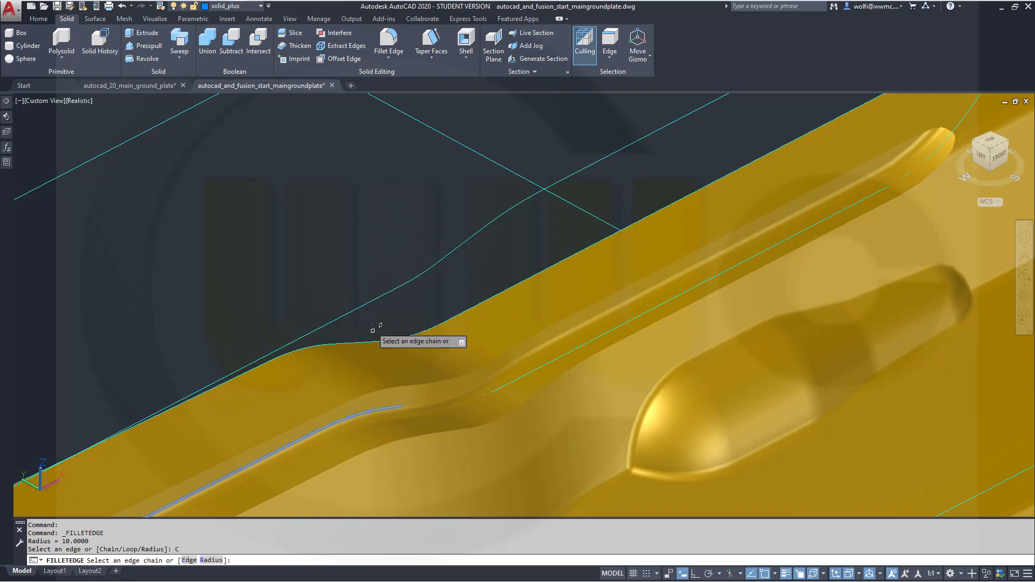
click(382, 386)
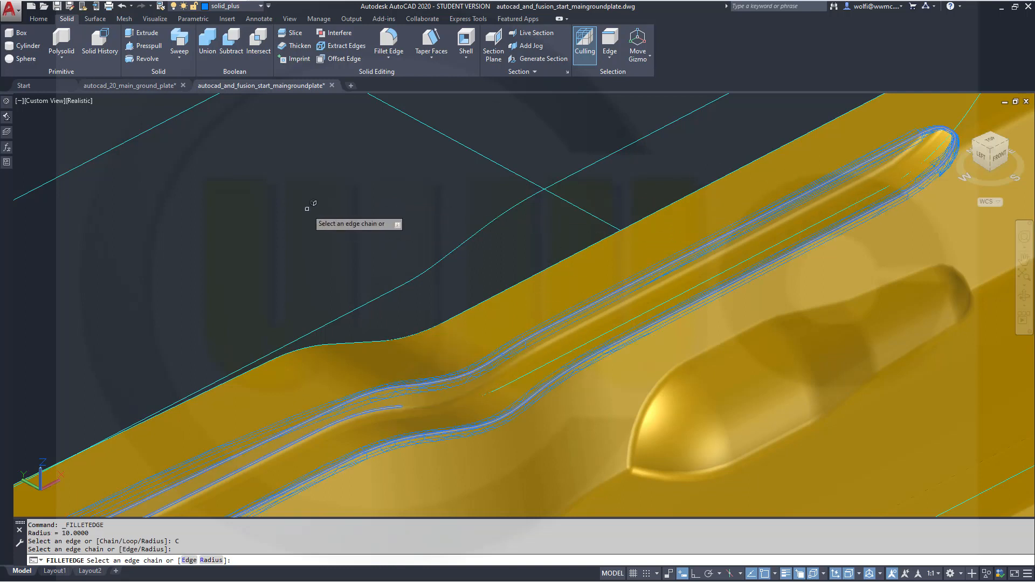
key(Return)
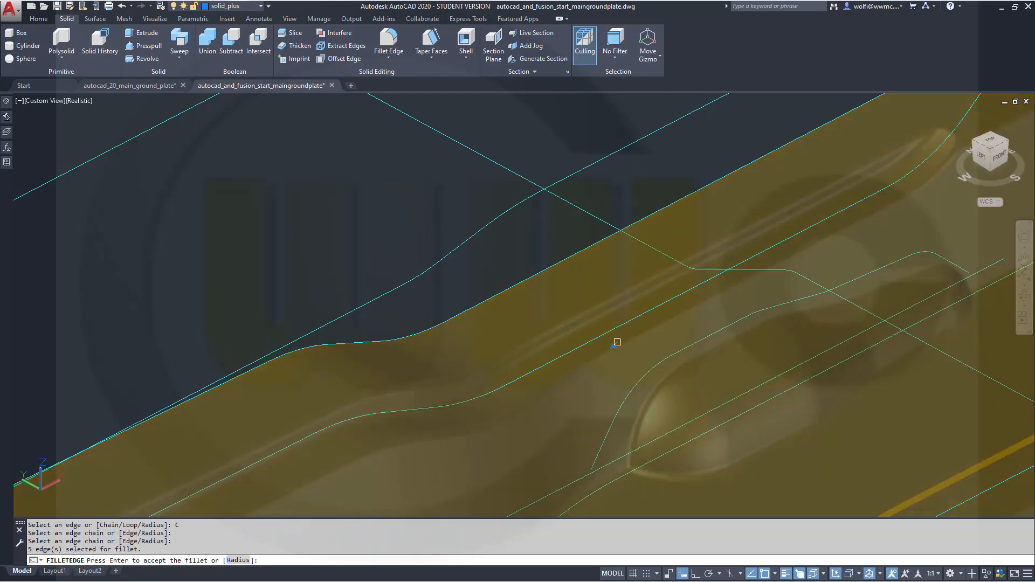
key(Return)
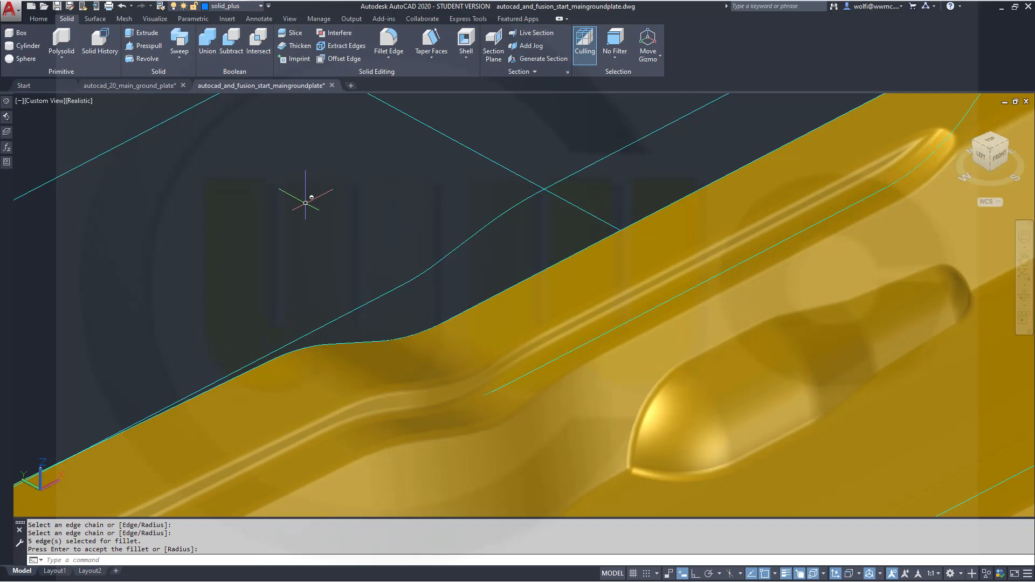
Step: Extrude the straight line beneath the plate's low outer flange upward into a vertical surface about 511 high, crossing the plate
scroll(717, 282, down, 5)
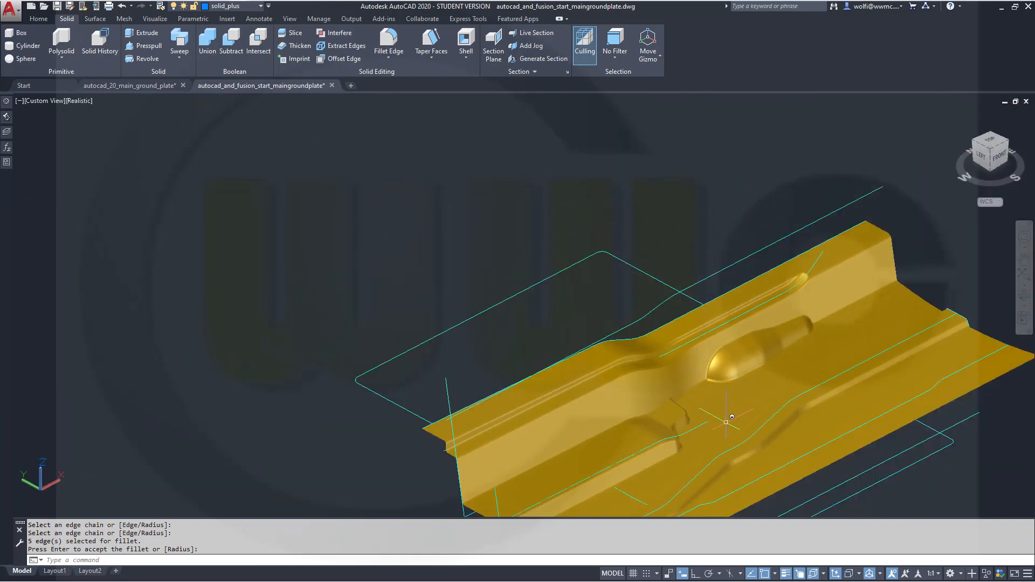
shift+middle_drag(726, 422, 540, 294)
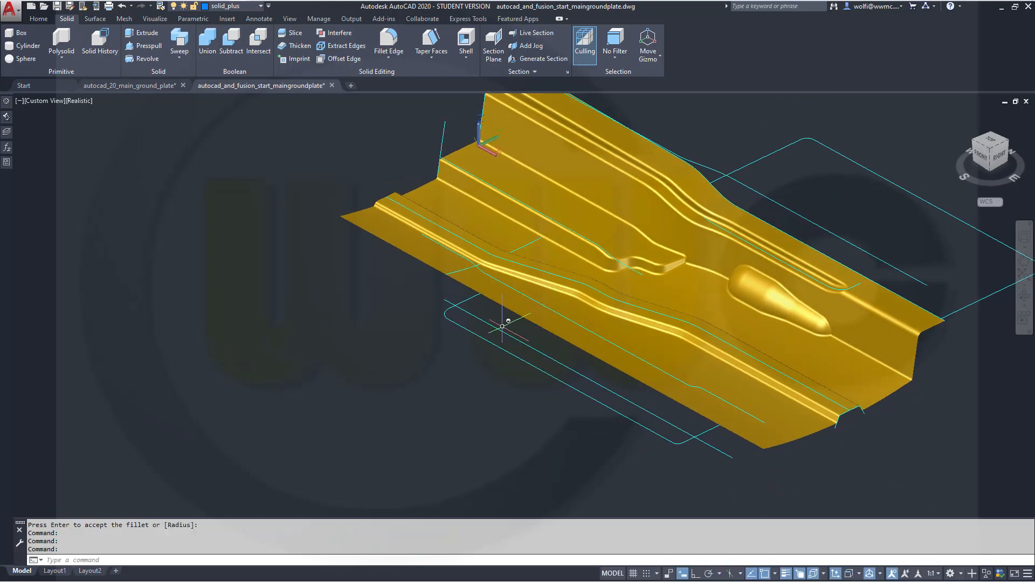
shift+middle_drag(306, 287, 313, 268)
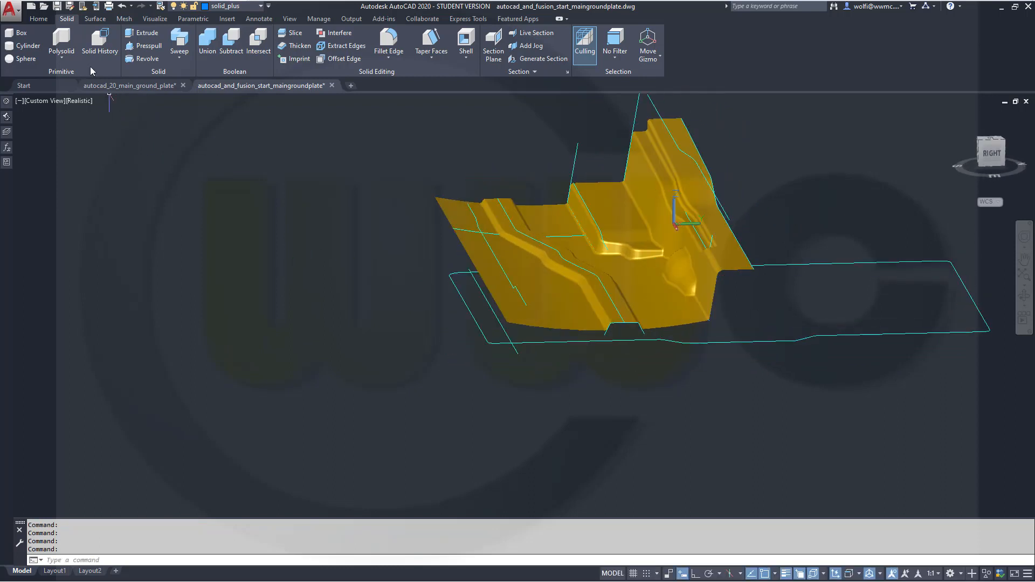
click(97, 19)
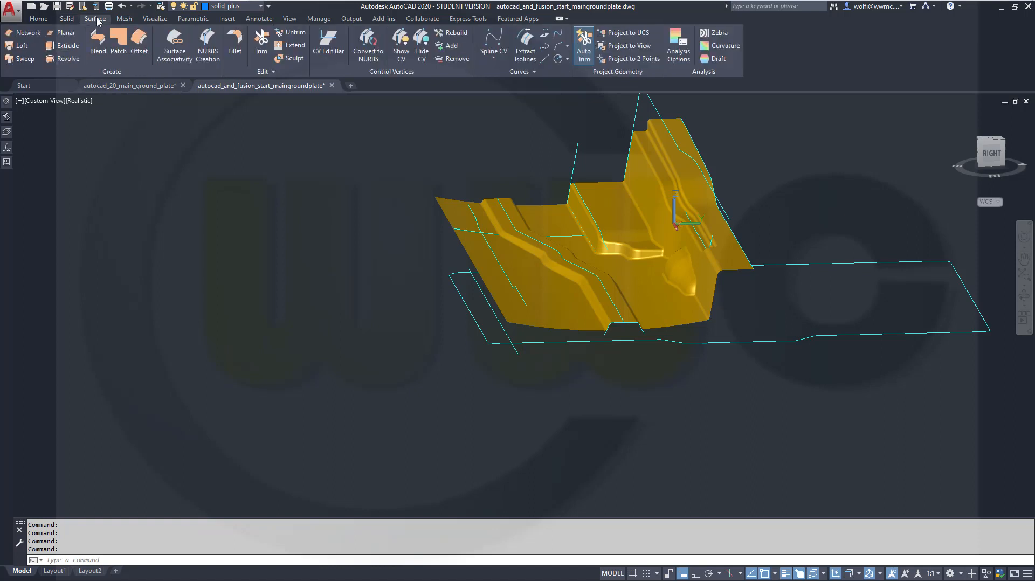
click(62, 46)
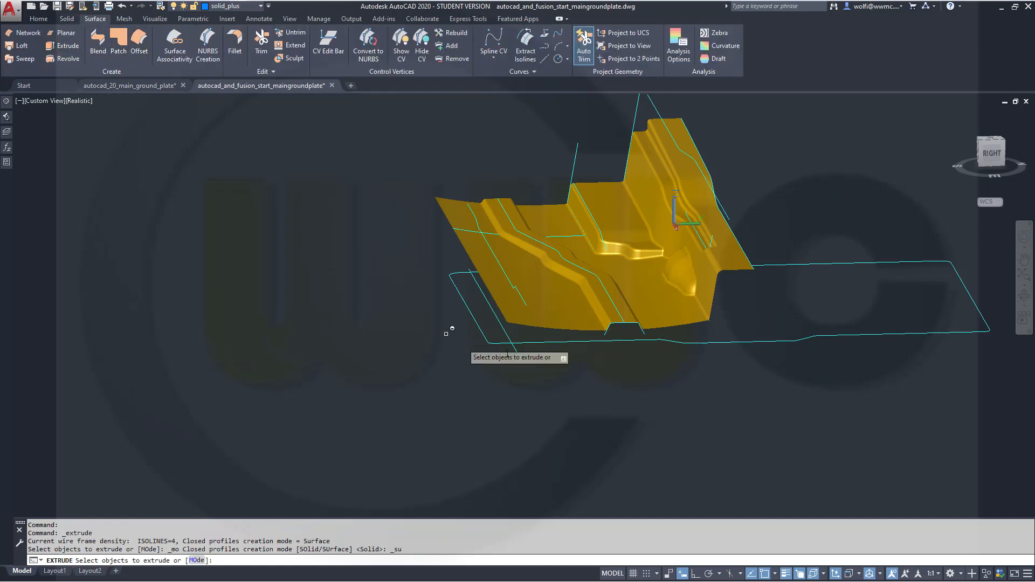
click(507, 333)
right_click(347, 257)
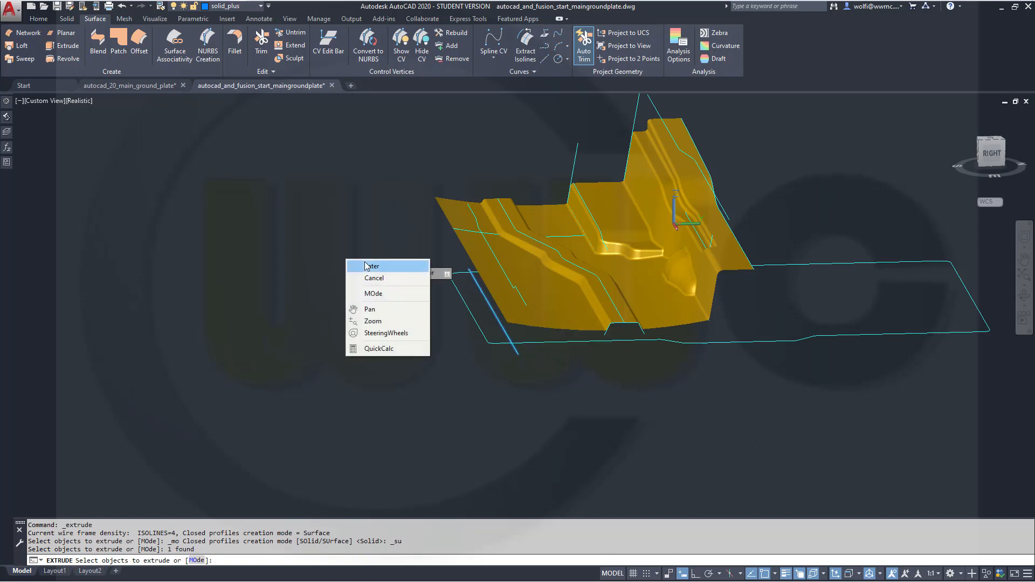
click(372, 265)
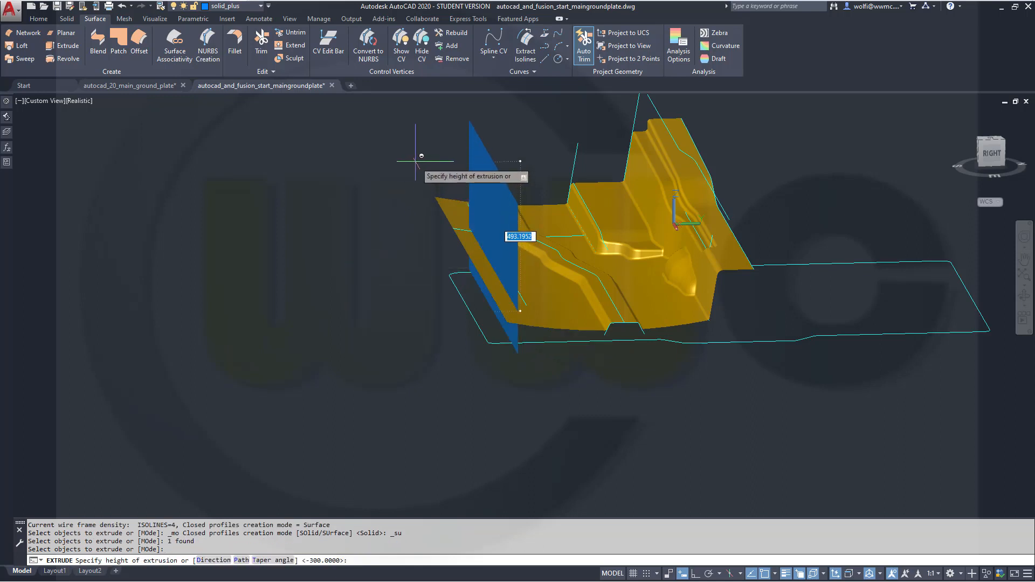
shift+middle_drag(374, 263, 393, 273)
key(Return)
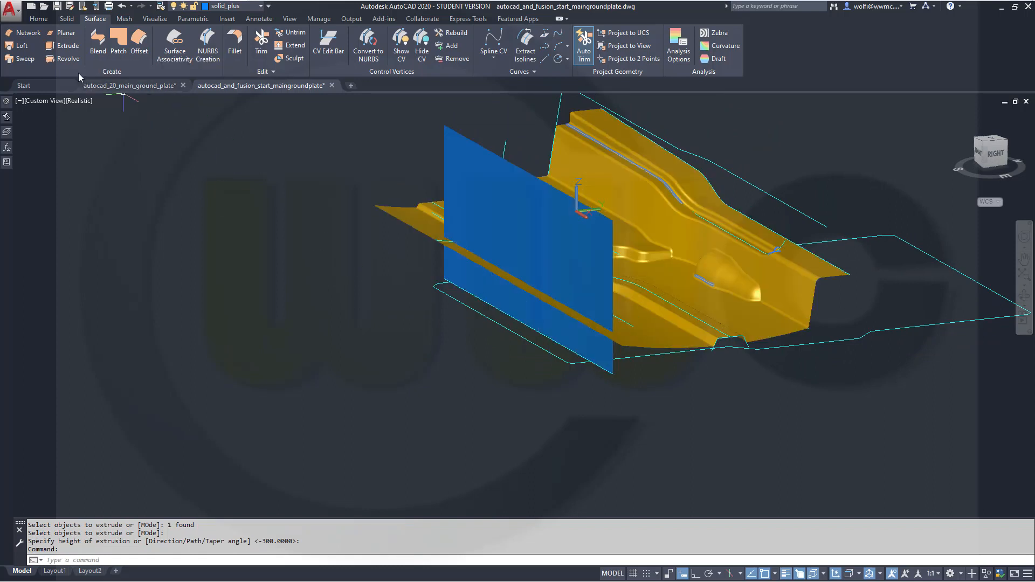
Step: Extrude the spline beside the outer flange 200 outward, away from the tall wall, as a surface
click(67, 46)
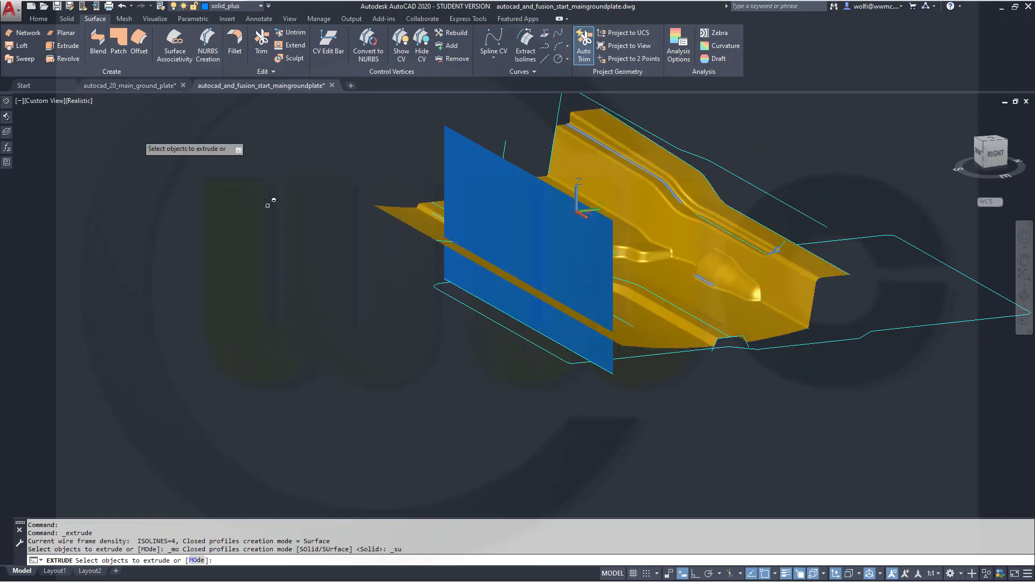
click(630, 325)
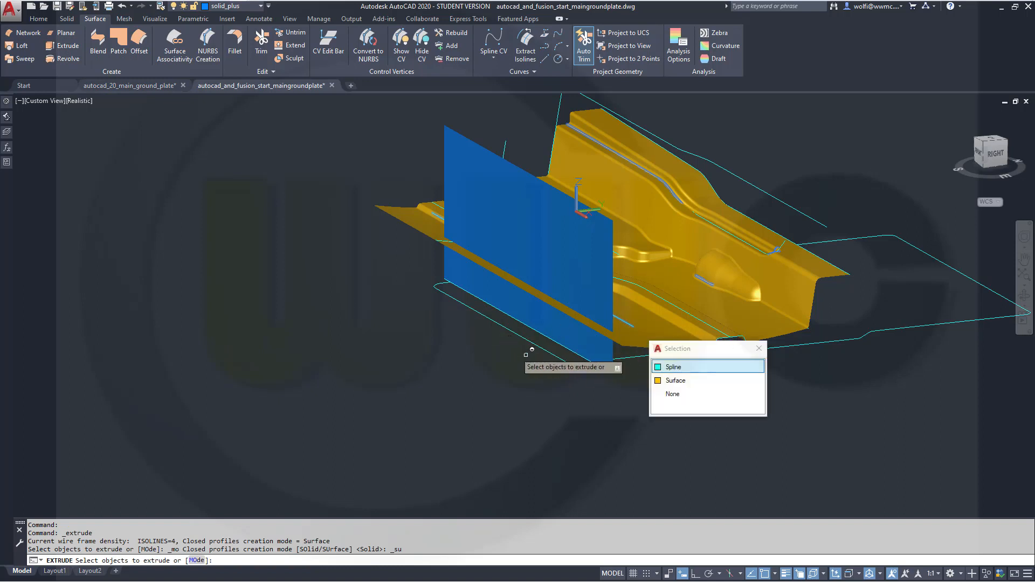
click(674, 367)
right_click(482, 356)
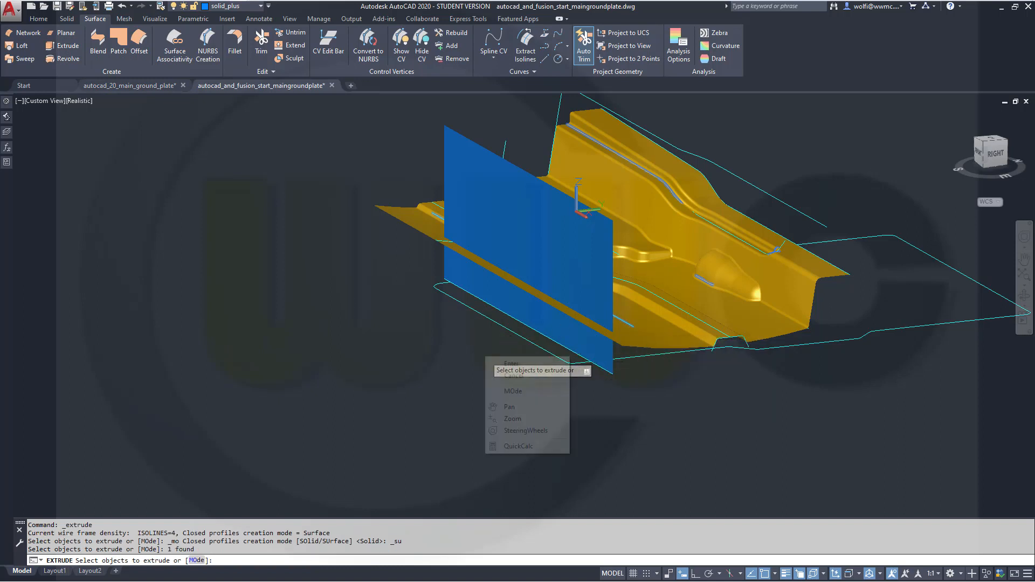
click(501, 362)
shift+middle_drag(461, 334, 402, 337)
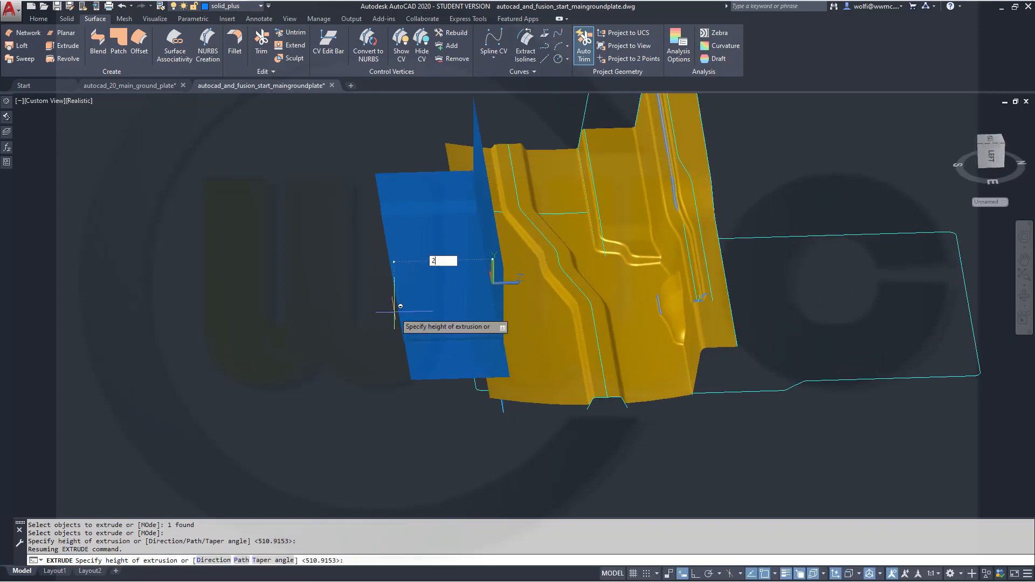
key(Return)
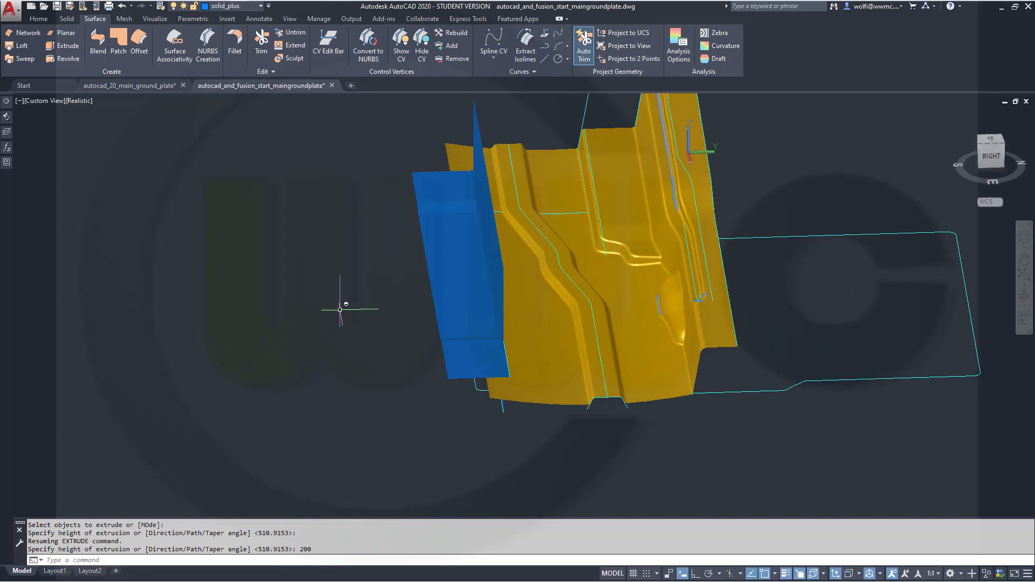
Step: Move the extruded spline surface 100 along the positive Y direction toward the tall wall, so that it crosses the vertical surface
click(67, 19)
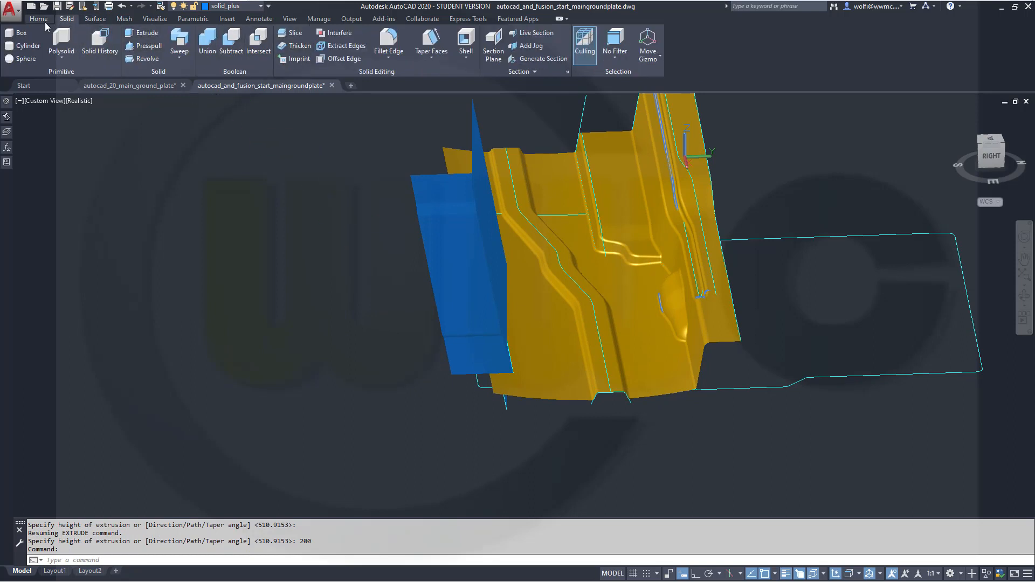
click(45, 22)
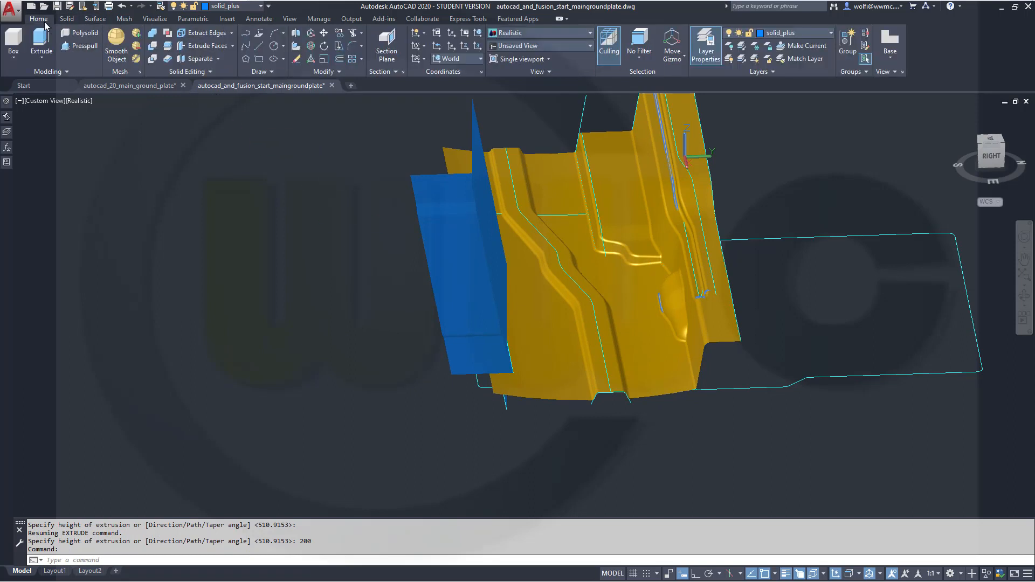
click(311, 33)
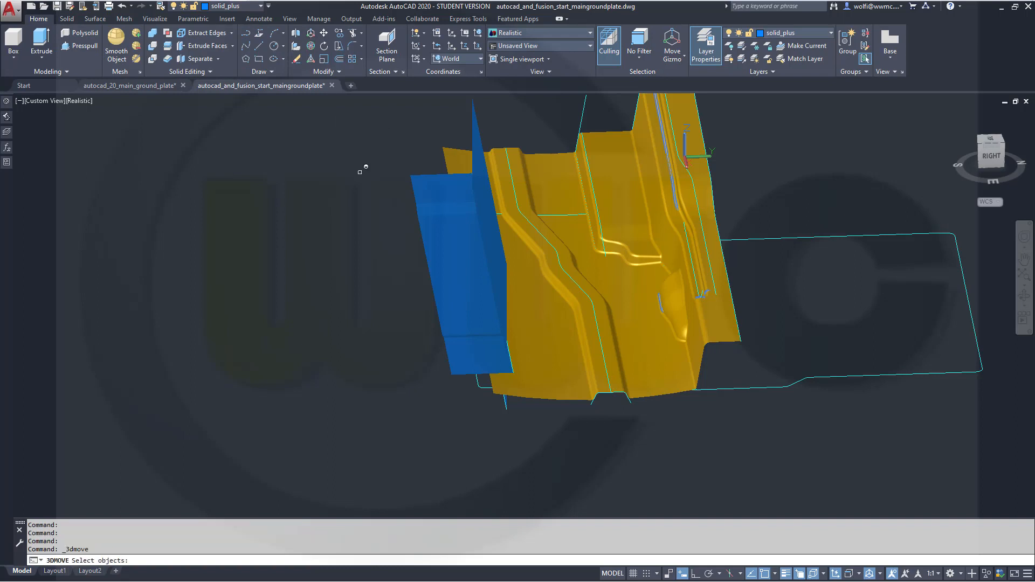
click(458, 357)
right_click(423, 388)
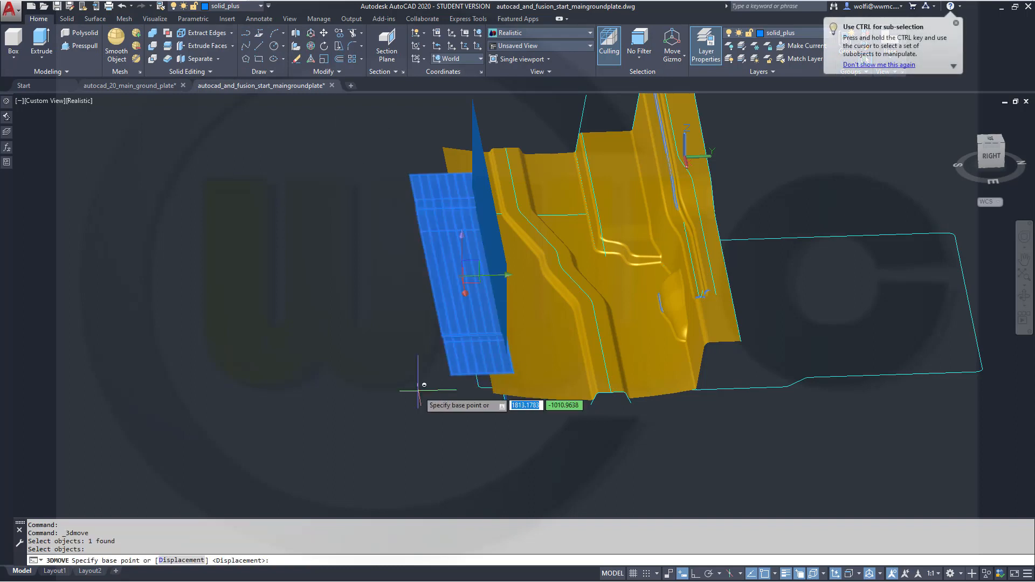
click(451, 375)
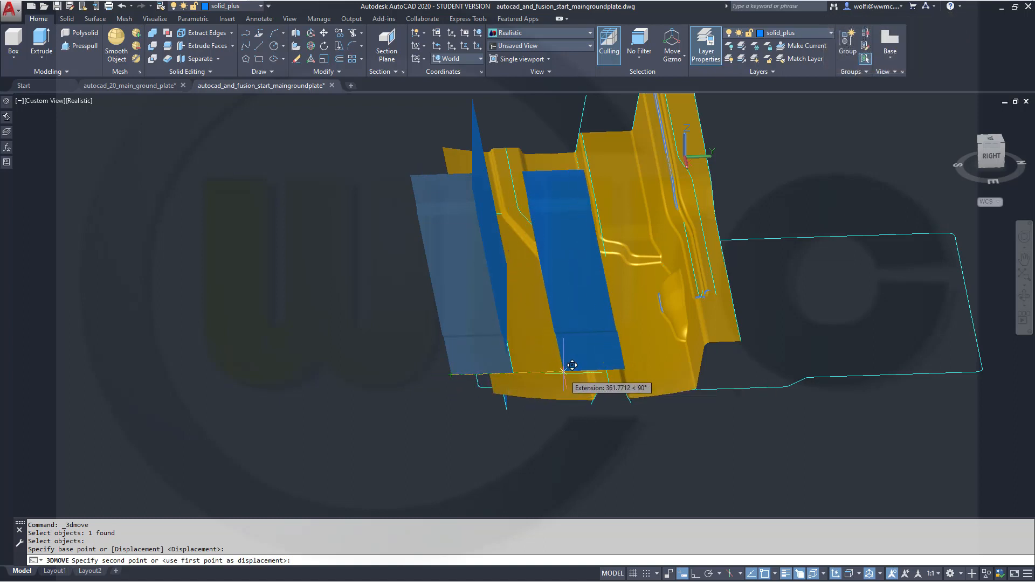
text(100)
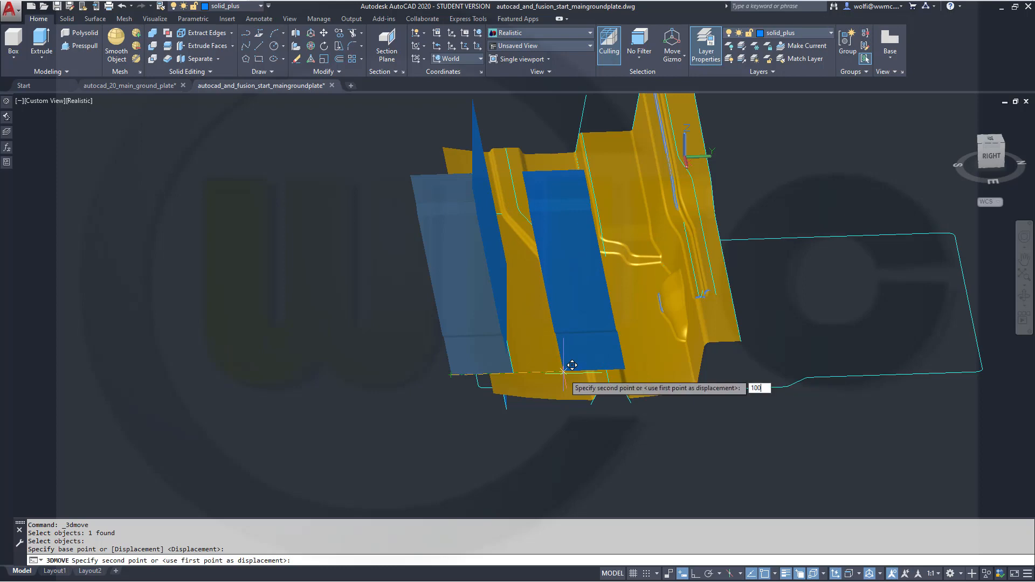
key(Return)
shift+middle_drag(347, 381, 464, 325)
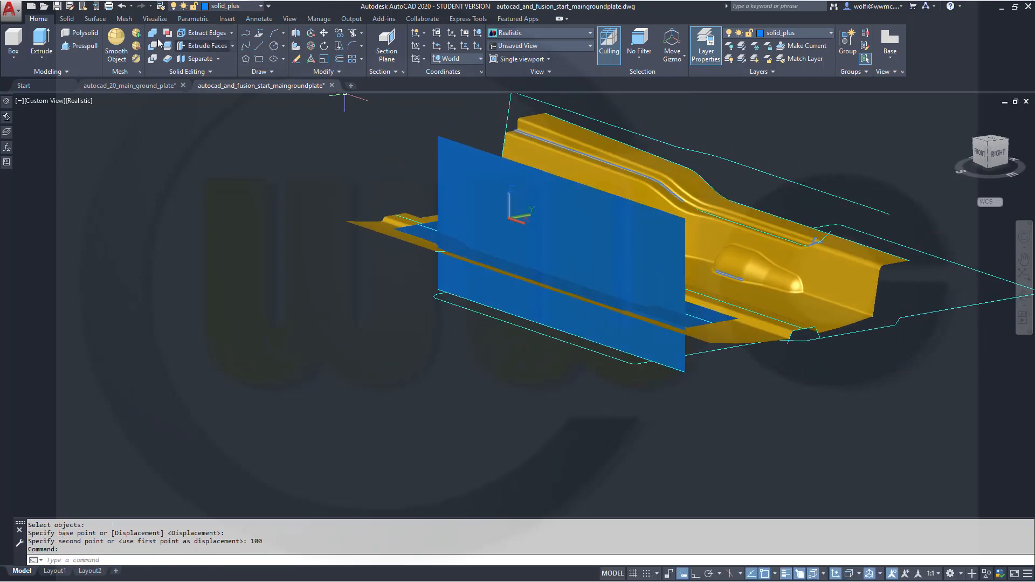
click(88, 20)
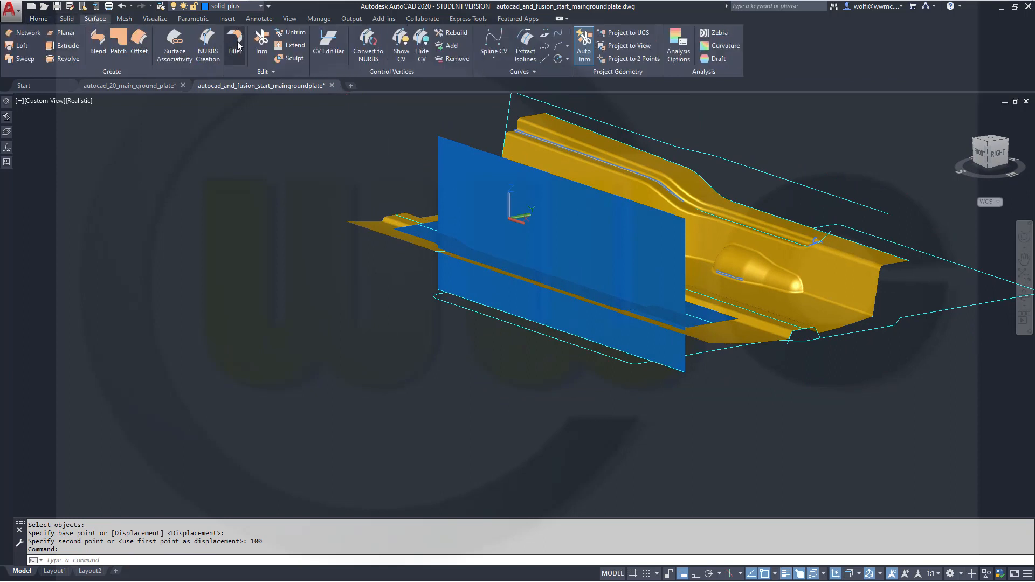
click(235, 42)
click(459, 193)
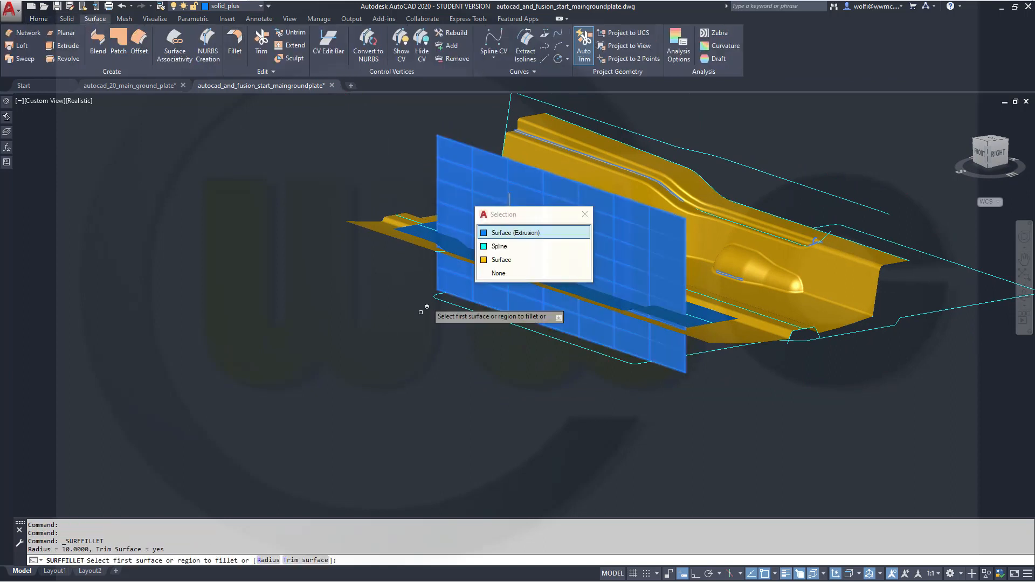
right_click(403, 344)
click(430, 352)
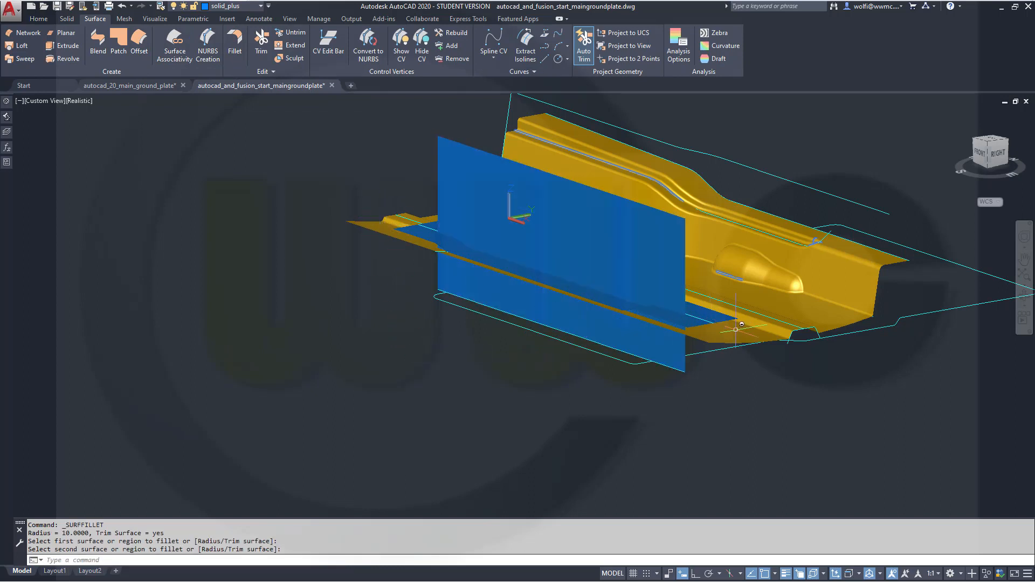
shift+middle_drag(642, 368, 635, 370)
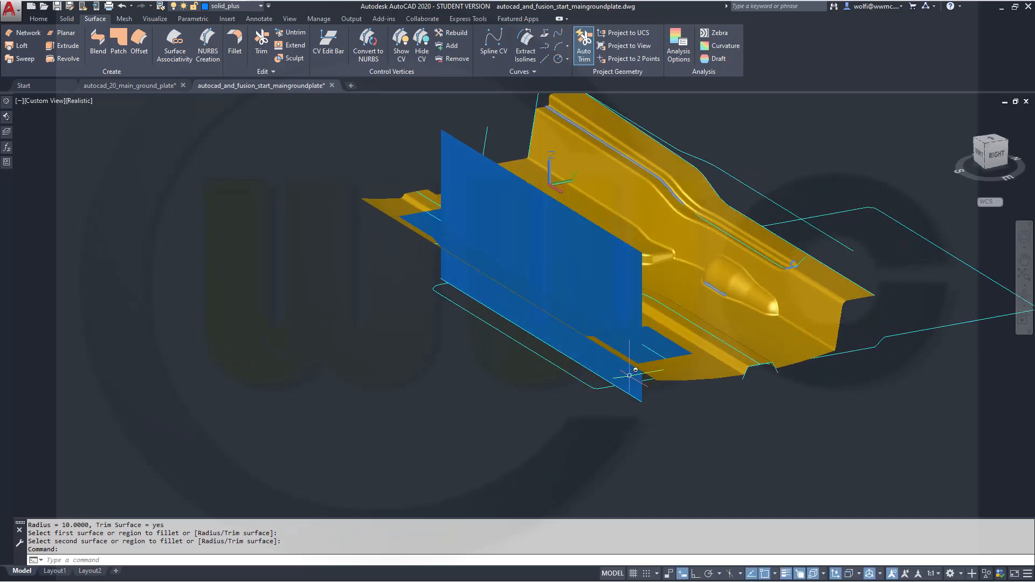
key(Escape)
key(Escape)
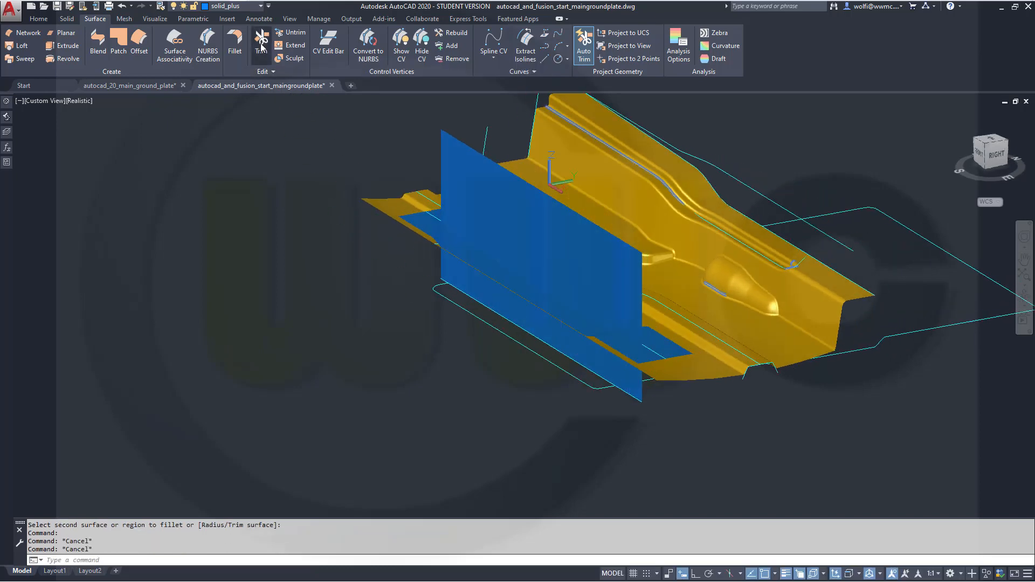
Step: Trim the vertical blue surface with the horizontal blue surface and ground plate as cutting surfaces, removing its parts above and below them
click(261, 48)
click(497, 275)
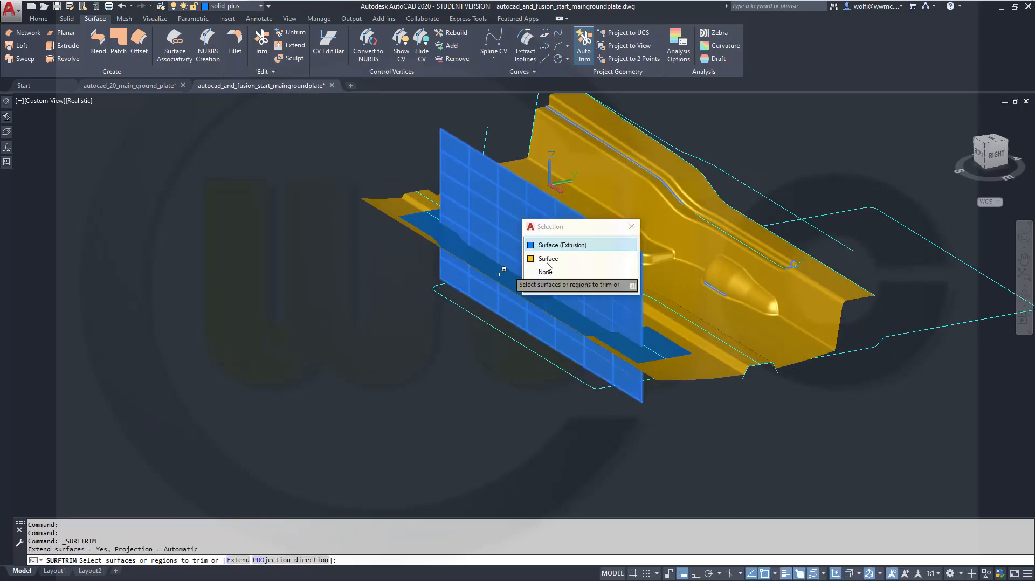
click(555, 249)
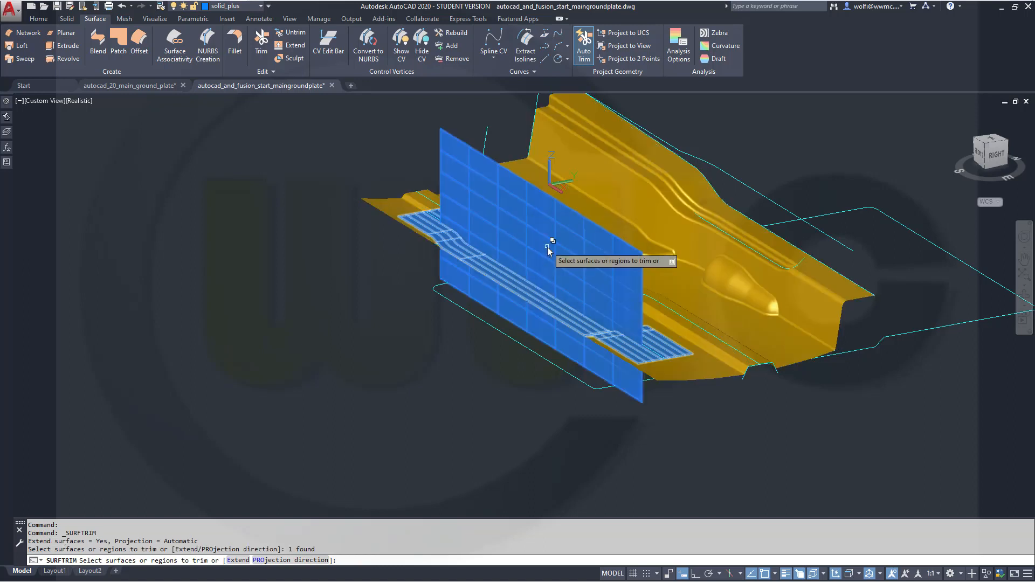
right_click(392, 348)
click(426, 354)
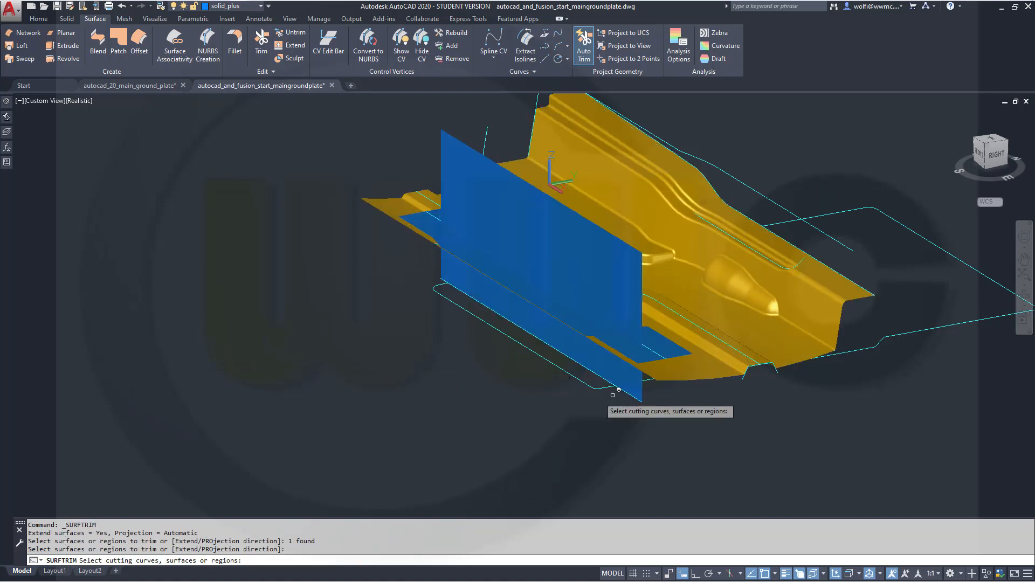
click(672, 353)
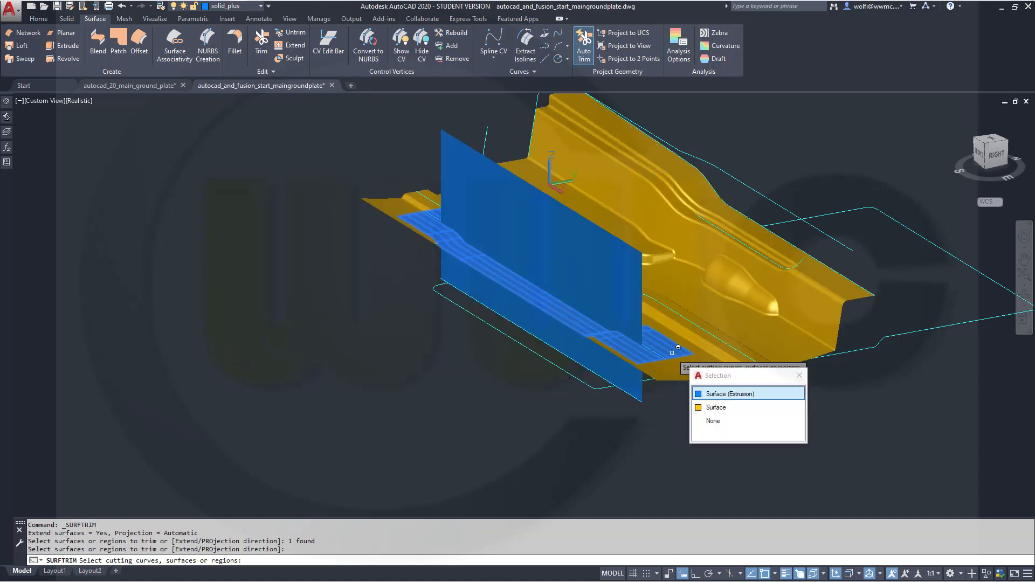
click(707, 397)
click(668, 373)
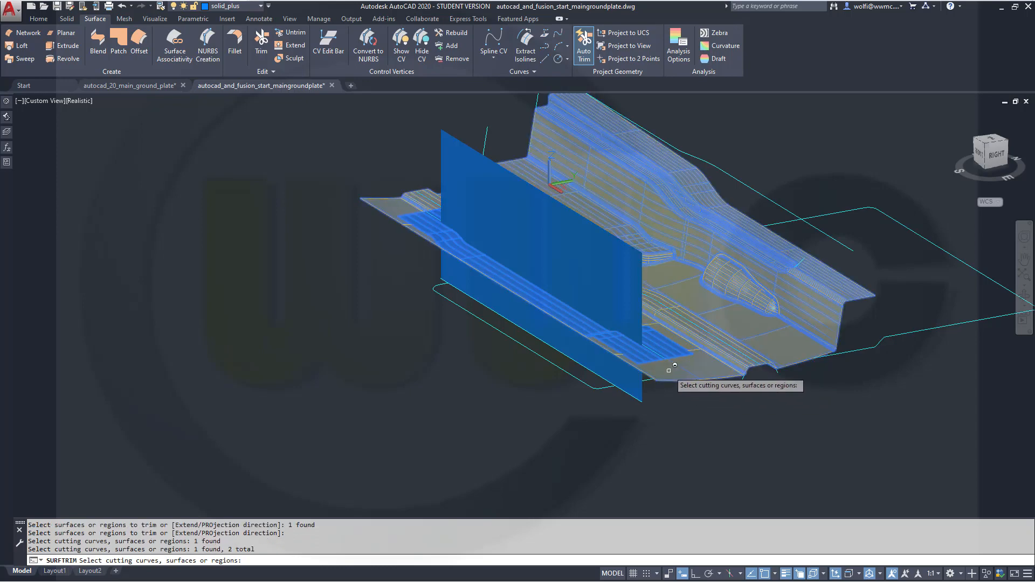
key(Return)
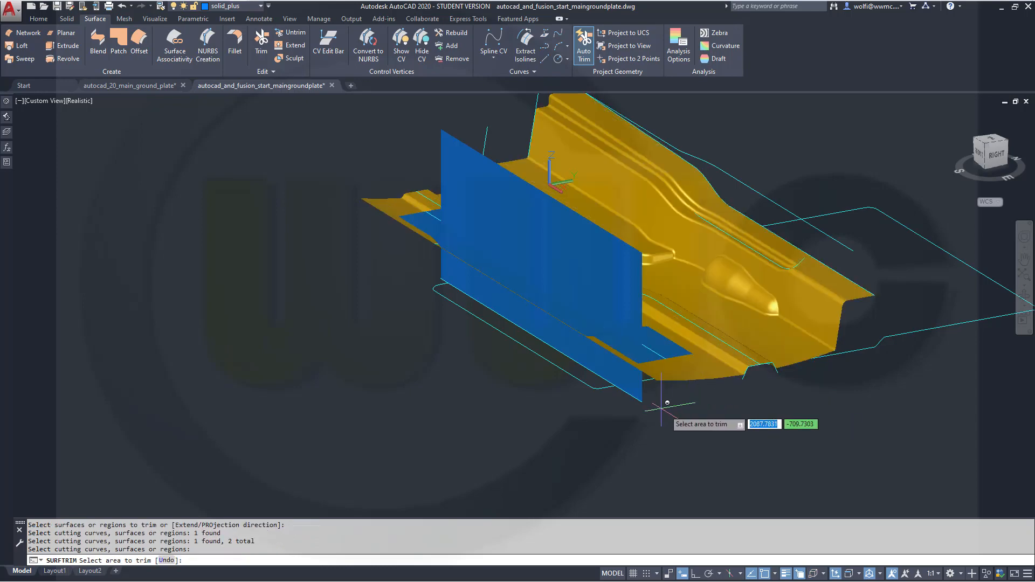
click(605, 367)
shift+middle_drag(489, 365, 423, 358)
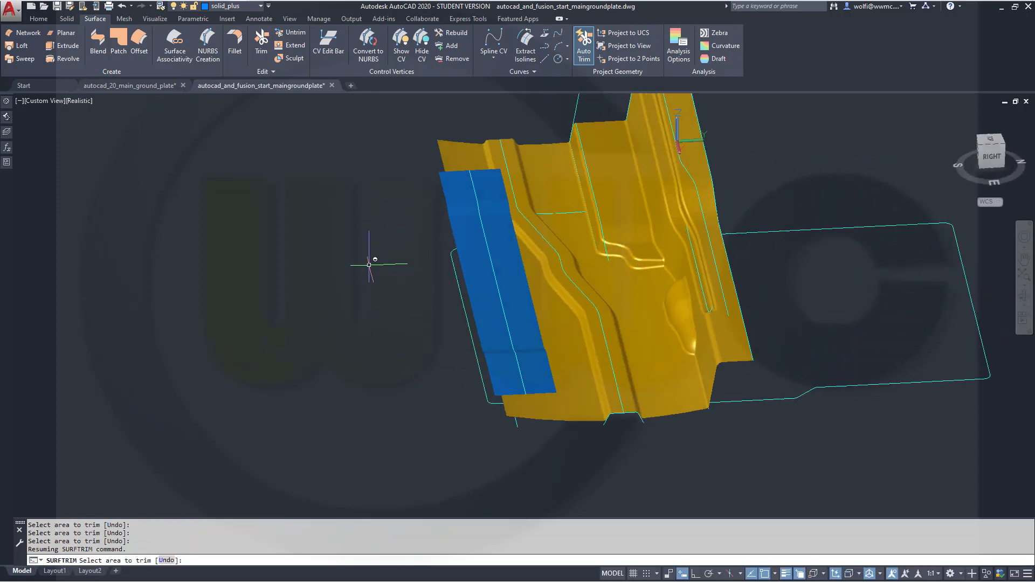
Step: Assign the horizontal blue extruded surface over the outer flange to layer 0
click(480, 269)
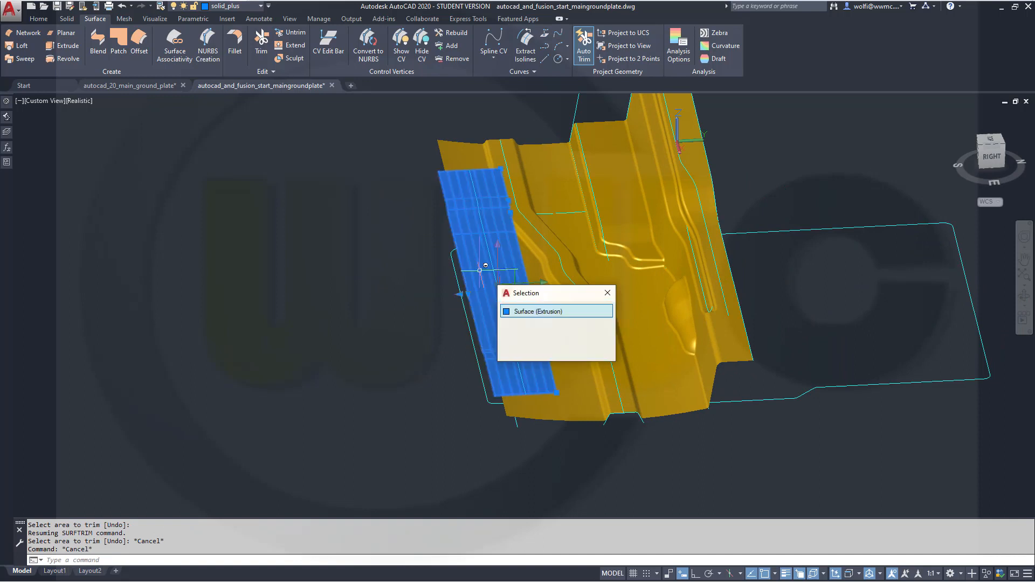
click(530, 307)
click(261, 7)
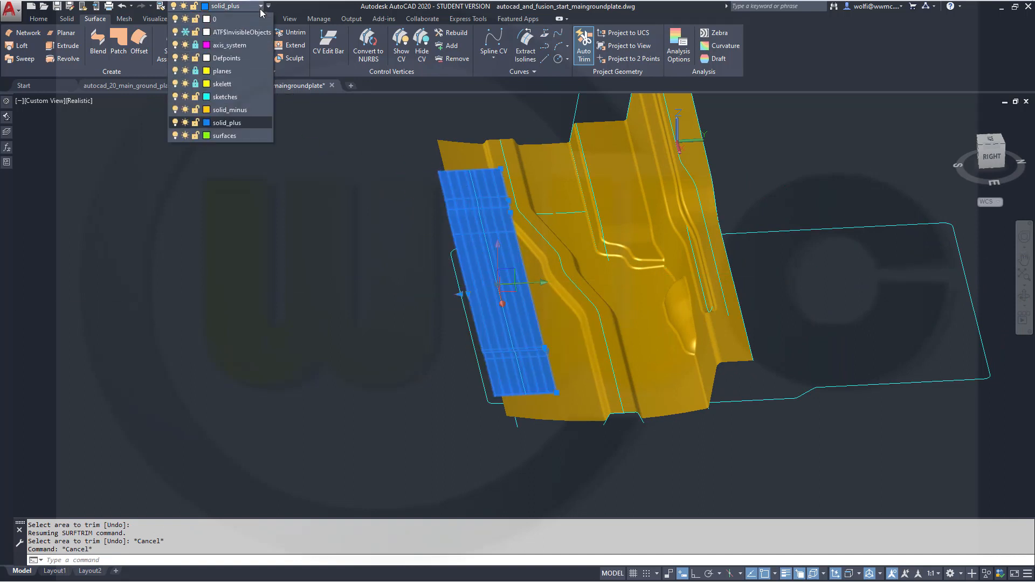
click(258, 20)
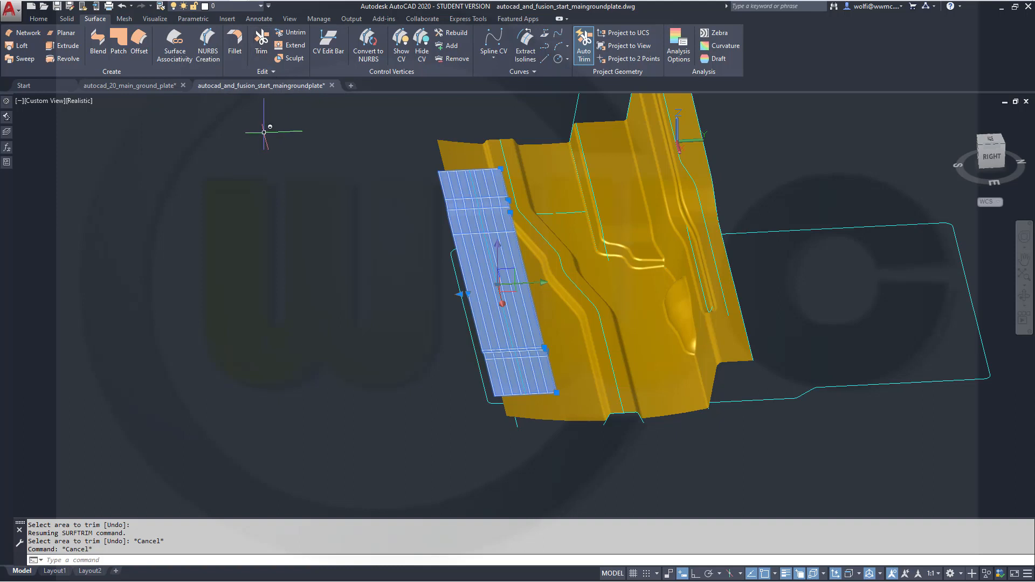
Step: Hide layer 0 and examine the trimmed vertical strip on the outer flange from several angles
key(Escape)
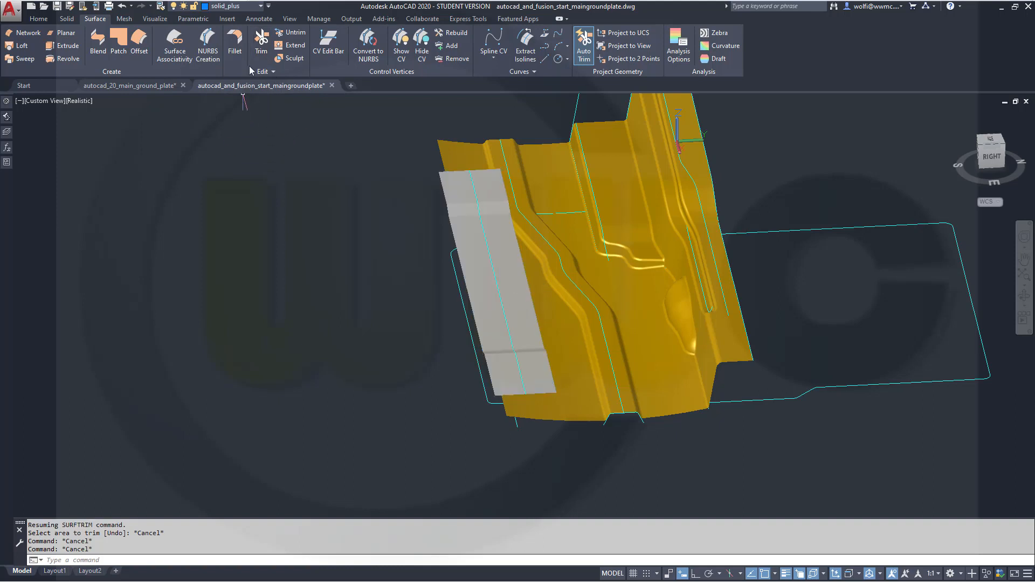
click(261, 7)
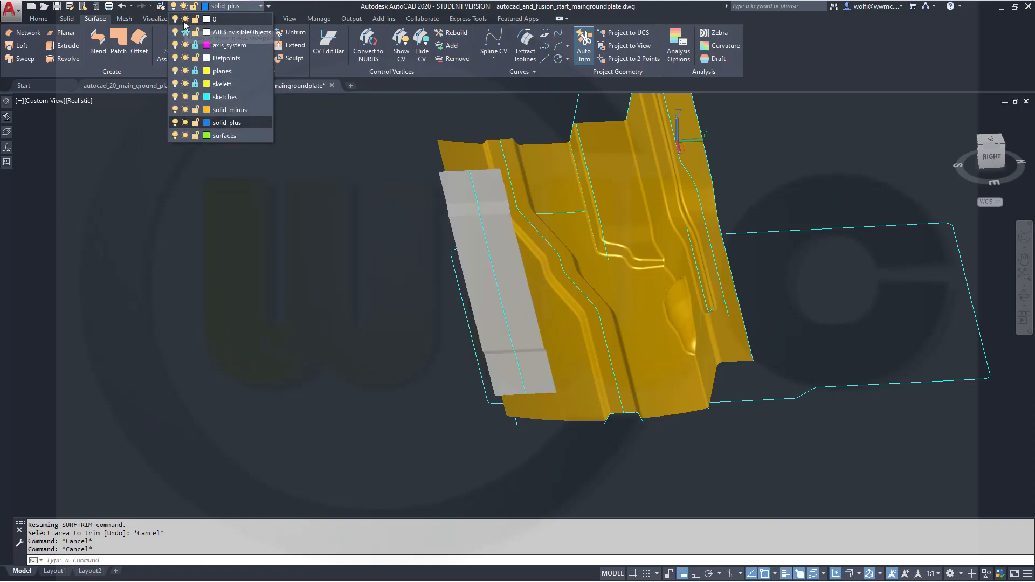
click(177, 19)
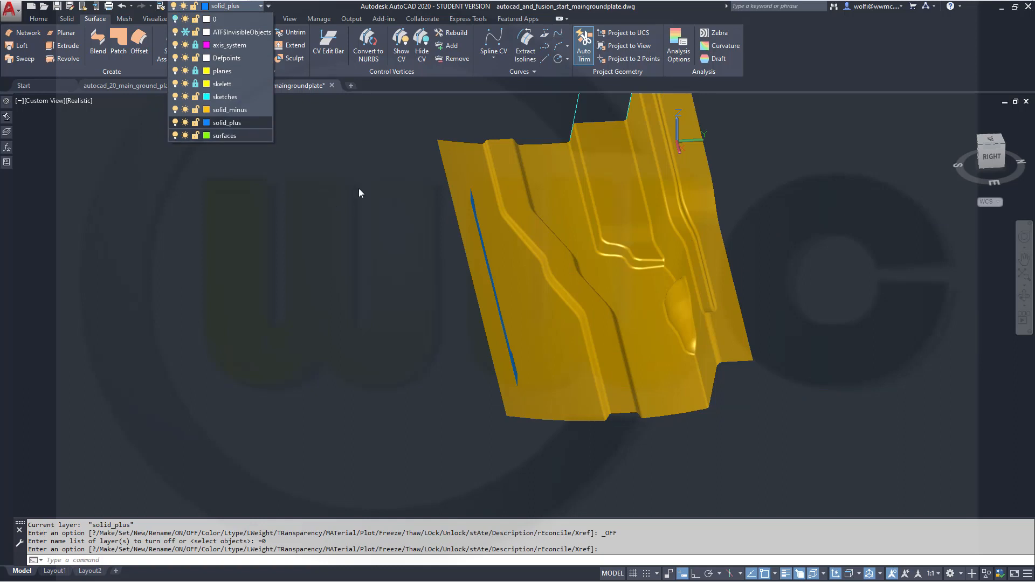
shift+middle_drag(408, 367, 538, 318)
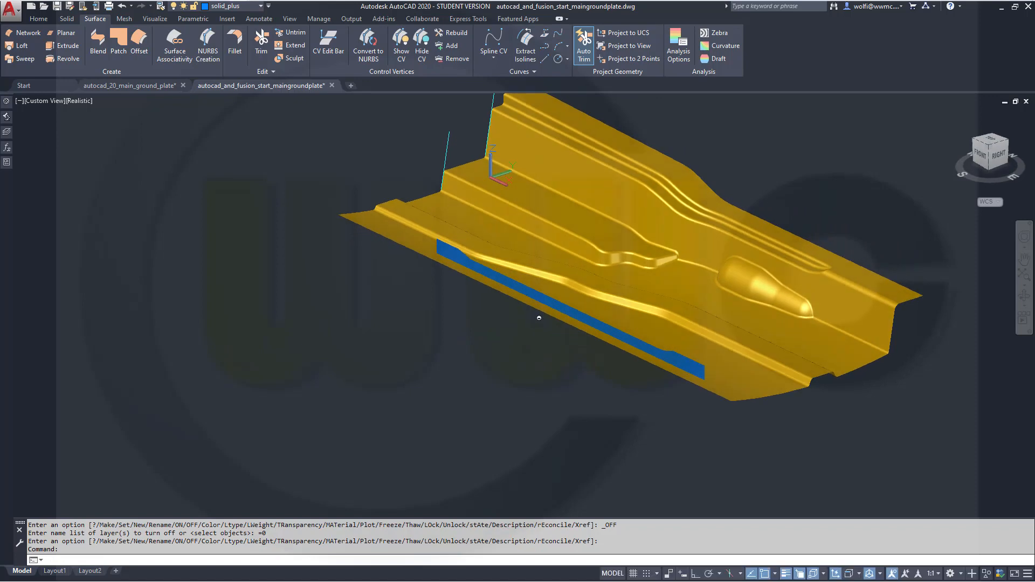
scroll(373, 234, up, 2)
scroll(437, 241, down, 5)
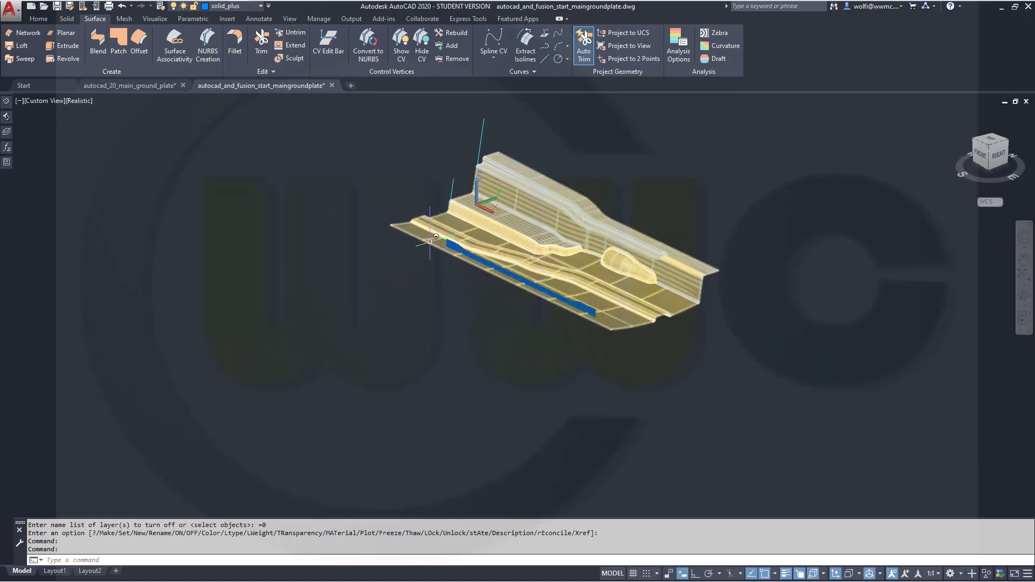
shift+middle_drag(392, 242, 380, 260)
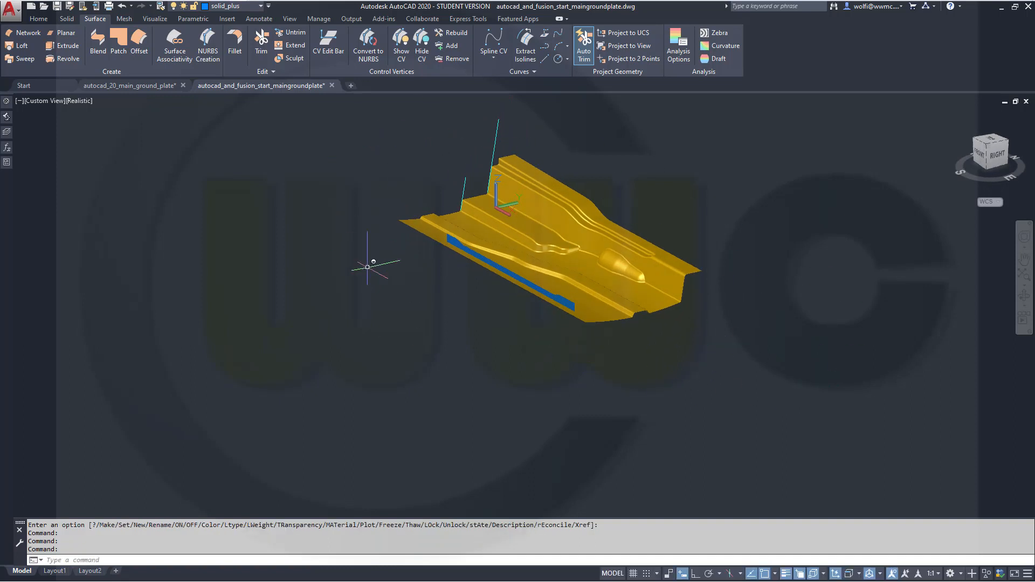
shift+middle_drag(368, 267, 411, 351)
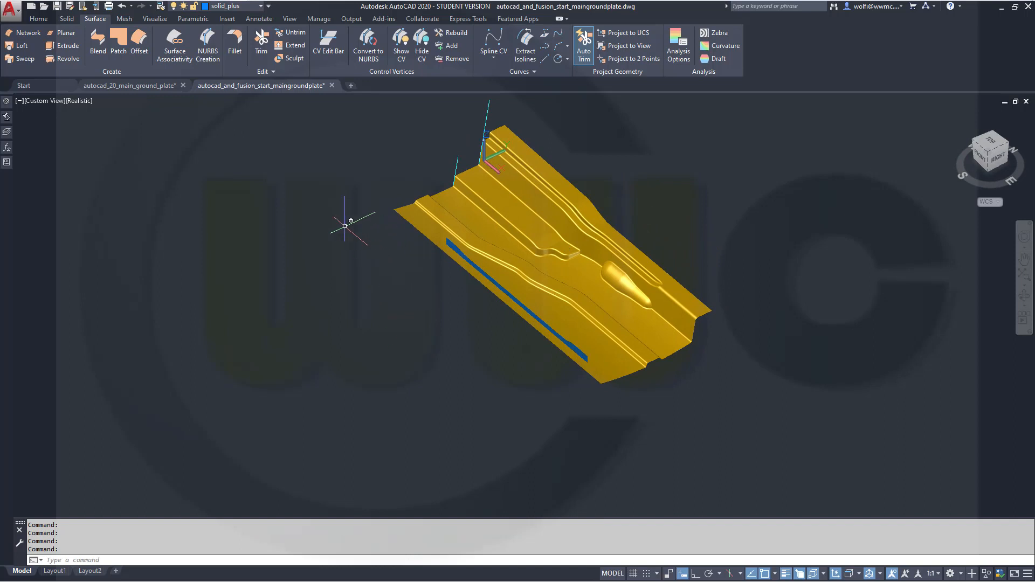
mouse_move(344, 226)
shift+middle_down()
mouse_move(349, 249)
mouse_move(337, 234)
shift+middle_up()
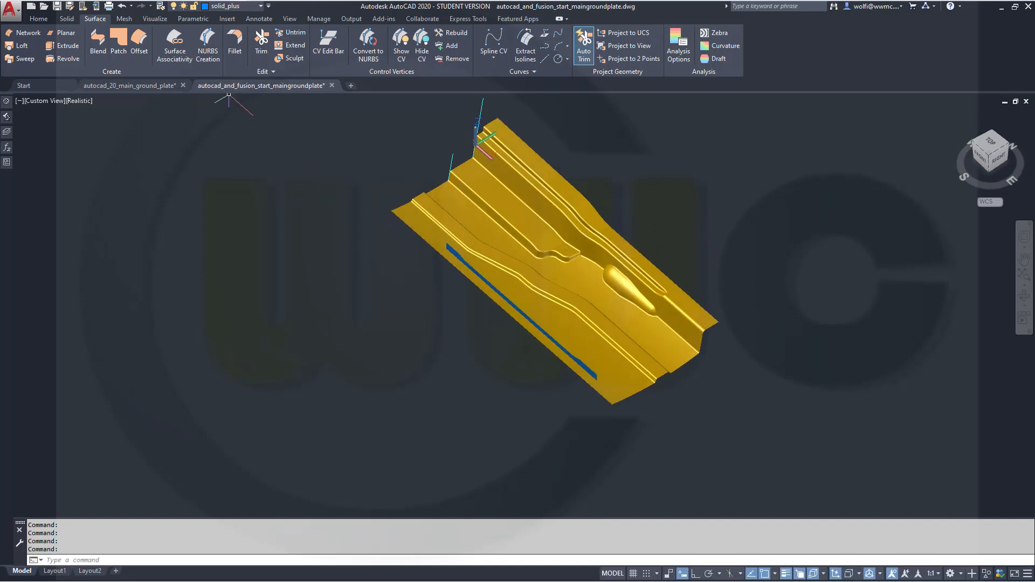
Step: Turn layer 0 back on
click(257, 7)
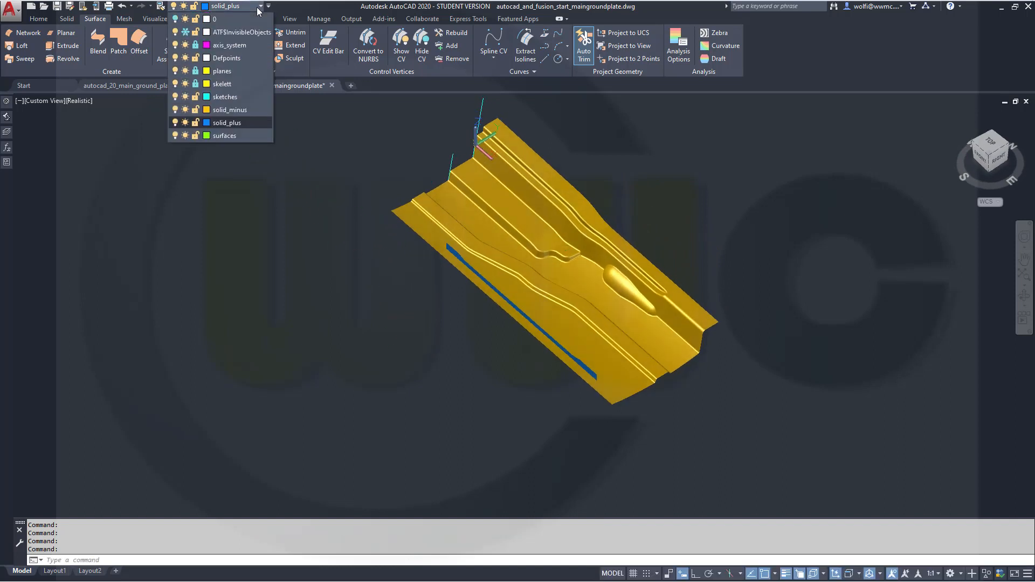
click(174, 19)
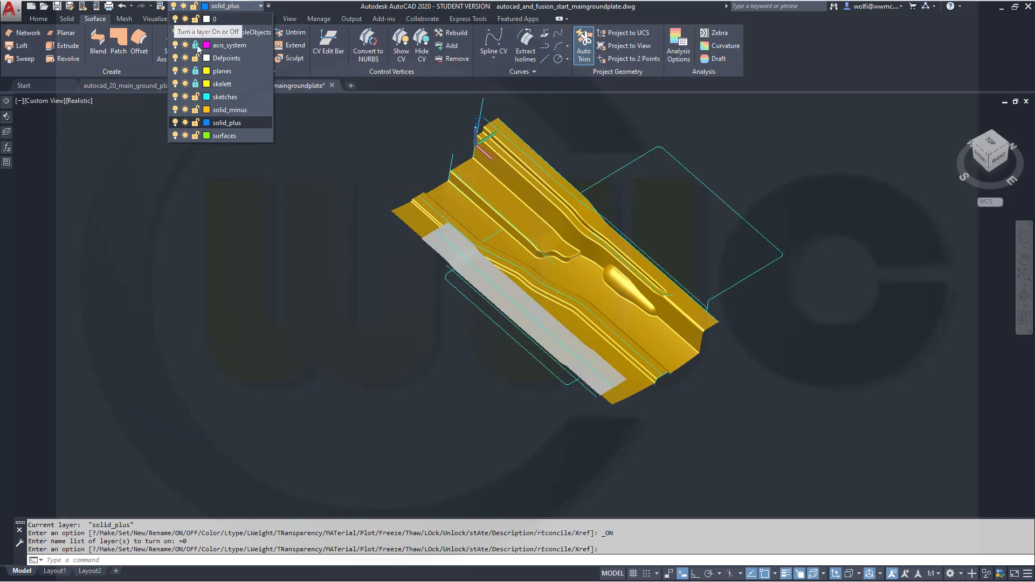
click(368, 385)
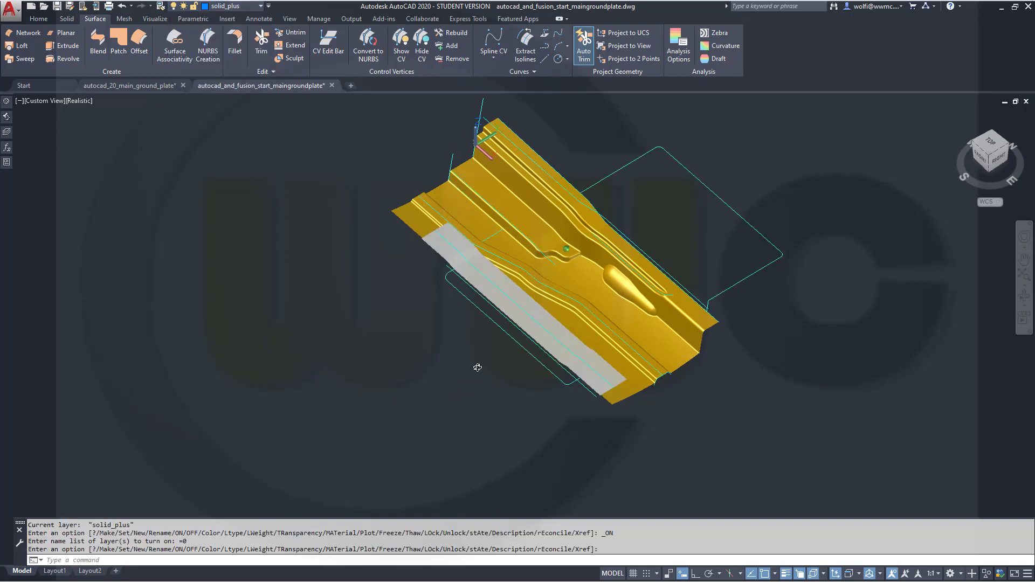
shift+middle_drag(477, 368, 426, 408)
scroll(572, 372, up, 2)
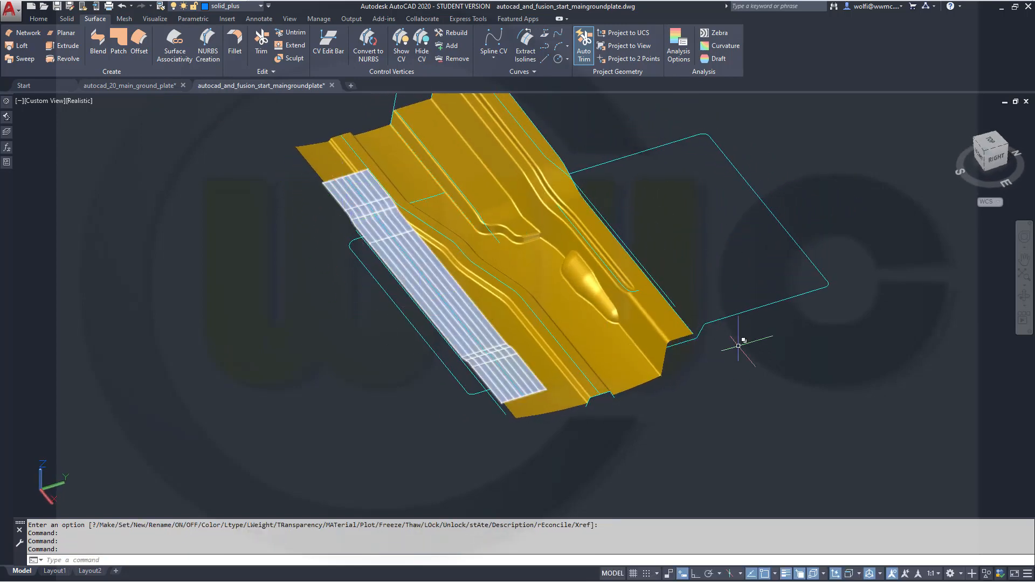
click(516, 361)
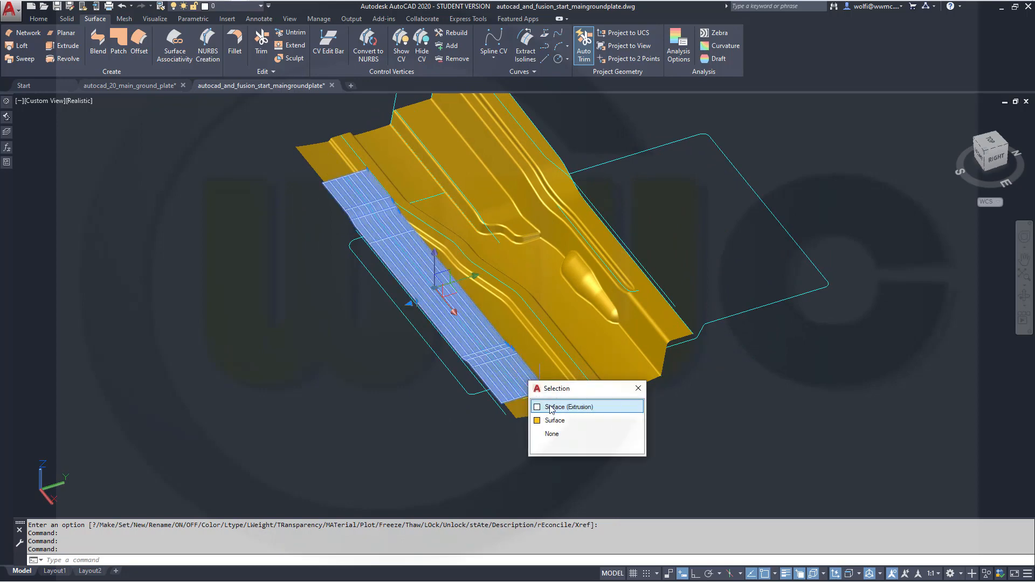
key(Escape)
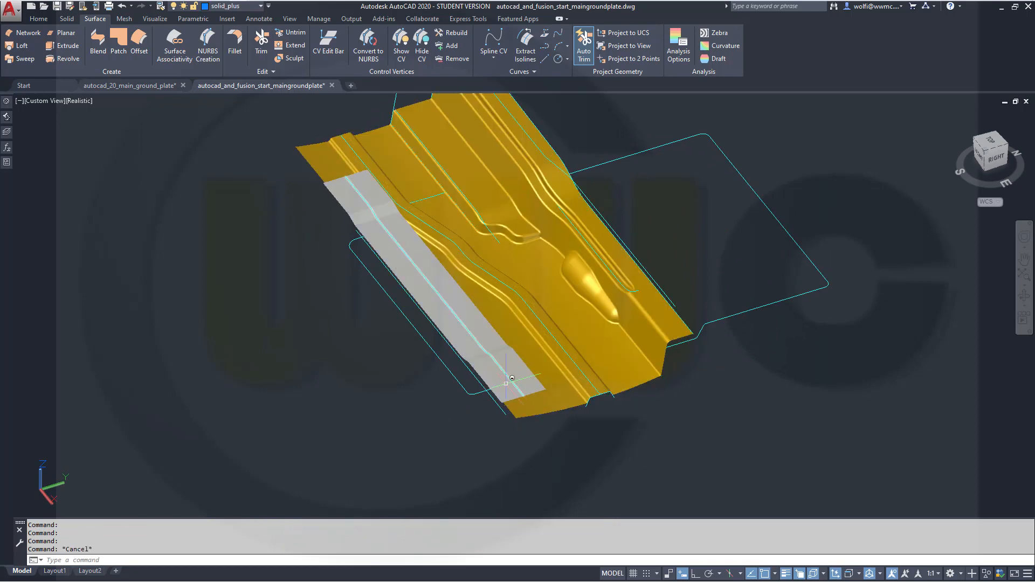
Step: Try extruding the large rounded contour's outer line, corner arcs and both crosswise sides as surfaces at height -200, and undo it
shift+middle_drag(616, 470, 640, 432)
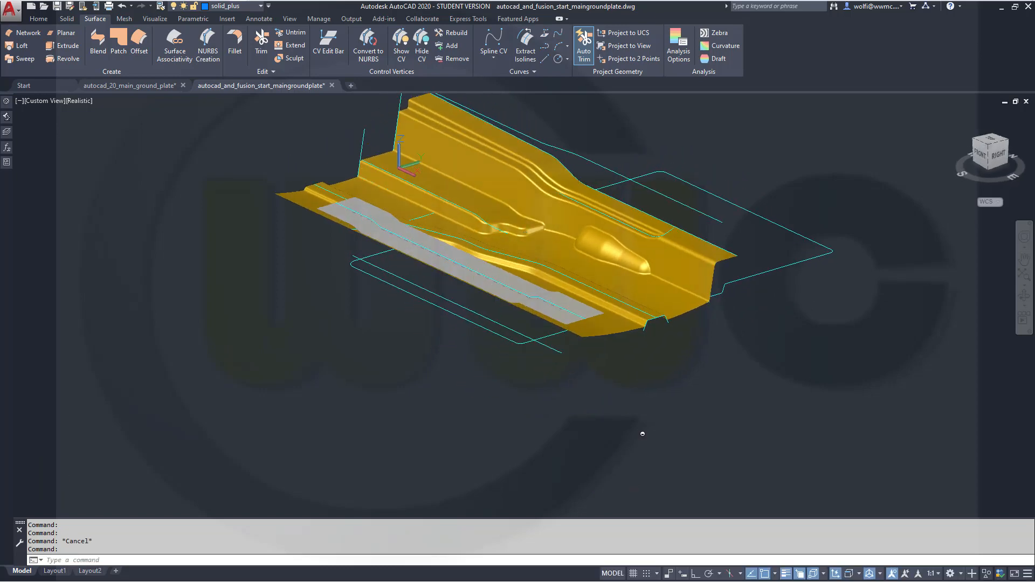
shift+middle_drag(391, 367, 382, 378)
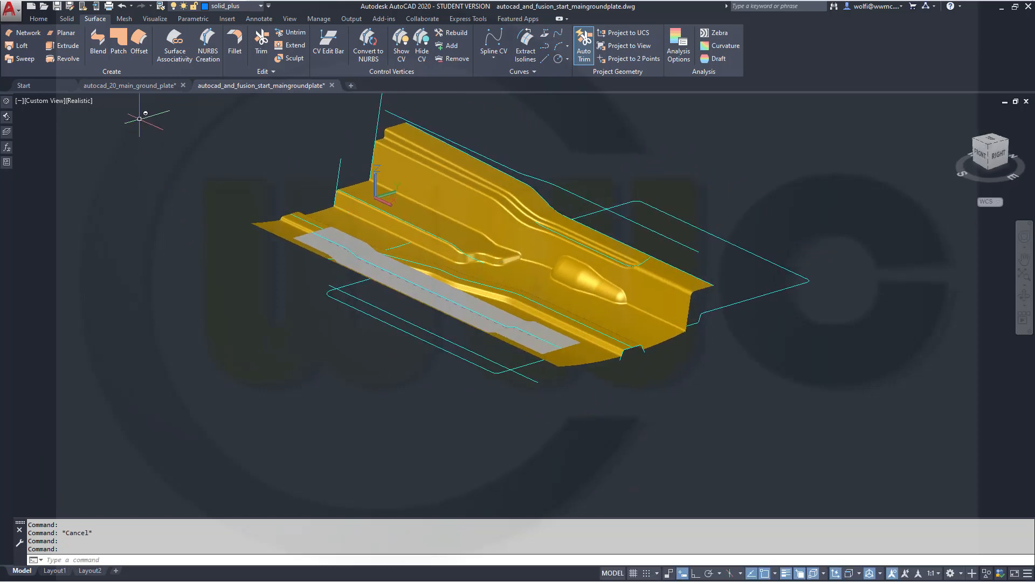
click(68, 46)
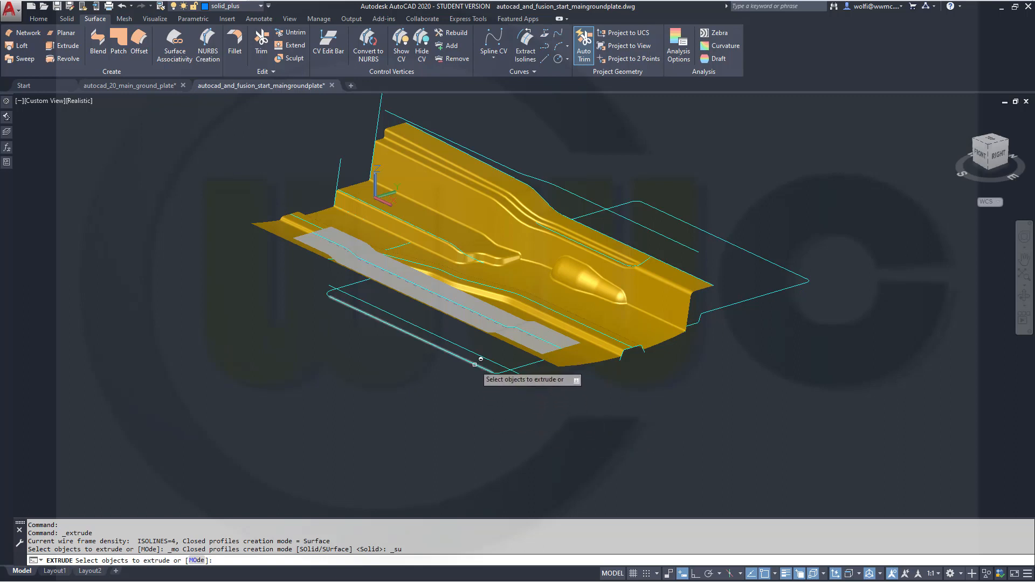
click(476, 364)
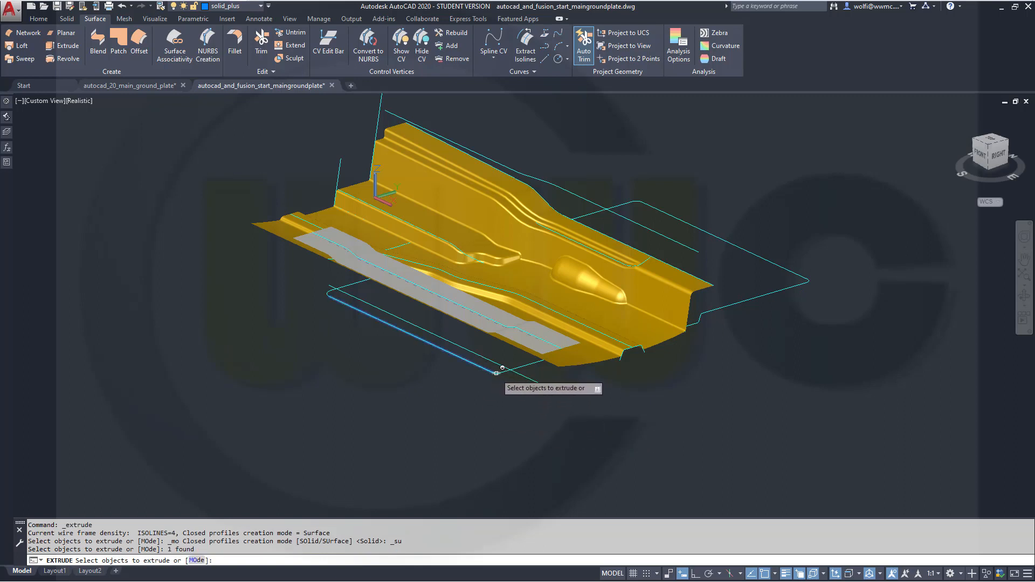
click(504, 367)
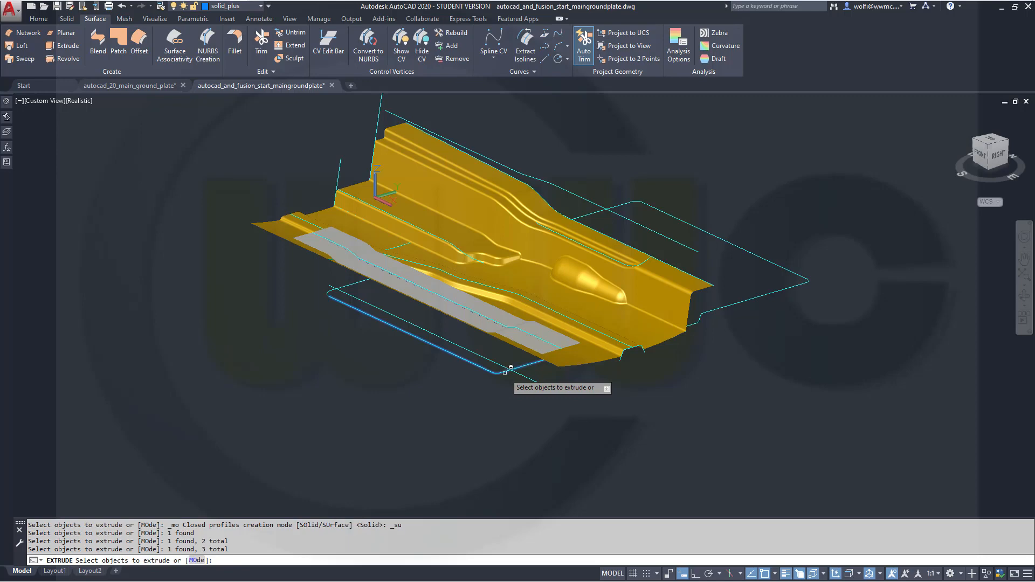
scroll(497, 374, up, 3)
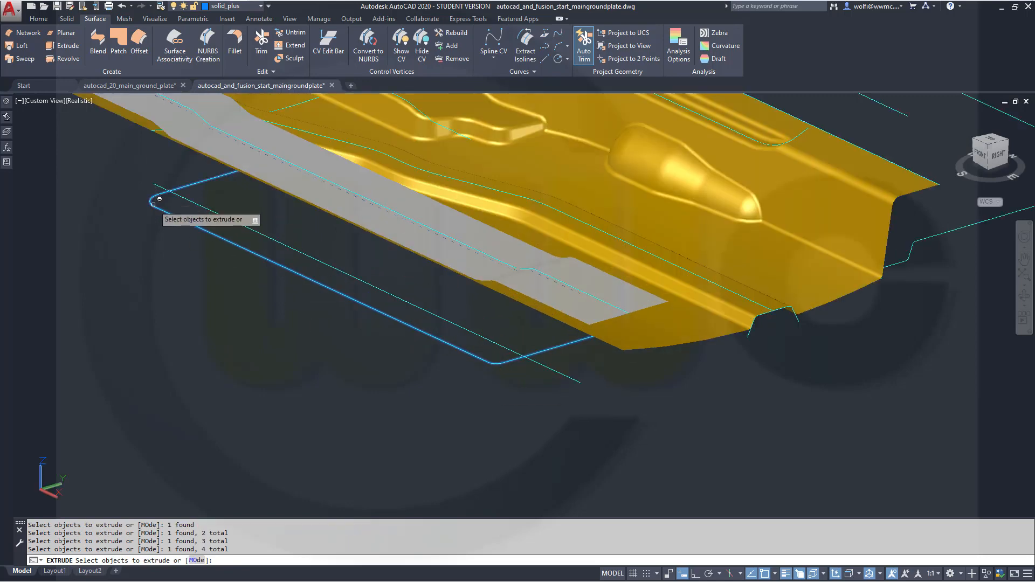
shift+middle_drag(704, 370, 668, 359)
click(670, 344)
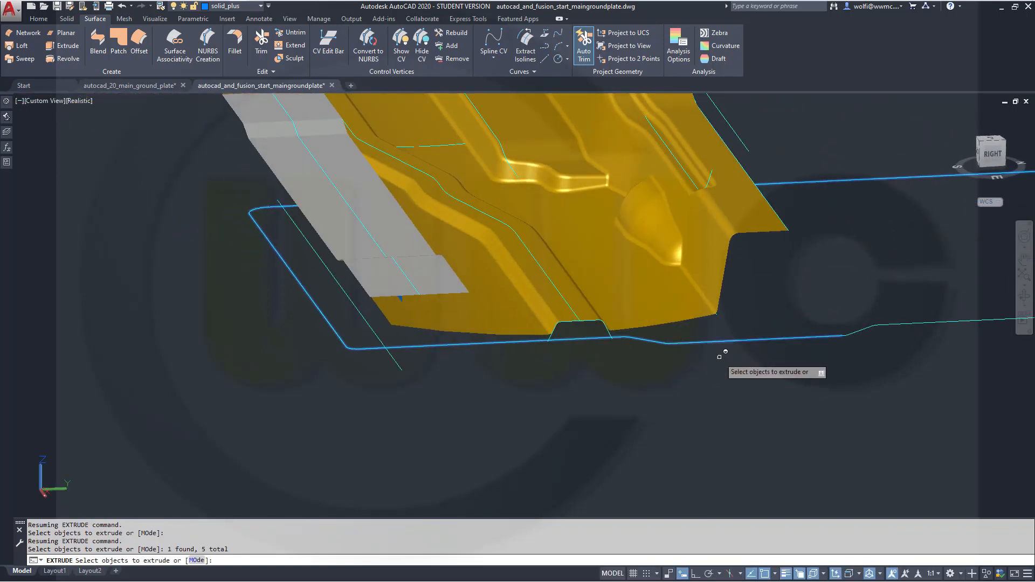
scroll(708, 374, up, 2)
scroll(669, 409, down, 5)
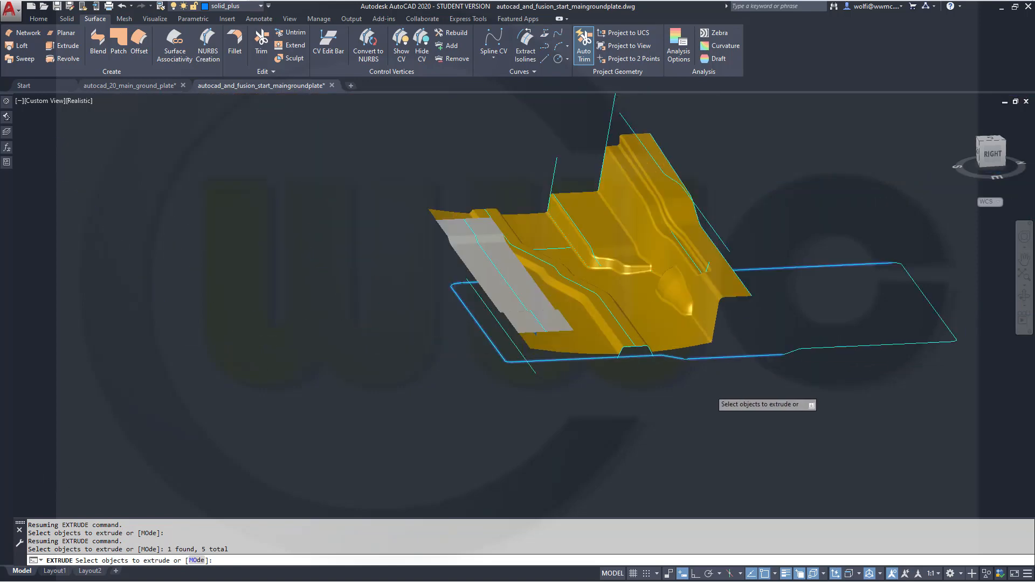
scroll(666, 409, up, 3)
shift+middle_drag(663, 407, 710, 423)
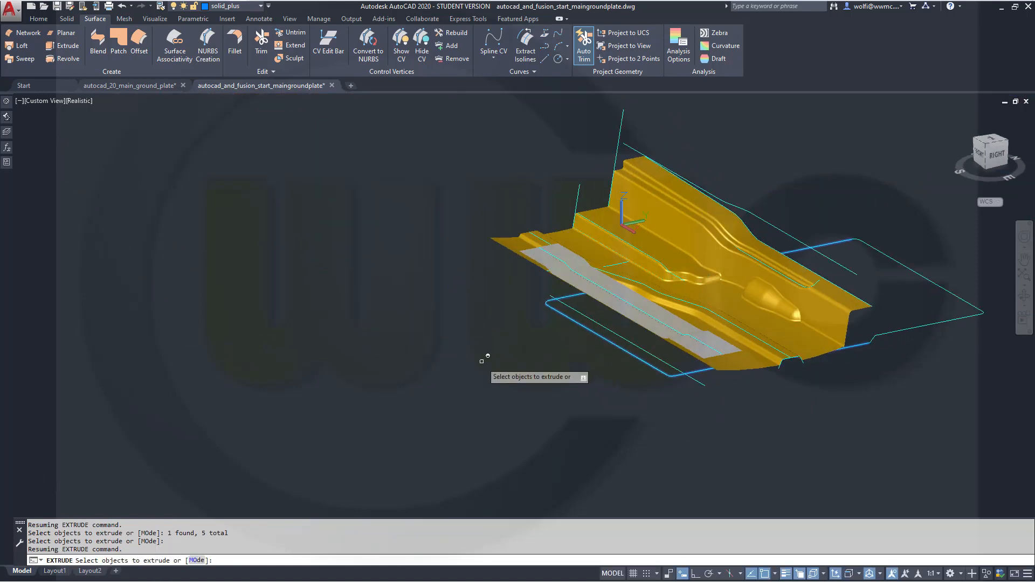
right_click(483, 361)
click(507, 370)
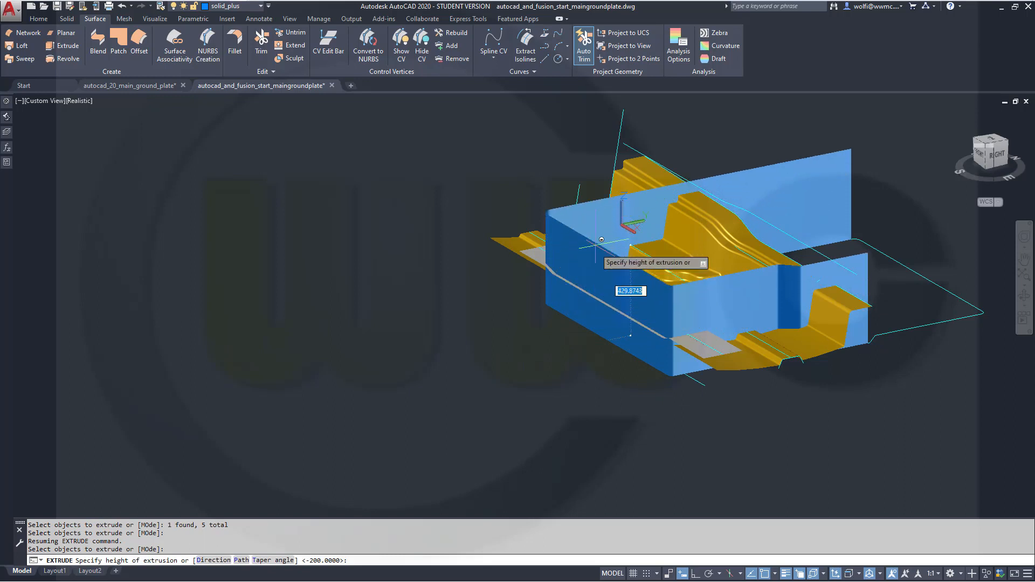
key(Return)
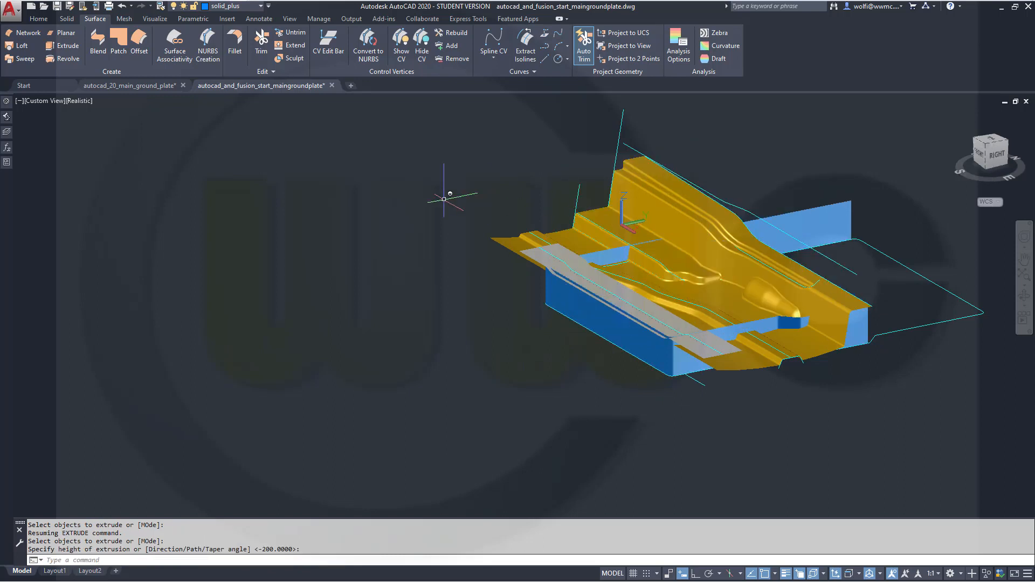
key(Escape)
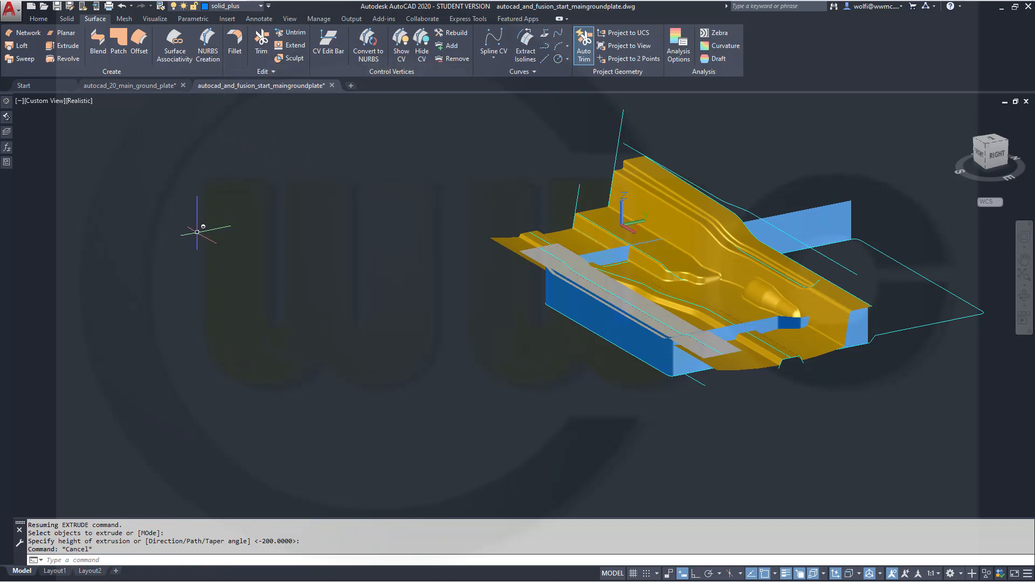
key(ctrl+z)
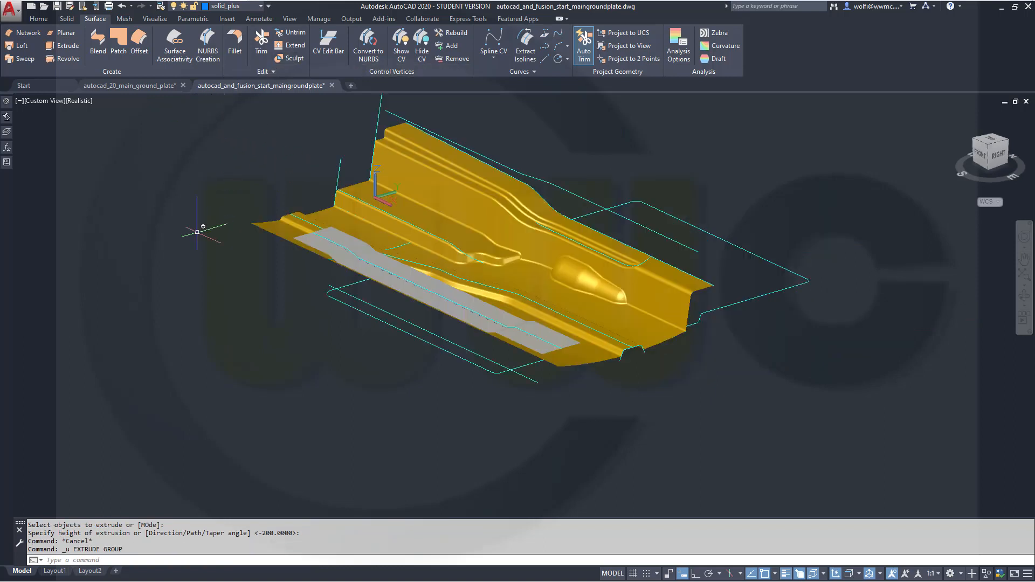
Step: Choose the large rounded contour's outer line, corner arcs and both crosswise sides as the profiles for a surface extrusion
click(63, 46)
click(331, 298)
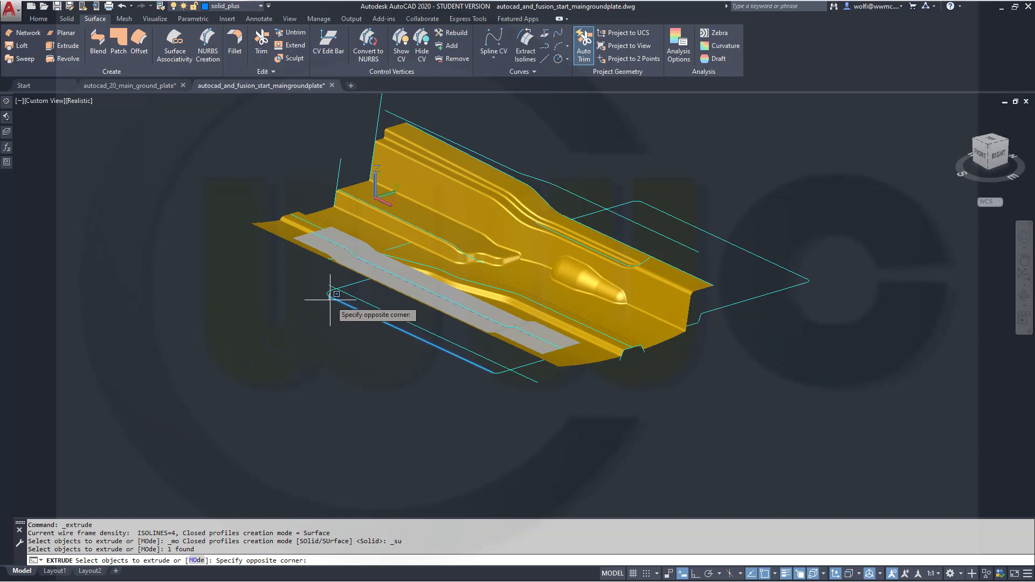
click(326, 296)
click(327, 295)
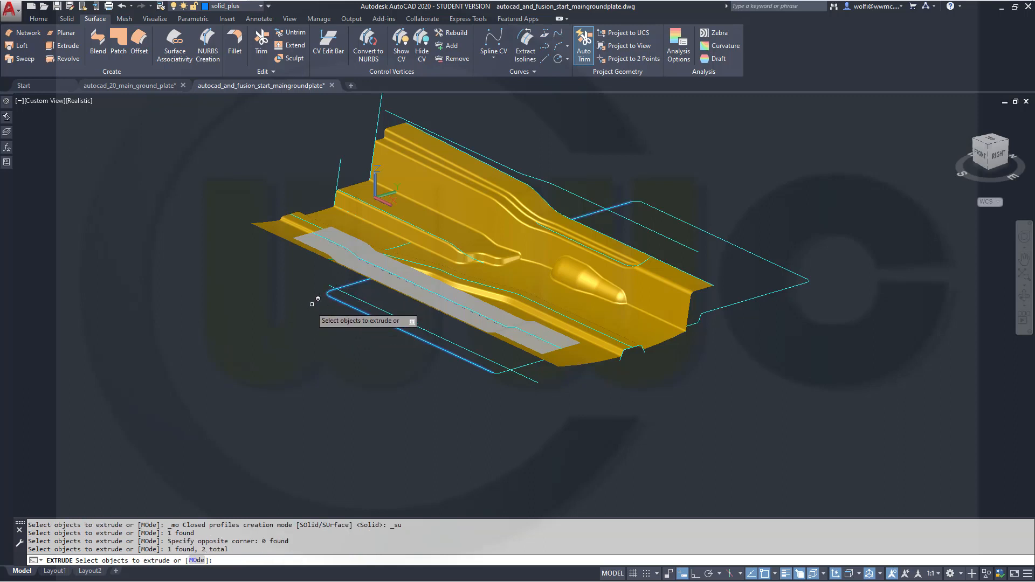
click(505, 367)
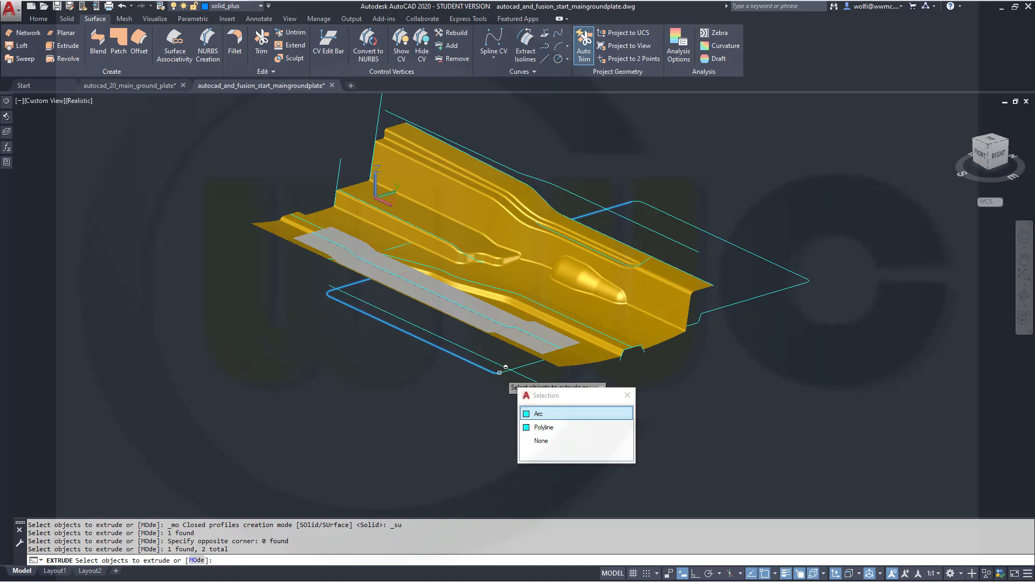
click(537, 415)
click(507, 369)
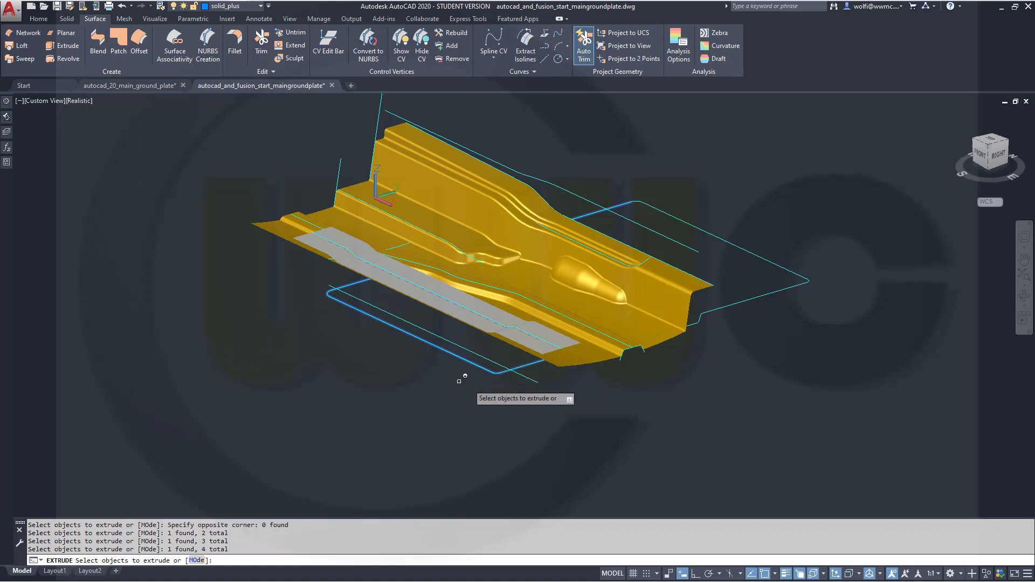
shift+middle_drag(312, 342, 364, 381)
scroll(359, 380, up, 2)
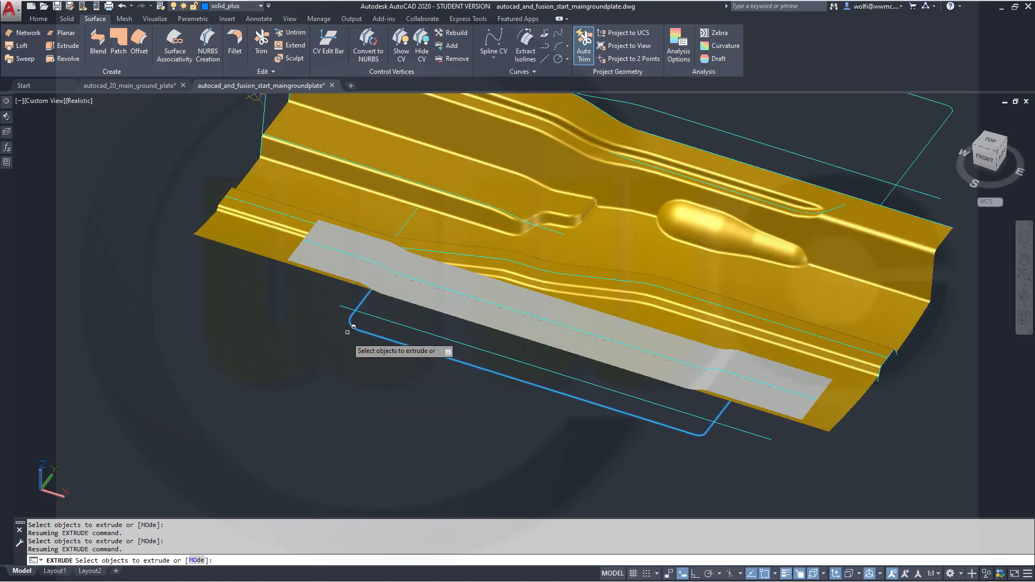
shift+right_click(531, 404)
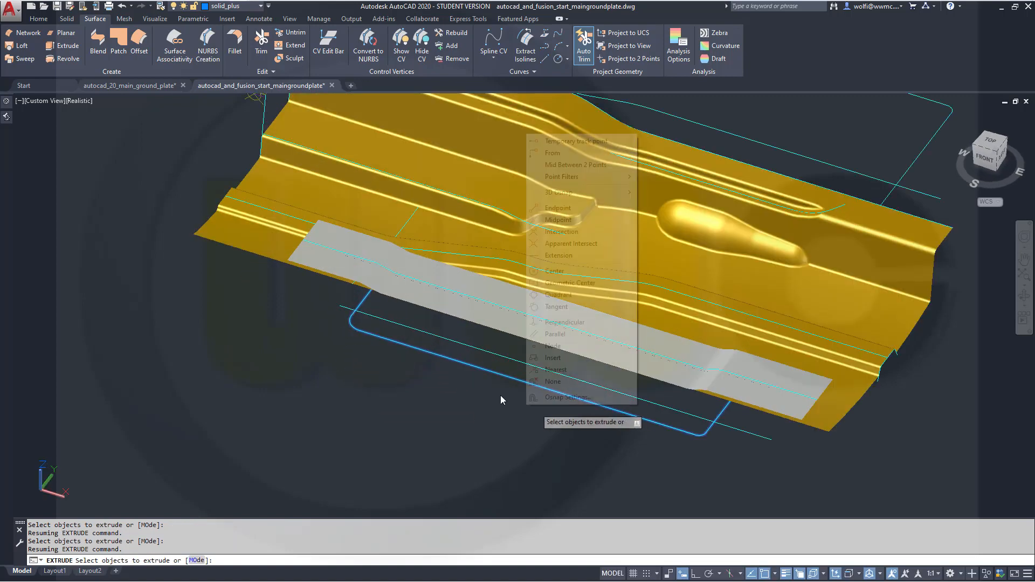
key(Escape)
shift+middle_drag(551, 441, 530, 377)
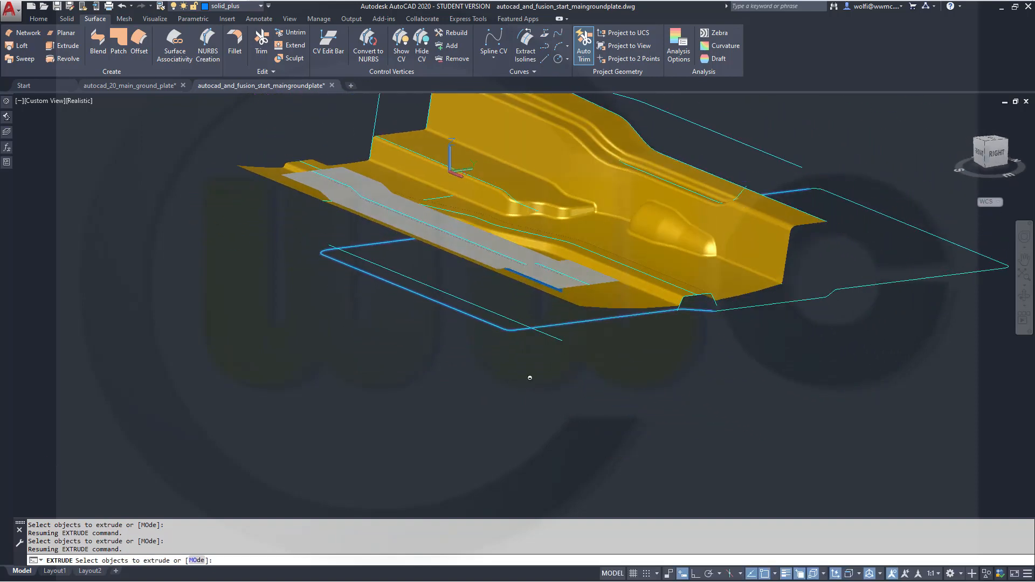
click(726, 309)
right_click(733, 372)
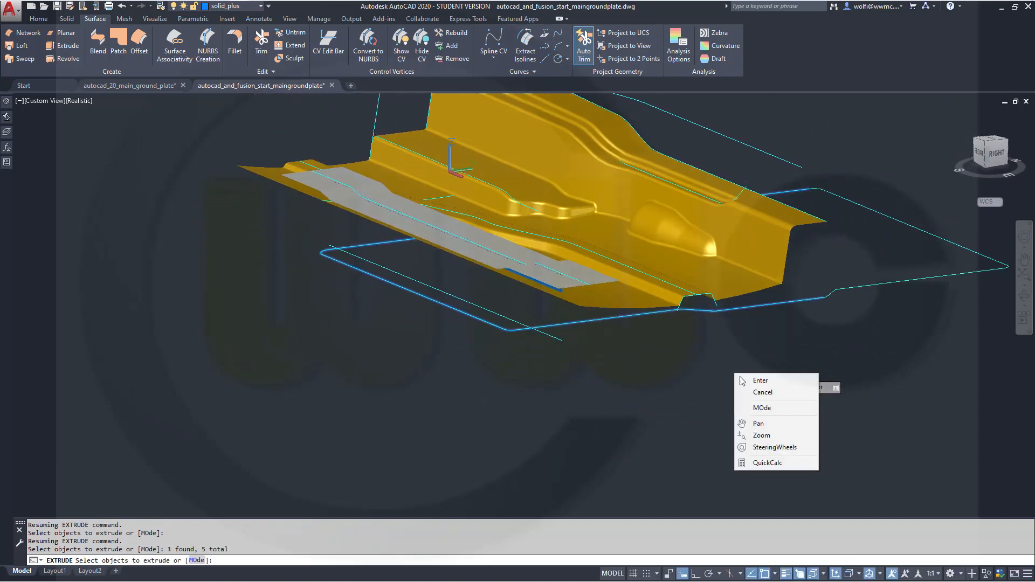
click(752, 378)
Step: Extrude the chosen contour curves upward to a freehand height well above the ground plate, without object snap
middle_drag(604, 362, 646, 475)
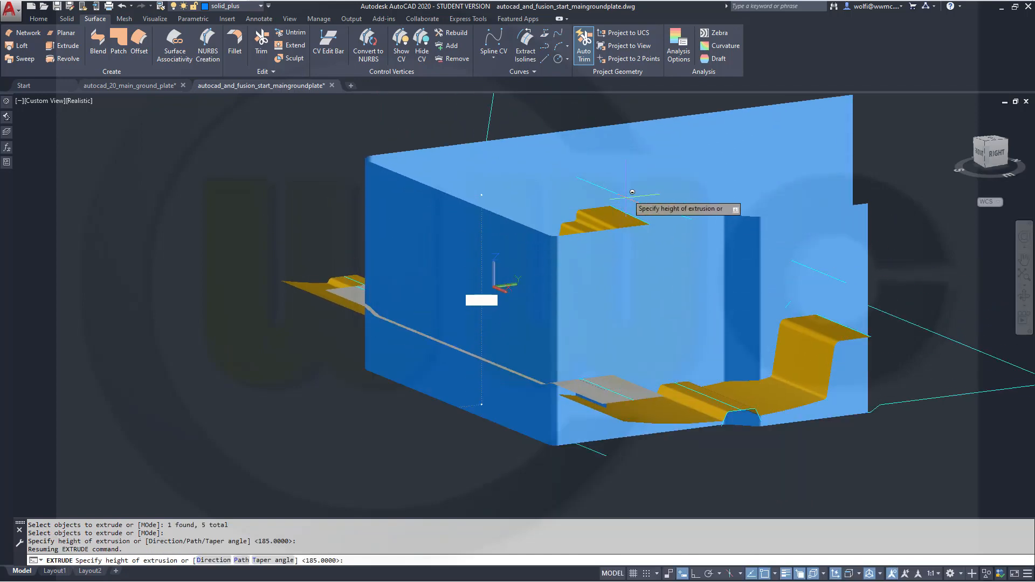
shift+right_click(662, 153)
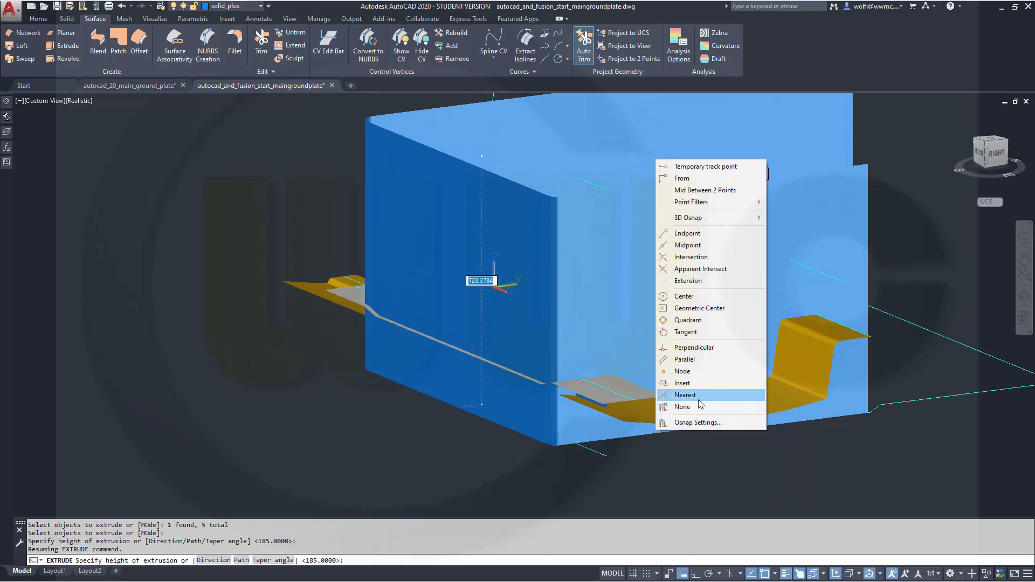
click(682, 406)
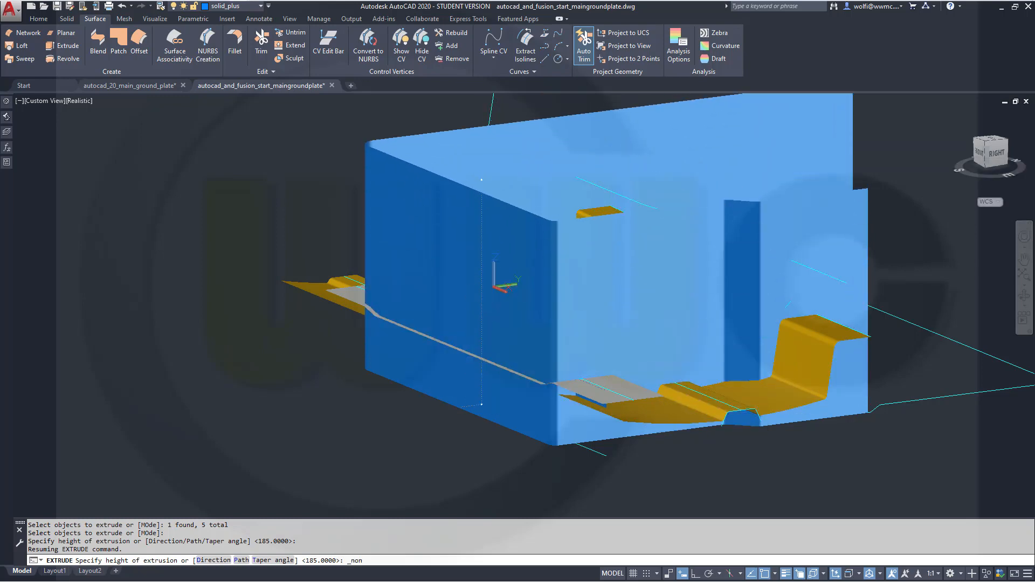
shift+middle_drag(682, 407, 707, 396)
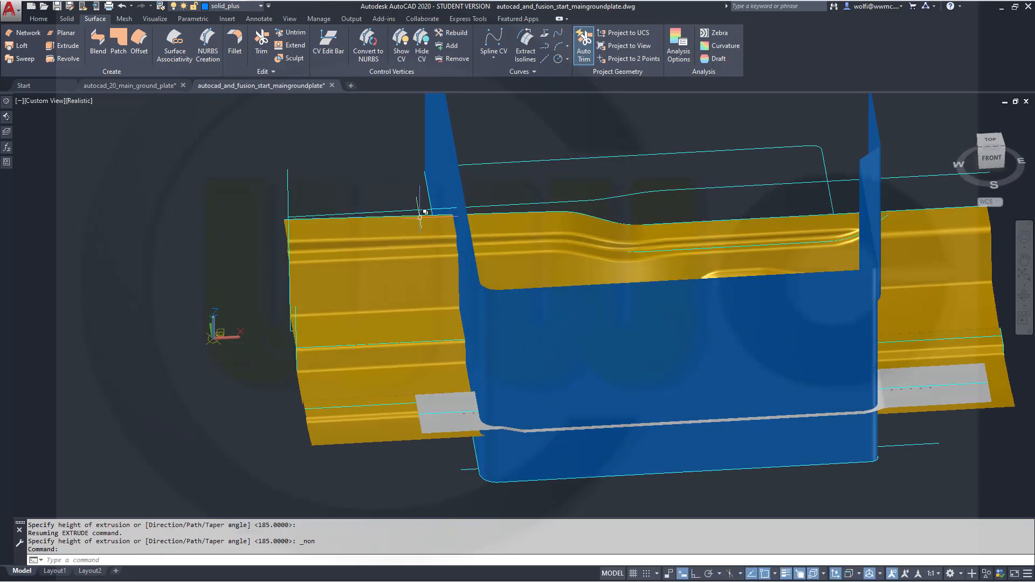
Step: Start a surface trim with the gold ground plate and the blue vertical strip on the outer flange as the surfaces to trim
click(262, 43)
click(435, 181)
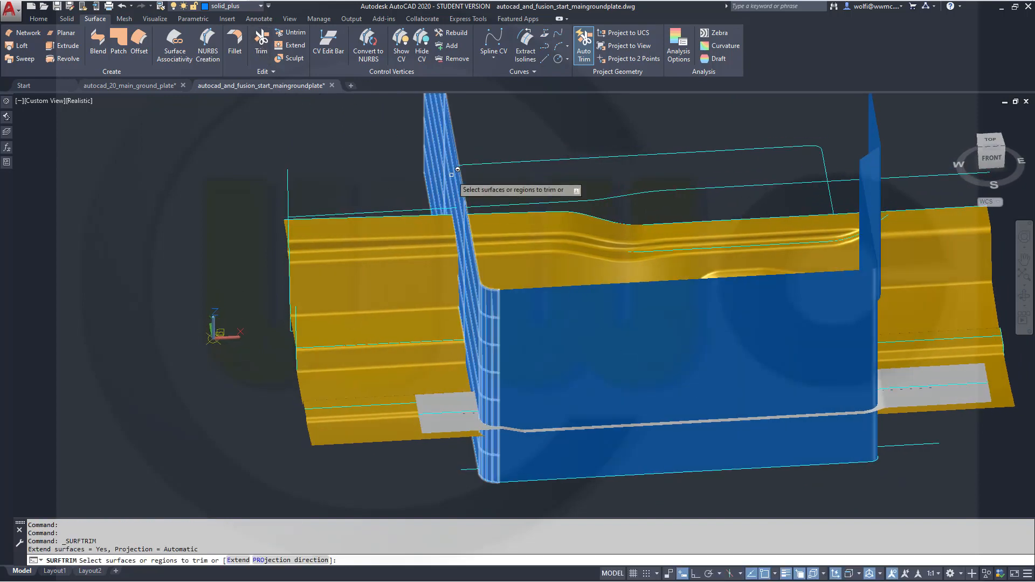
click(399, 243)
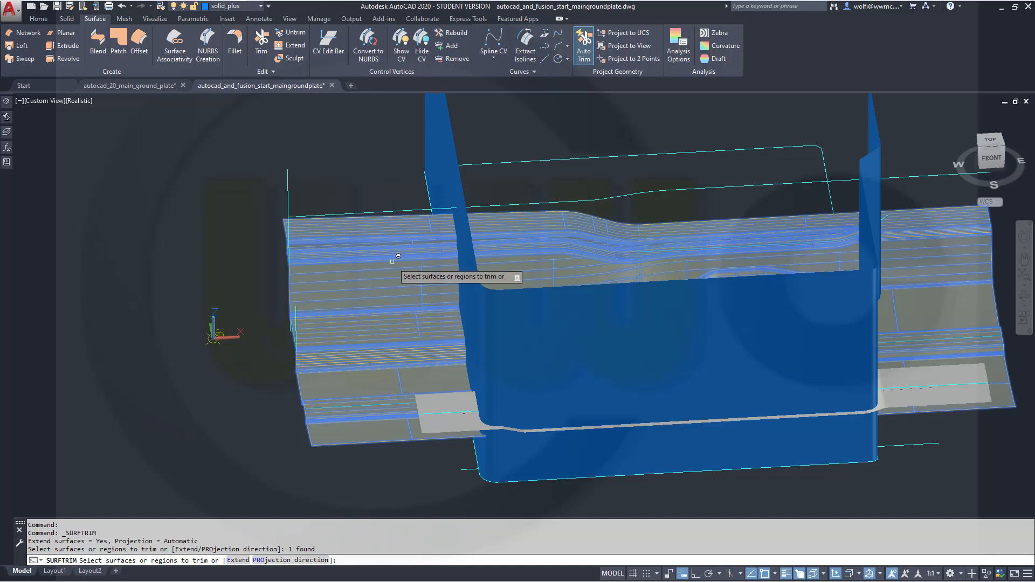
right_click(183, 258)
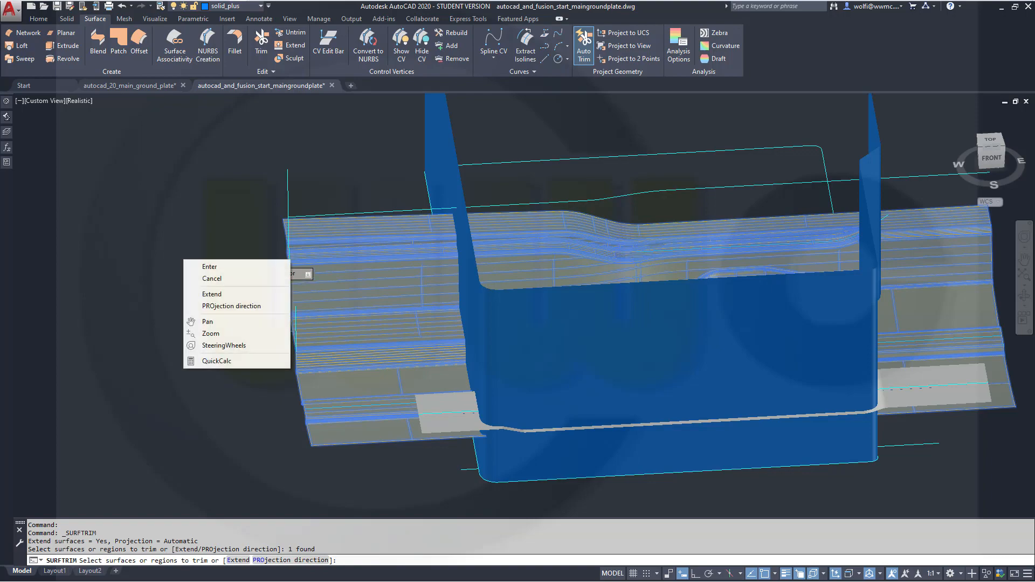
key(Escape)
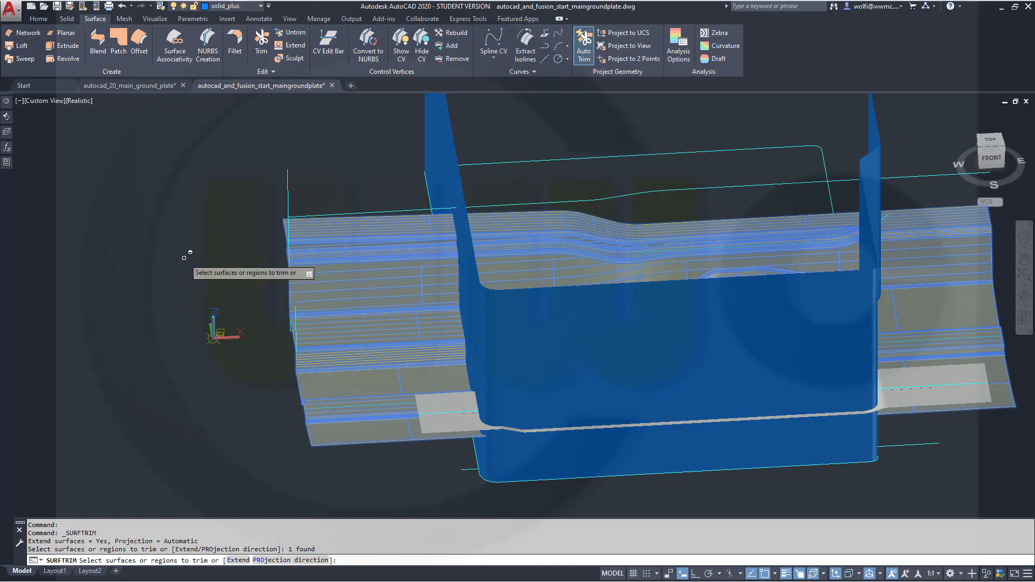
shift+middle_drag(185, 254, 229, 202)
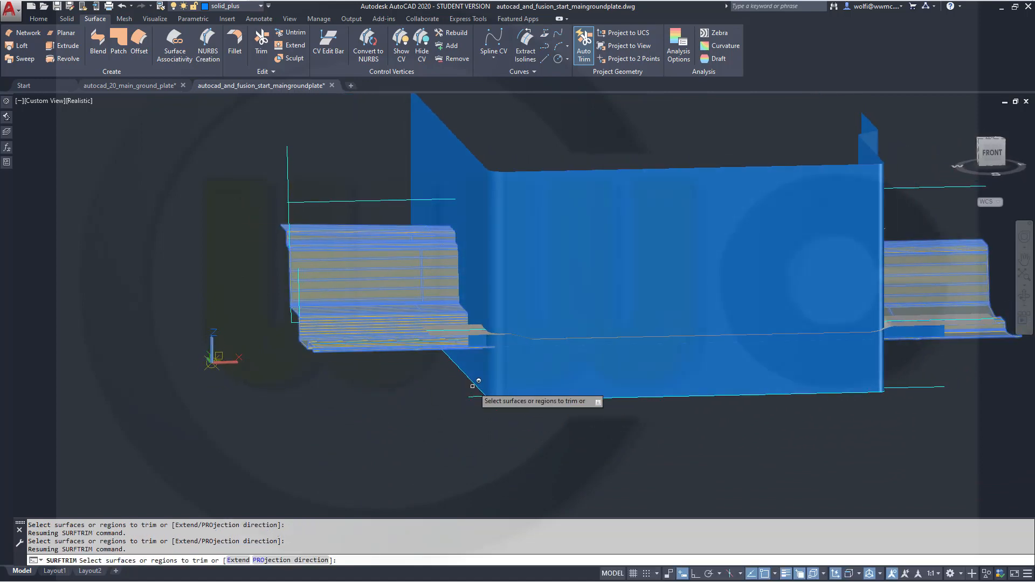
click(486, 334)
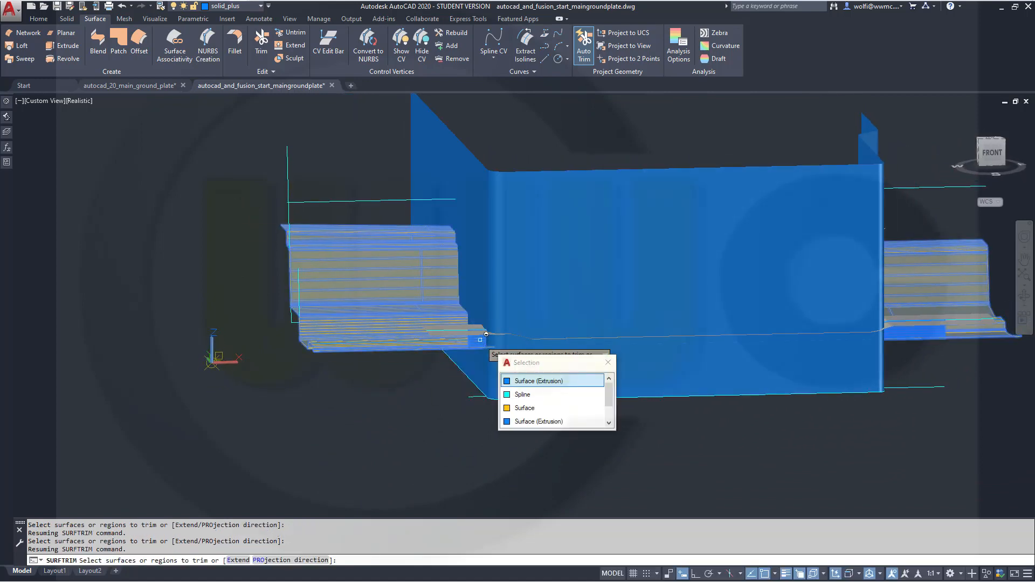
click(519, 382)
right_click(338, 400)
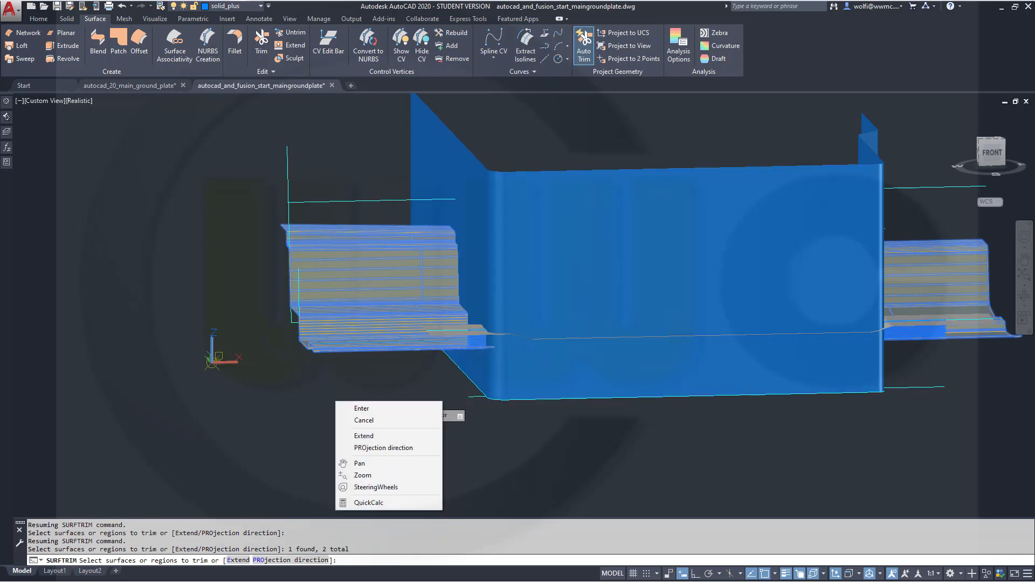
click(371, 410)
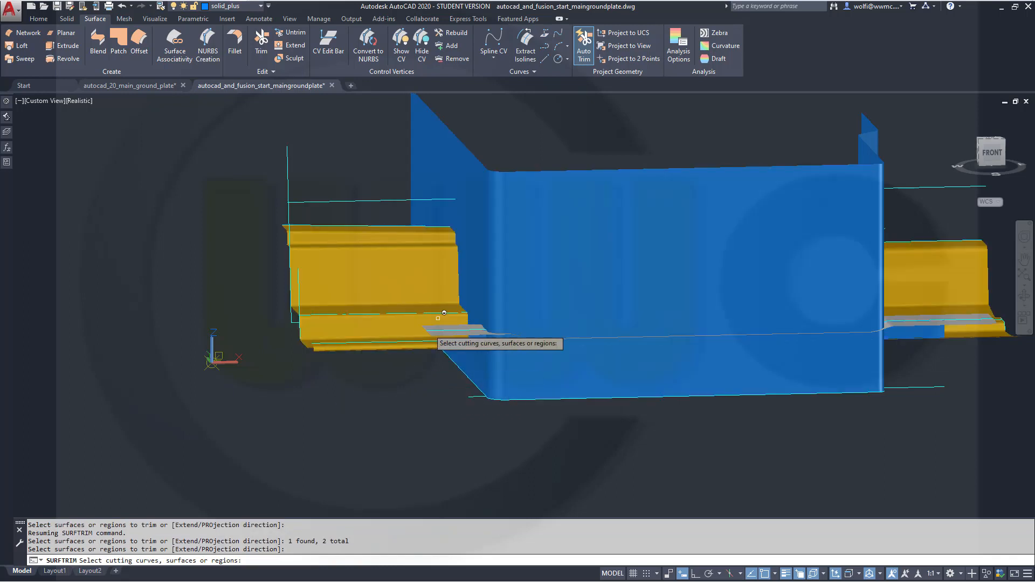
Step: Use the extruded contour walls and rounded corners on the front and both crosswise sides as the cutting surfaces
click(500, 268)
click(552, 309)
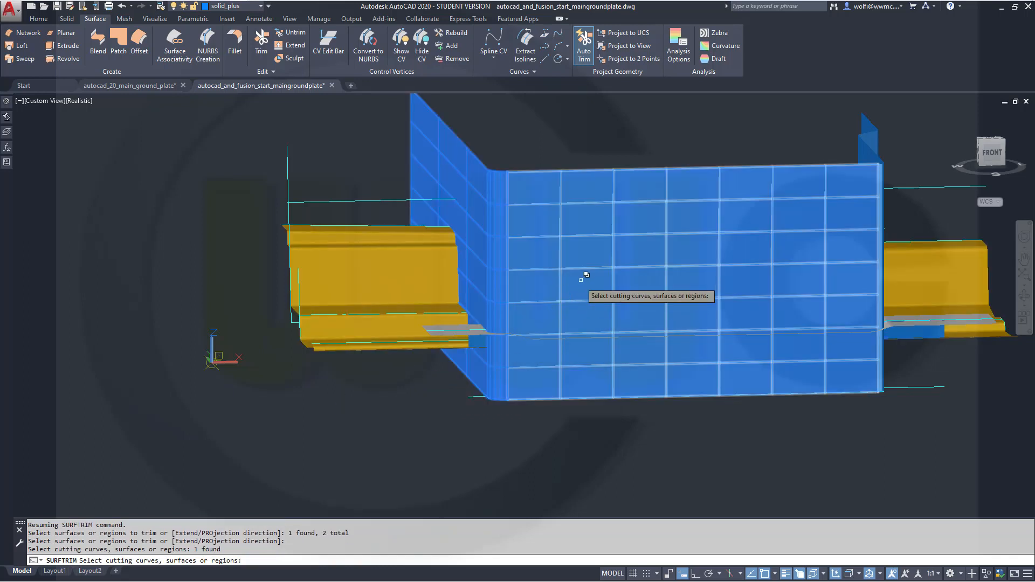
click(581, 279)
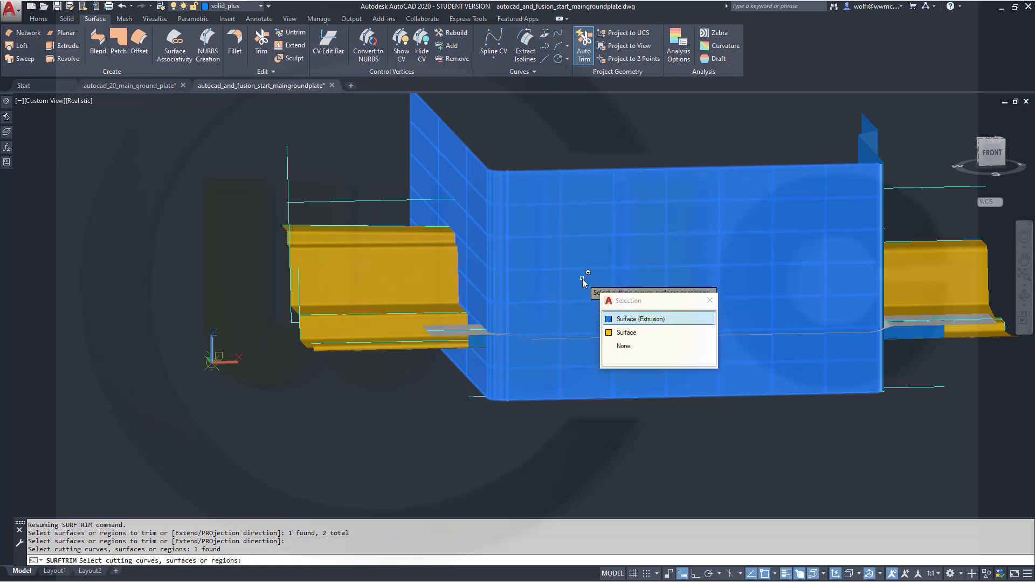
click(619, 319)
shift+middle_drag(678, 316, 739, 296)
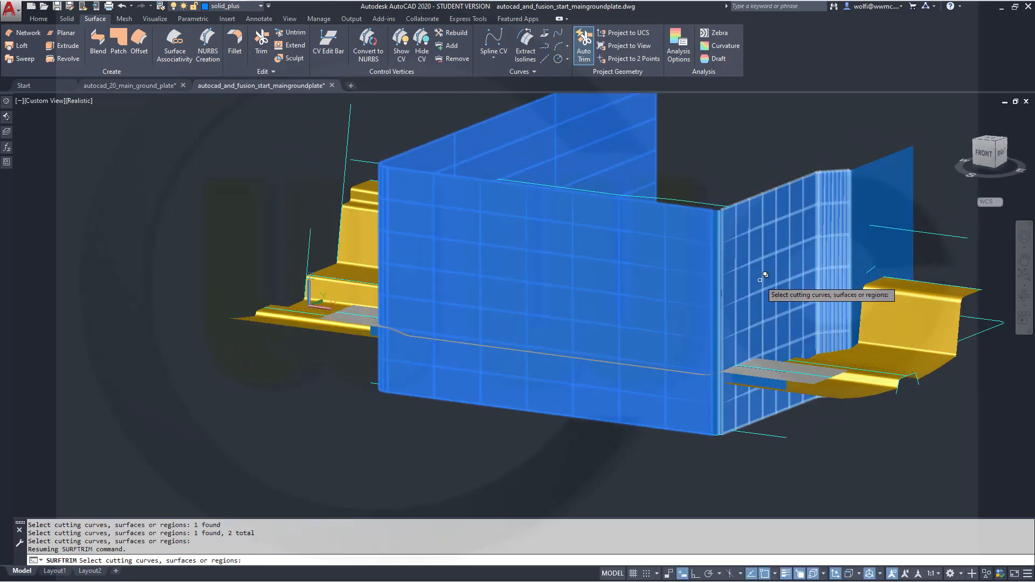
click(761, 280)
click(812, 322)
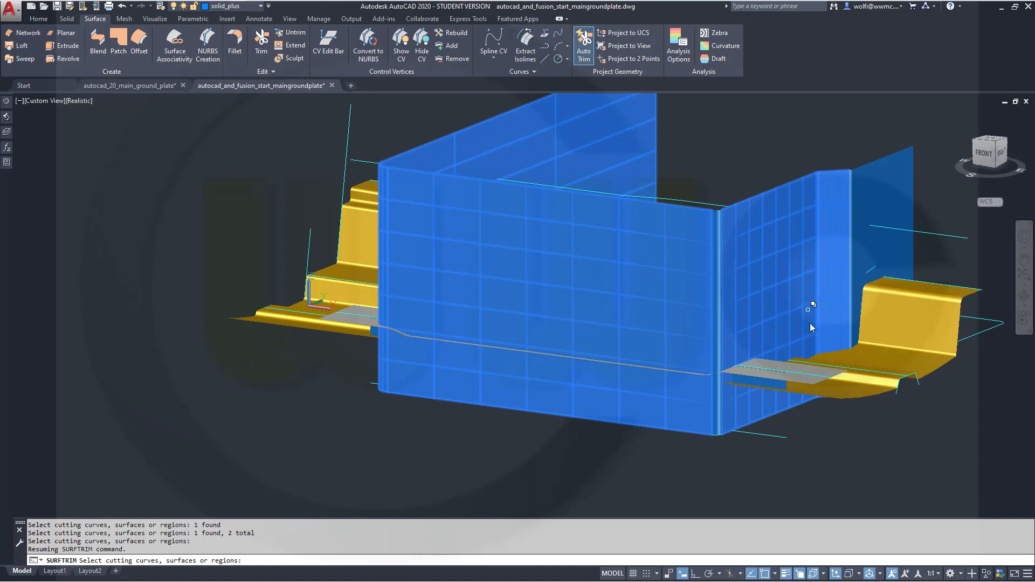
click(841, 201)
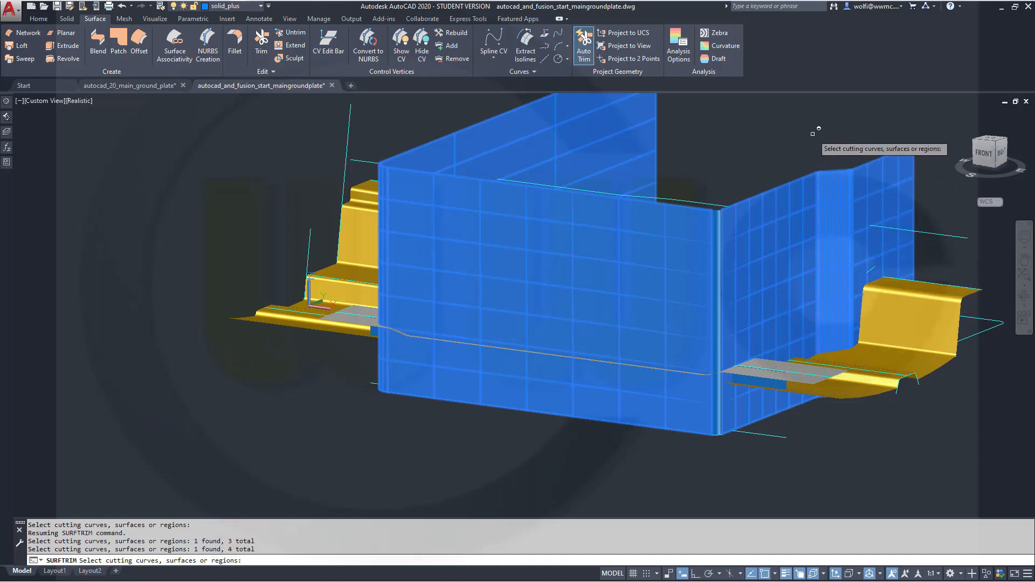
key(Return)
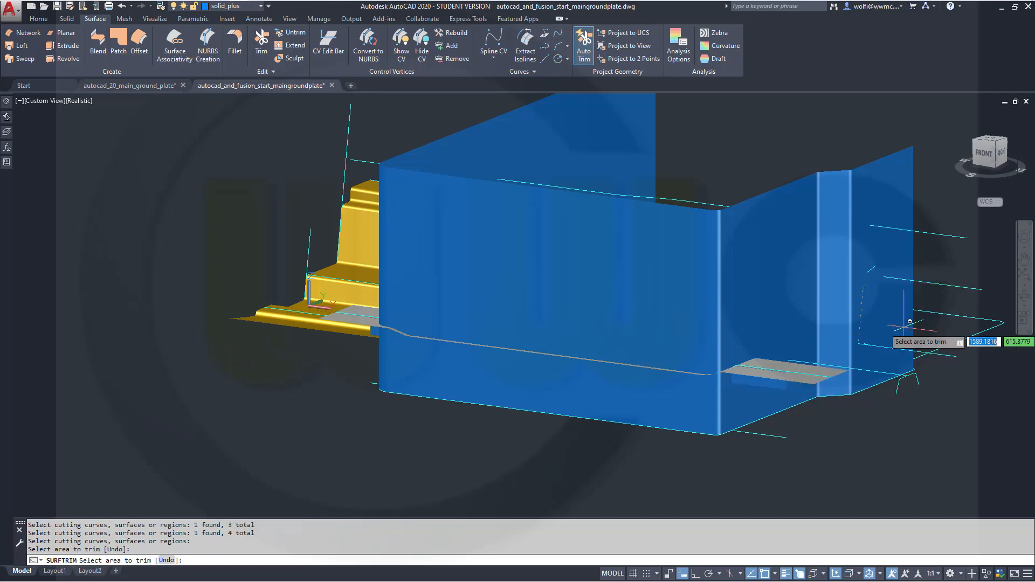
Step: Trim away the ends of the ground plate and of the vertical strip that lie outside the contour walls
scroll(746, 422, up, 3)
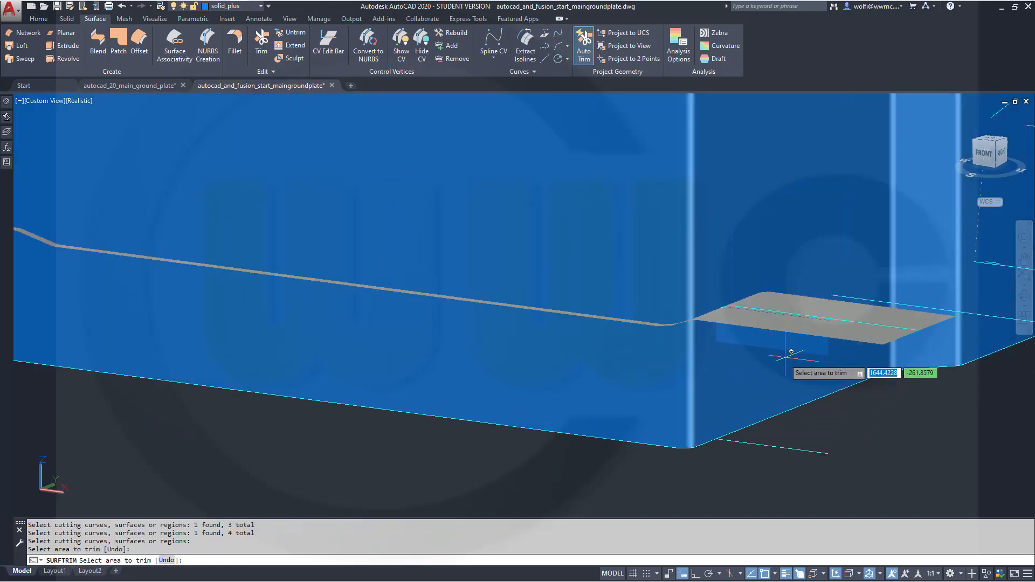
click(740, 342)
shift+middle_drag(391, 324, 473, 346)
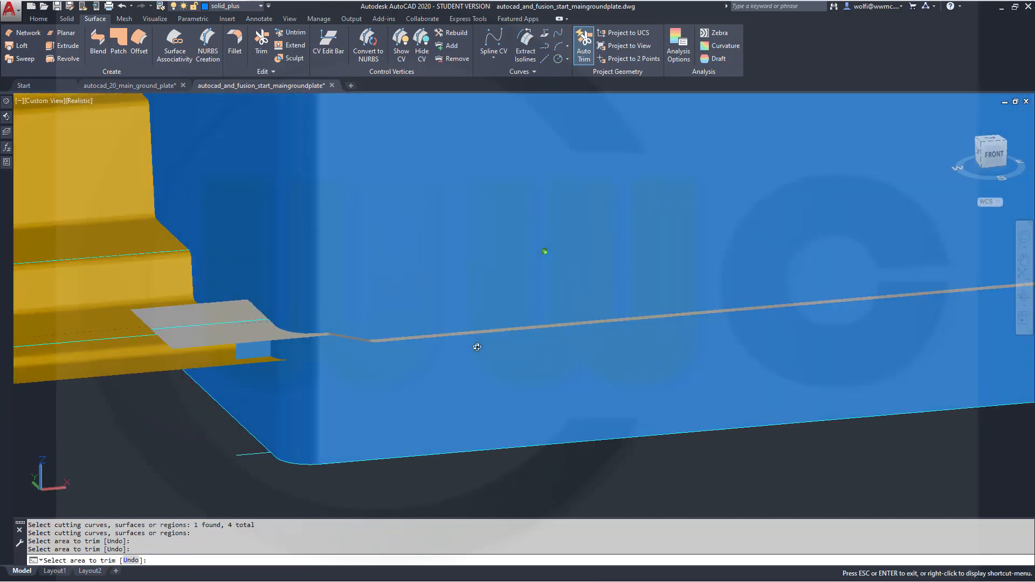
click(343, 364)
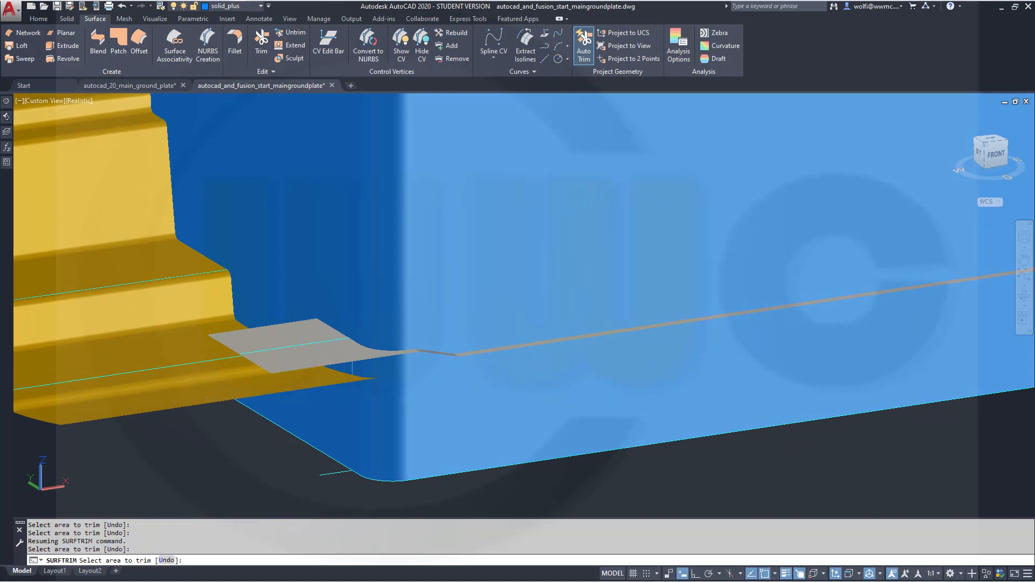
click(206, 398)
scroll(287, 378, up, 1)
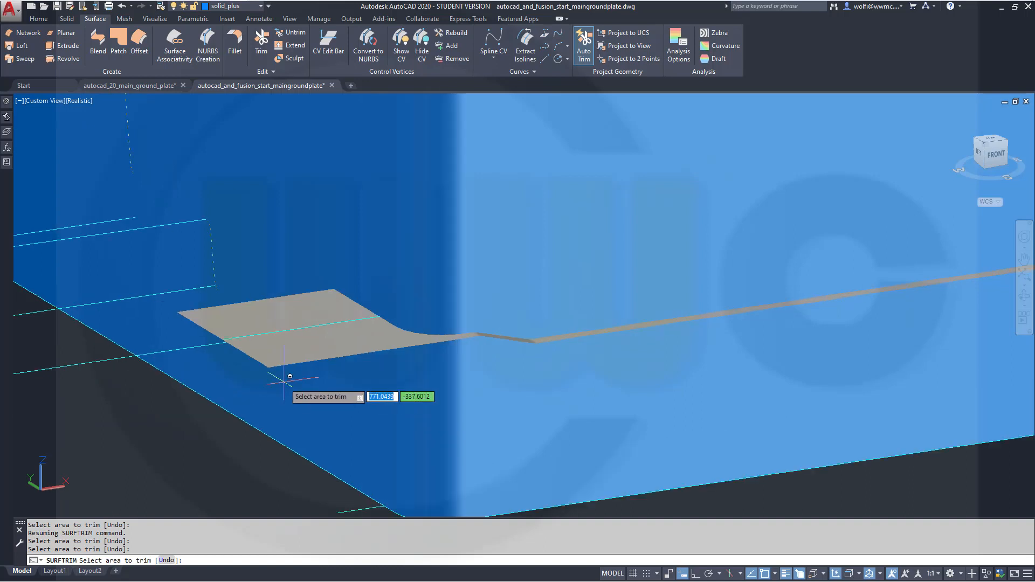
scroll(289, 378, down, 5)
shift+middle_drag(416, 399, 550, 411)
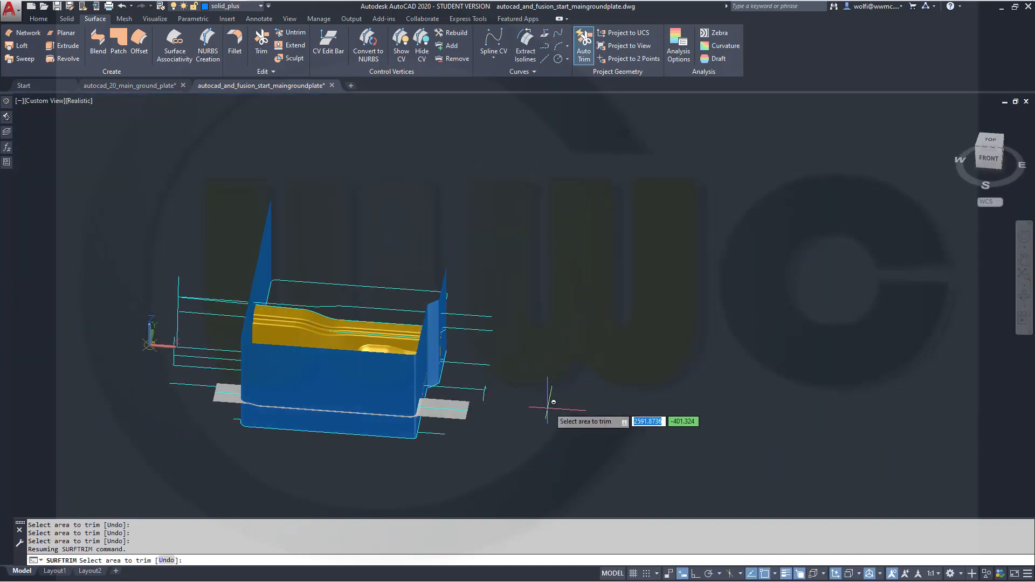
key(Escape)
Step: End the trim and move the extruded contour walls on the front and both crosswise sides to layer 0
shift+middle_drag(387, 441, 418, 411)
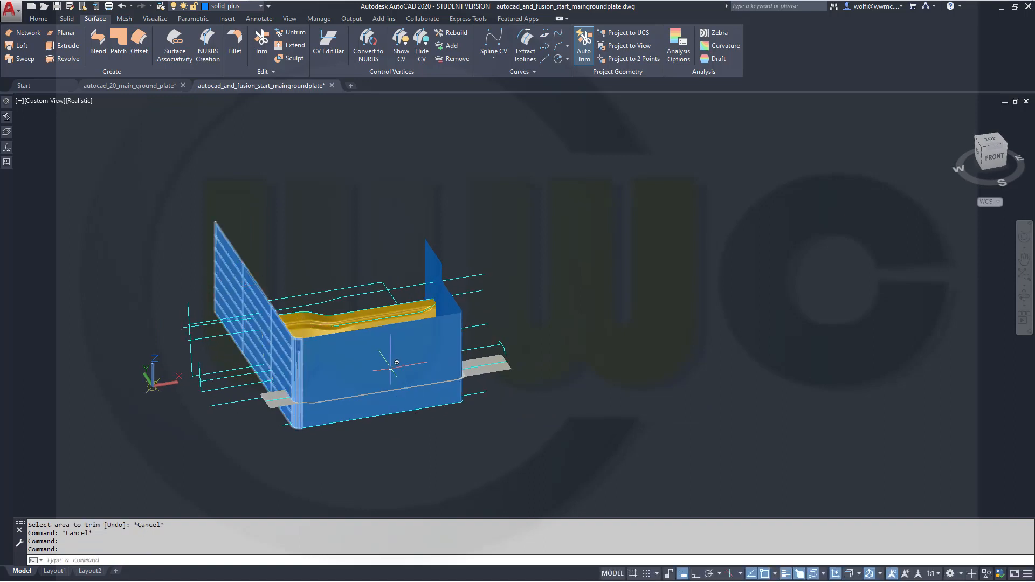
shift+middle_drag(390, 368, 322, 417)
key(Escape)
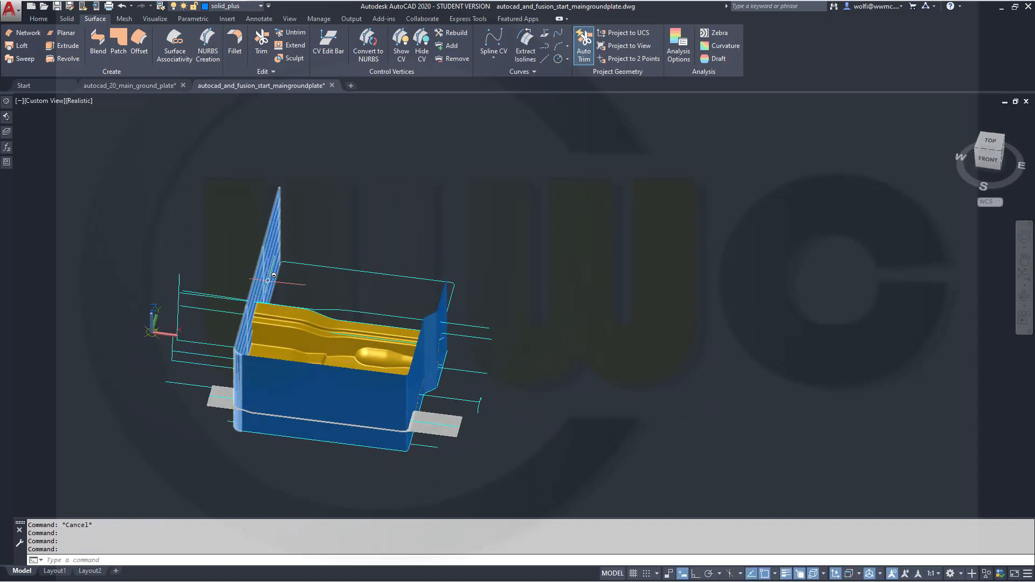
click(302, 372)
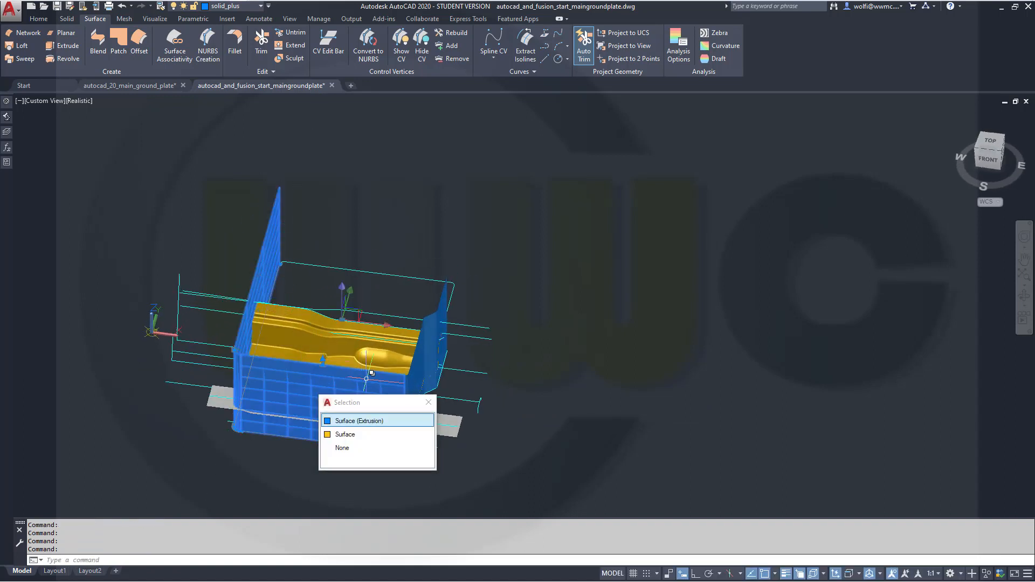
click(405, 421)
click(429, 358)
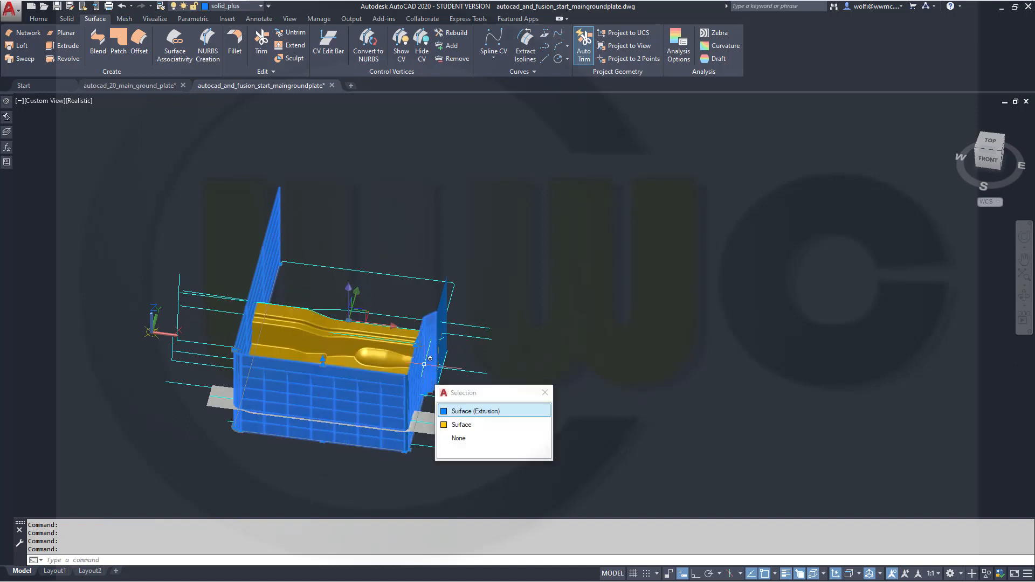
click(472, 412)
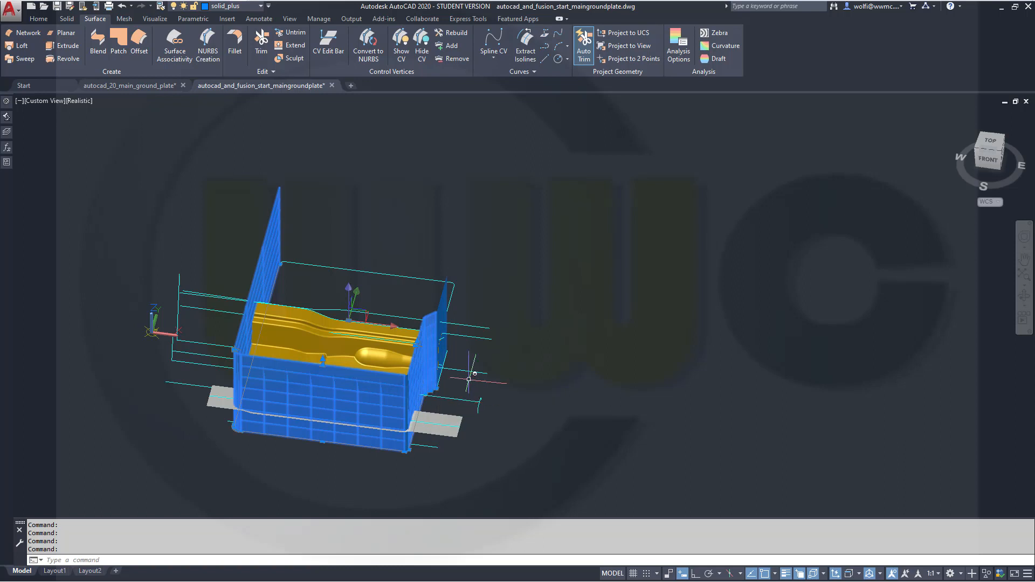
click(440, 329)
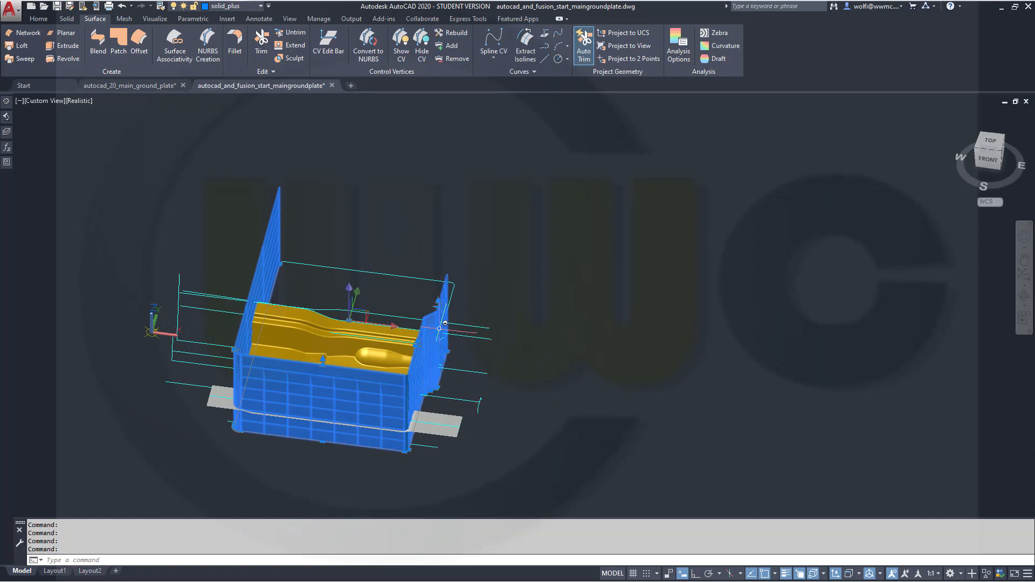
click(261, 6)
click(263, 23)
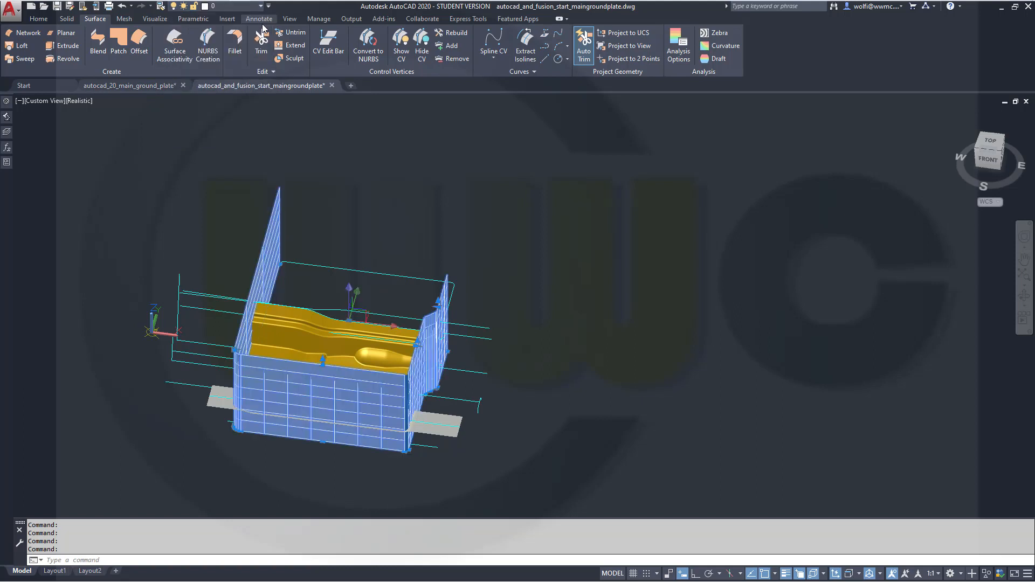
key(Escape)
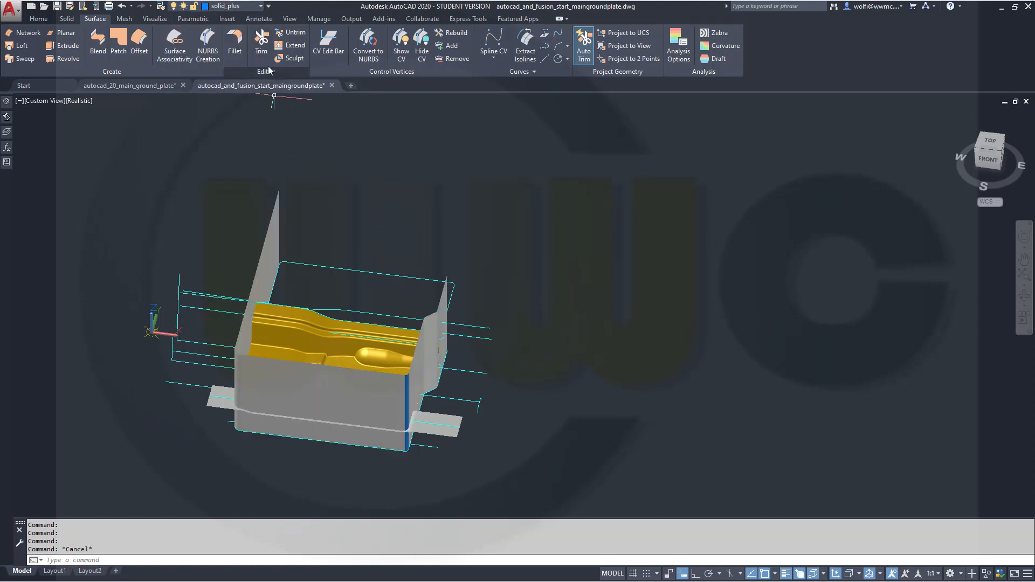
Step: Turn off layer 0 to hide the contour walls and leave the trimmed ground plate exposed
click(260, 7)
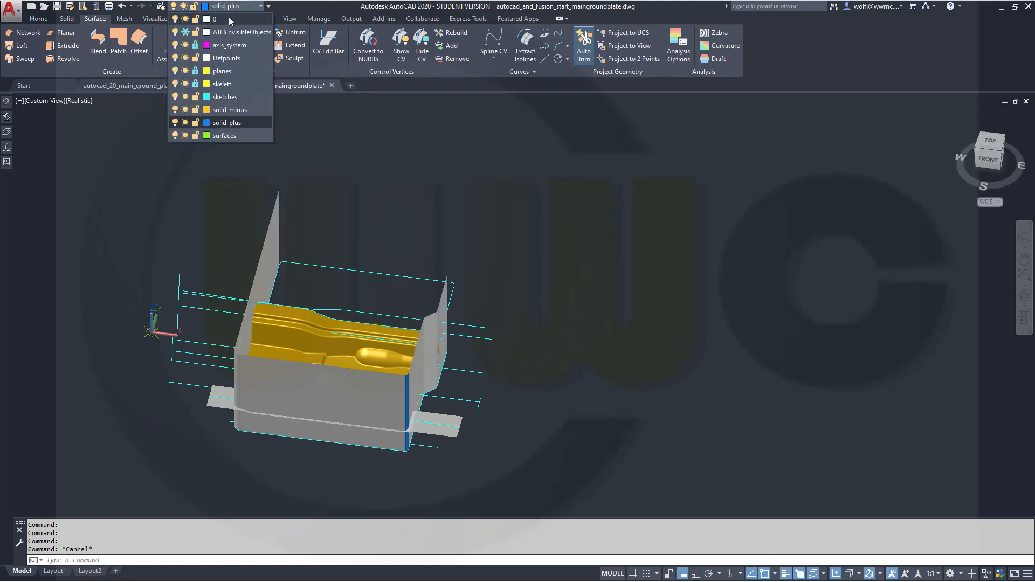
click(174, 19)
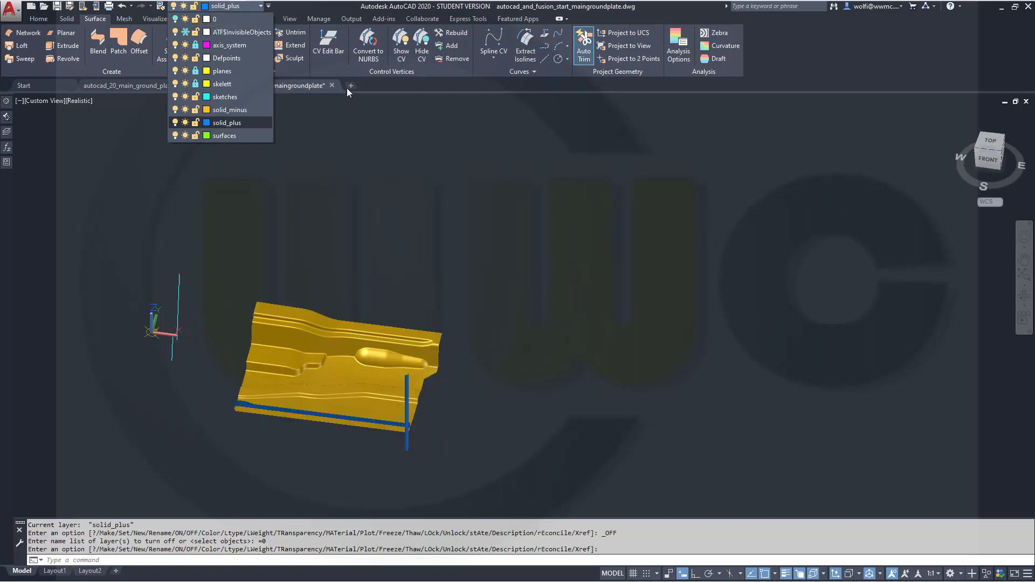
click(367, 221)
shift+middle_drag(324, 327, 342, 296)
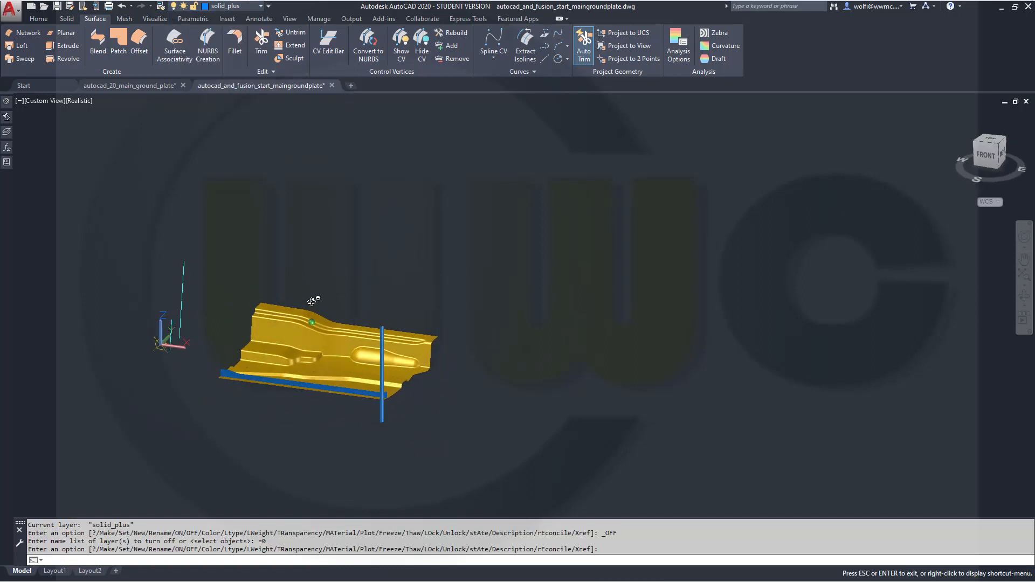
key(Return)
Step: Move the leftover extruded corner surface at the end of the flange strip to the hidden layer 0
scroll(340, 405, up, 3)
scroll(334, 407, up, 2)
shift+middle_drag(358, 382, 341, 388)
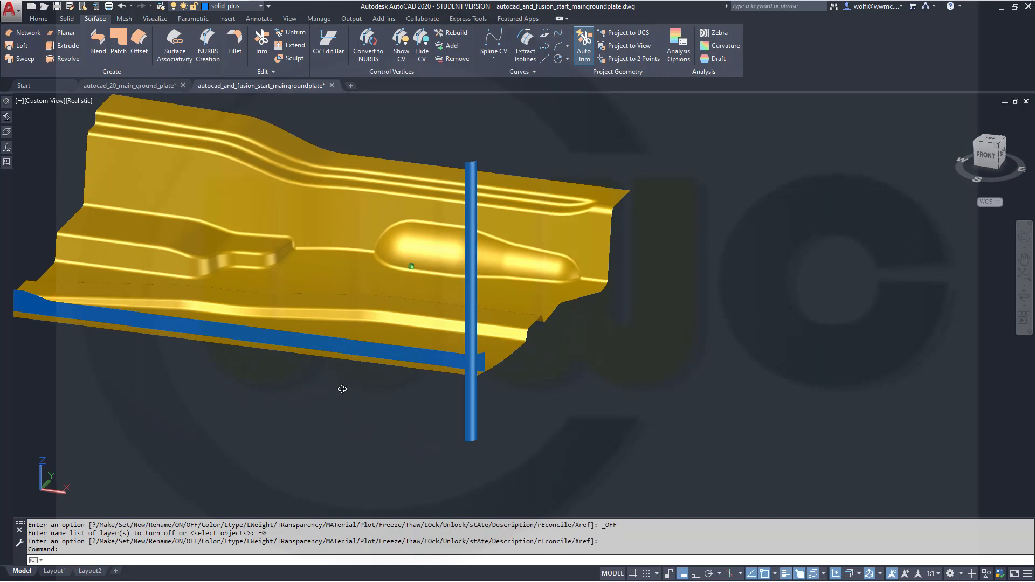
scroll(342, 389, up, 2)
click(388, 246)
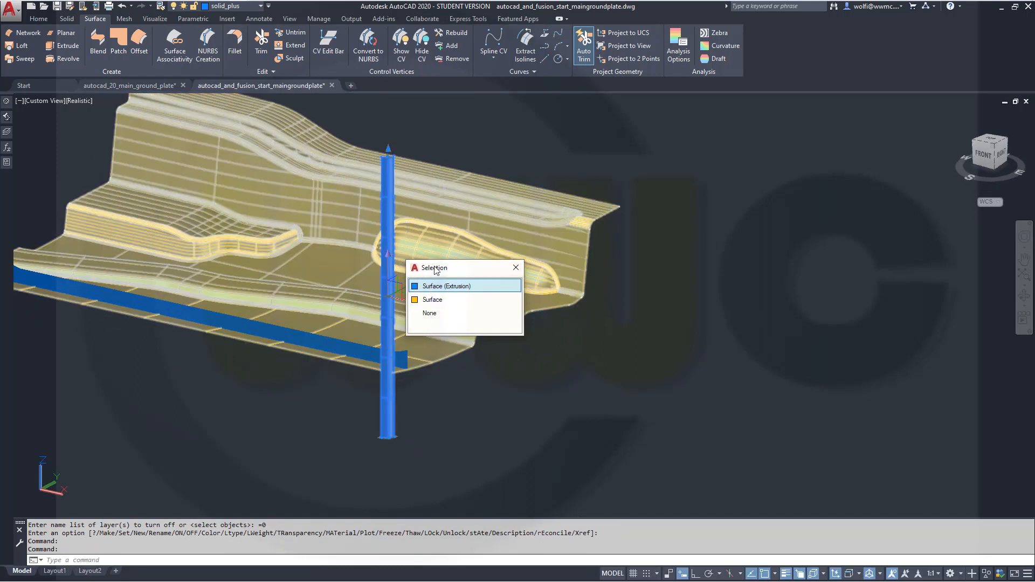
click(261, 7)
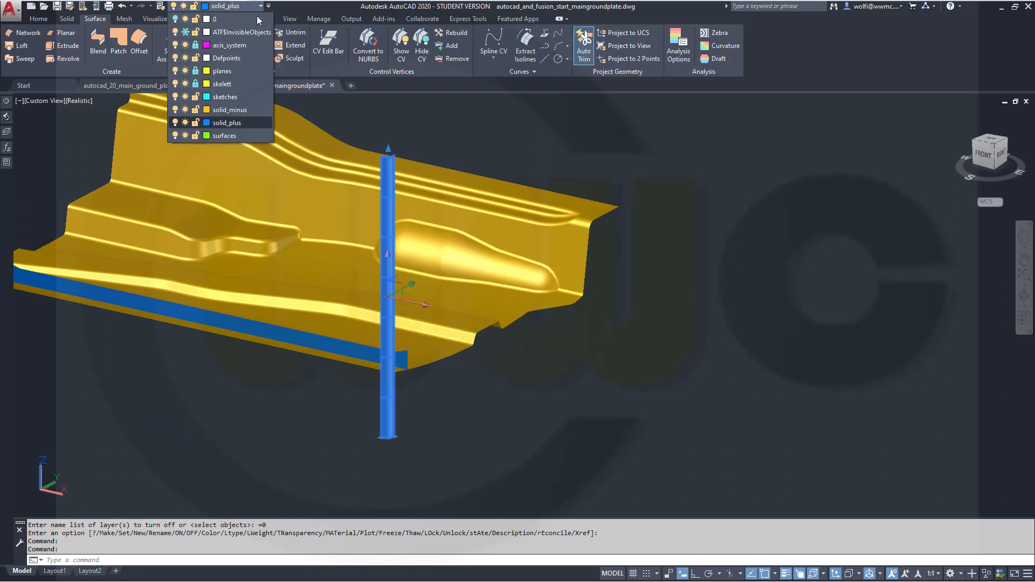
click(257, 17)
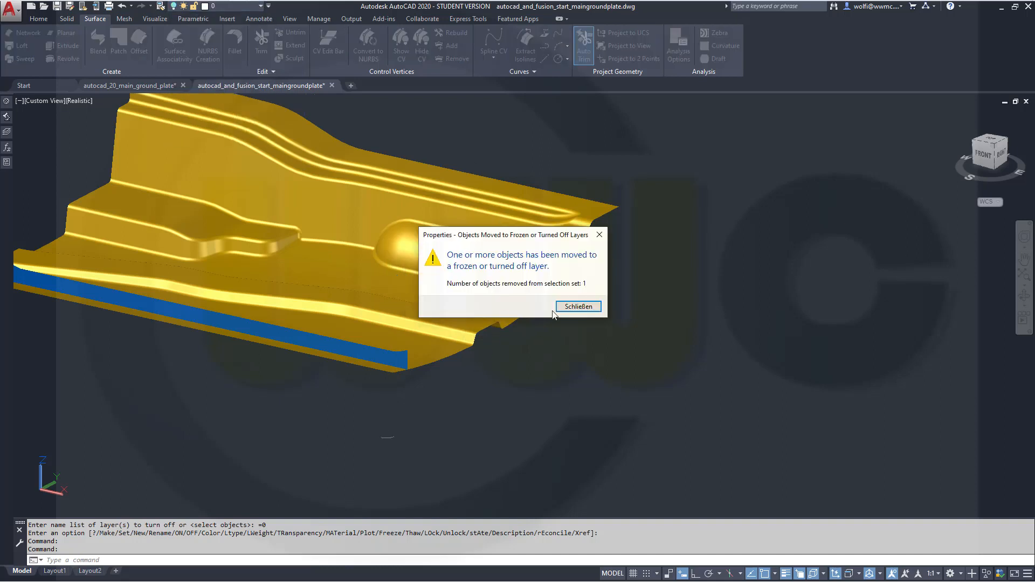
click(575, 306)
Step: Trim the gold ground plate with the blue vertical strip, removing the plate area outside the strip
shift+middle_drag(334, 337, 344, 392)
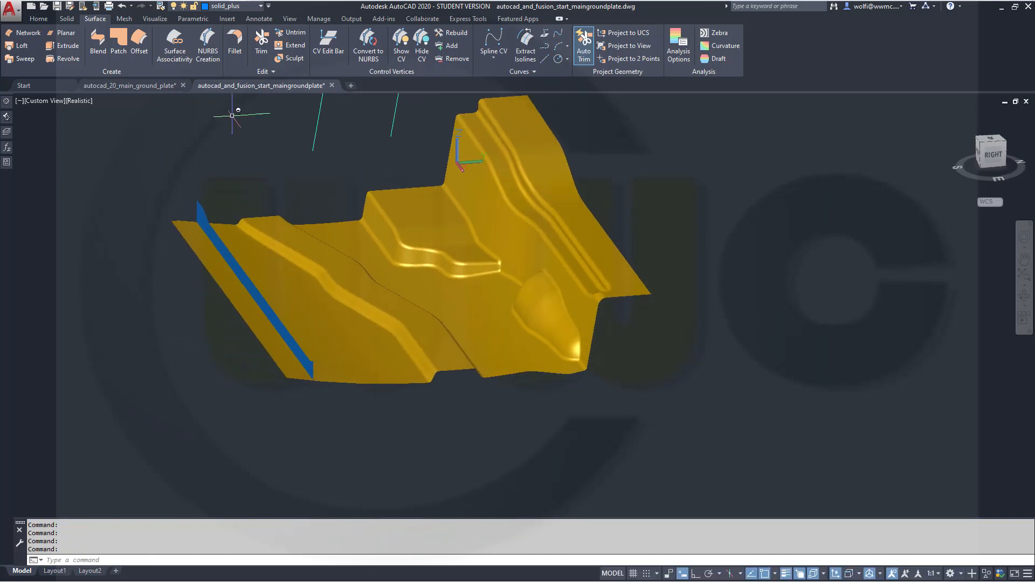
click(256, 47)
click(230, 282)
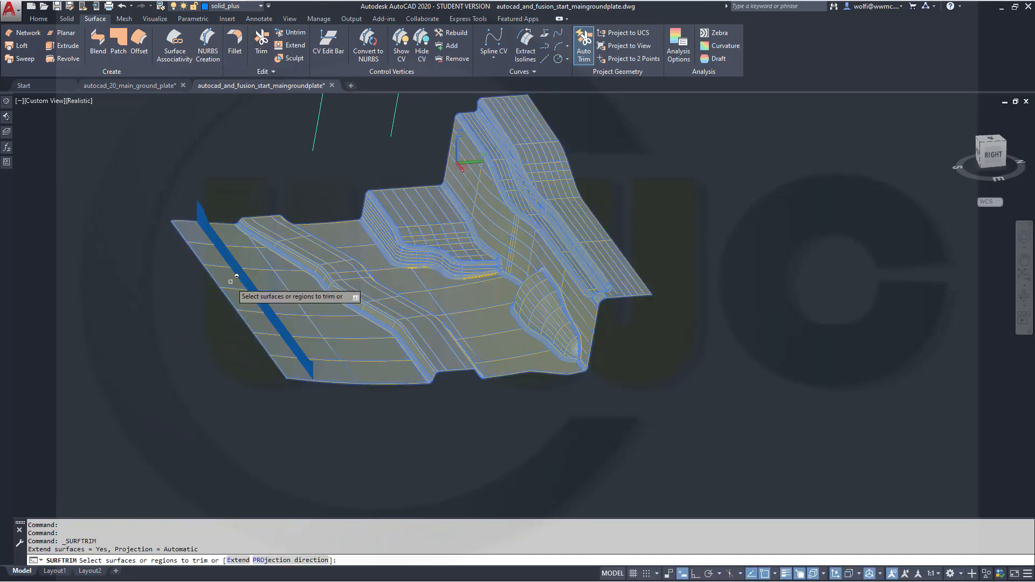
right_click(224, 160)
click(245, 168)
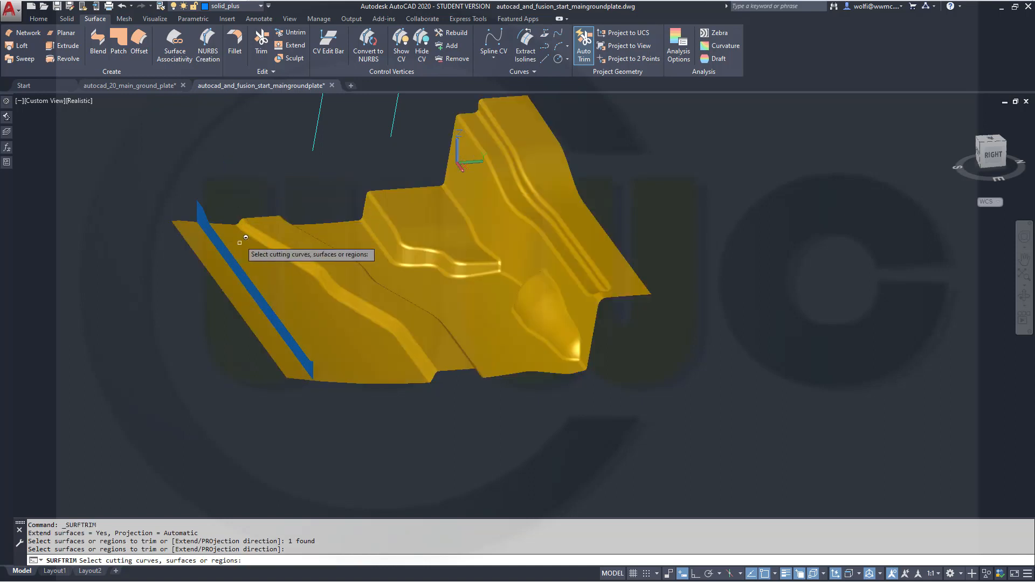
click(248, 240)
right_click(247, 159)
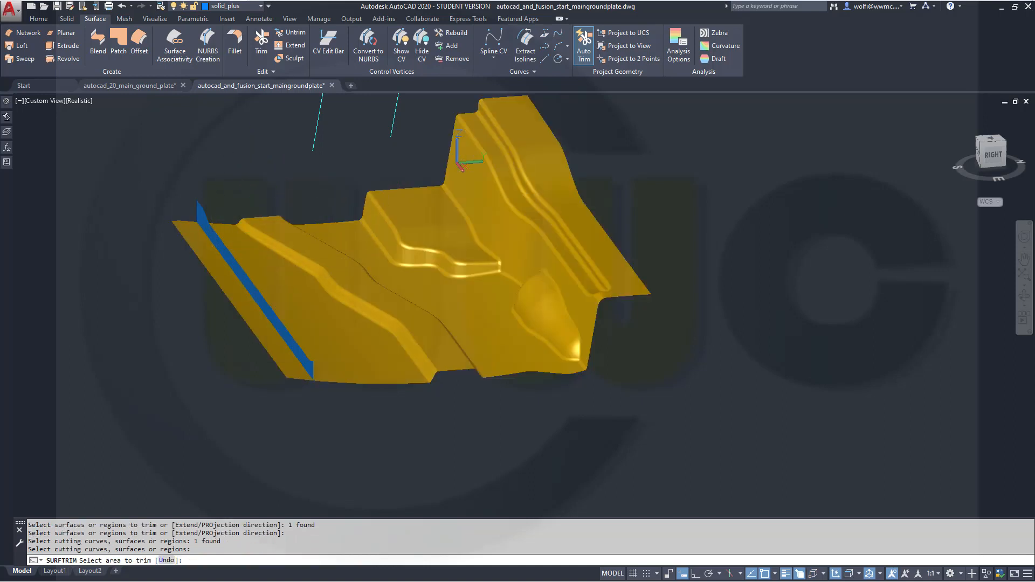
click(206, 259)
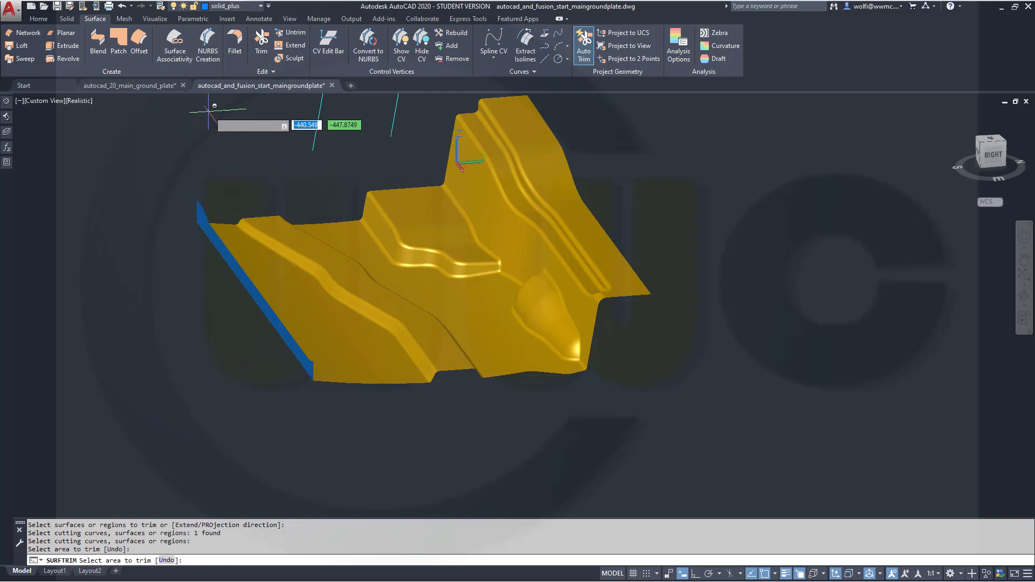
Step: Union the blue vertical strip with the gold ground plate, continuing despite the loss of surface associativity
click(43, 19)
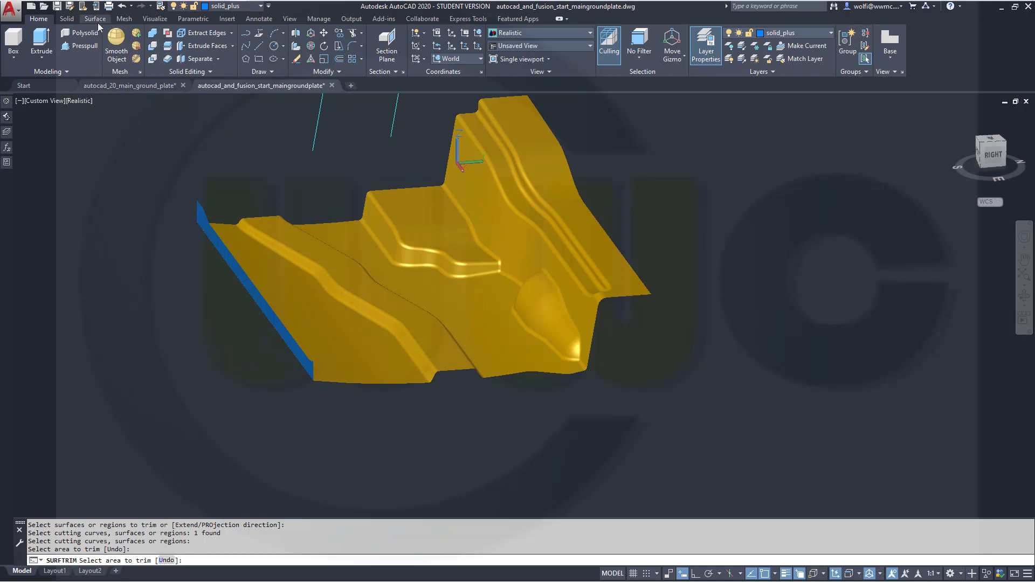
click(67, 20)
click(206, 41)
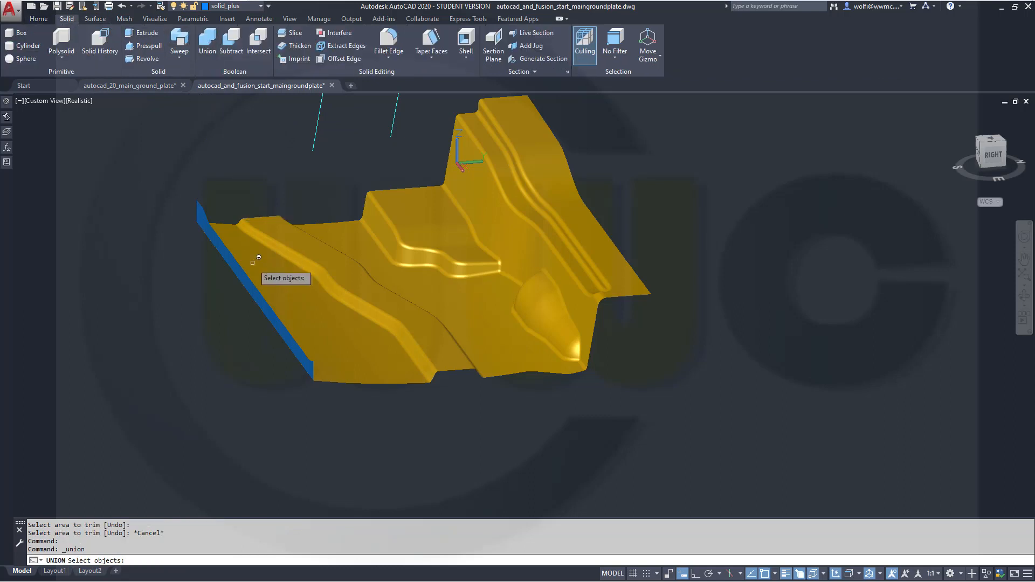
click(260, 296)
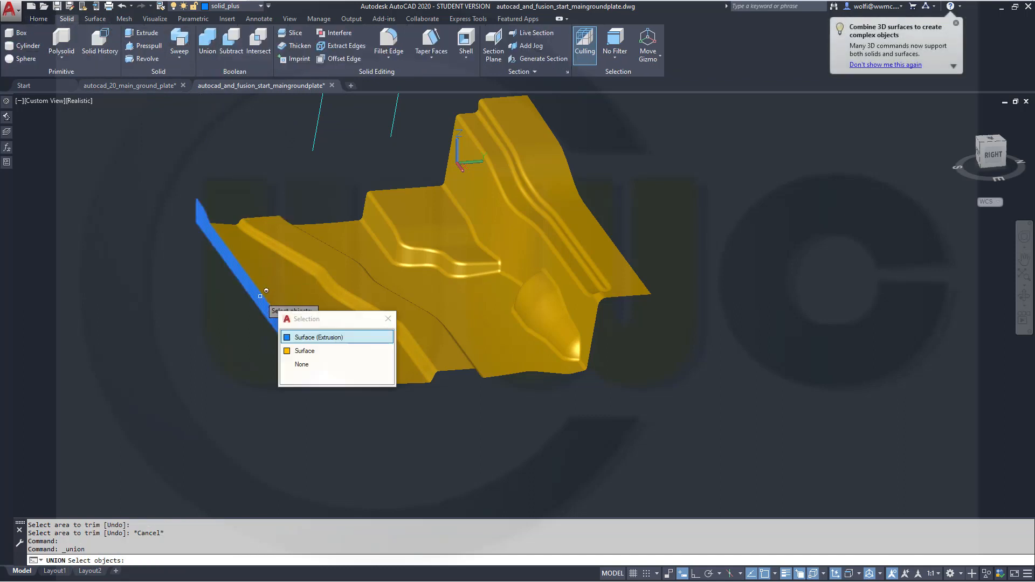
click(316, 337)
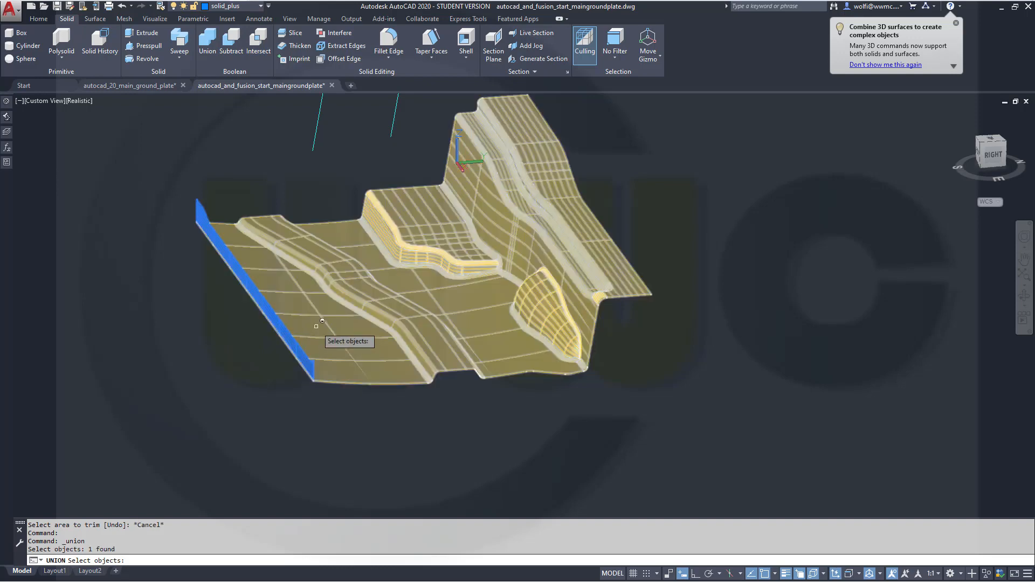
click(317, 330)
key(Return)
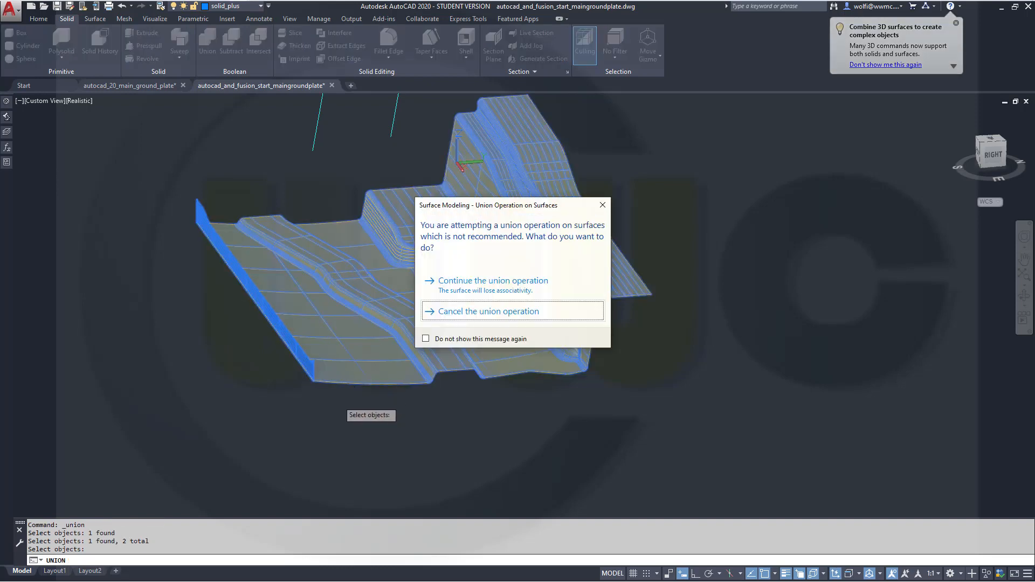
click(499, 293)
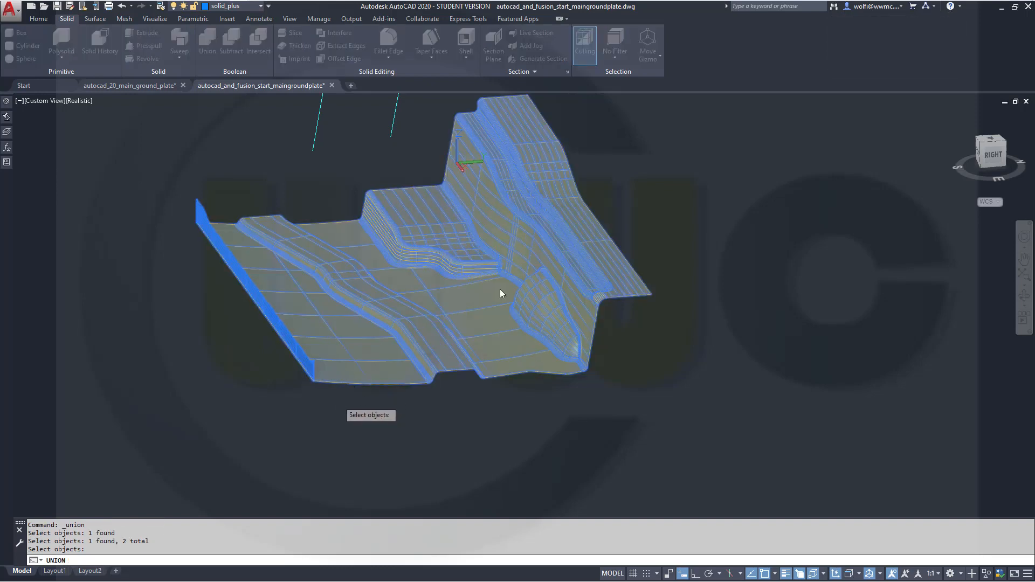
Step: Fillet the long edge between the vertical strip and the ground plate with radius 10, using the edge chain option
shift+middle_drag(286, 363, 395, 298)
click(382, 54)
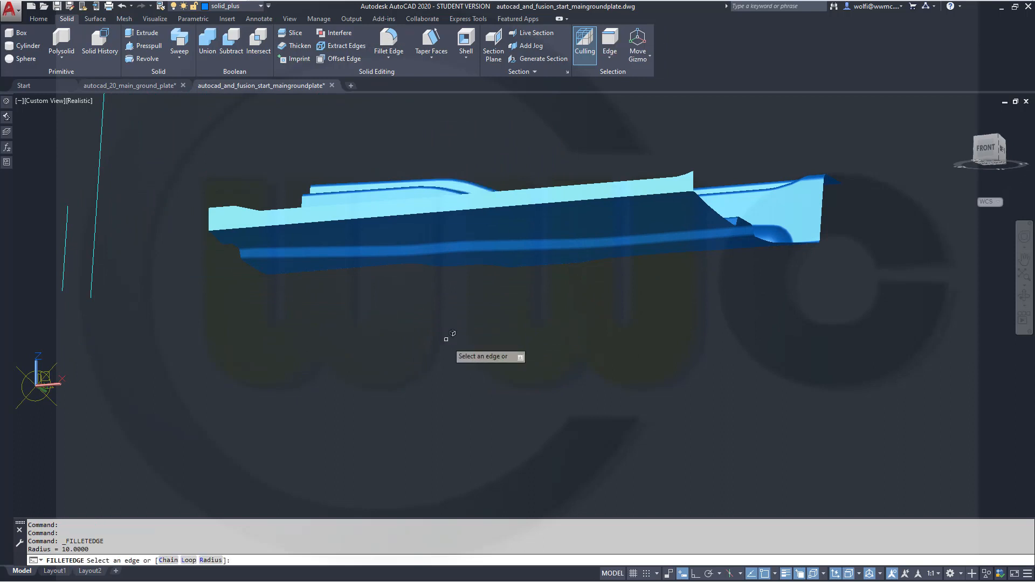
right_click(448, 344)
click(470, 391)
right_click(504, 333)
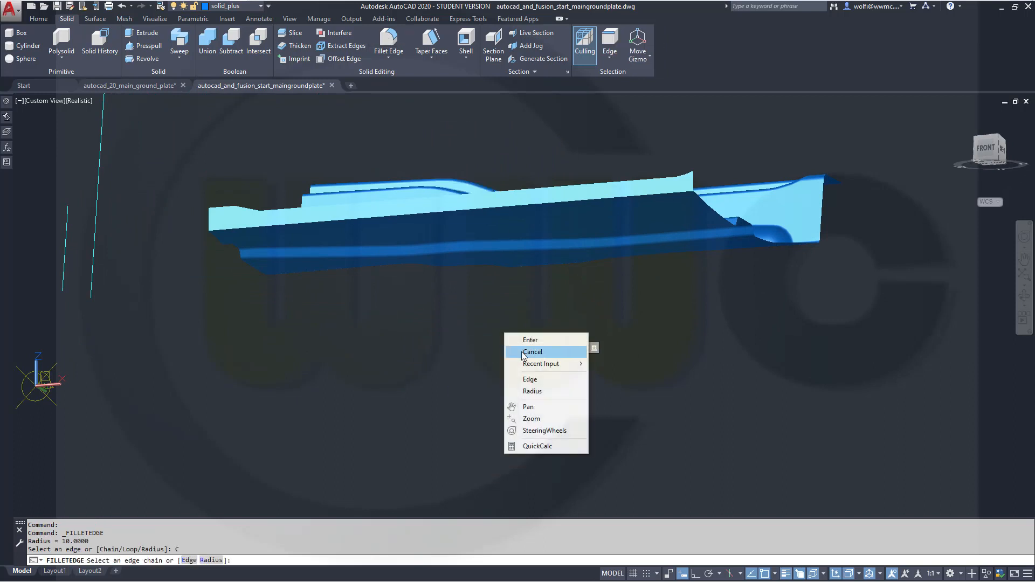
click(523, 392)
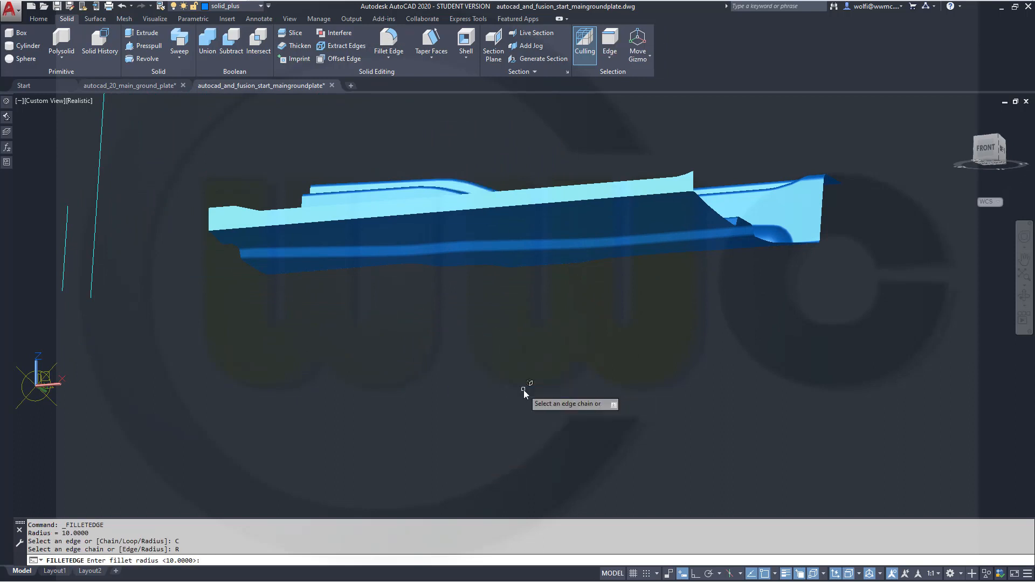
text(10)
key(Return)
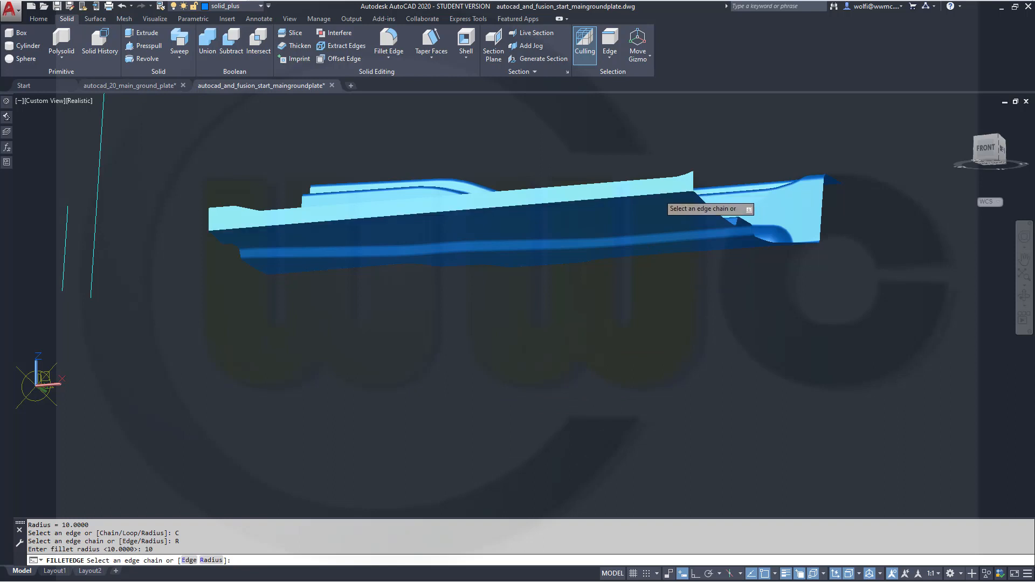
click(659, 192)
key(Return)
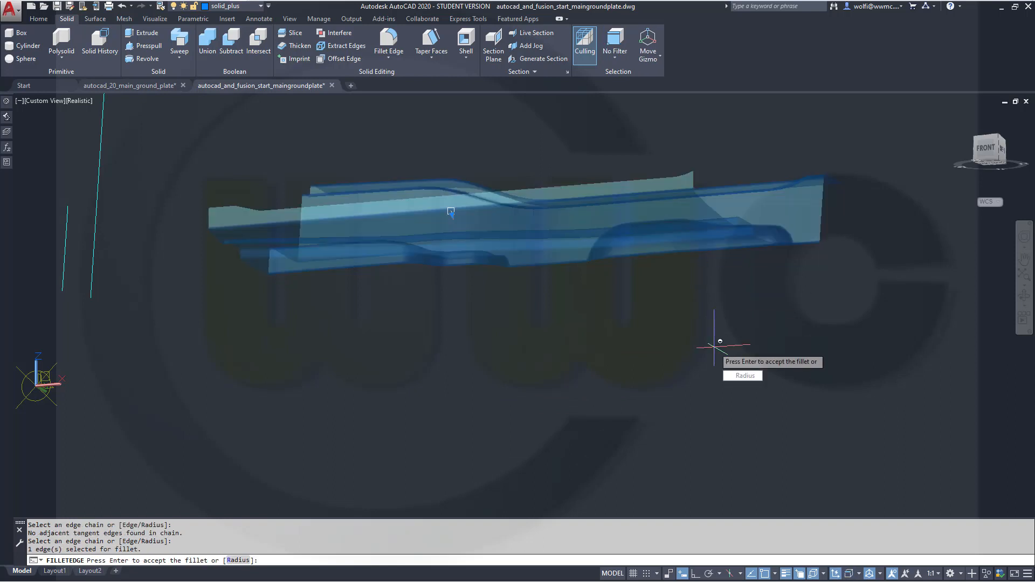
key(Return)
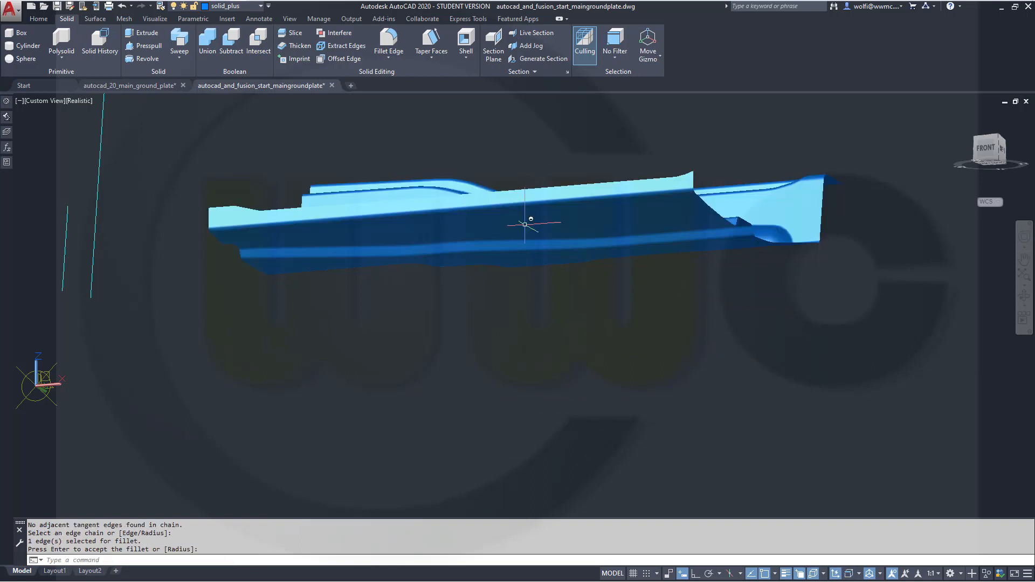
shift+middle_drag(338, 224, 358, 313)
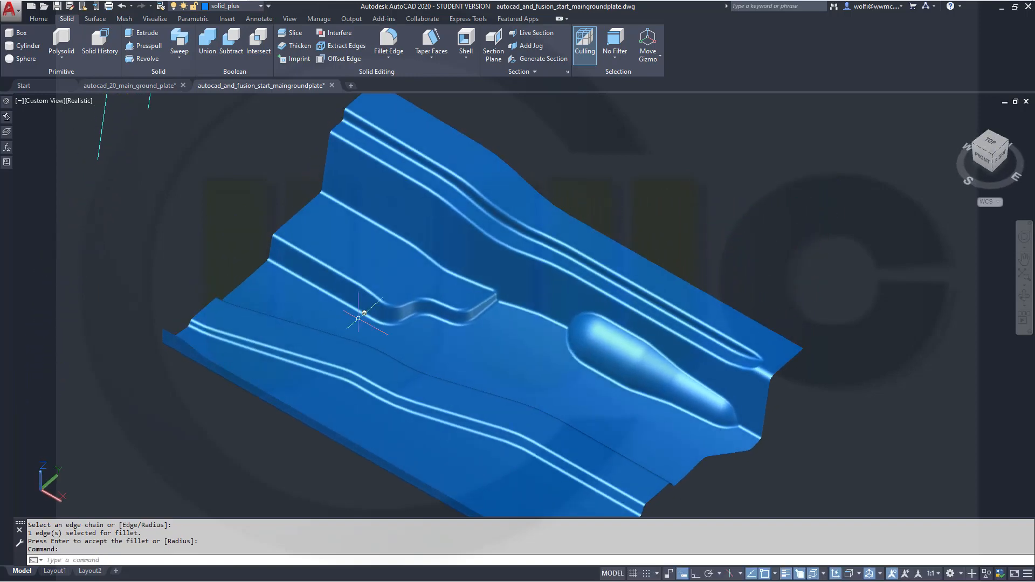
scroll(468, 350, up, 3)
scroll(468, 350, down, 8)
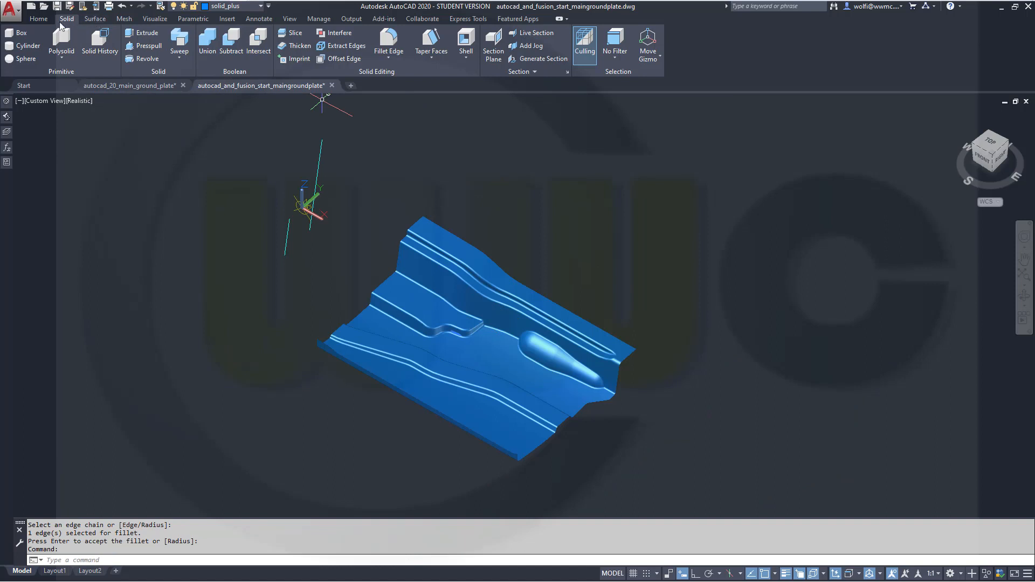
click(36, 20)
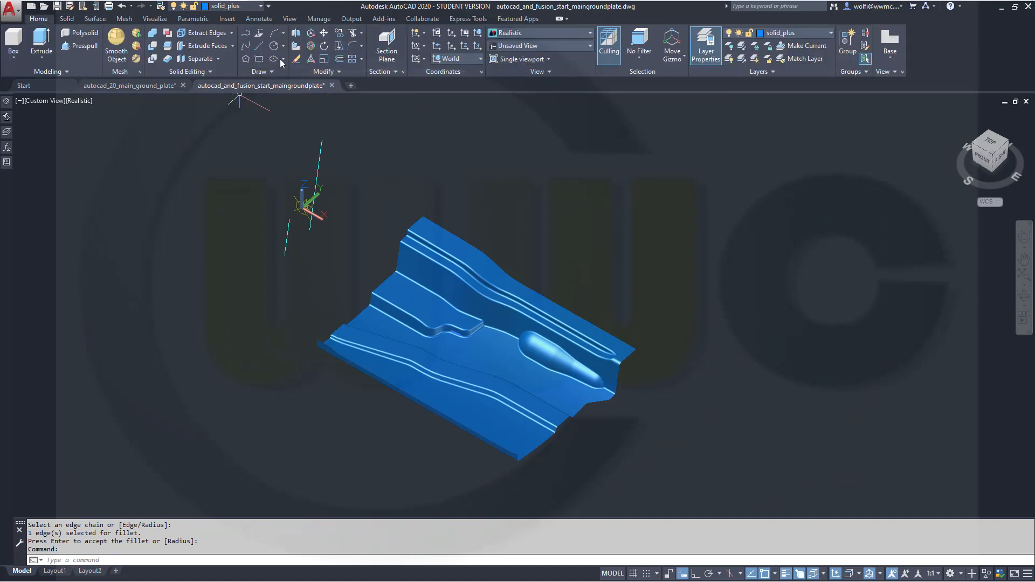
Step: Mirror the ground plate in 3D about the plane through three corners of the ZX reference rectangle near the origin, keeping the source object
click(297, 34)
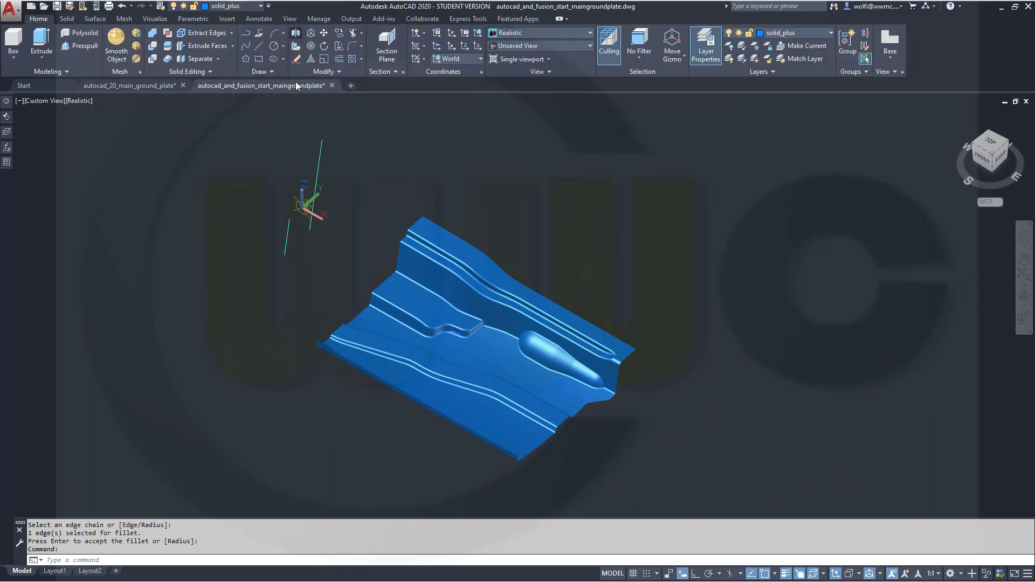
click(430, 315)
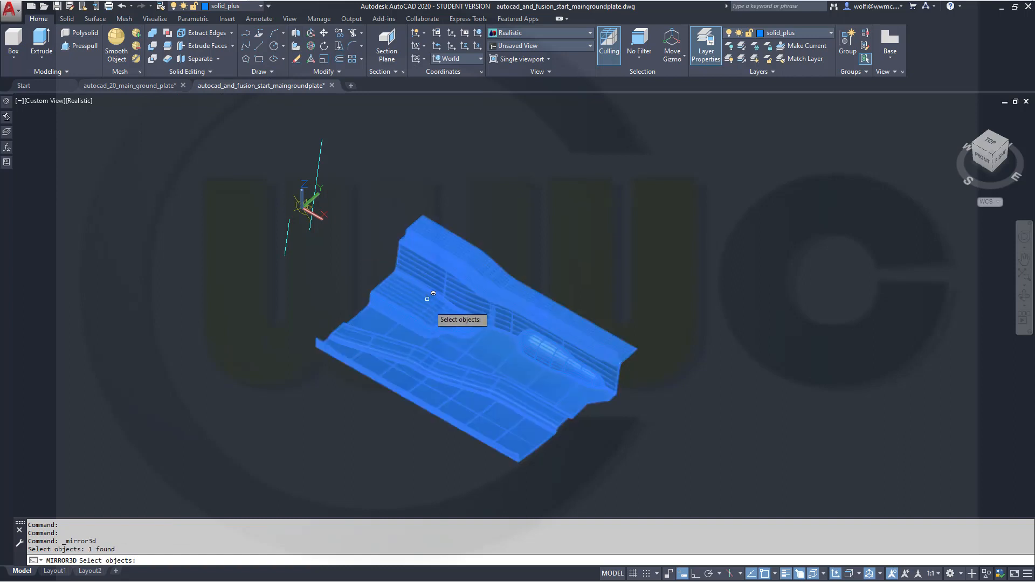
shift+middle_drag(392, 215, 361, 194)
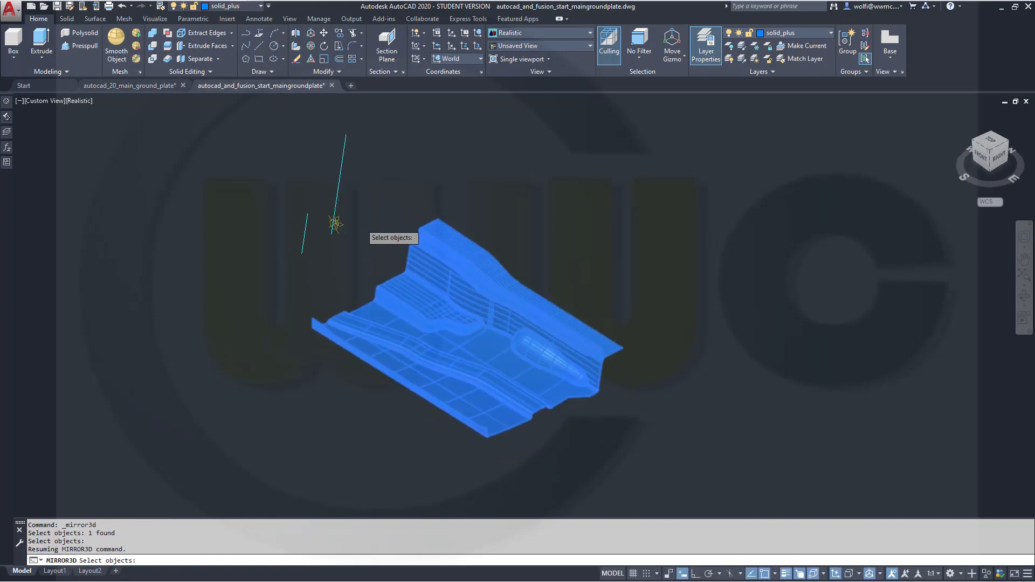
scroll(357, 237, up, 5)
scroll(312, 241, up, 3)
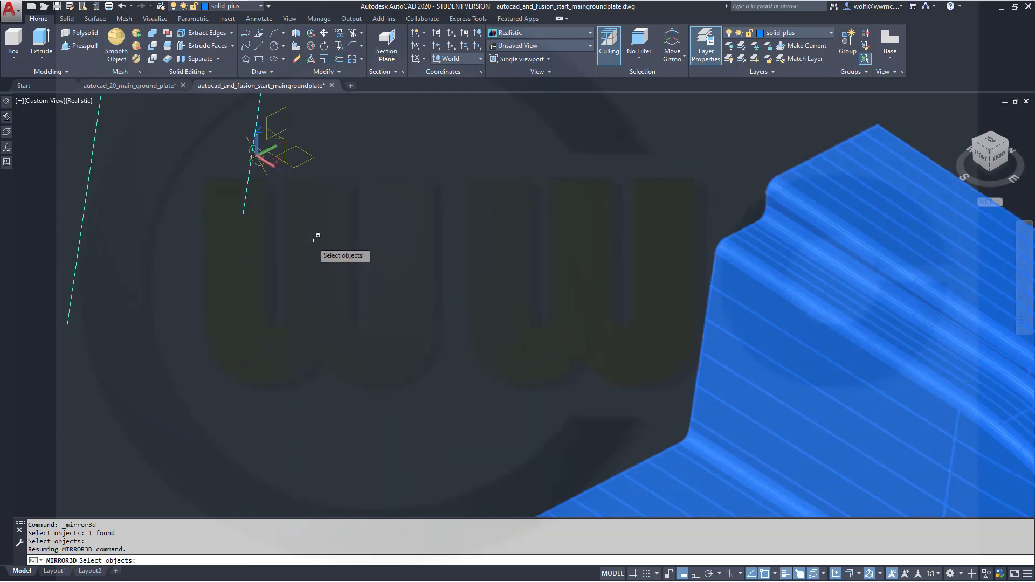
key(Return)
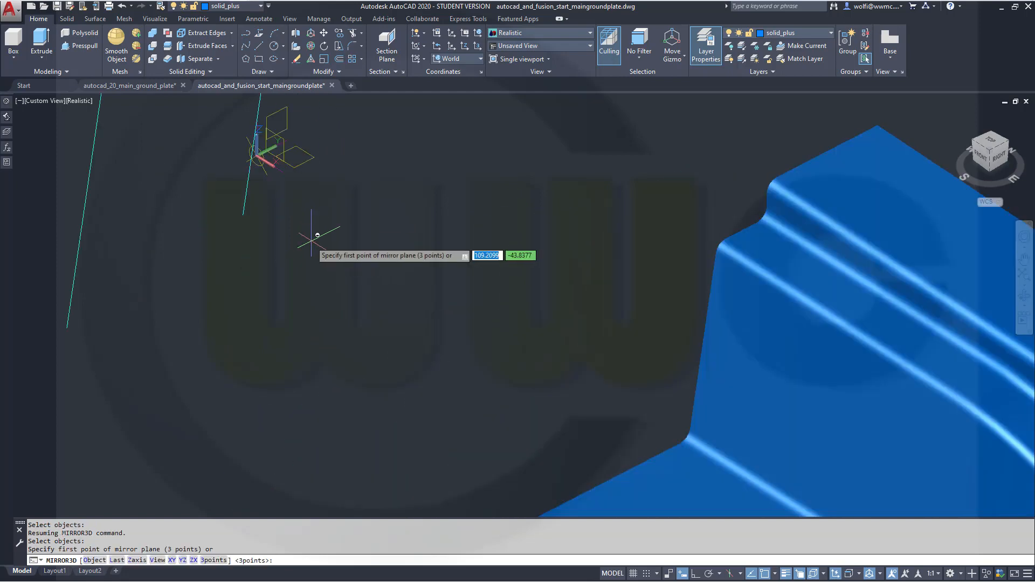
shift+middle_drag(317, 235, 413, 334)
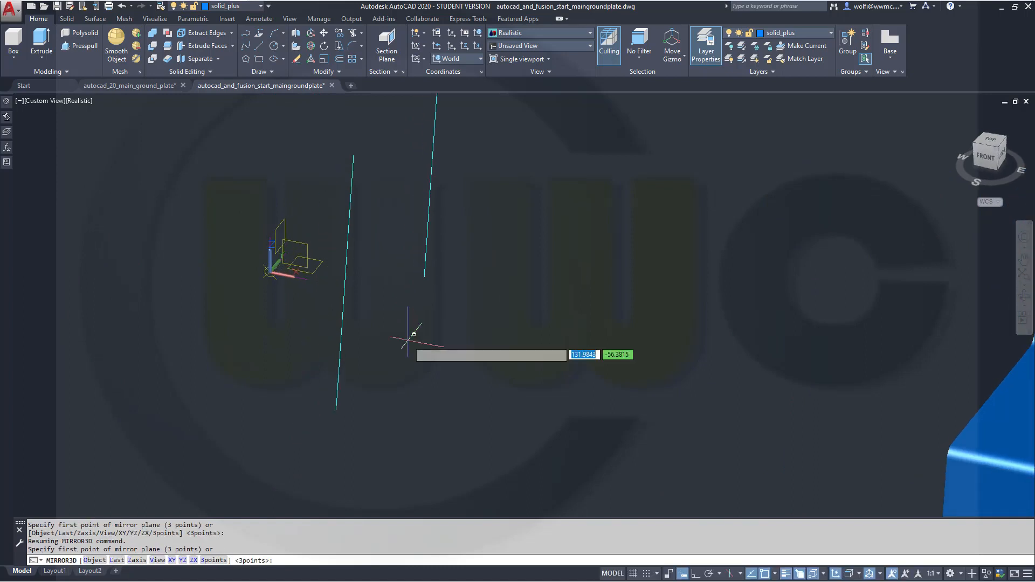
scroll(270, 302, up, 6)
middle_drag(288, 313, 329, 483)
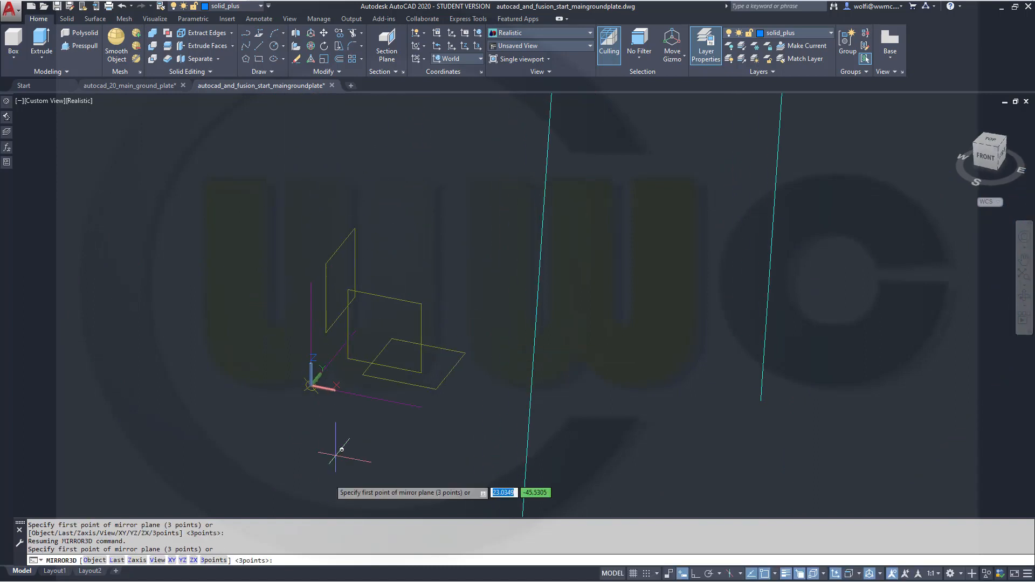
click(422, 305)
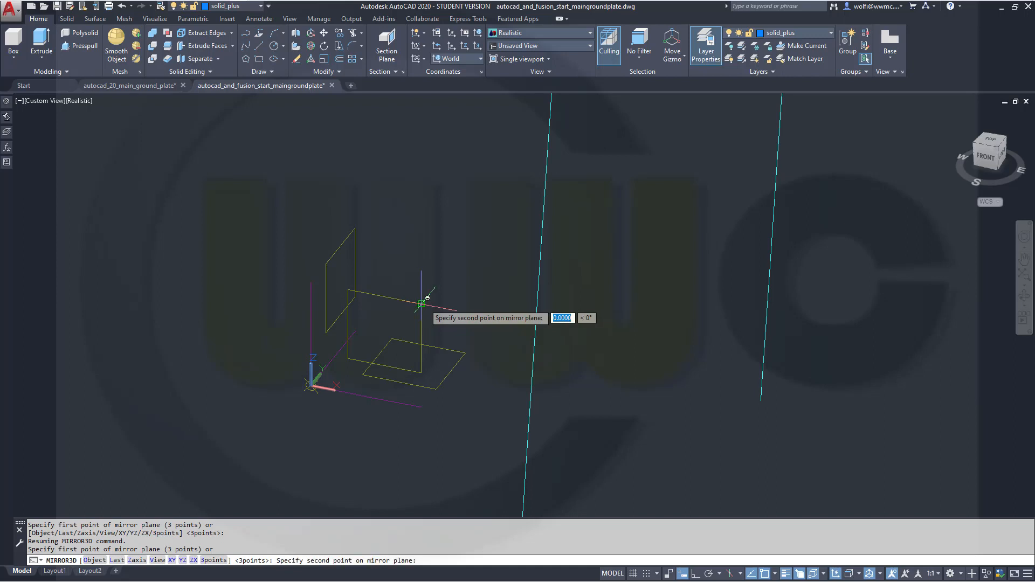
click(348, 289)
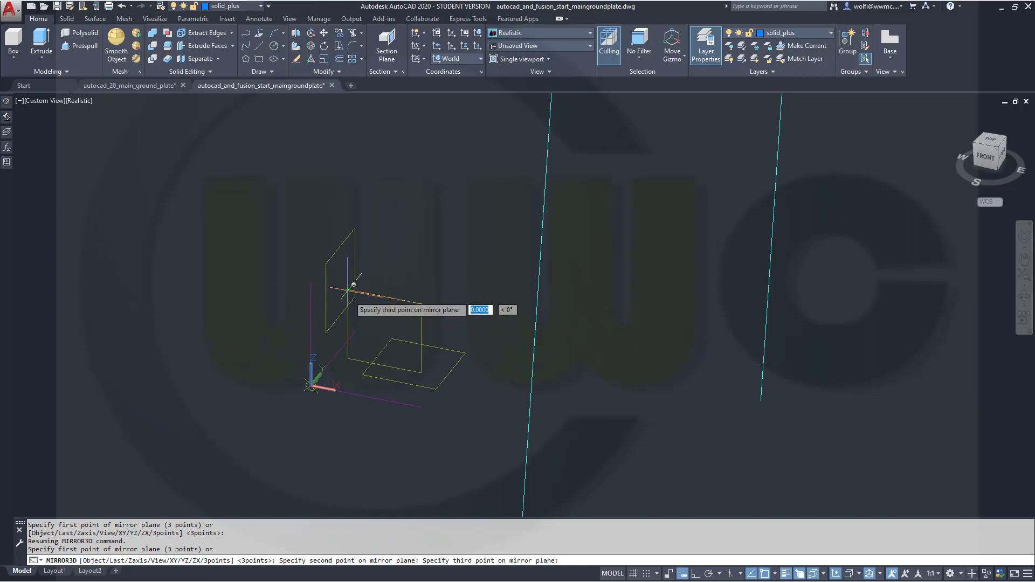
click(347, 357)
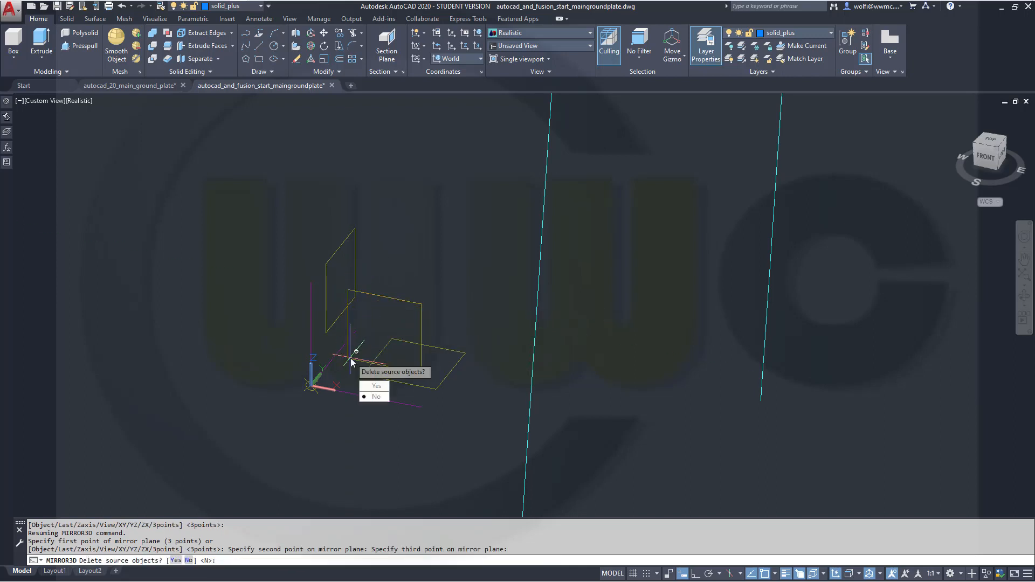
click(365, 399)
text(N)
key(Return)
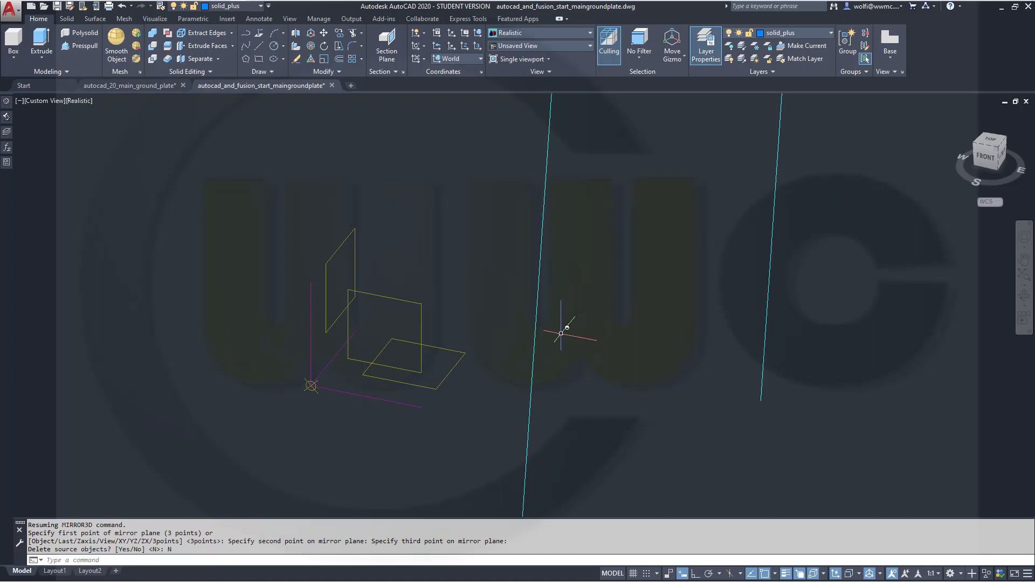
scroll(620, 335, down, 6)
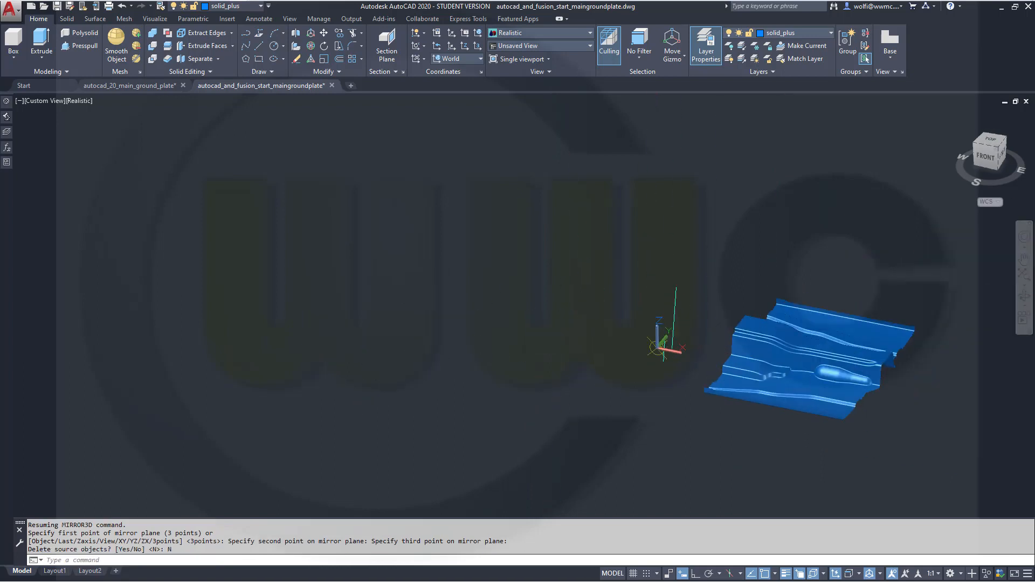
shift+middle_drag(620, 335, 518, 365)
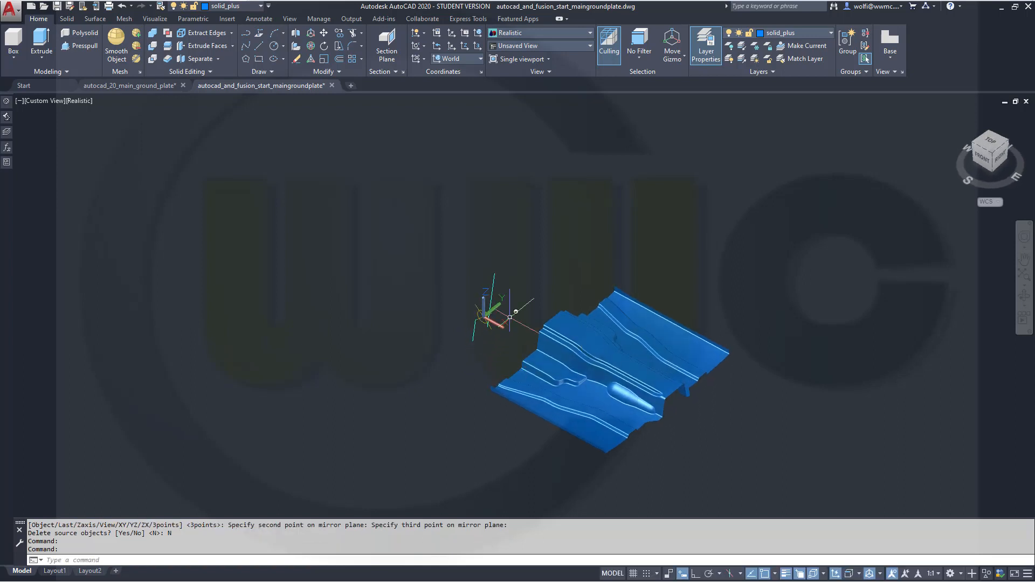
Step: Make the sketches layer current and turn it off to hide the remaining construction lines beside the origin
click(260, 7)
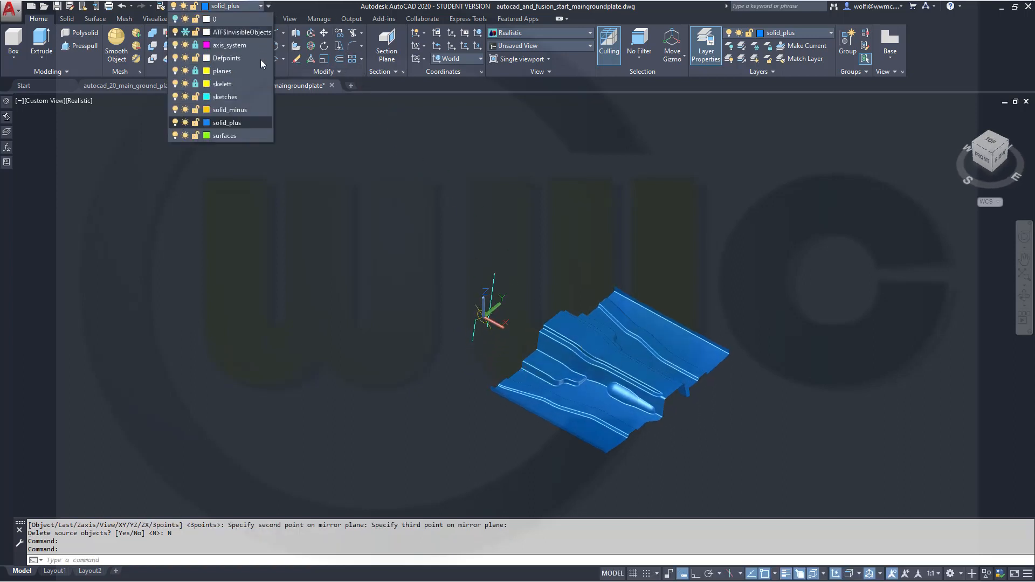
click(254, 98)
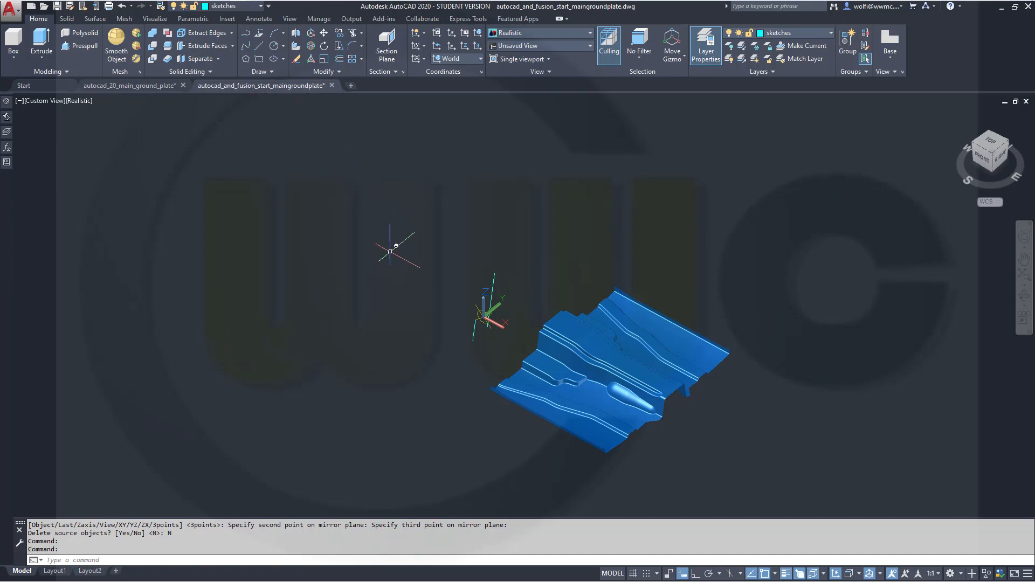
click(480, 328)
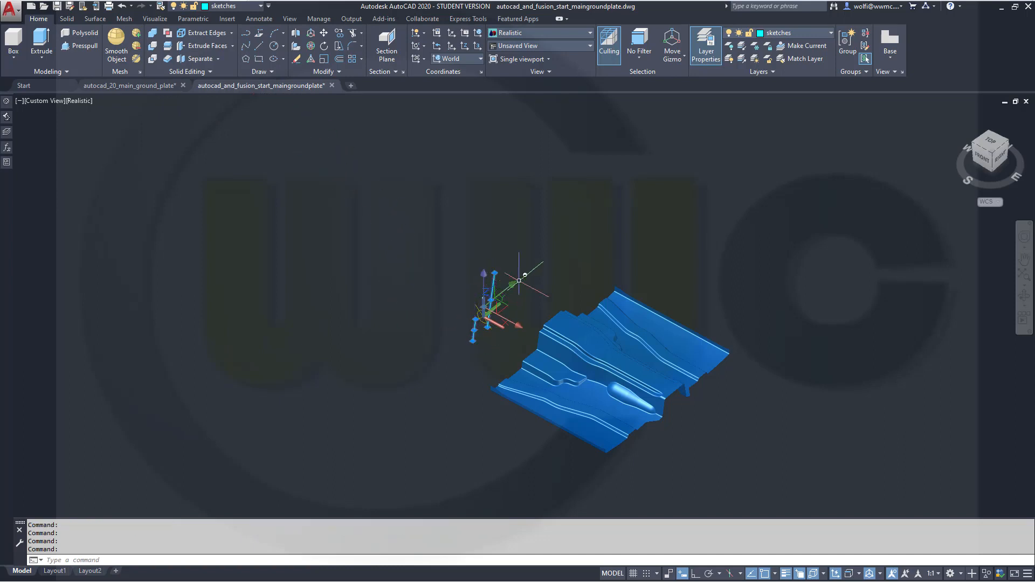
click(259, 8)
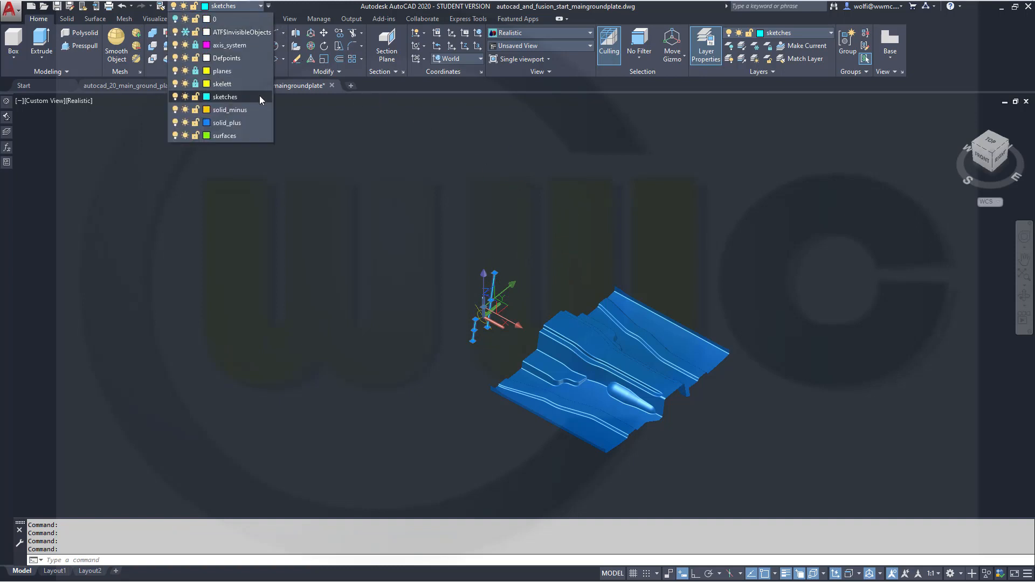
click(260, 97)
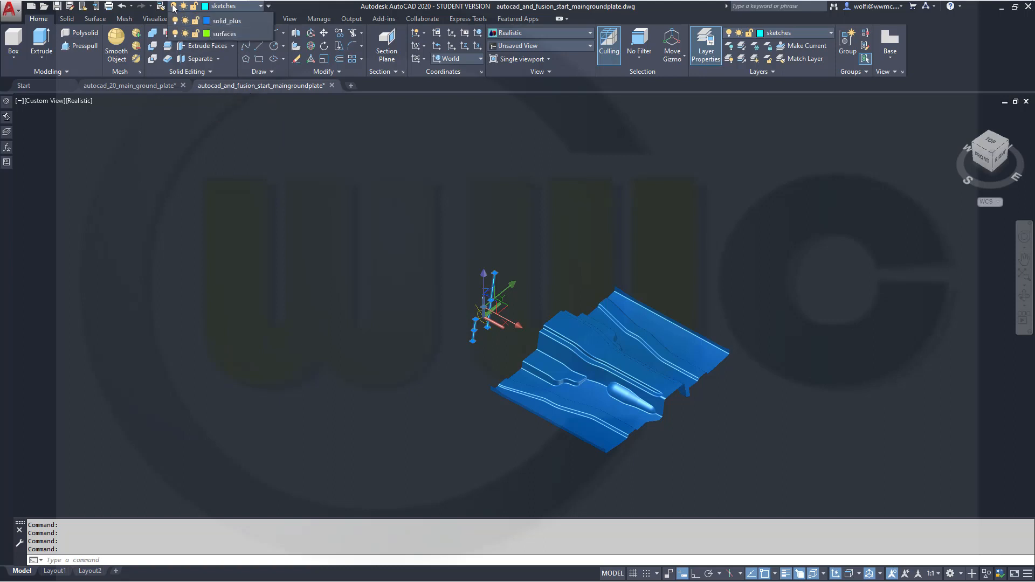
click(174, 8)
click(175, 96)
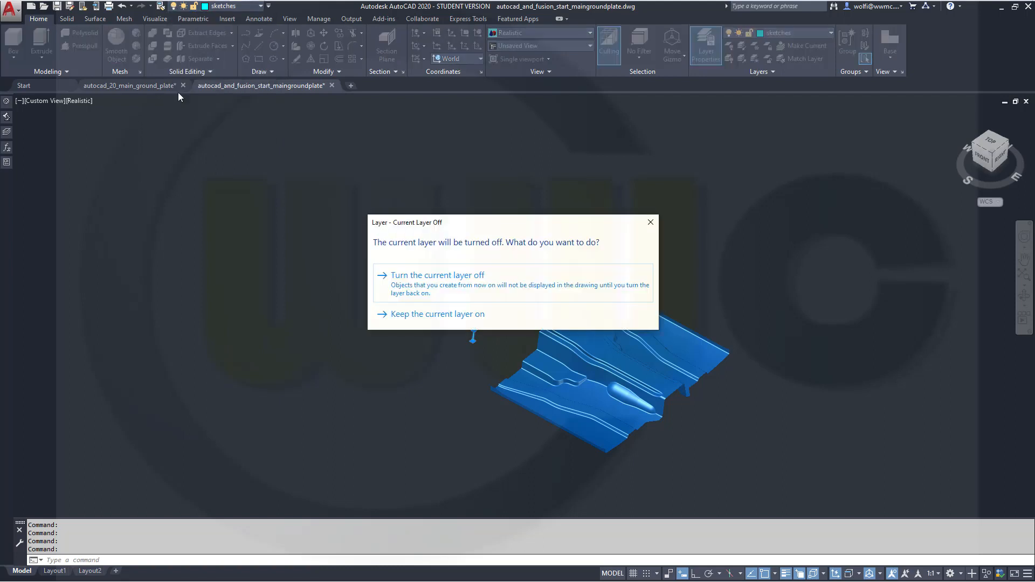
click(405, 286)
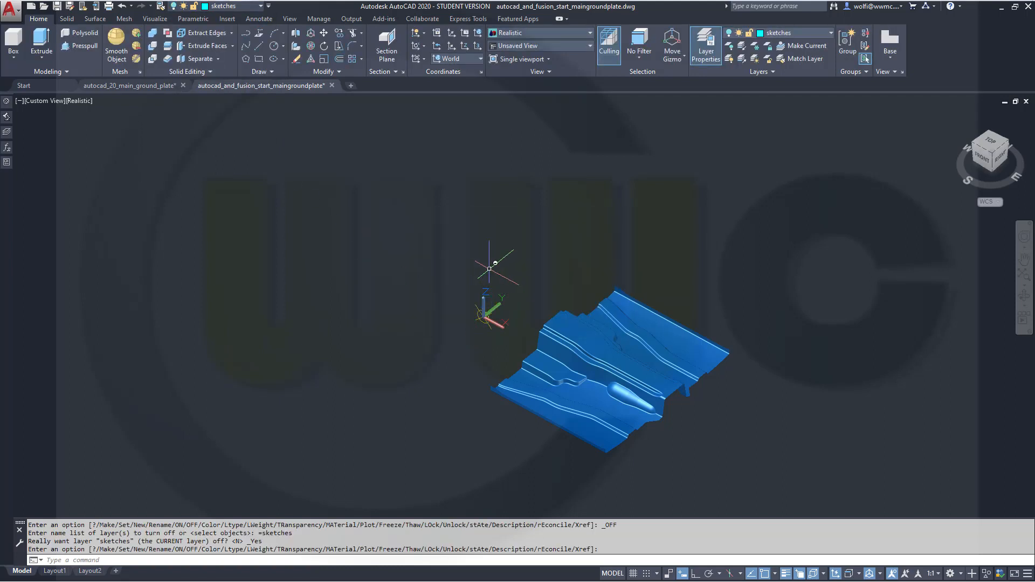
Step: Union the original ground plate with its mirrored half into a single body
scroll(655, 420, up, 3)
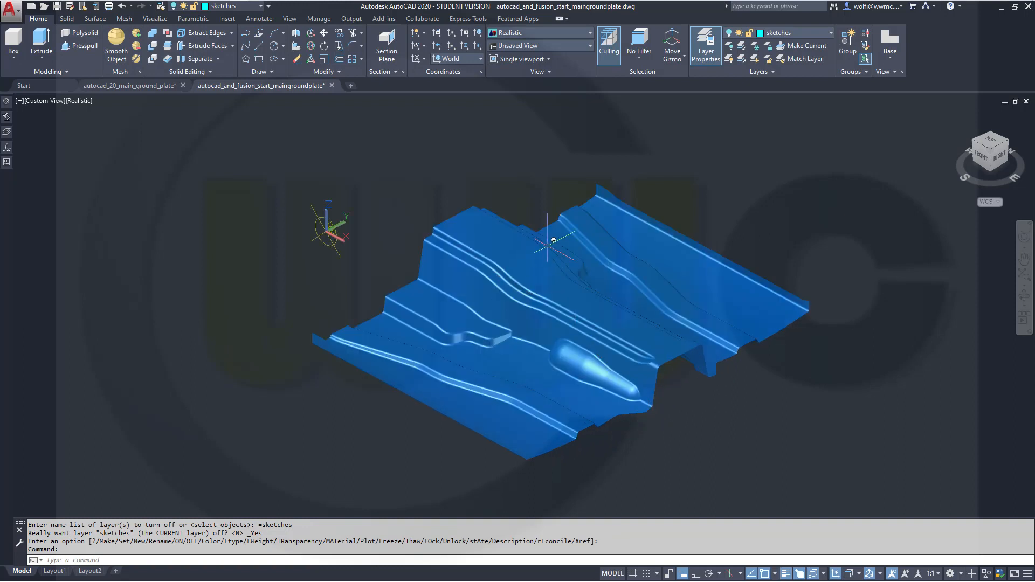
click(70, 21)
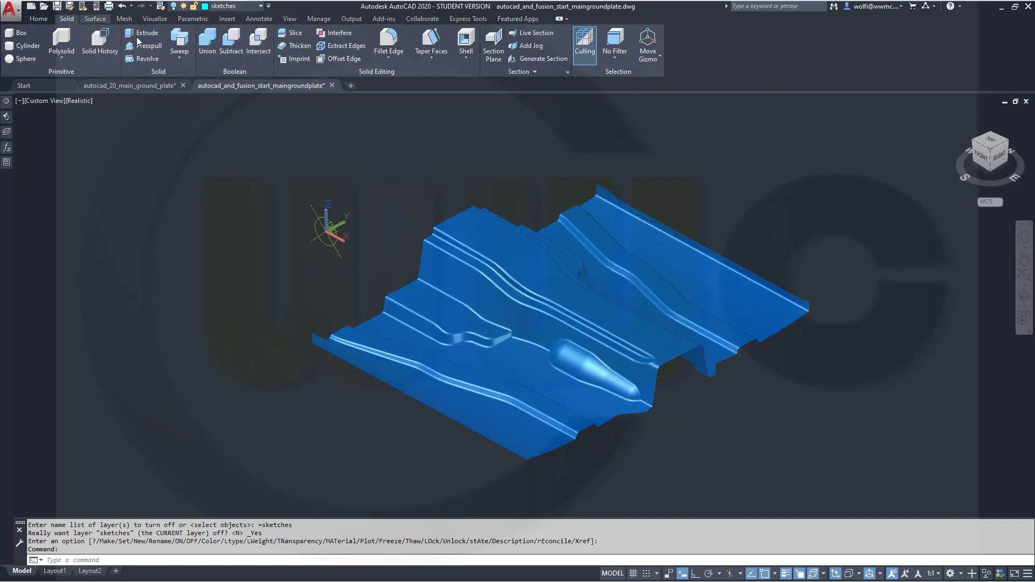
click(207, 42)
click(439, 348)
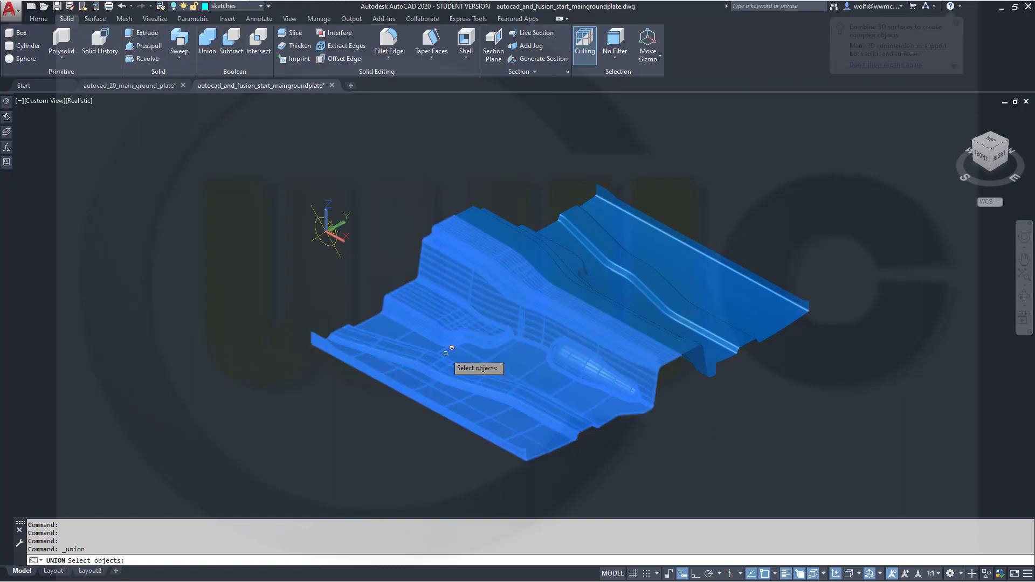
click(651, 284)
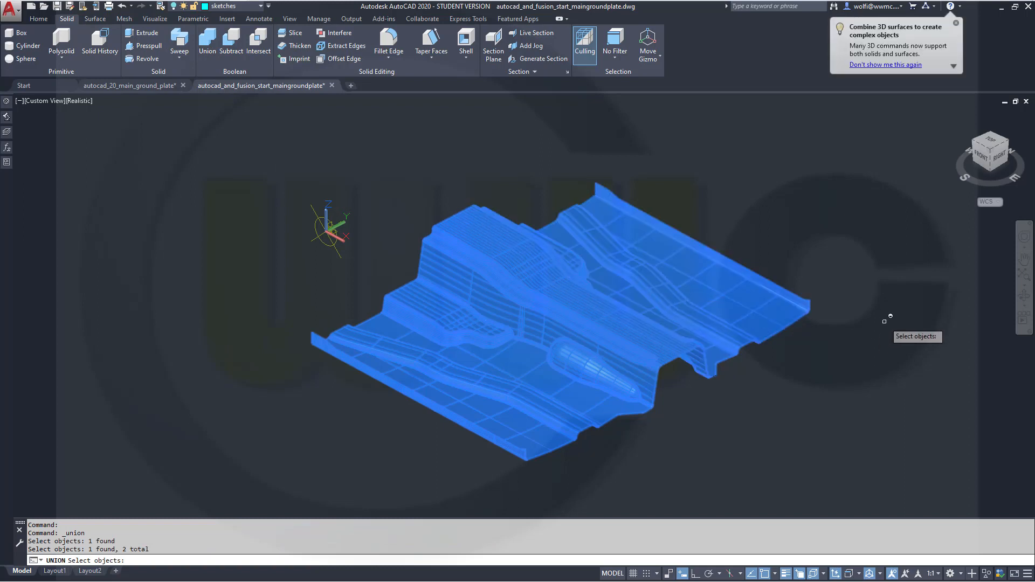
key(Return)
click(438, 289)
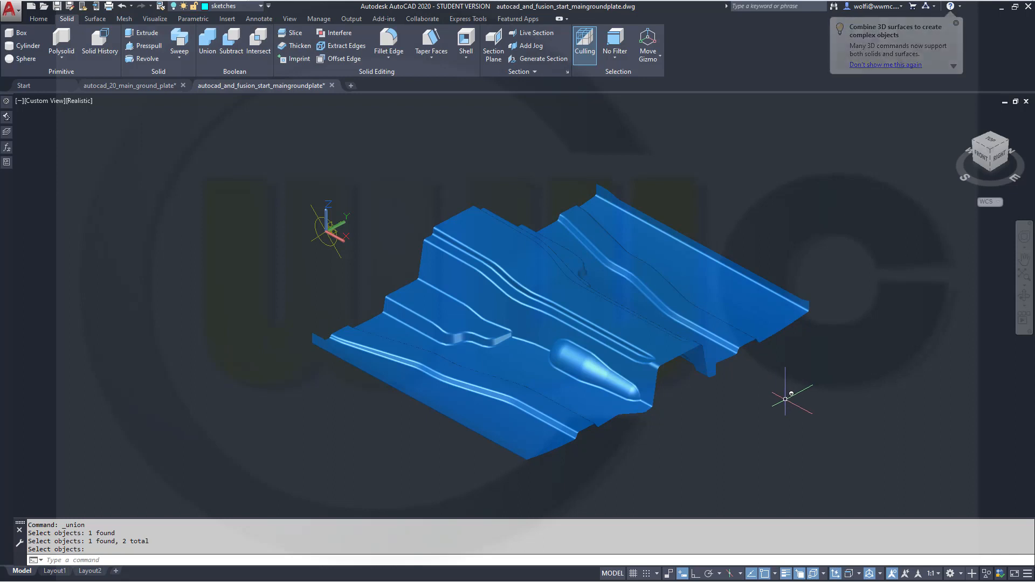
Step: Examine the joined ground plate and its surface features from several angles
shift+middle_drag(792, 388, 730, 418)
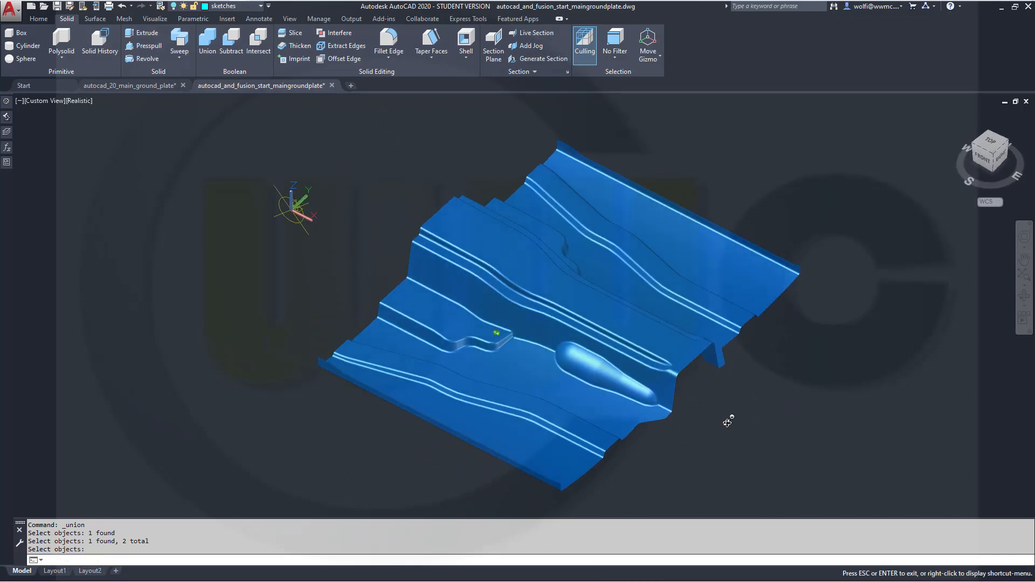
shift+middle_drag(488, 341, 602, 340)
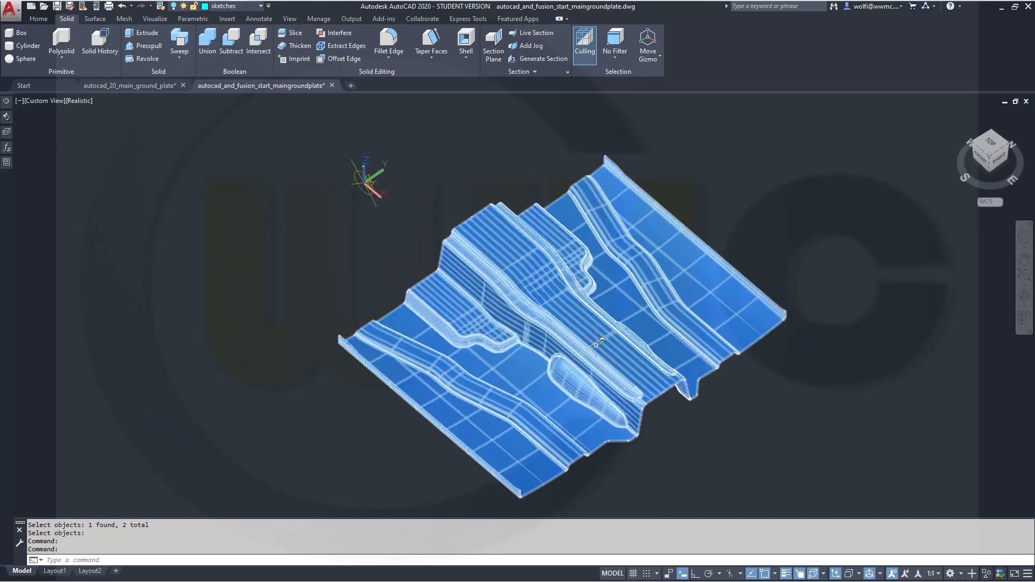
shift+middle_drag(630, 388, 704, 321)
scroll(556, 299, up, 3)
scroll(656, 317, down, 2)
shift+middle_drag(637, 324, 715, 369)
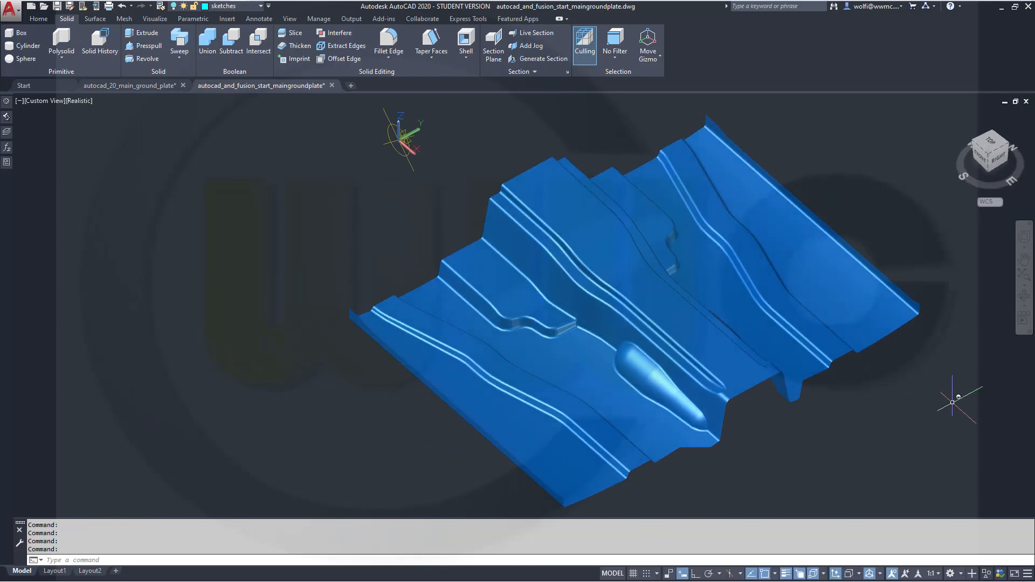